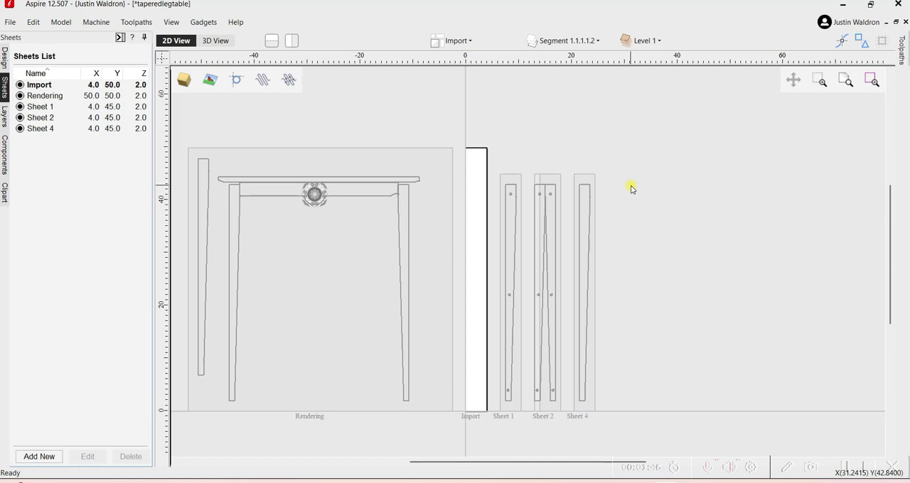
Make the Rendering sheet active and show its Dimensions layer.
{"action": "left_click", "coordinate": [345, 273]}
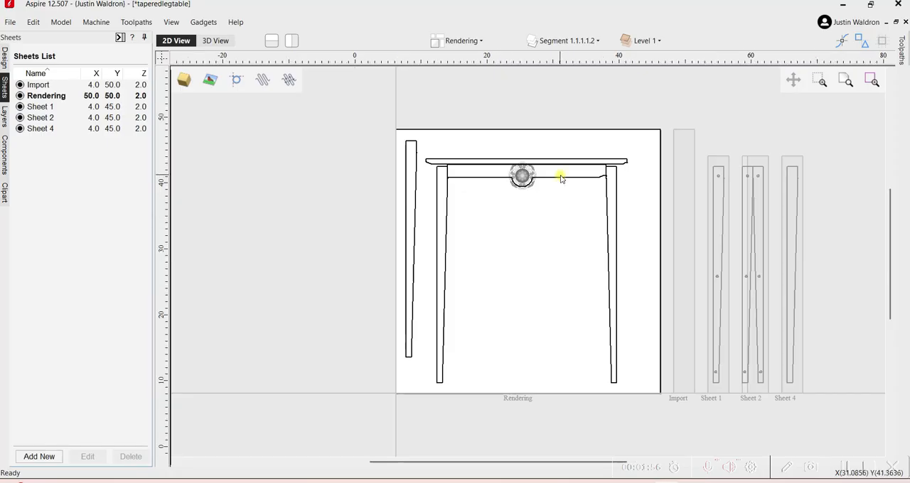
{"action": "scroll", "coordinate": [561, 178], "scroll_direction": "up", "scroll_amount": 1}
{"action": "scroll", "coordinate": [561, 178], "scroll_direction": "down", "scroll_amount": 2}
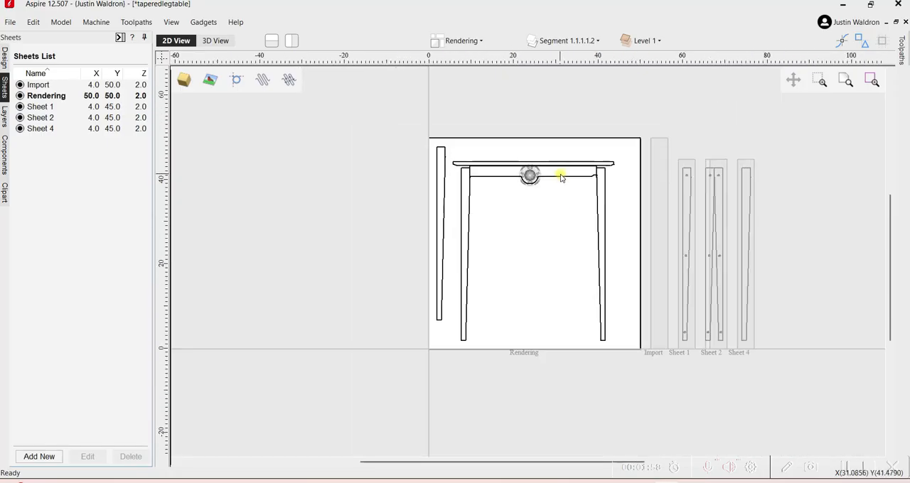
{"action": "left_click", "coordinate": [599, 41]}
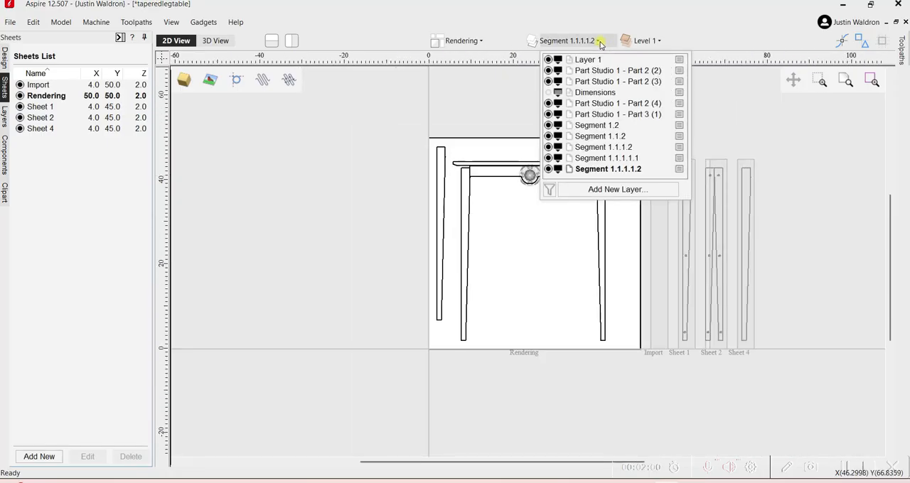
{"action": "left_click", "coordinate": [550, 93]}
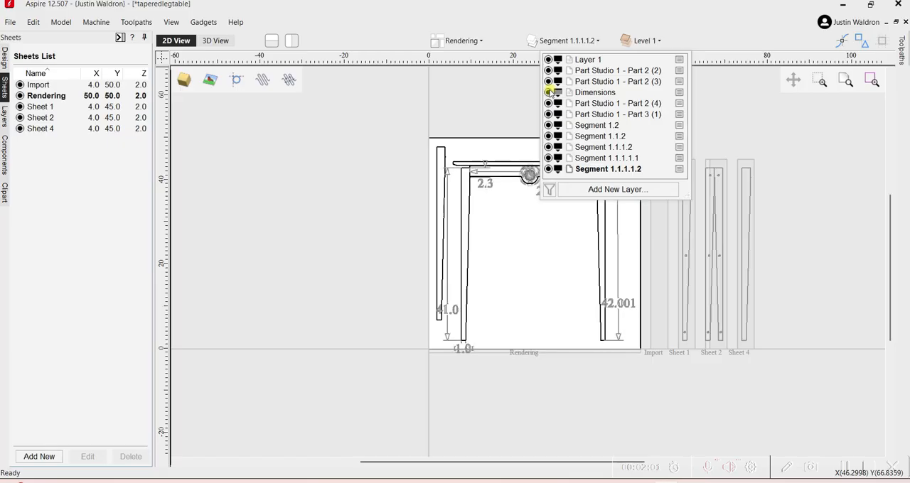
{"action": "left_click", "coordinate": [504, 243]}
{"action": "scroll", "coordinate": [596, 158], "scroll_direction": "up", "scroll_amount": 2}
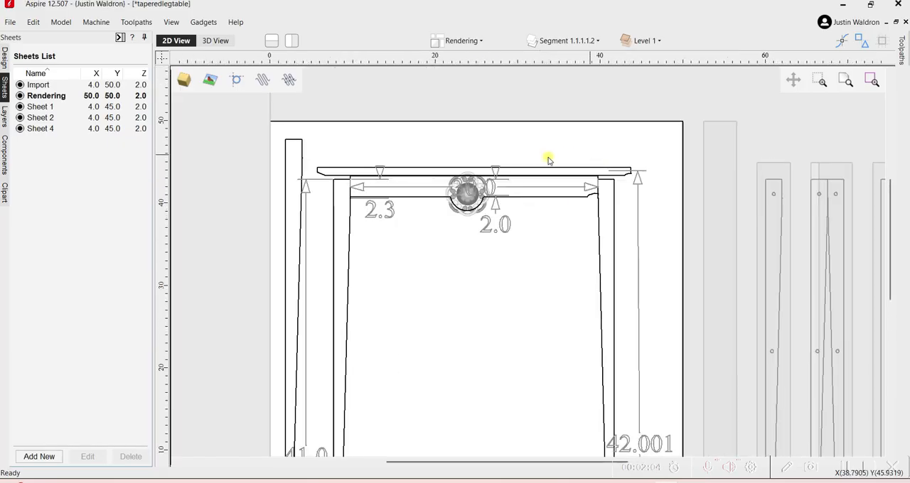
Examine the apron outline and the existing dimensions on the table drawing.
{"action": "left_click", "coordinate": [505, 224]}
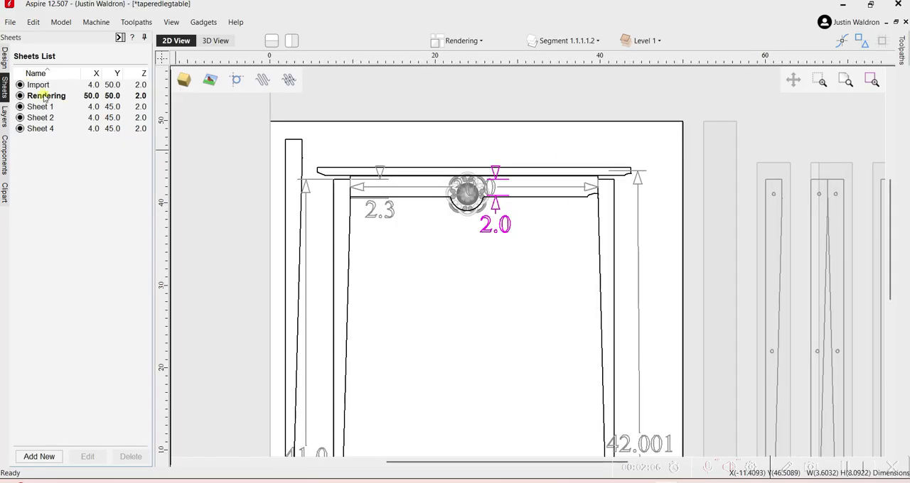
{"action": "left_click", "coordinate": [4, 57]}
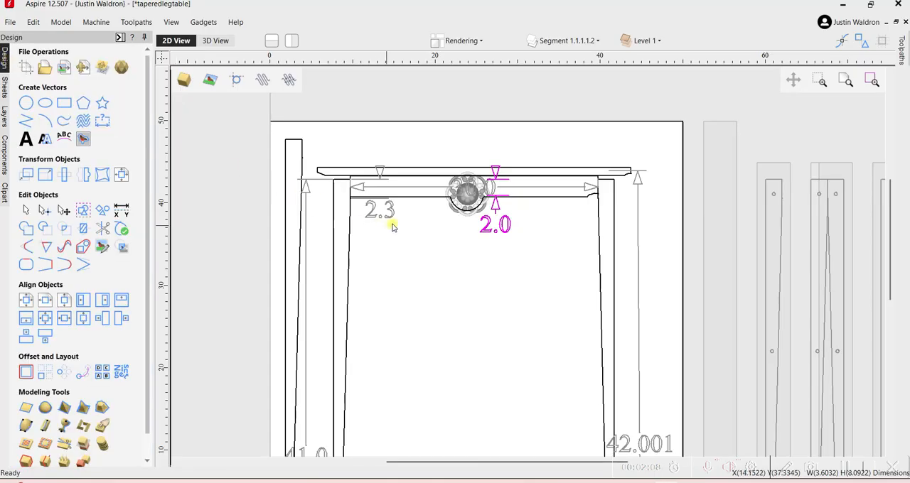
{"action": "scroll", "coordinate": [421, 191], "scroll_direction": "up", "scroll_amount": 2}
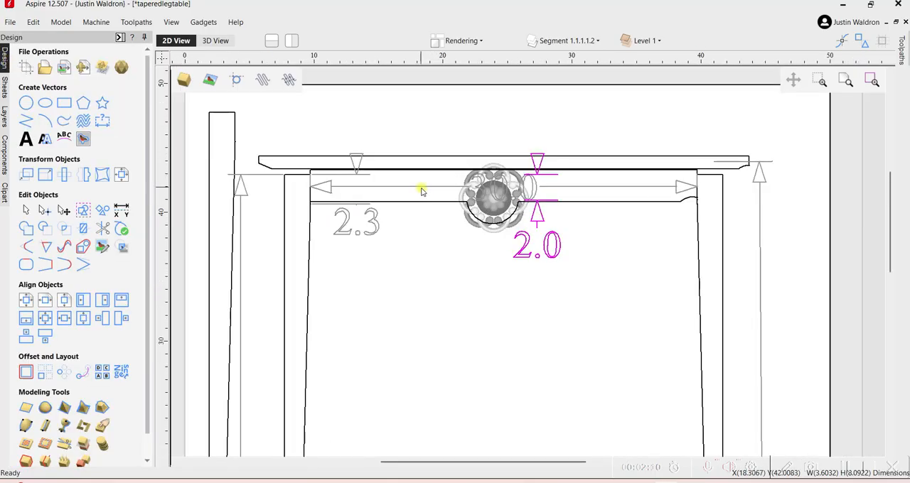
{"action": "scroll", "coordinate": [422, 190], "scroll_direction": "down", "scroll_amount": 1}
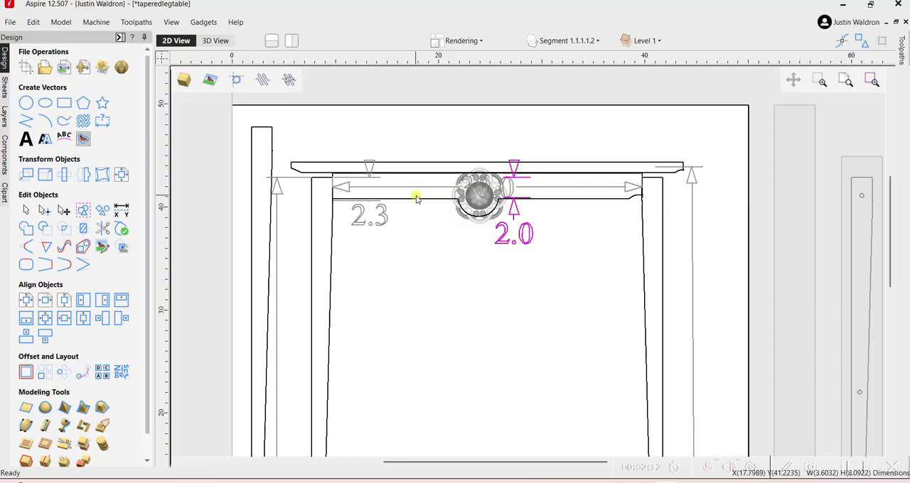
{"action": "left_click", "coordinate": [417, 198]}
{"action": "left_click", "coordinate": [412, 198]}
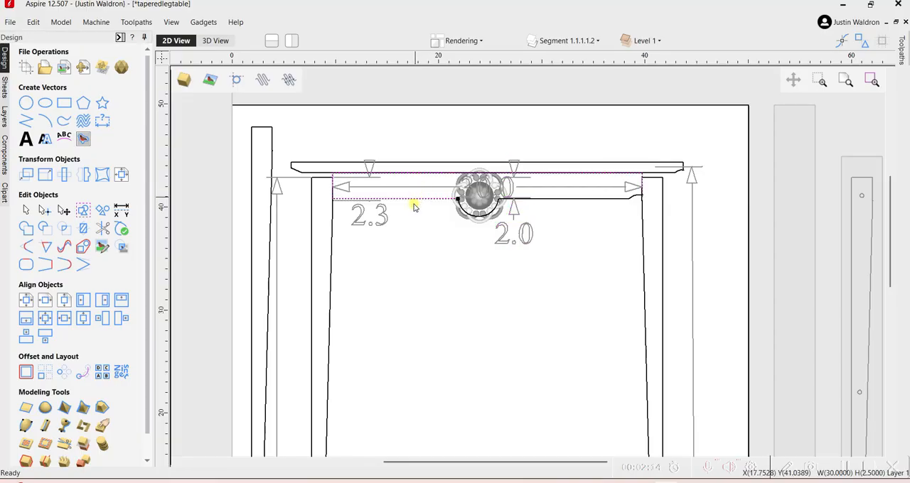
{"action": "scroll", "coordinate": [407, 234], "scroll_direction": "down", "scroll_amount": 3}
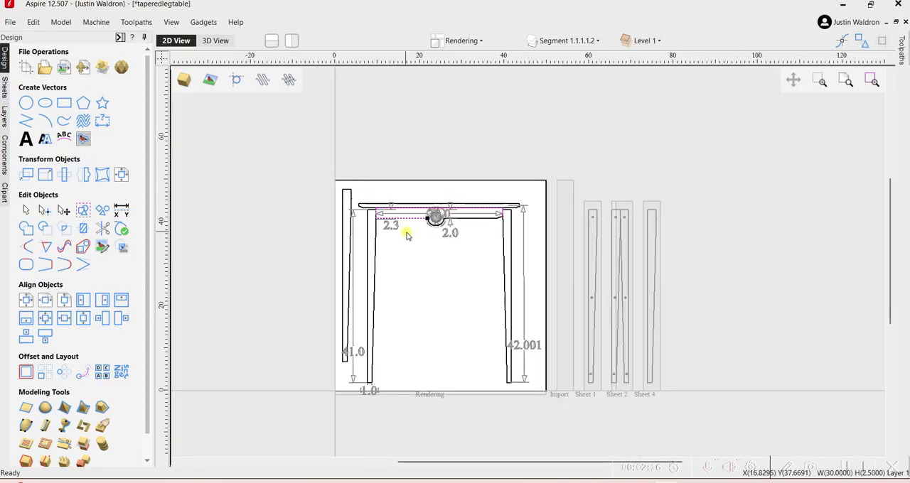
{"action": "left_click", "coordinate": [415, 270]}
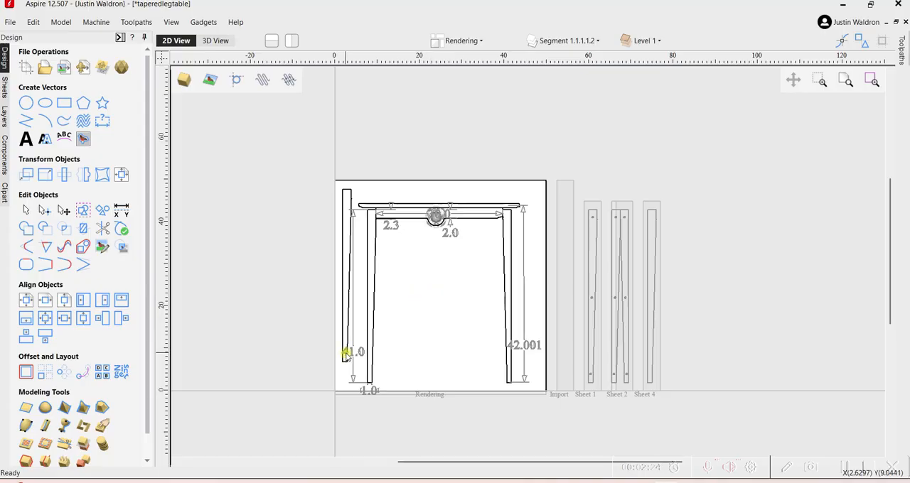
Add a length dimension across the full width of the tabletop, placed above it on the Dimensions layer.
{"action": "scroll", "coordinate": [344, 354], "scroll_direction": "up", "scroll_amount": 3}
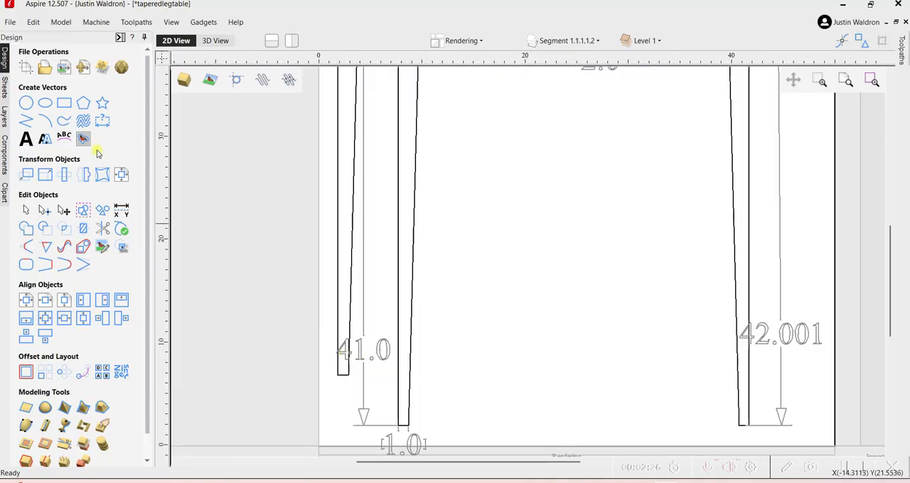
{"action": "left_click", "coordinate": [102, 125]}
{"action": "scroll", "coordinate": [499, 200], "scroll_direction": "down", "scroll_amount": 4}
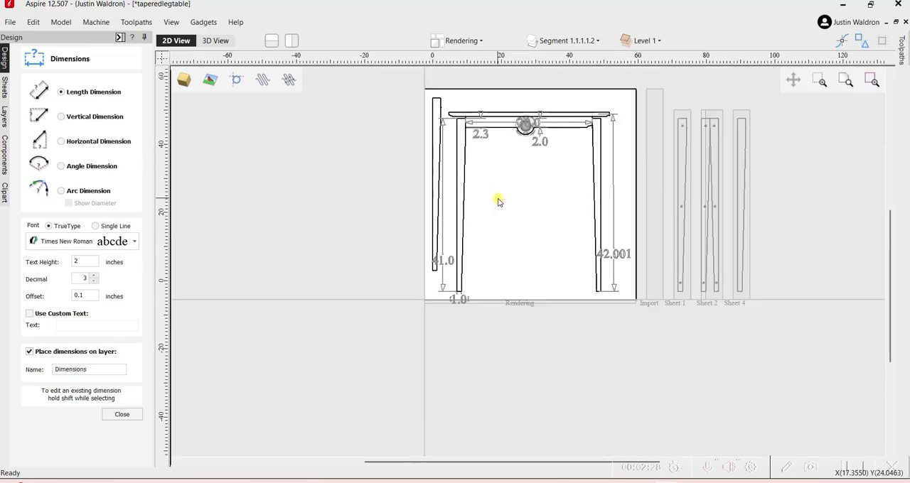
{"action": "scroll", "coordinate": [427, 149], "scroll_direction": "up", "scroll_amount": 6}
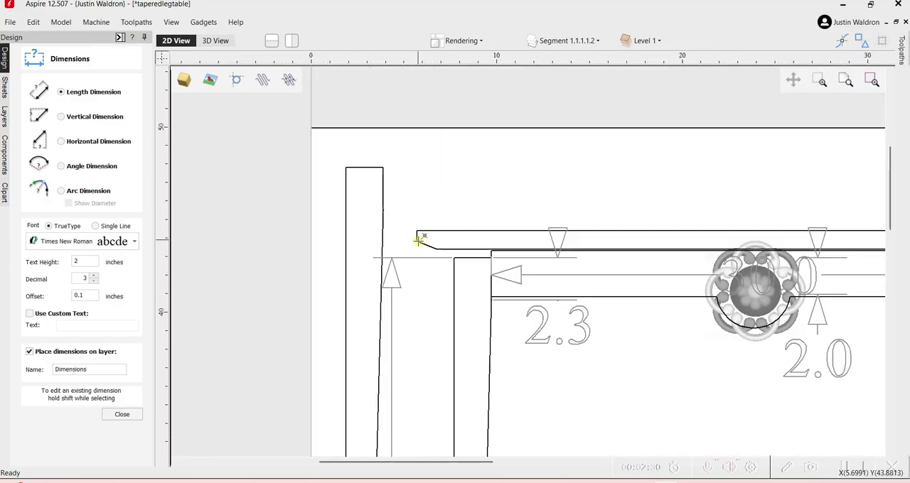
{"action": "left_click", "coordinate": [414, 234]}
{"action": "scroll", "coordinate": [415, 231], "scroll_direction": "down", "scroll_amount": 3}
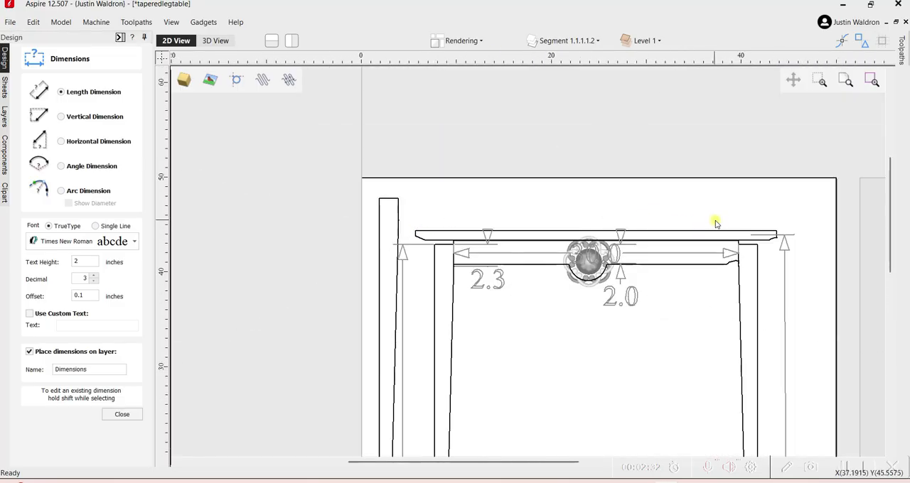
{"action": "left_click", "coordinate": [774, 231]}
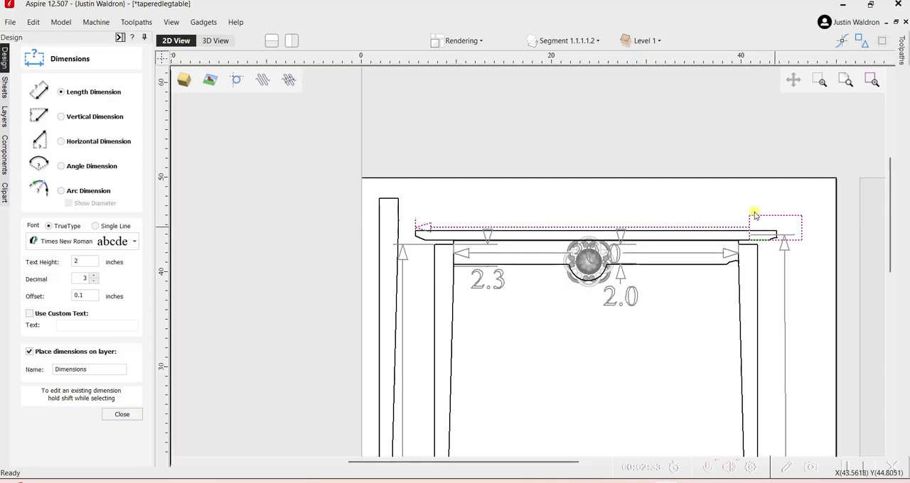
{"action": "left_click", "coordinate": [606, 204]}
{"action": "scroll", "coordinate": [546, 299], "scroll_direction": "down", "scroll_amount": 2}
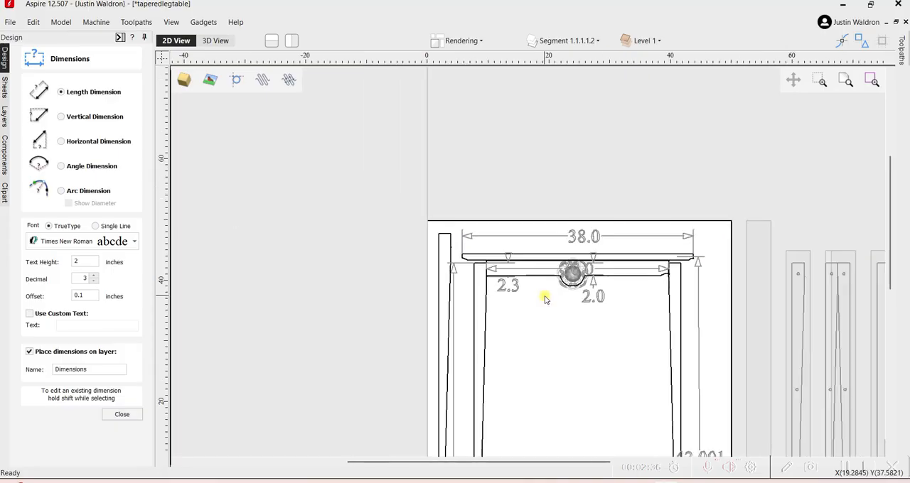
{"action": "scroll", "coordinate": [543, 317], "scroll_direction": "down", "scroll_amount": 2}
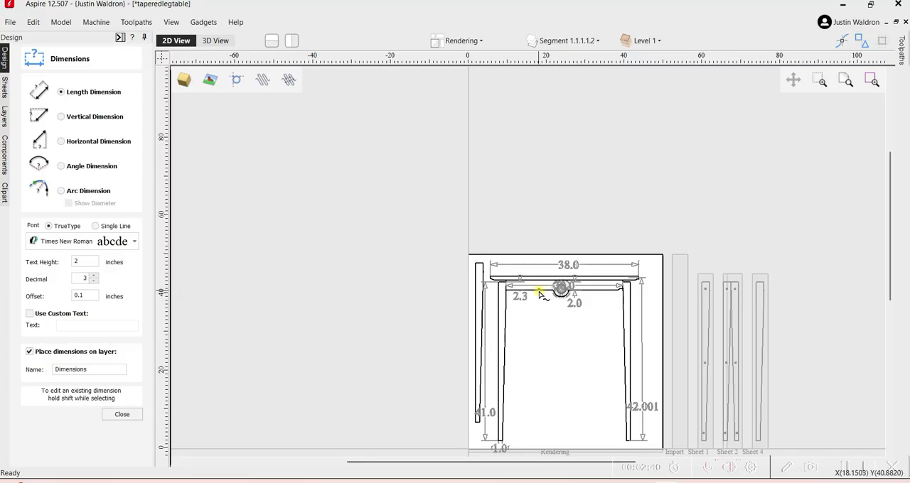
Hide the Dimensions layer and leave the Dimensions tool.
{"action": "scroll", "coordinate": [539, 294], "scroll_direction": "up", "scroll_amount": 2}
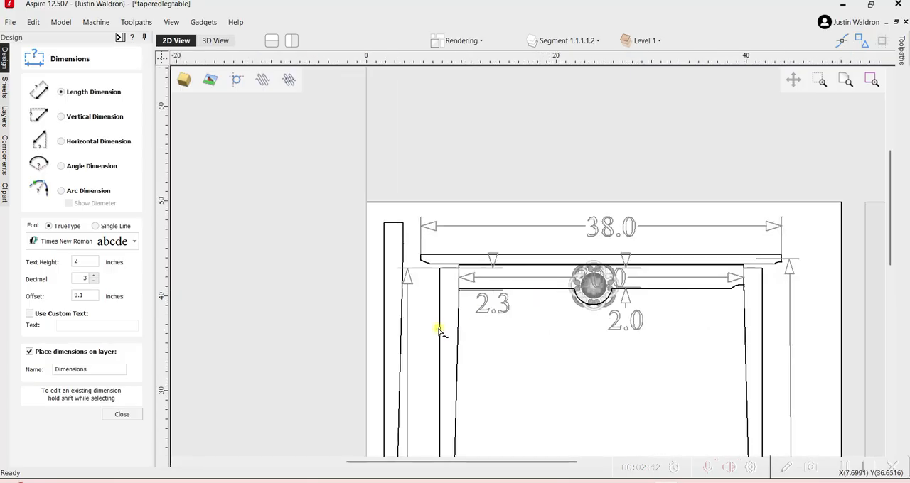
{"action": "left_click", "coordinate": [505, 343]}
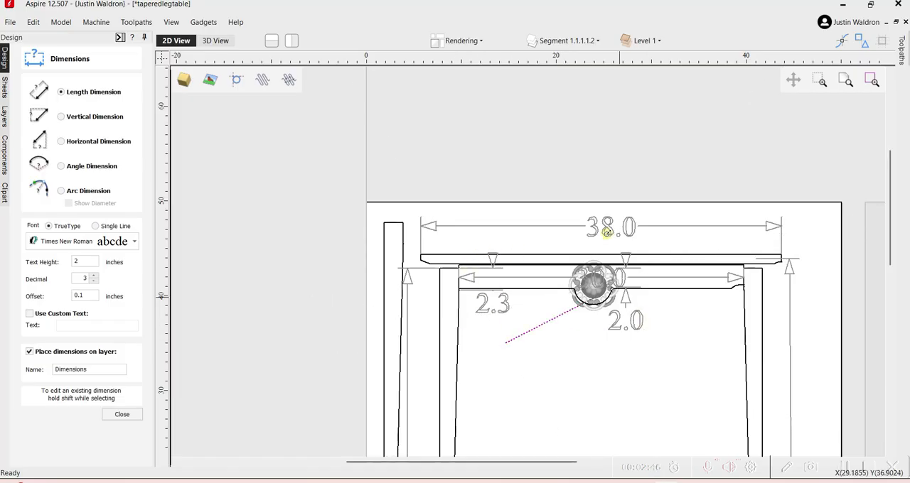
{"action": "left_click", "coordinate": [597, 41]}
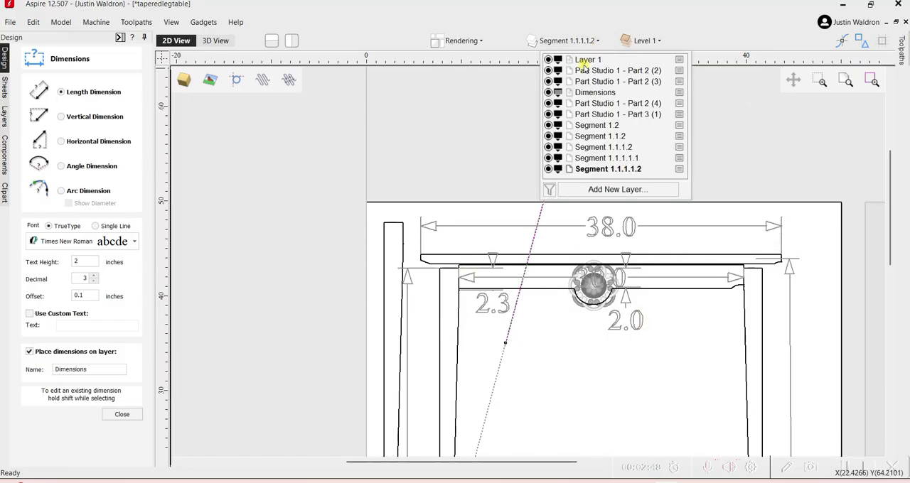
{"action": "scroll", "coordinate": [519, 188], "scroll_direction": "down", "scroll_amount": 4}
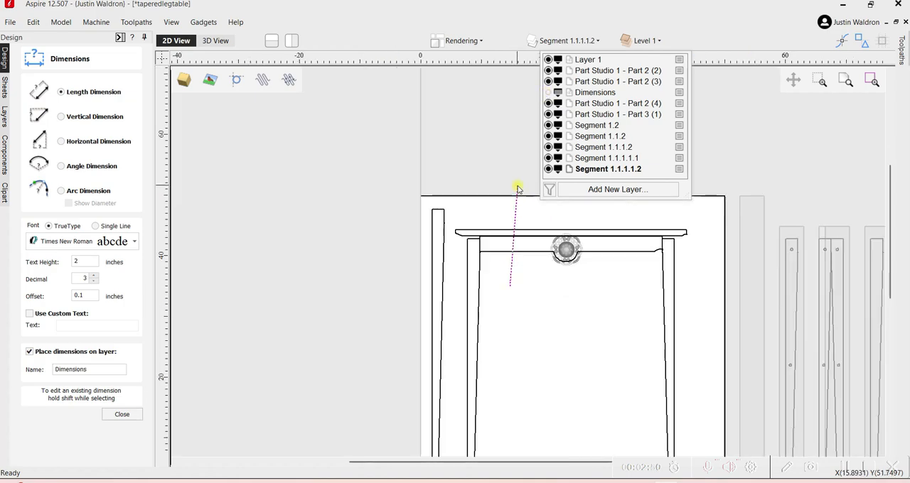
{"action": "left_click", "coordinate": [121, 415]}
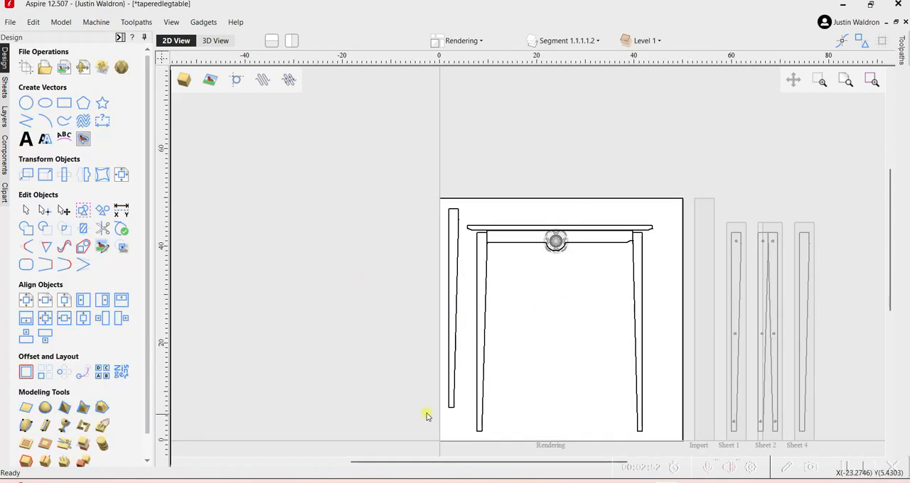
Add a new sheet to the job, keeping its default name.
{"action": "left_click", "coordinate": [4, 86]}
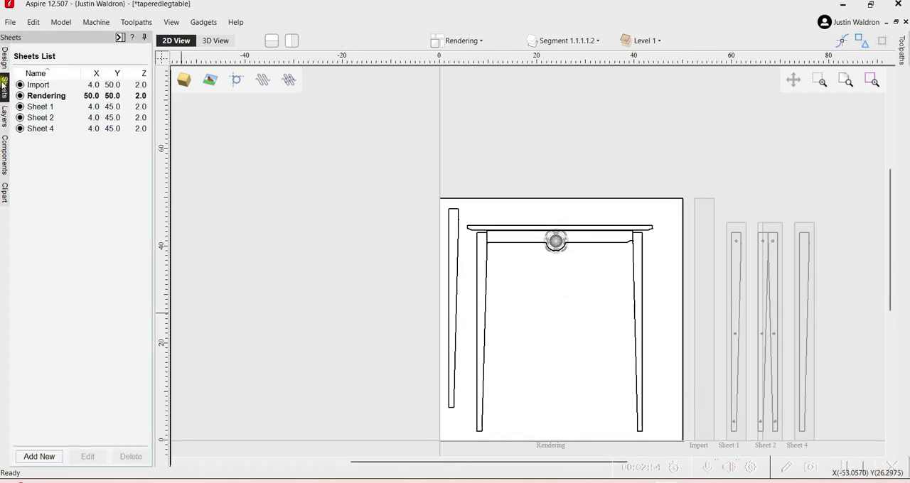
{"action": "left_click", "coordinate": [37, 457]}
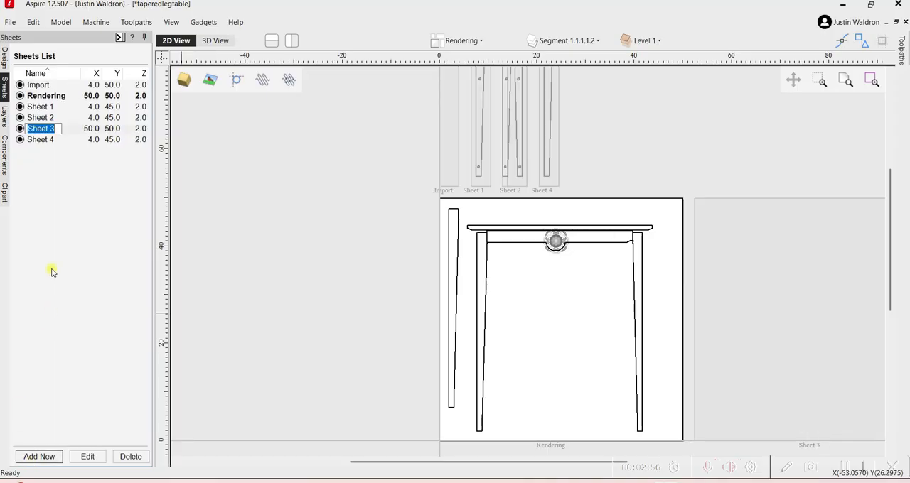
{"action": "key", "text": "Return"}
Set the size of Sheet 3 to 4 inches wide and 45 inches high.
{"action": "left_click", "coordinate": [93, 129]}
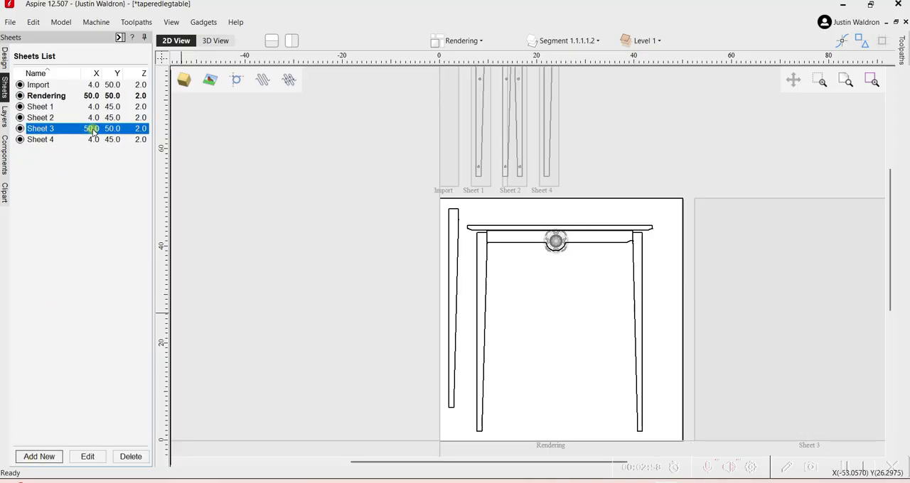
{"action": "right_click", "coordinate": [95, 131]}
{"action": "left_click", "coordinate": [120, 137]}
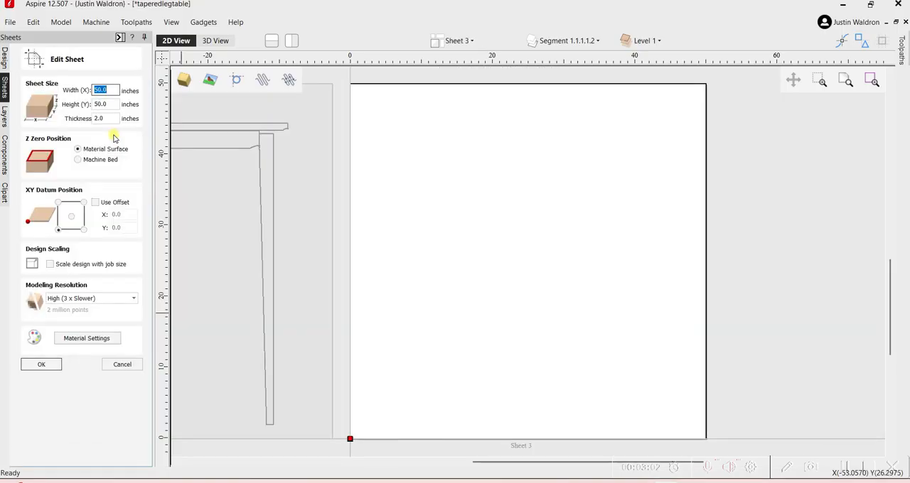
{"action": "type", "text": "4"}
{"action": "key", "text": "Tab"}
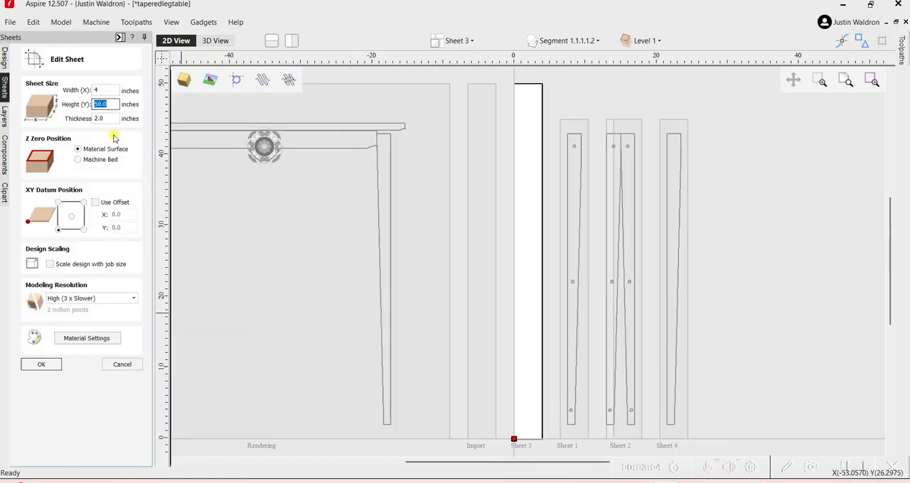
{"action": "type", "text": "45"}
{"action": "key", "text": "Tab"}
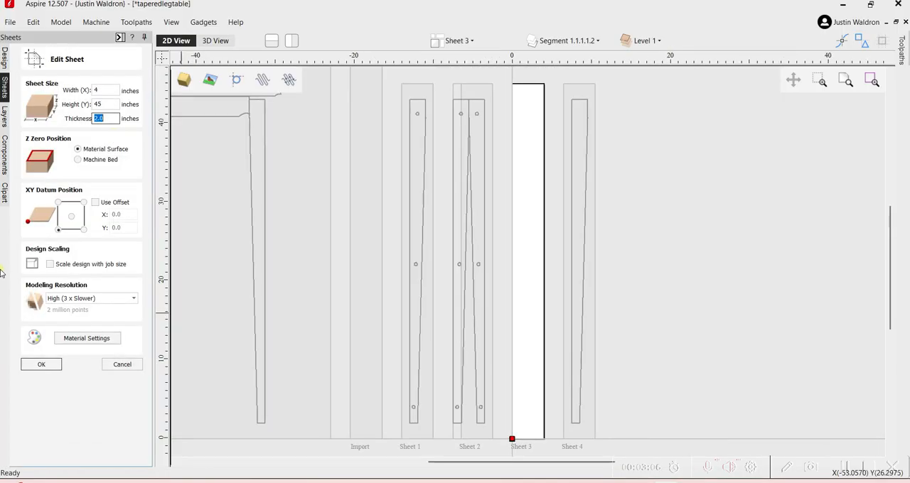
{"action": "left_click", "coordinate": [39, 364]}
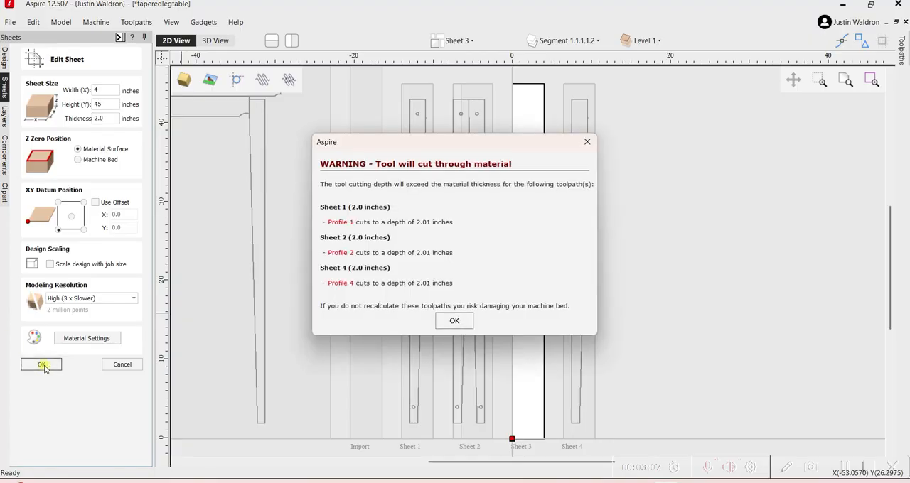
{"action": "left_click", "coordinate": [454, 321]}
Draw a square-cornered rectangle 2 inches wide and 41 inches high, centred on Sheet 3 at X 2.0, Y 22.5.
{"action": "left_click", "coordinate": [4, 58]}
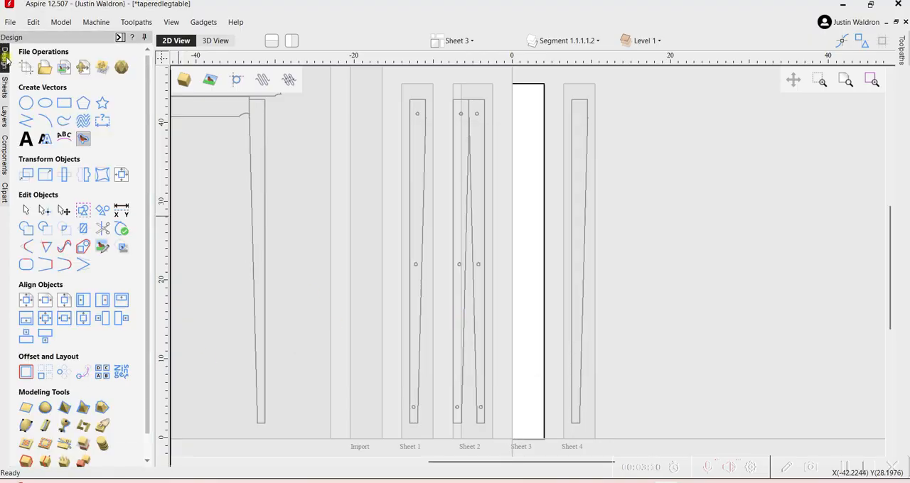
{"action": "left_click", "coordinate": [64, 107]}
{"action": "double_click", "coordinate": [96, 236]}
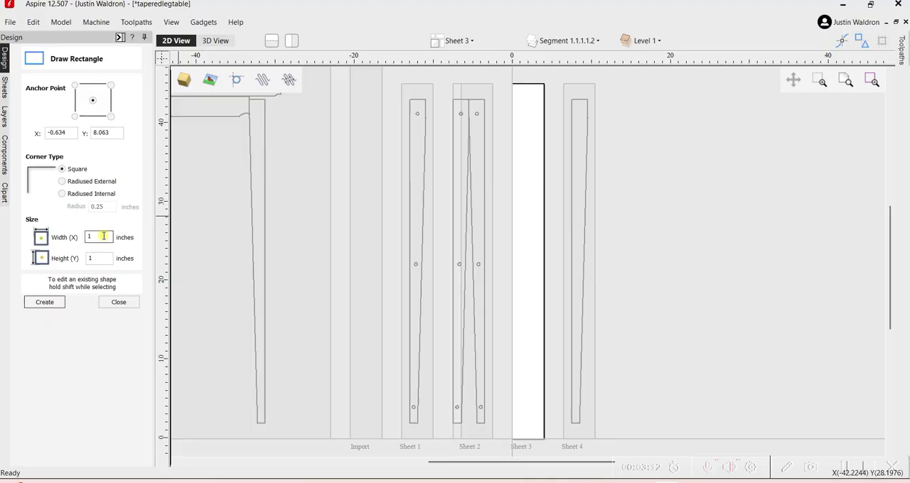
{"action": "type", "text": "2"}
{"action": "key", "text": "Tab"}
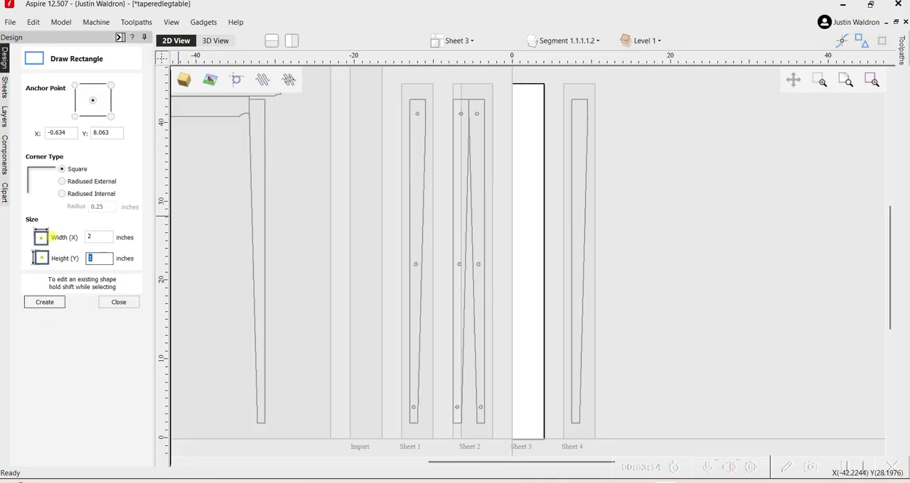
{"action": "left_click", "coordinate": [528, 261]}
{"action": "key", "text": "Escape"}
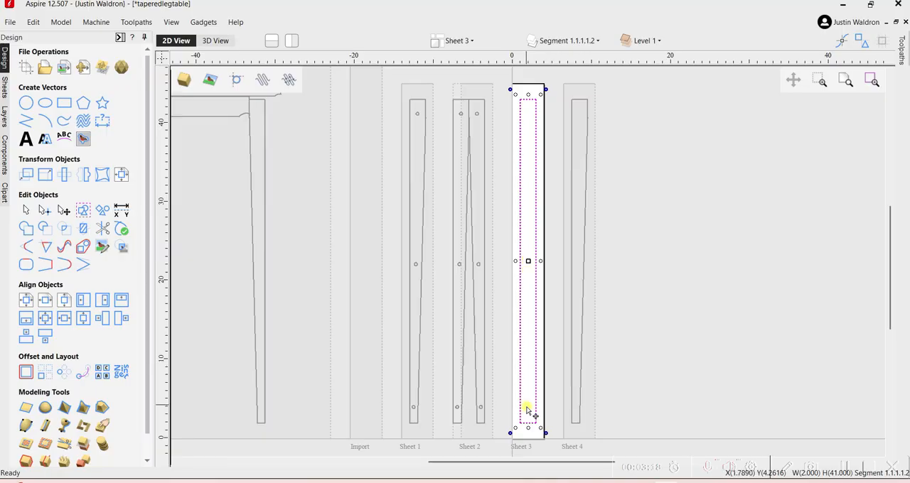
Draw a 2.25 by 2.25 inch square-cornered square near the upper end of the leg blank, centred at about X 1.0, Y 41.7.
{"action": "scroll", "coordinate": [528, 432], "scroll_direction": "up", "scroll_amount": 3}
{"action": "scroll", "coordinate": [526, 396], "scroll_direction": "up", "scroll_amount": 1}
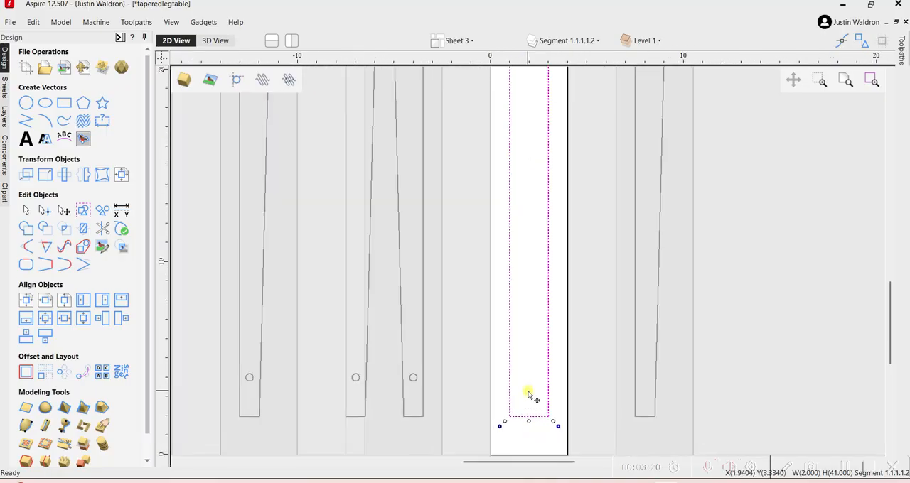
{"action": "left_click", "coordinate": [526, 393]}
{"action": "left_click", "coordinate": [64, 103]}
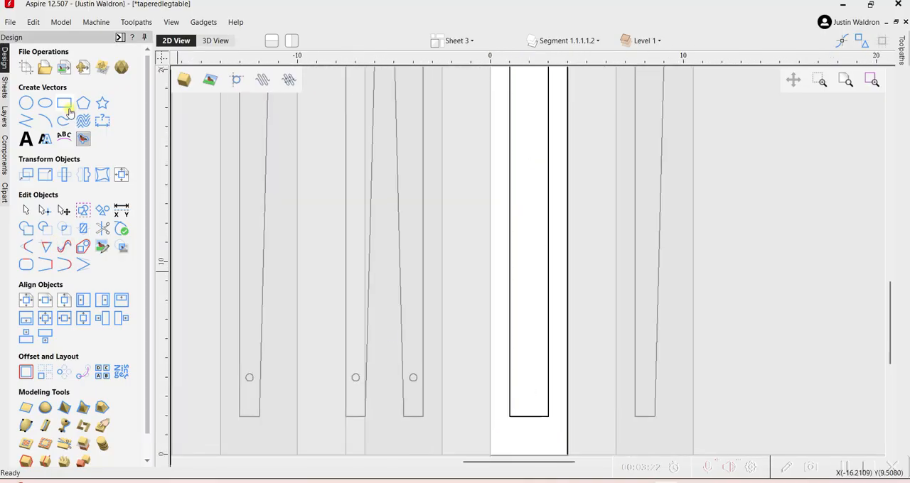
{"action": "double_click", "coordinate": [91, 237]}
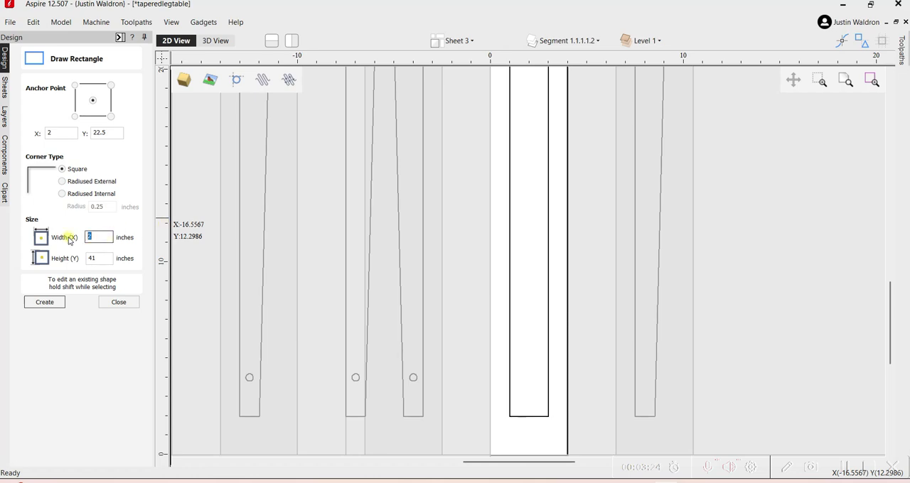
{"action": "type", "text": "2.25"}
{"action": "key", "text": "Tab"}
{"action": "type", "text": "2.25"}
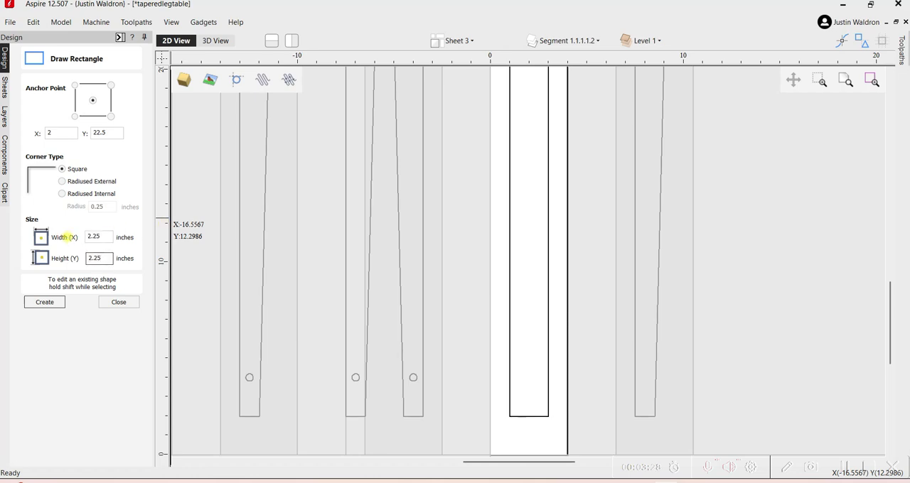
{"action": "scroll", "coordinate": [228, 270], "scroll_direction": "down", "scroll_amount": 1}
{"action": "scroll", "coordinate": [349, 237], "scroll_direction": "down", "scroll_amount": 1}
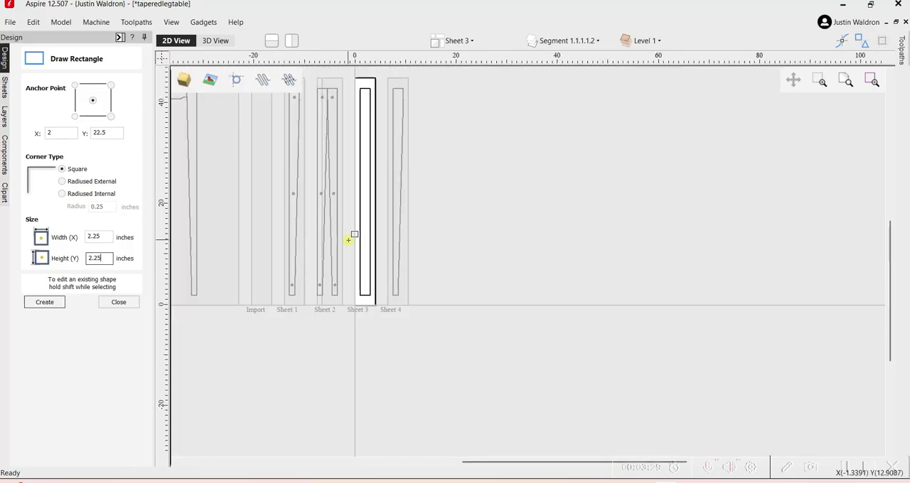
{"action": "left_click", "coordinate": [364, 93]}
{"action": "key", "text": "Escape"}
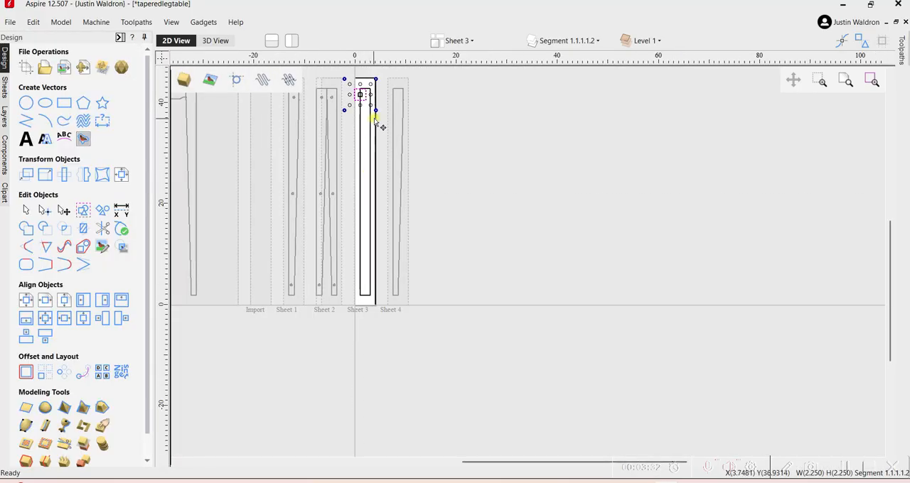
Align the 2.25 inch square with the top and right edges of the leg blank.
{"action": "scroll", "coordinate": [369, 102], "scroll_direction": "up", "scroll_amount": 5}
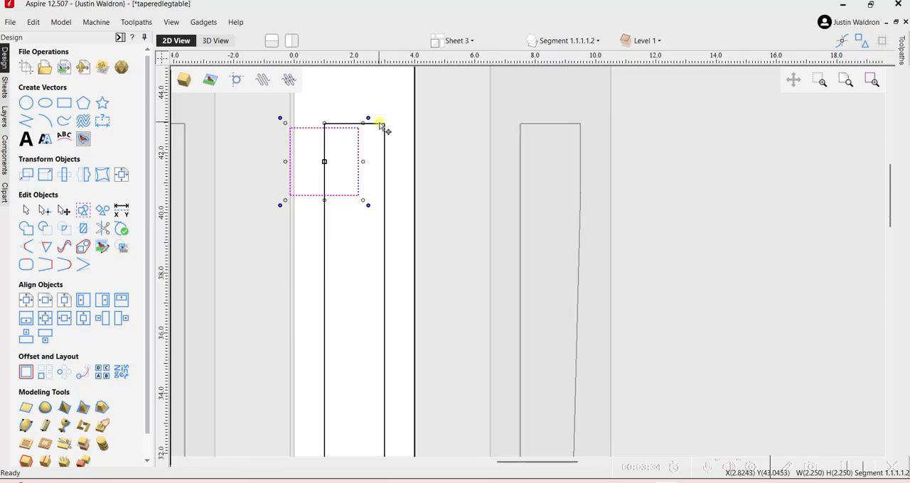
{"action": "left_click", "coordinate": [382, 125], "text": "shift"}
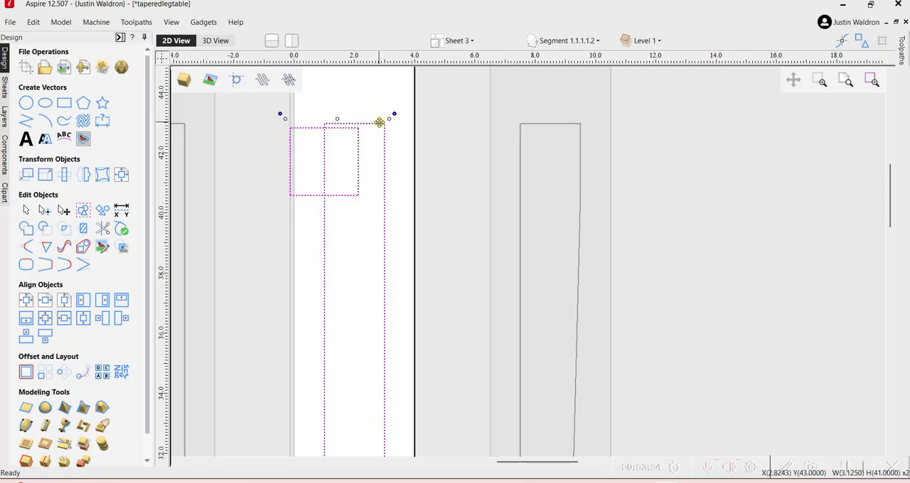
{"action": "left_click", "coordinate": [121, 299]}
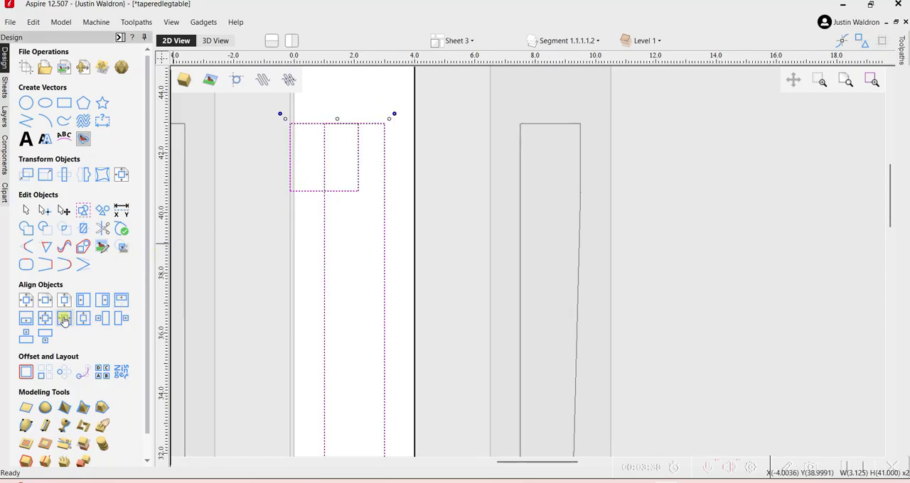
{"action": "left_click", "coordinate": [105, 301]}
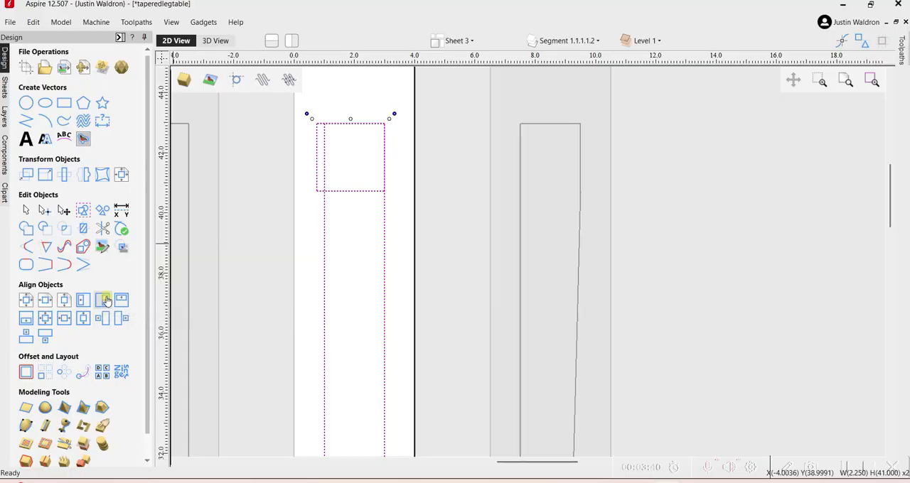
{"action": "left_click", "coordinate": [327, 223]}
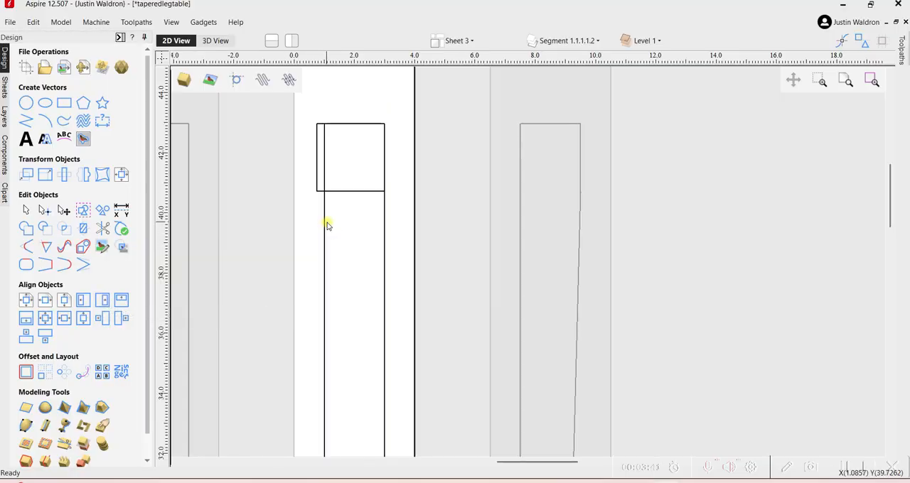
Draw a 1 by 1 inch square inside the leg blank below the larger square, centred at about X 1.5, Y 38.1.
{"action": "left_click", "coordinate": [64, 103]}
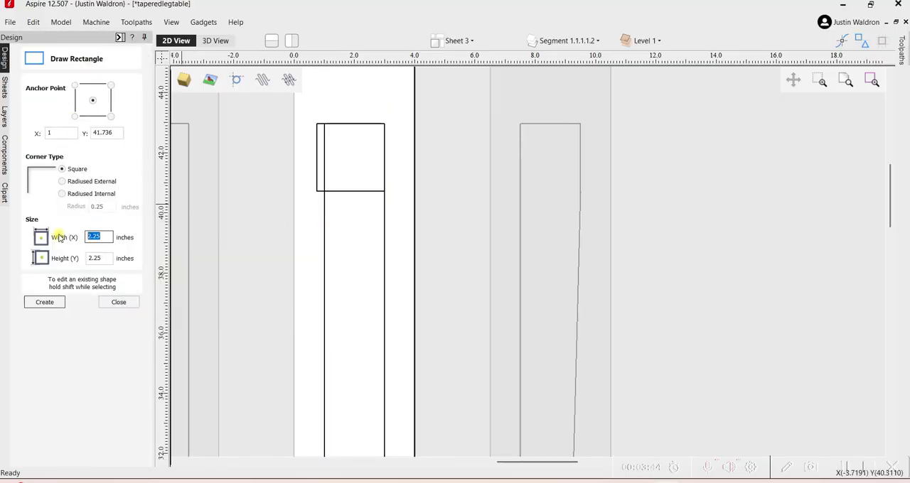
{"action": "key", "text": "Tab"}
{"action": "type", "text": "1"}
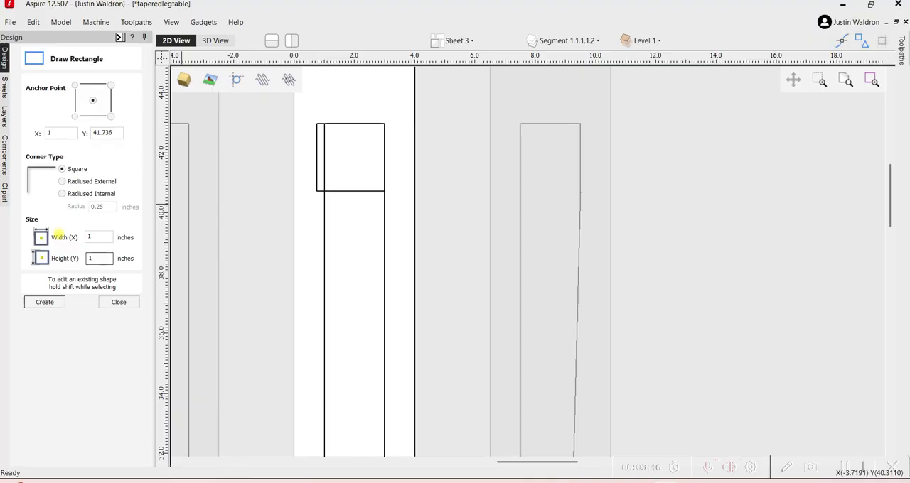
{"action": "left_click", "coordinate": [340, 270]}
{"action": "key", "text": "Escape"}
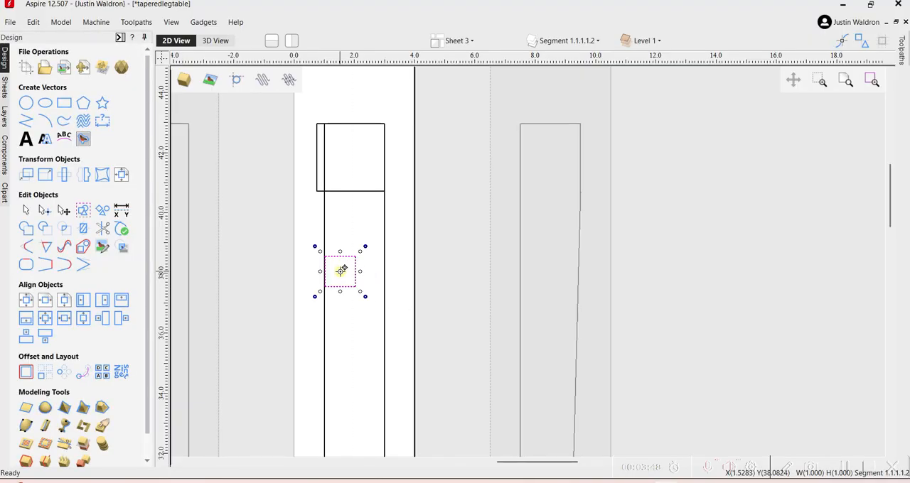
Align the 1 inch square with the bottom-left corner of the leg blank.
{"action": "left_click", "coordinate": [324, 225], "text": "shift"}
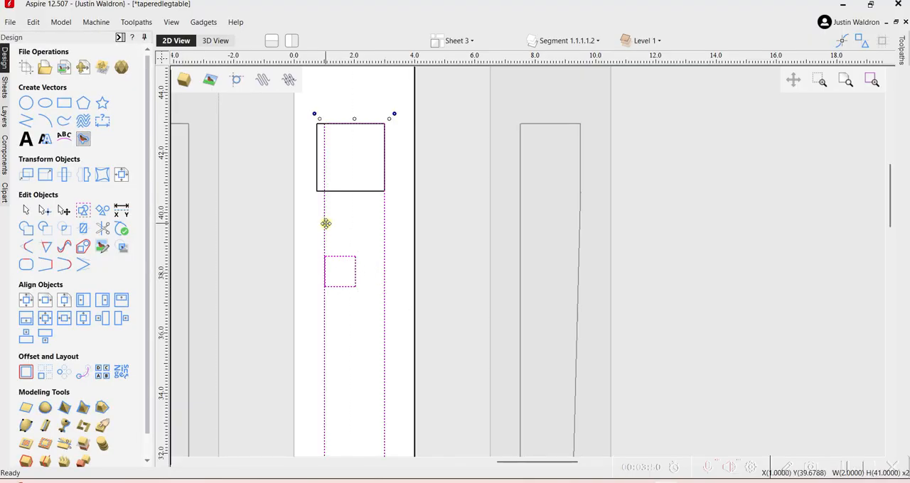
{"action": "left_click", "coordinate": [43, 319]}
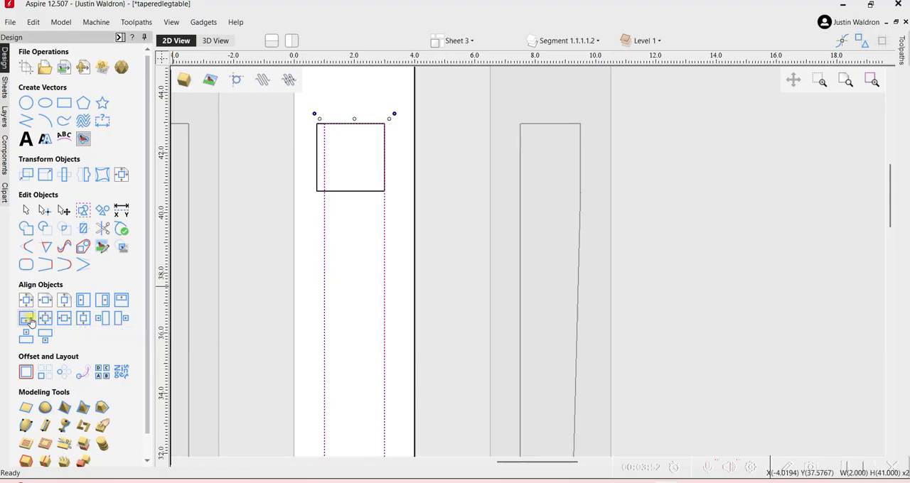
{"action": "scroll", "coordinate": [277, 266], "scroll_direction": "down", "scroll_amount": 8}
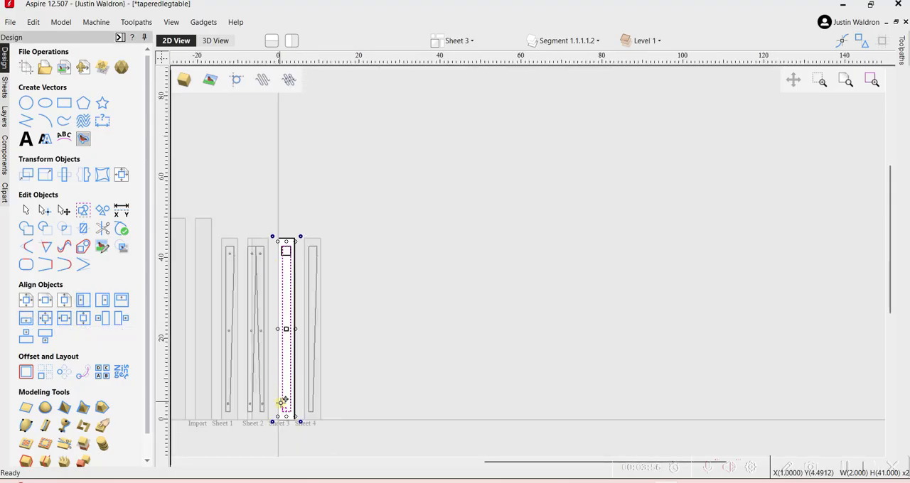
{"action": "scroll", "coordinate": [281, 403], "scroll_direction": "up", "scroll_amount": 3}
{"action": "left_click", "coordinate": [296, 441]}
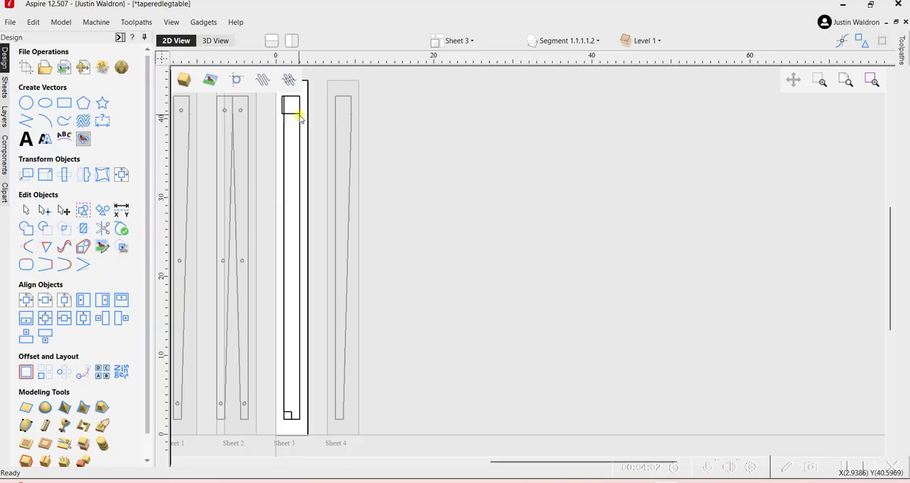
Draw a straight taper line from the large square's lower-right corner at X 3, Y 40.75 to the small square's lower-right corner at X 2, Y 2.
{"action": "left_click", "coordinate": [26, 121]}
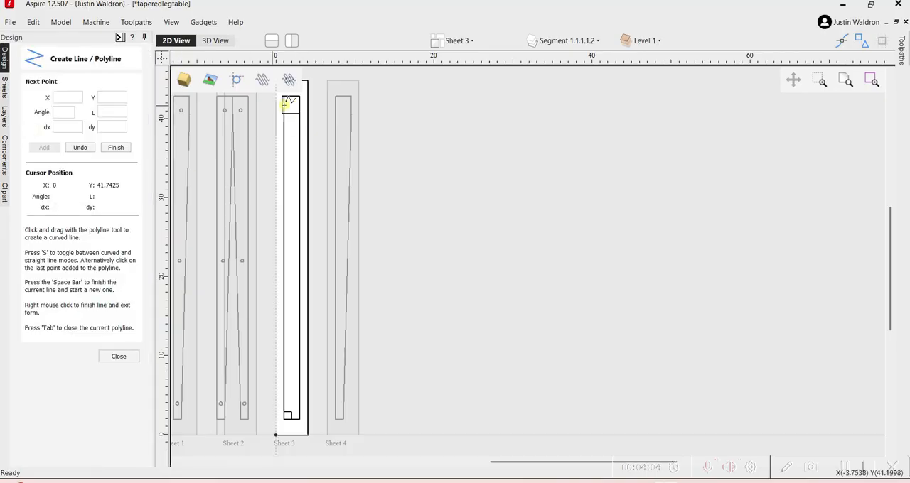
{"action": "scroll", "coordinate": [297, 108], "scroll_direction": "up", "scroll_amount": 2}
{"action": "scroll", "coordinate": [298, 131], "scroll_direction": "up", "scroll_amount": 5}
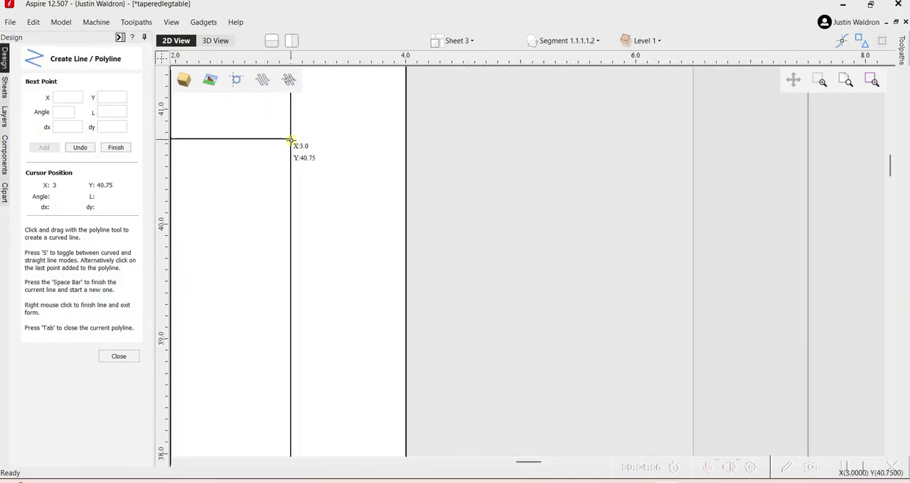
{"action": "scroll", "coordinate": [291, 140], "scroll_direction": "down", "scroll_amount": 10}
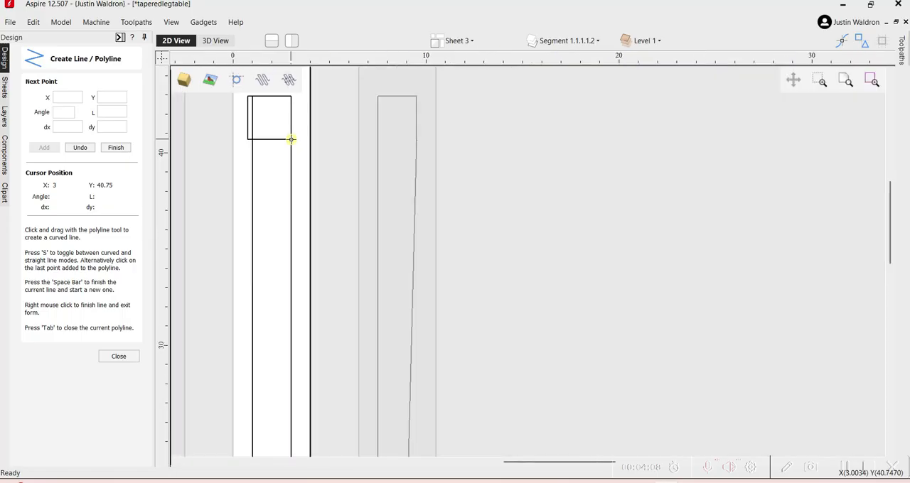
{"action": "left_click", "coordinate": [290, 140]}
{"action": "scroll", "coordinate": [285, 312], "scroll_direction": "up", "scroll_amount": 7}
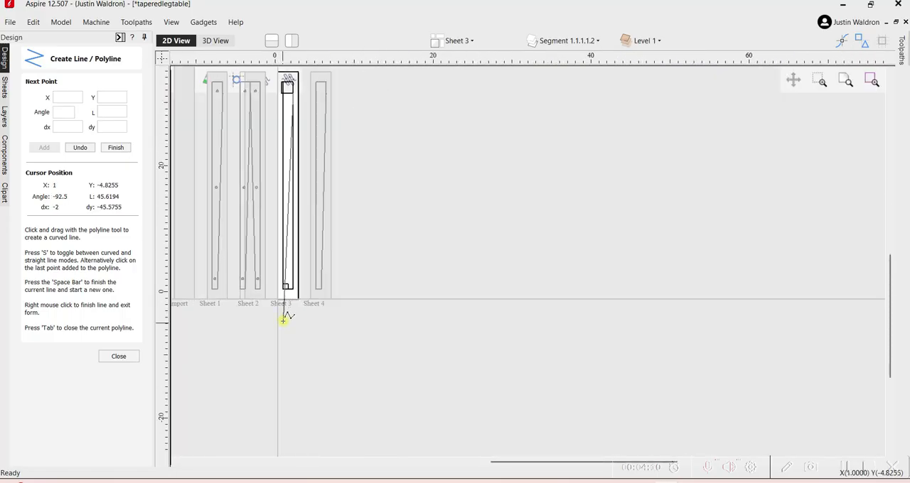
{"action": "scroll", "coordinate": [287, 268], "scroll_direction": "up", "scroll_amount": 2}
{"action": "scroll", "coordinate": [315, 142], "scroll_direction": "down", "scroll_amount": 5}
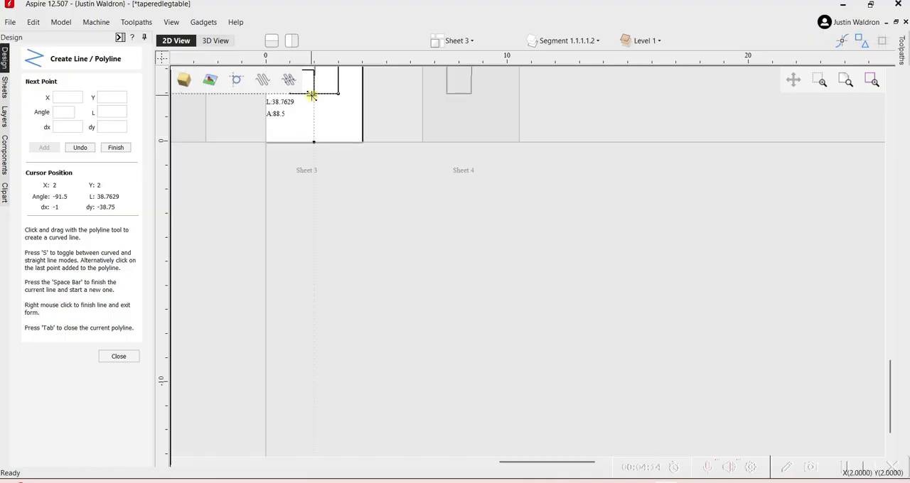
{"action": "left_click", "coordinate": [314, 94]}
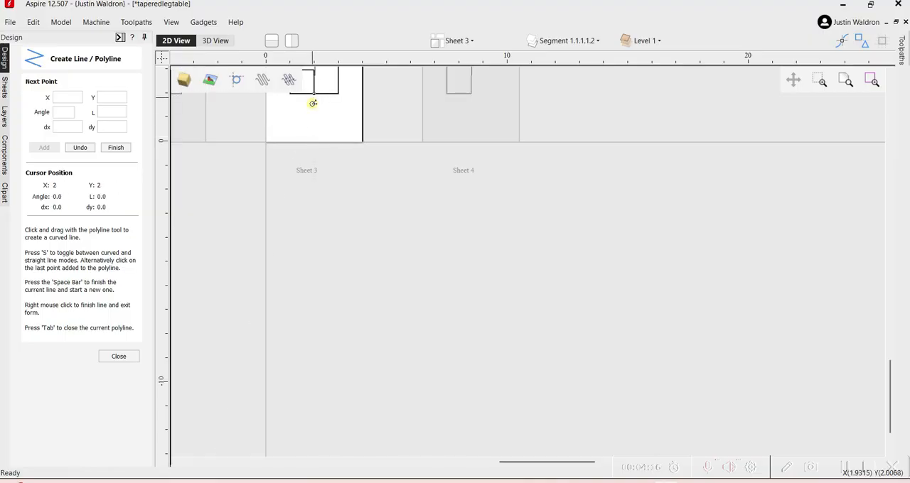
{"action": "right_click", "coordinate": [309, 114]}
Trim away the leg blank's edge sections lying outside the taper line with the Interactive Vector Trim tool.
{"action": "scroll", "coordinate": [305, 147], "scroll_direction": "down", "scroll_amount": 6}
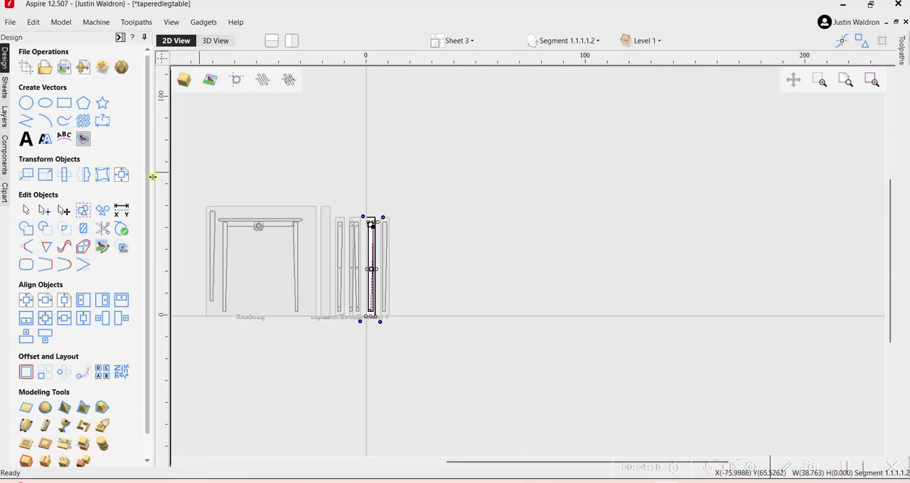
{"action": "left_click", "coordinate": [103, 228]}
{"action": "scroll", "coordinate": [371, 274], "scroll_direction": "up", "scroll_amount": 5}
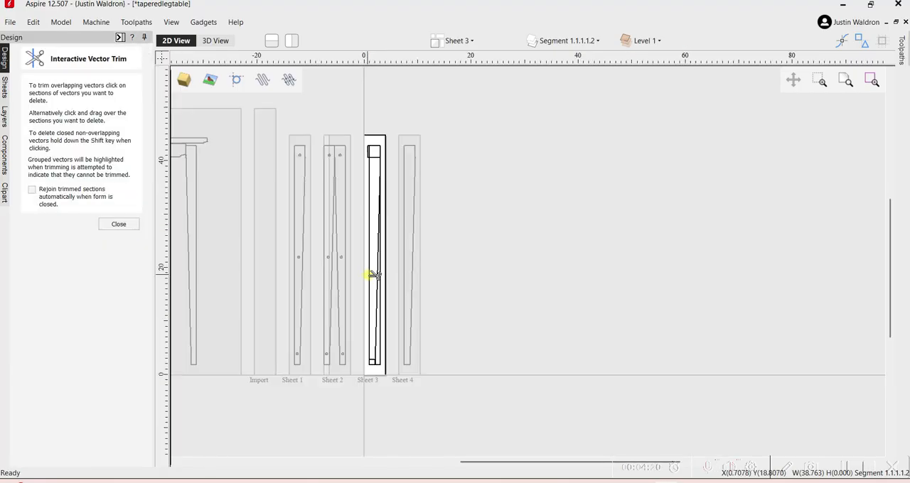
{"action": "scroll", "coordinate": [371, 275], "scroll_direction": "up", "scroll_amount": 1}
{"action": "left_click", "coordinate": [395, 278]}
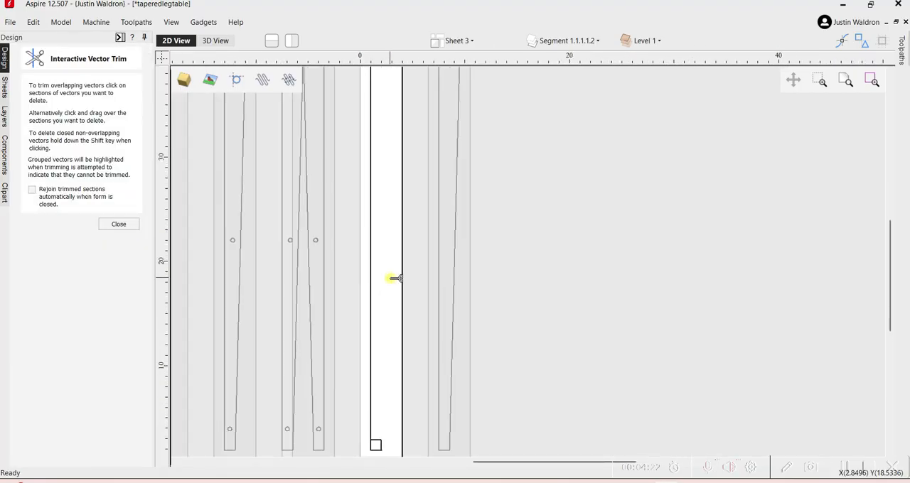
{"action": "key", "text": "ctrl+z"}
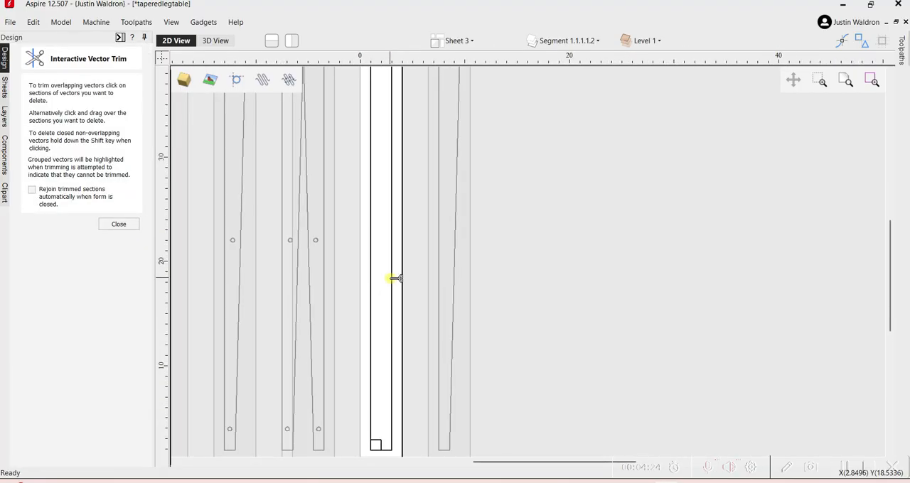
{"action": "scroll", "coordinate": [396, 277], "scroll_direction": "up", "scroll_amount": 2}
{"action": "left_click", "coordinate": [399, 277]}
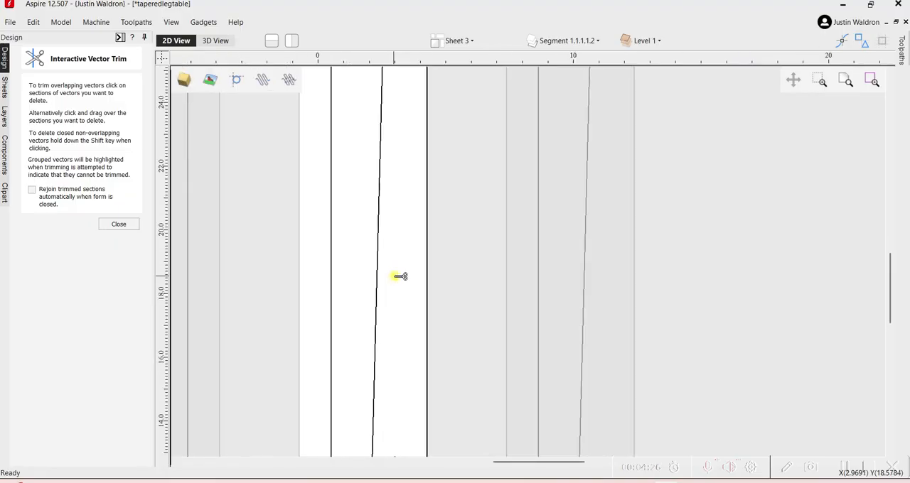
{"action": "scroll", "coordinate": [401, 276], "scroll_direction": "down", "scroll_amount": 4}
{"action": "key", "text": "Escape"}
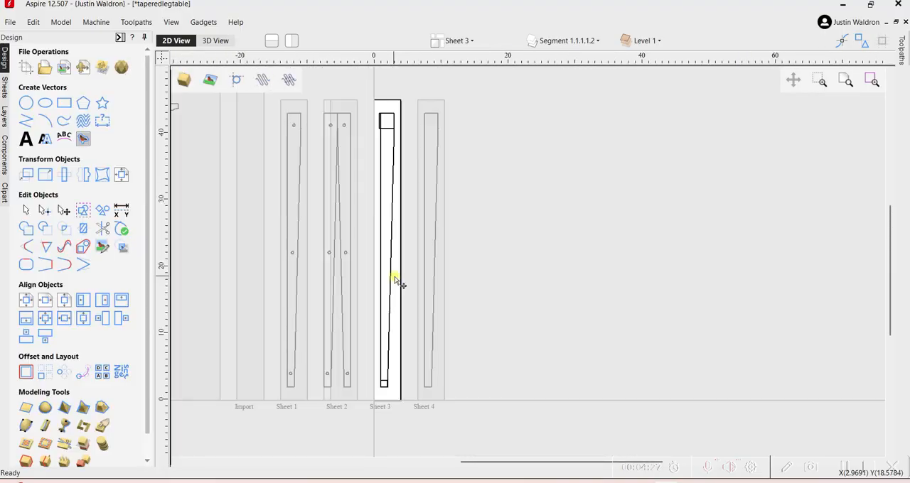
Delete the two guide squares and join the remaining leg outline into one closed vector with a 0.15 inch tolerance.
{"action": "left_click", "coordinate": [397, 126]}
{"action": "key", "text": "Delete"}
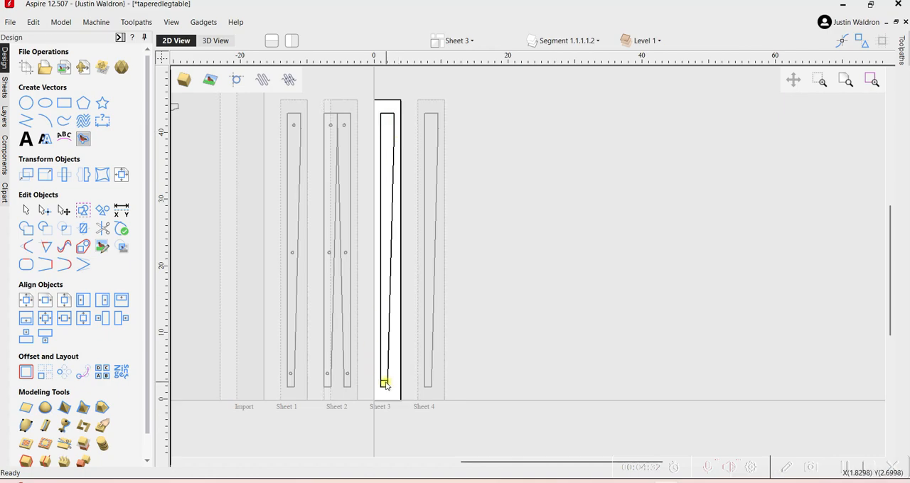
{"action": "left_click_drag", "start_coordinate": [356, 101], "coordinate": [405, 397]}
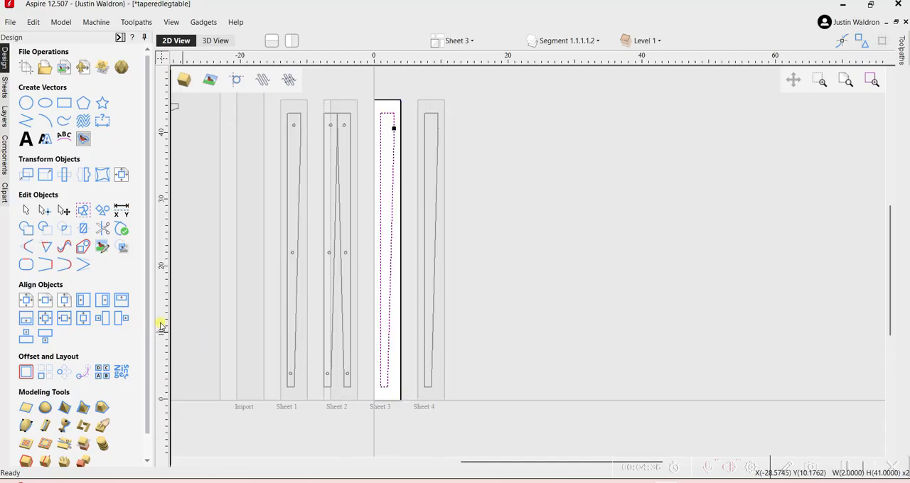
{"action": "left_click", "coordinate": [28, 265]}
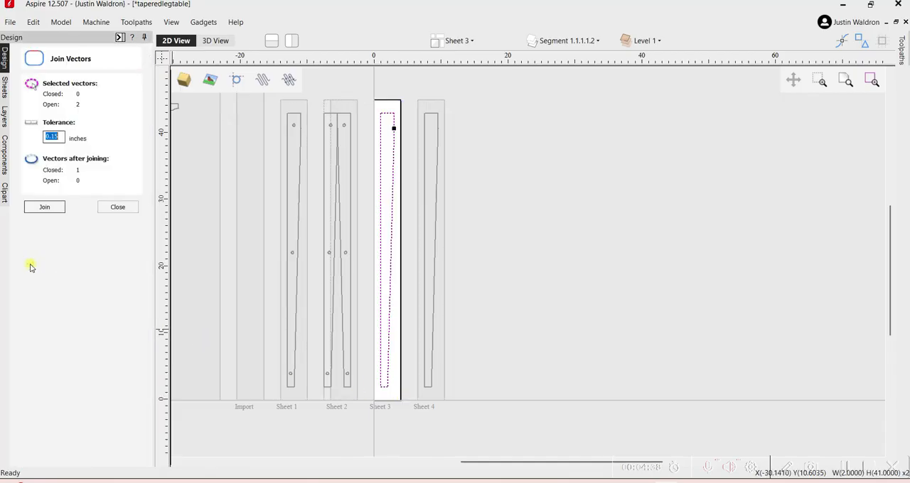
{"action": "left_click", "coordinate": [38, 208]}
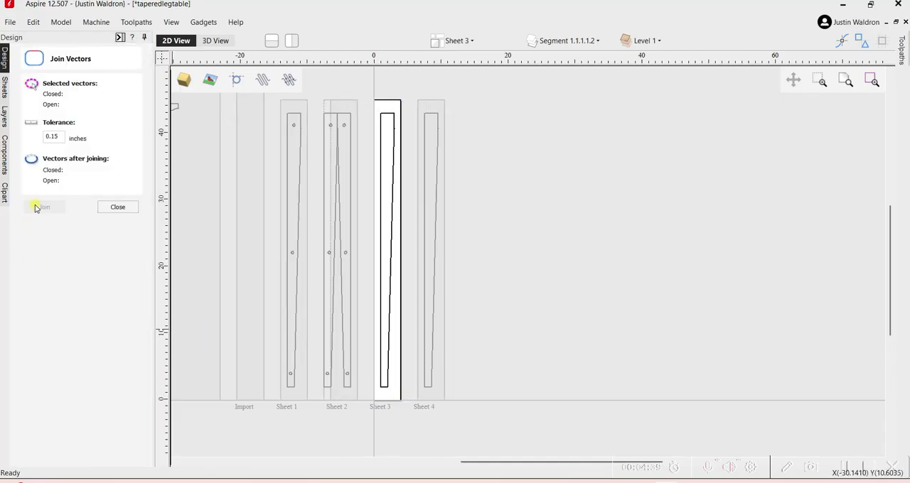
{"action": "left_click", "coordinate": [382, 255]}
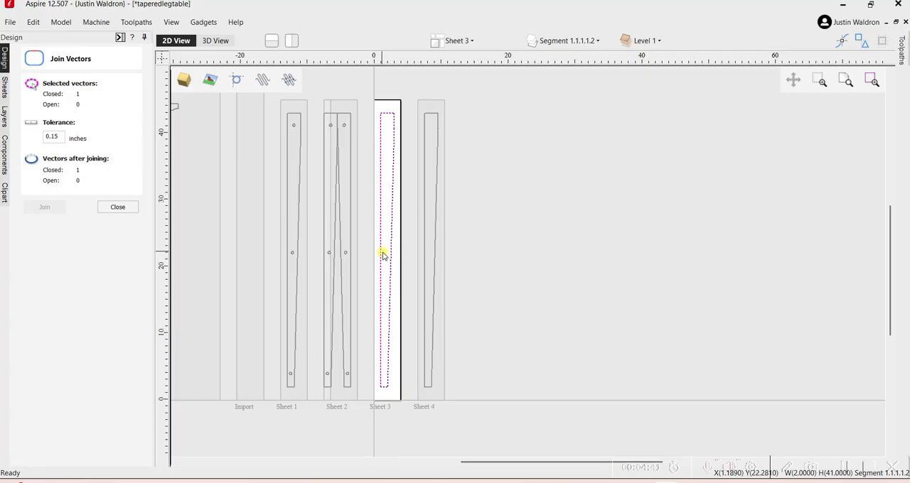
Calculate an outside 2D Profile toolpath for the joined leg outline with the 1/4 inch End Mill at a 2.01 inch cut depth.
{"action": "left_click", "coordinate": [128, 206]}
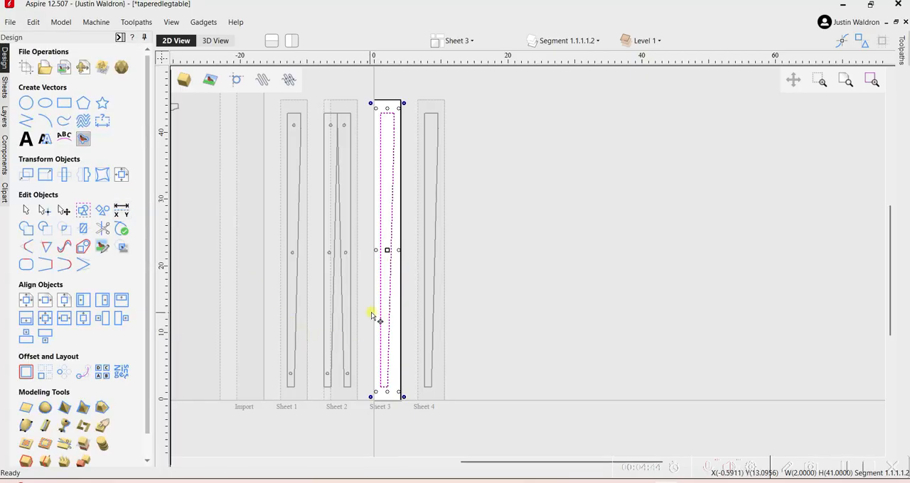
{"action": "scroll", "coordinate": [374, 315], "scroll_direction": "up", "scroll_amount": 2}
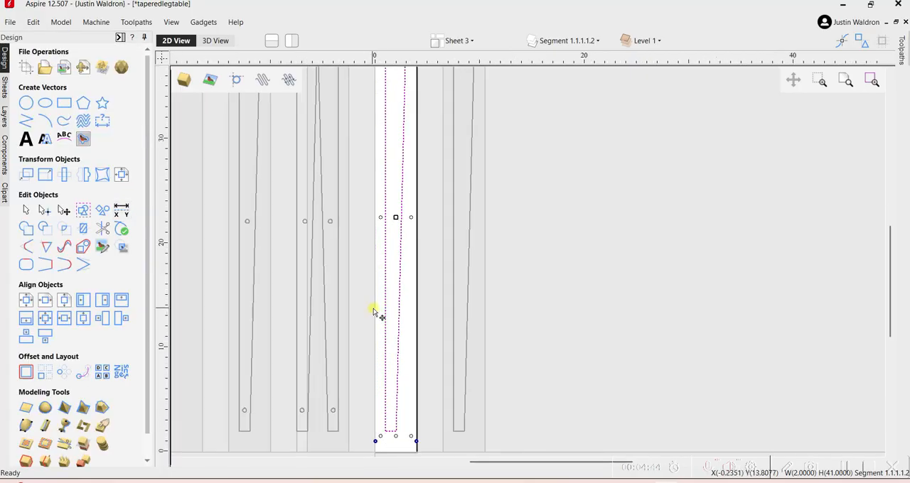
{"action": "left_click", "coordinate": [410, 290]}
{"action": "left_click", "coordinate": [399, 278]}
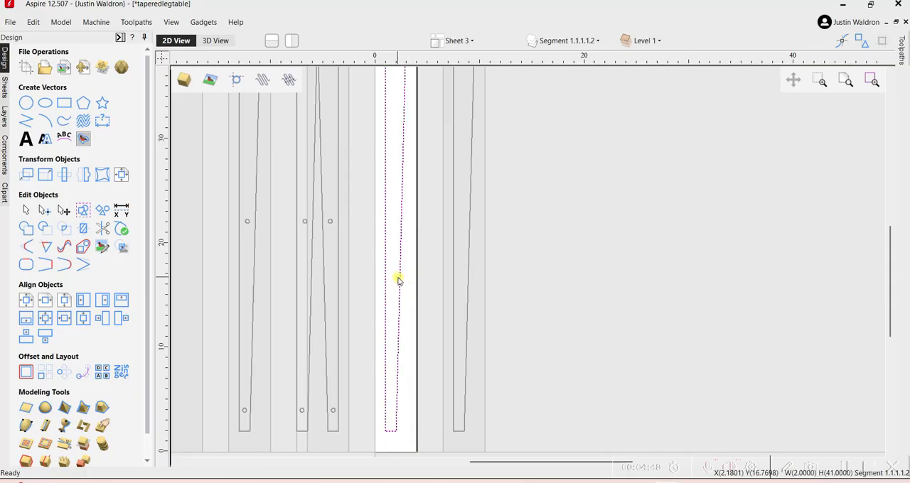
{"action": "left_click", "coordinate": [121, 37]}
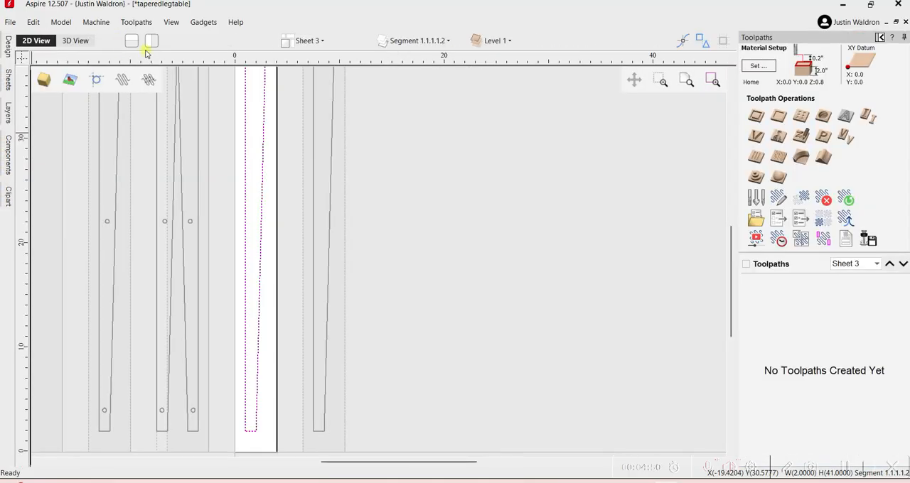
{"action": "left_click", "coordinate": [755, 116]}
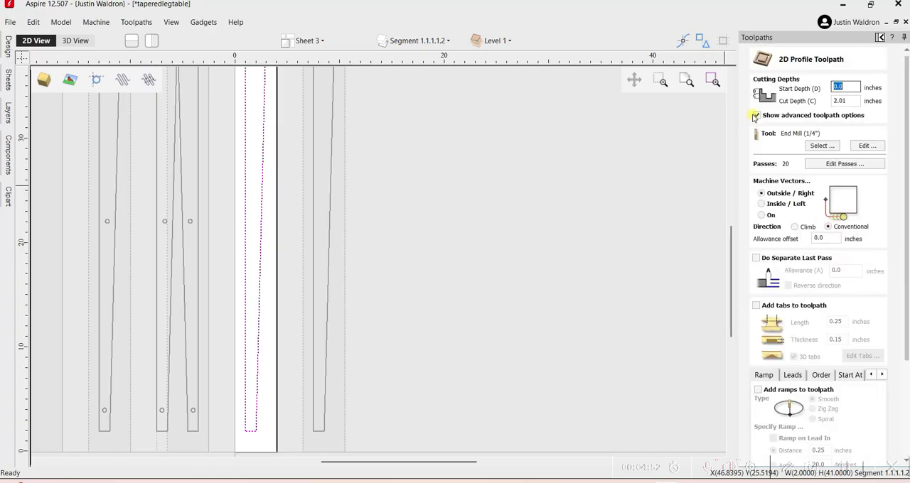
{"action": "scroll", "coordinate": [788, 327], "scroll_direction": "down", "scroll_amount": 5}
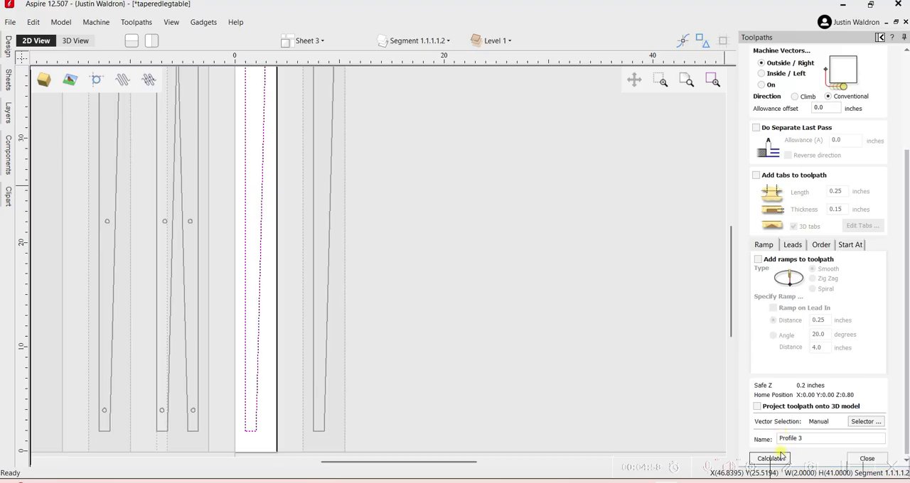
{"action": "left_click", "coordinate": [779, 458]}
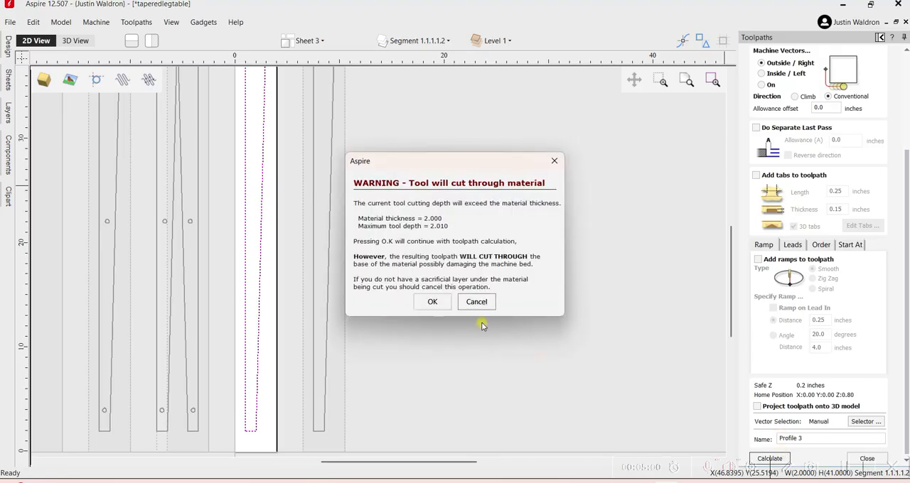
{"action": "left_click", "coordinate": [441, 303]}
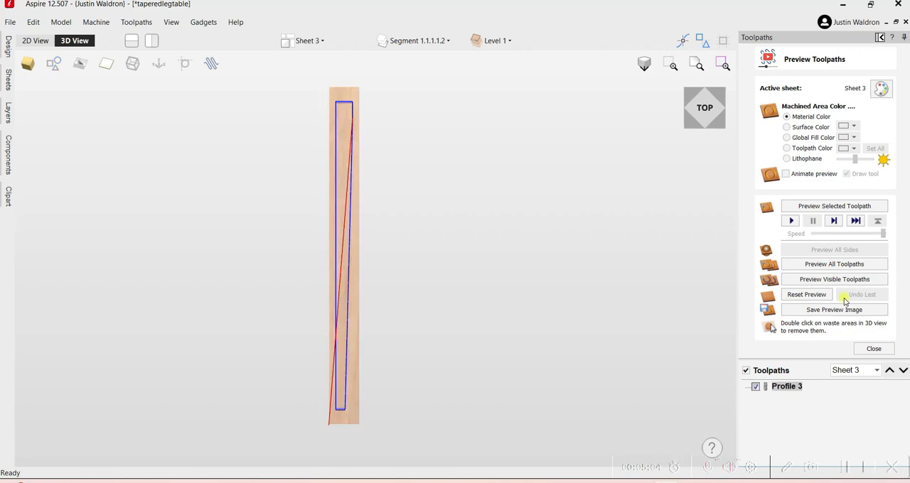
Preview the visible toolpath on Sheet 3 and remove the waste material around the cut leg.
{"action": "left_click", "coordinate": [843, 279]}
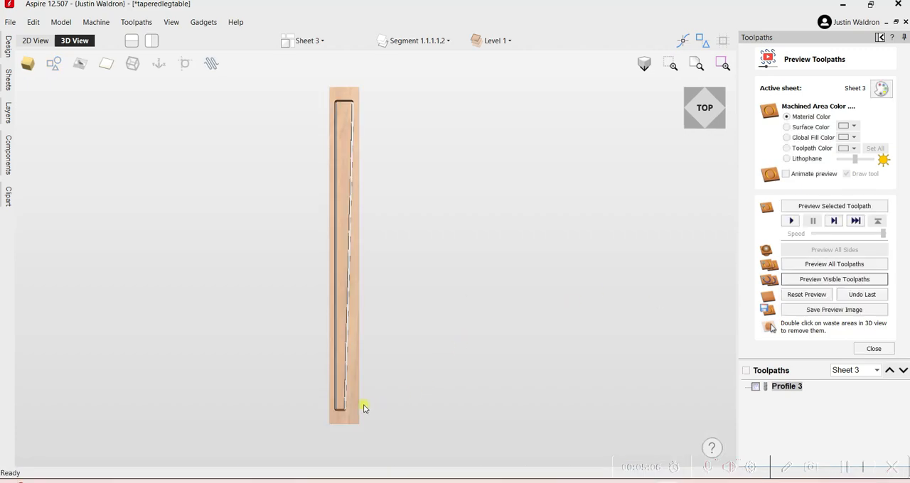
{"action": "scroll", "coordinate": [343, 387], "scroll_direction": "up", "scroll_amount": 2}
{"action": "double_click", "coordinate": [342, 386]}
{"action": "scroll", "coordinate": [355, 366], "scroll_direction": "down", "scroll_amount": 2}
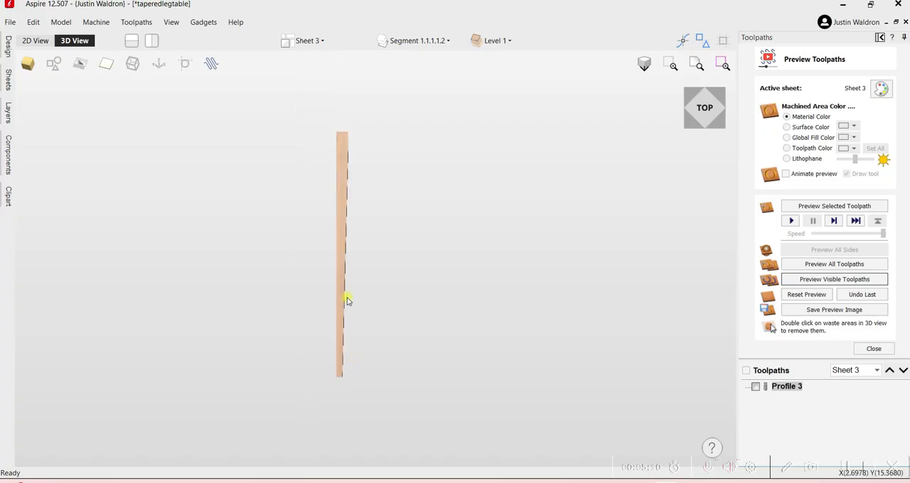
Examine the previewed leg's tapered edge, side faces and narrow end in 3D from several angles.
{"action": "scroll", "coordinate": [326, 216], "scroll_direction": "up", "scroll_amount": 3}
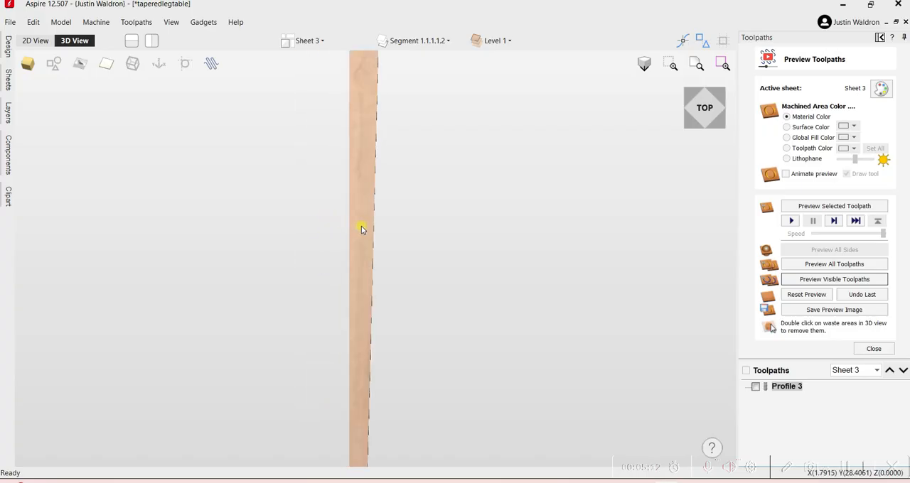
{"action": "scroll", "coordinate": [361, 228], "scroll_direction": "down", "scroll_amount": 1}
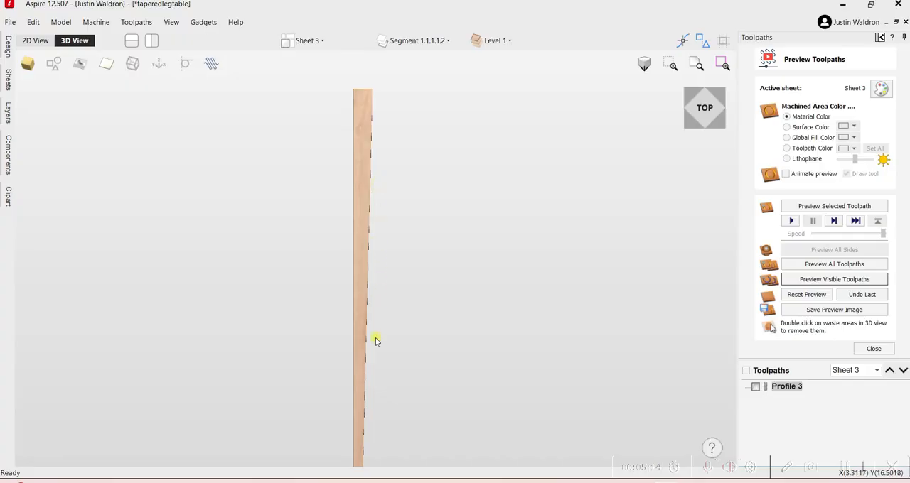
{"action": "left_click_drag", "start_coordinate": [364, 215], "coordinate": [276, 284]}
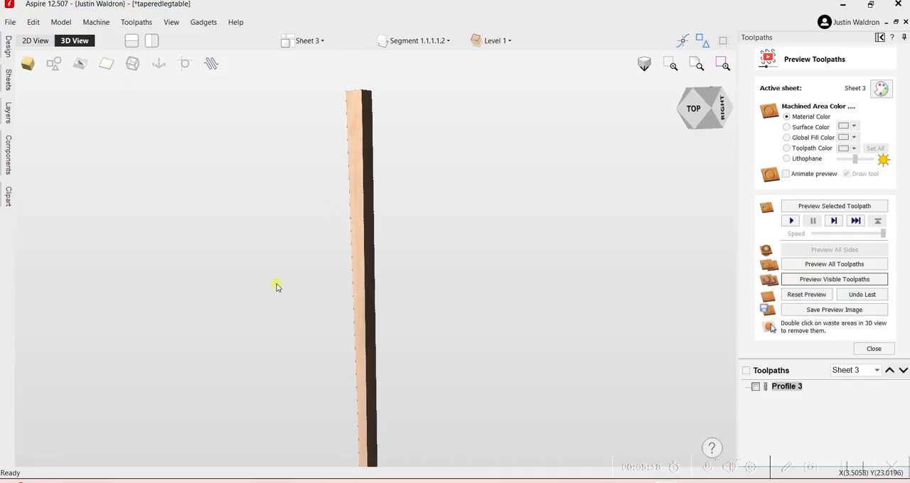
{"action": "left_click_drag", "start_coordinate": [366, 250], "coordinate": [299, 260]}
{"action": "left_click_drag", "start_coordinate": [372, 284], "coordinate": [319, 297]}
{"action": "scroll", "coordinate": [318, 297], "scroll_direction": "down", "scroll_amount": 2}
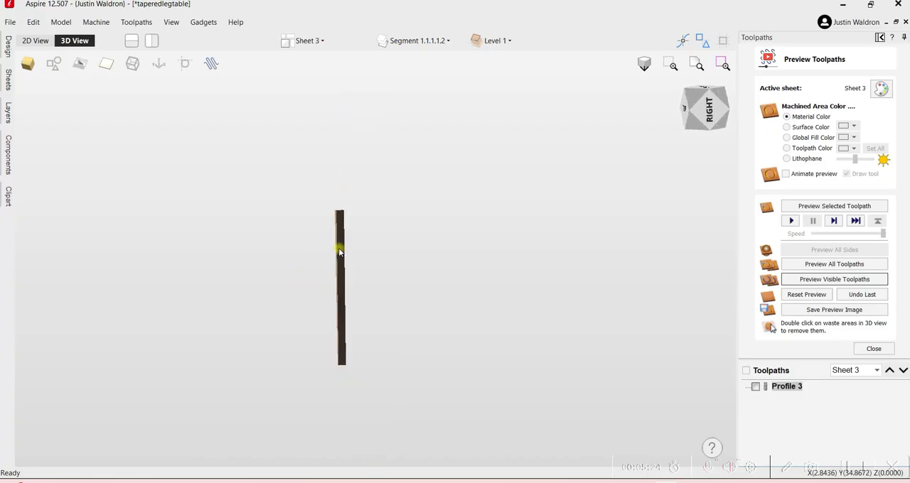
{"action": "left_click_drag", "start_coordinate": [342, 360], "coordinate": [337, 294]}
{"action": "scroll", "coordinate": [310, 342], "scroll_direction": "up", "scroll_amount": 3}
{"action": "left_click_drag", "start_coordinate": [310, 341], "coordinate": [370, 265]}
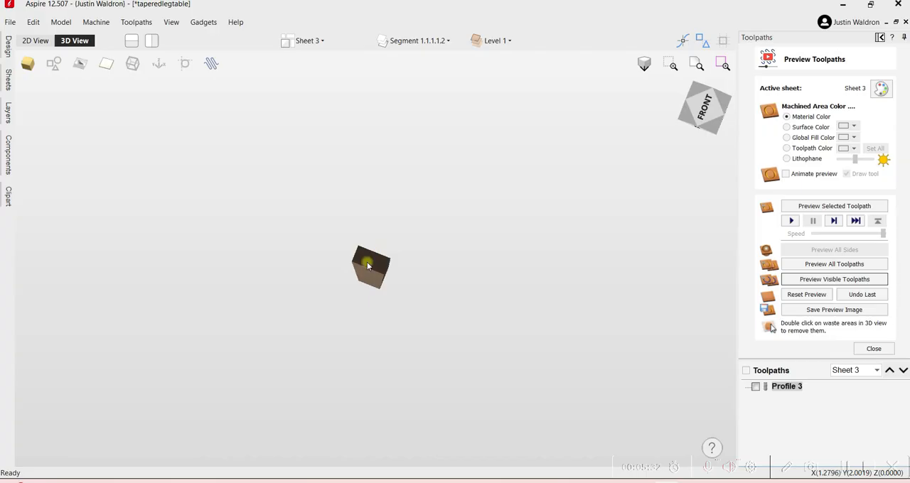
{"action": "left_click_drag", "start_coordinate": [367, 261], "coordinate": [459, 246]}
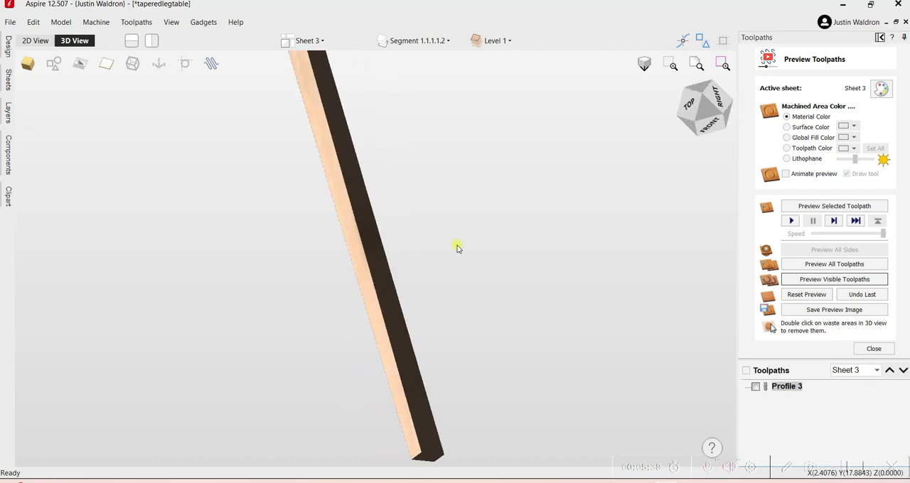
Return to the 2D layout with the design tools and make Sheet 1 the active sheet.
{"action": "left_click", "coordinate": [32, 43]}
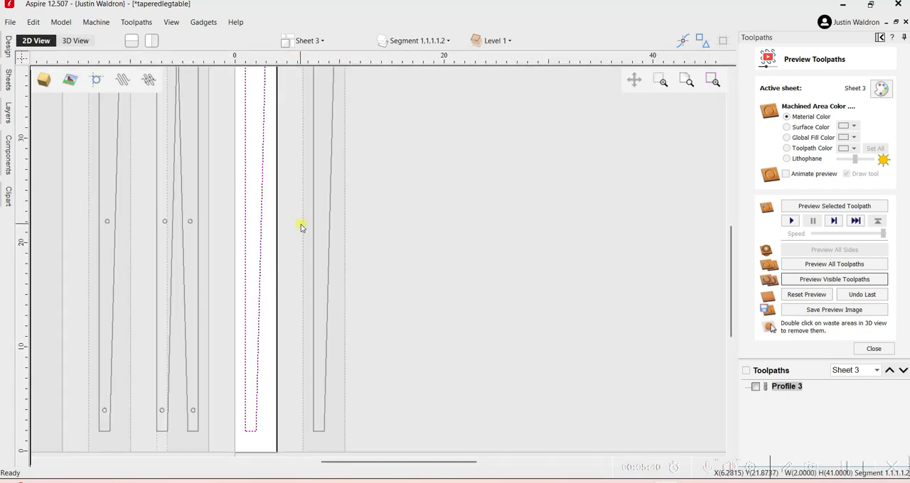
{"action": "scroll", "coordinate": [301, 226], "scroll_direction": "down", "scroll_amount": 3}
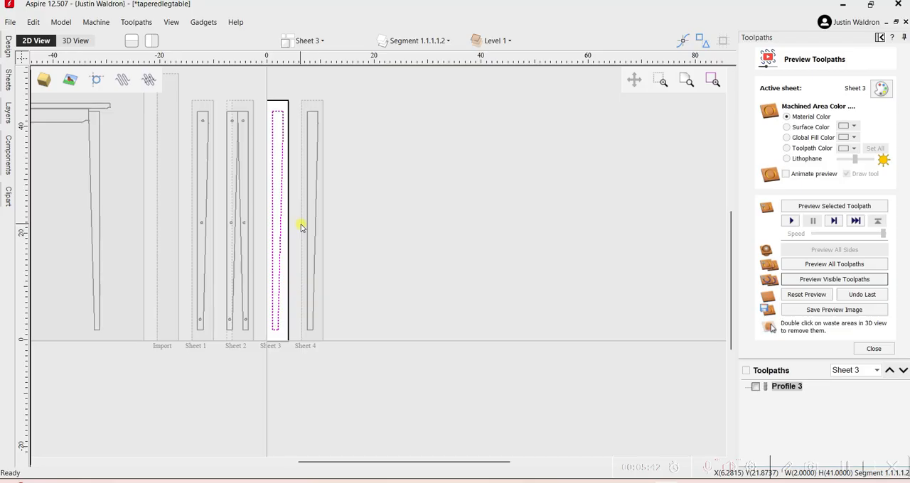
{"action": "scroll", "coordinate": [254, 270], "scroll_direction": "up", "scroll_amount": 4}
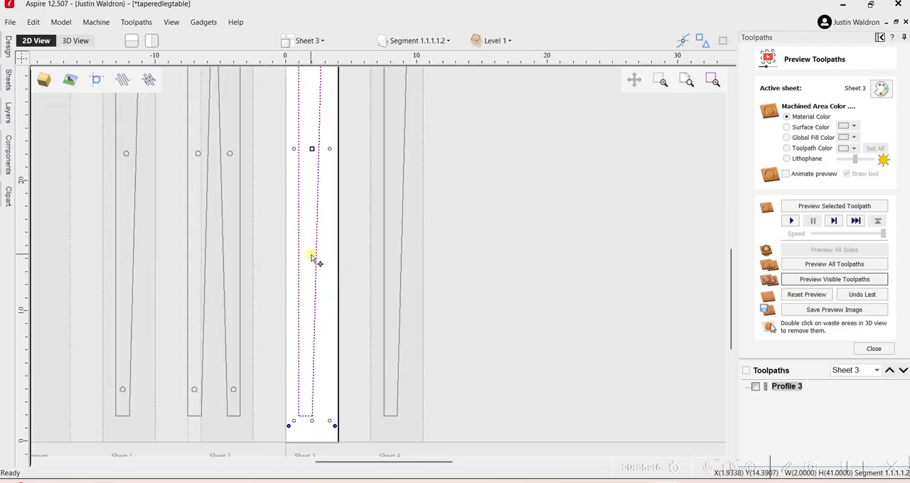
{"action": "scroll", "coordinate": [310, 257], "scroll_direction": "down", "scroll_amount": 4}
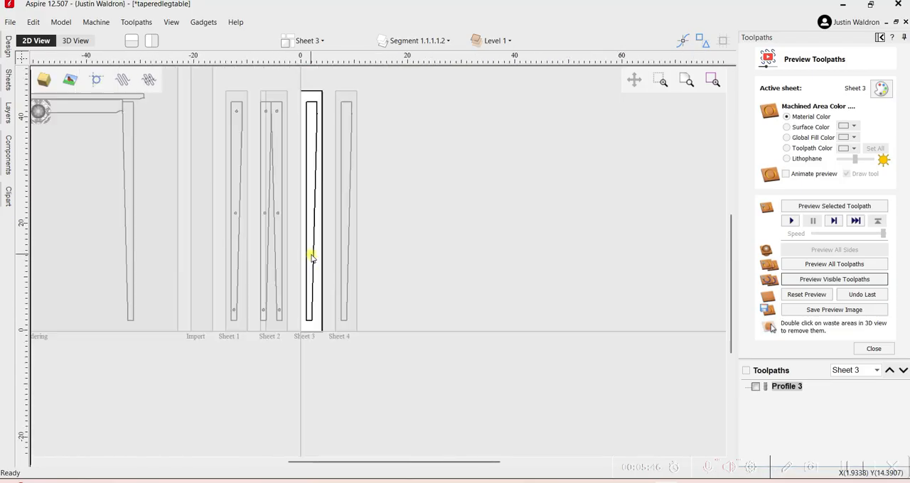
{"action": "left_click", "coordinate": [882, 38]}
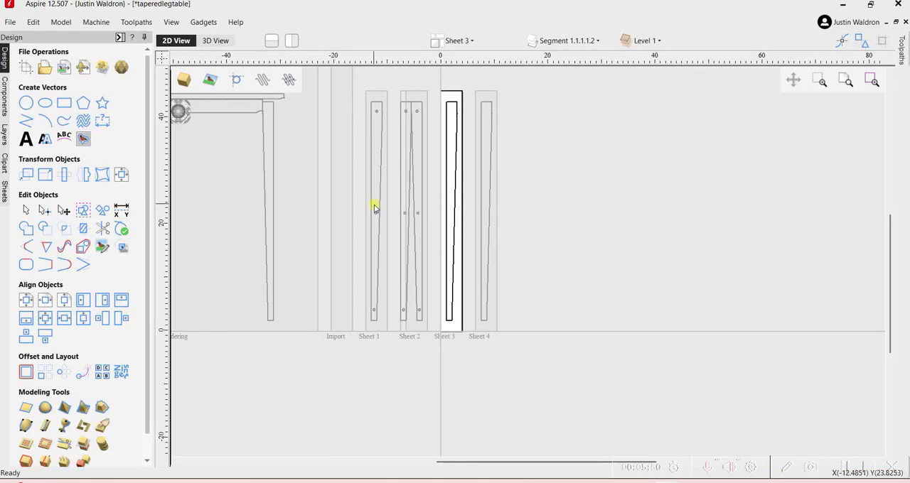
{"action": "left_click", "coordinate": [373, 205]}
Create a mirrored copy of Sheet 1's leg outline and its three holes on the leg's left side.
{"action": "scroll", "coordinate": [520, 268], "scroll_direction": "up", "scroll_amount": 5}
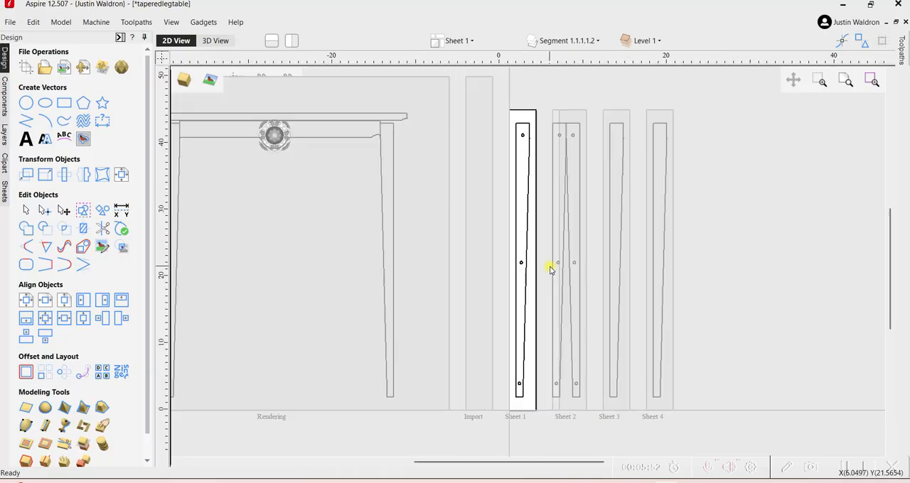
{"action": "scroll", "coordinate": [482, 259], "scroll_direction": "up", "scroll_amount": 3}
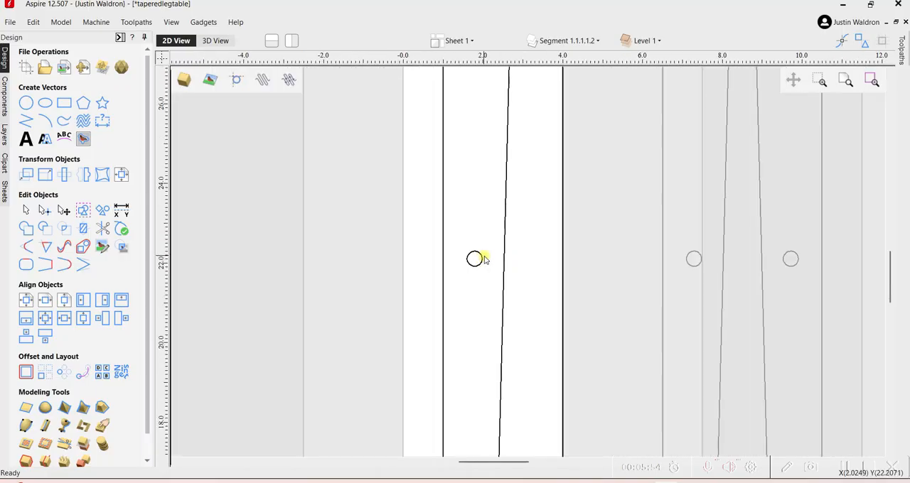
{"action": "scroll", "coordinate": [483, 258], "scroll_direction": "down", "scroll_amount": 7}
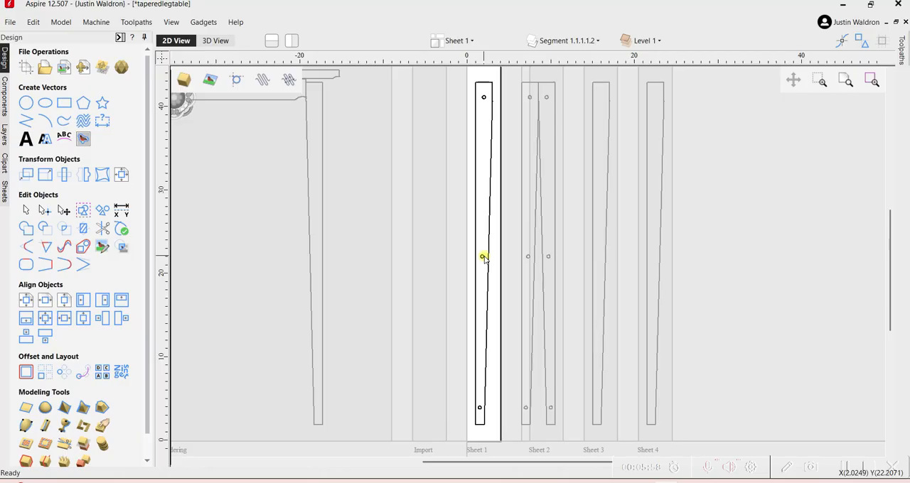
{"action": "left_click_drag", "start_coordinate": [455, 75], "coordinate": [488, 444]}
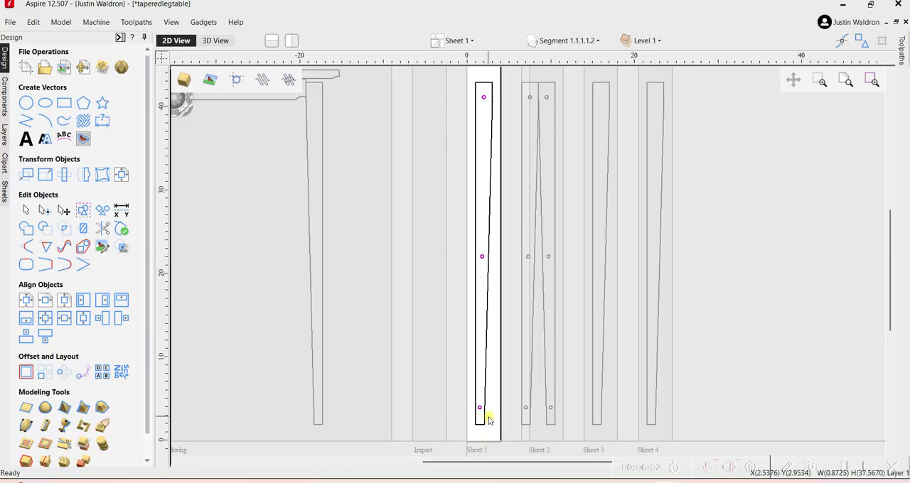
{"action": "left_click", "coordinate": [483, 391]}
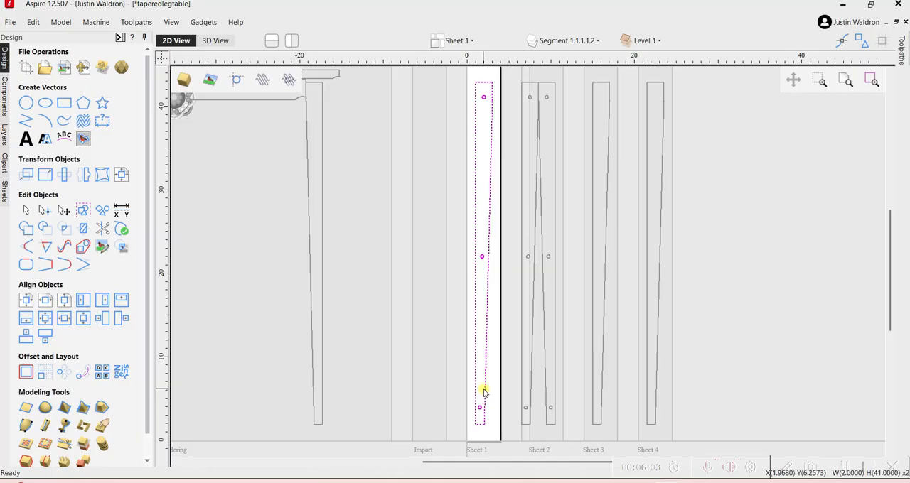
{"action": "left_click", "coordinate": [80, 177]}
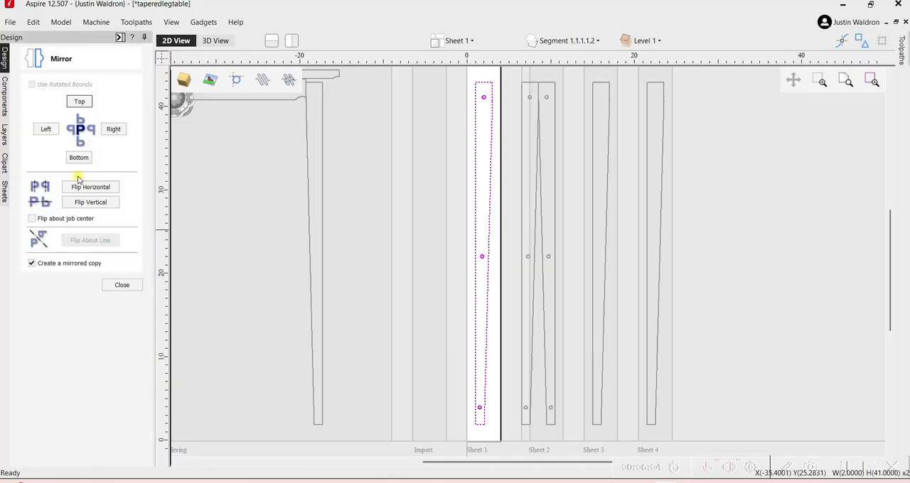
{"action": "left_click", "coordinate": [46, 129]}
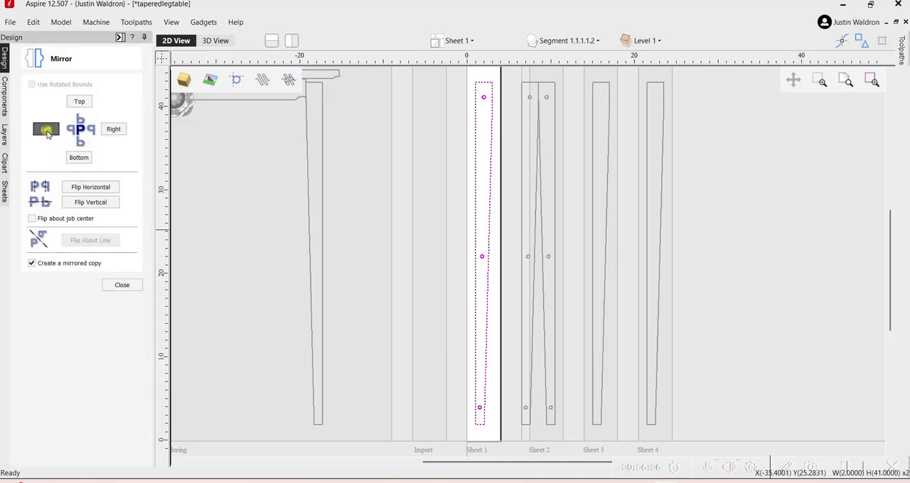
{"action": "left_click", "coordinate": [120, 285]}
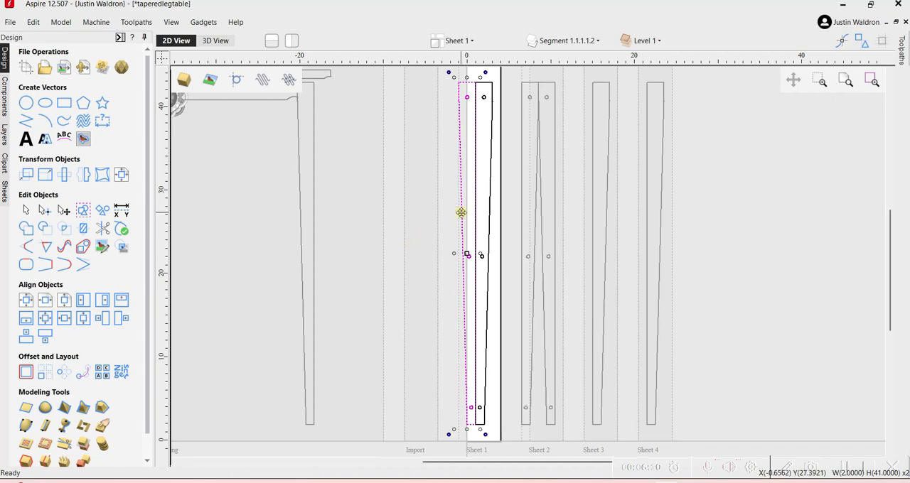
Nudge the mirrored leg and its holes to the left until they are clear of the original, and deselect them.
{"action": "key", "text": "Left"}
{"action": "key", "text": "Left"}
{"action": "key", "text": "Left"}
{"action": "key", "text": "Left"}
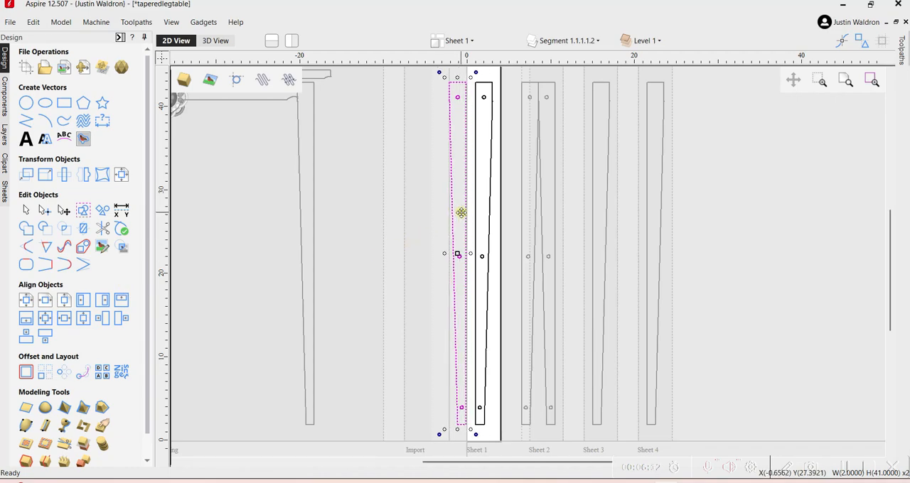
{"action": "left_click", "coordinate": [421, 218]}
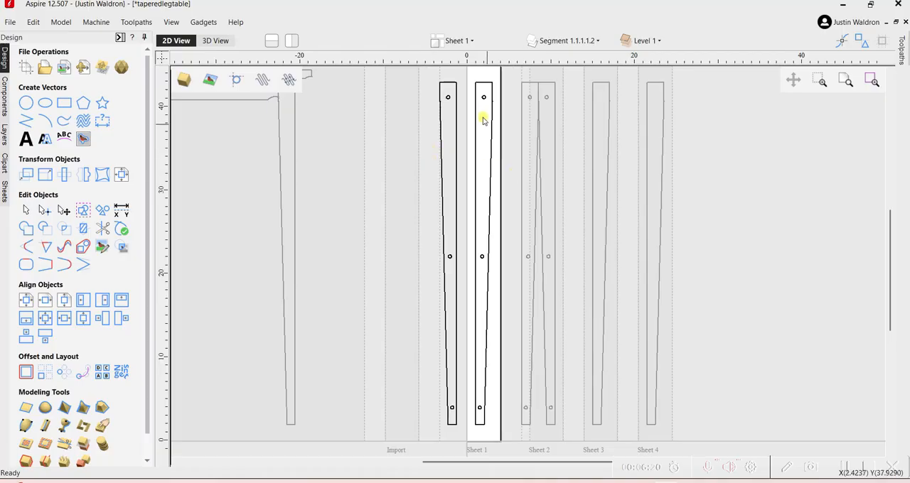
Switch to the web browser and look over the Cobra-Clamps store page on Amazon.
{"action": "scroll", "coordinate": [468, 167], "scroll_direction": "down", "scroll_amount": 3}
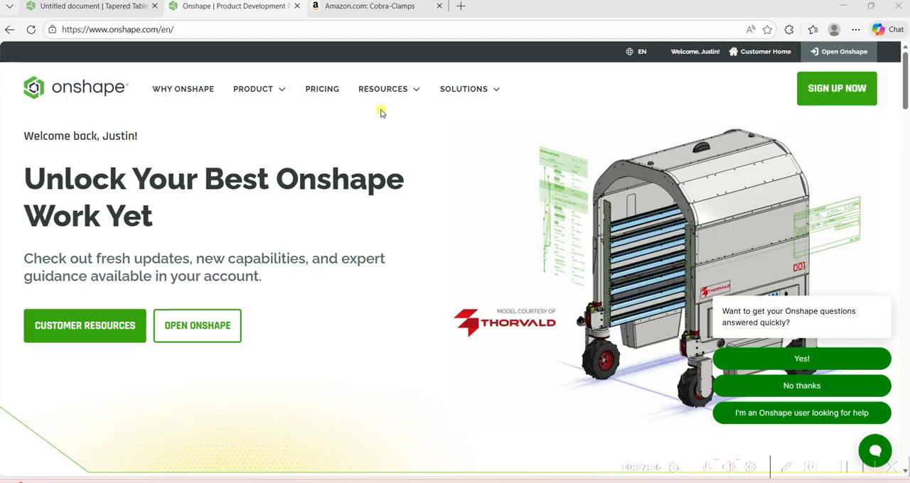
{"action": "left_click", "coordinate": [376, 7]}
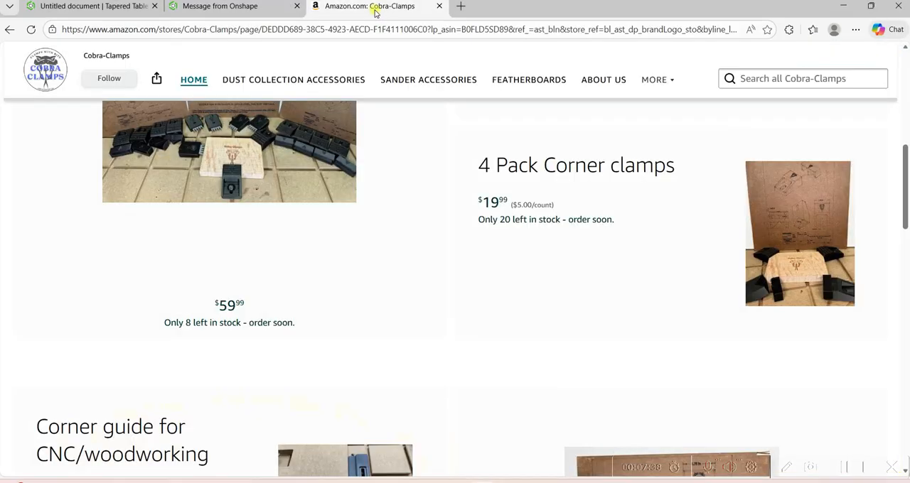
{"action": "scroll", "coordinate": [433, 244], "scroll_direction": "up", "scroll_amount": 7}
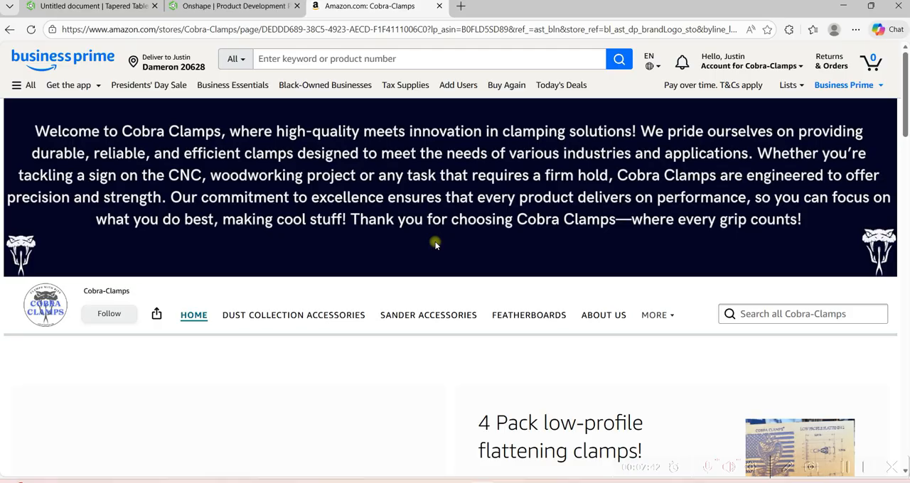
{"action": "scroll", "coordinate": [436, 245], "scroll_direction": "down", "scroll_amount": 3}
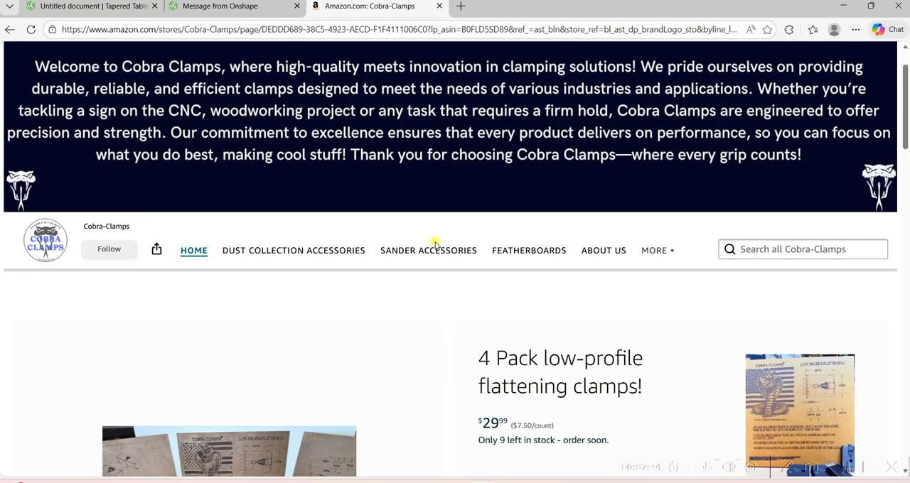
Open the 20 Piece CNC Clamp Kit product page from the store and look over its description and preview photos.
{"action": "scroll", "coordinate": [436, 245], "scroll_direction": "down", "scroll_amount": 2}
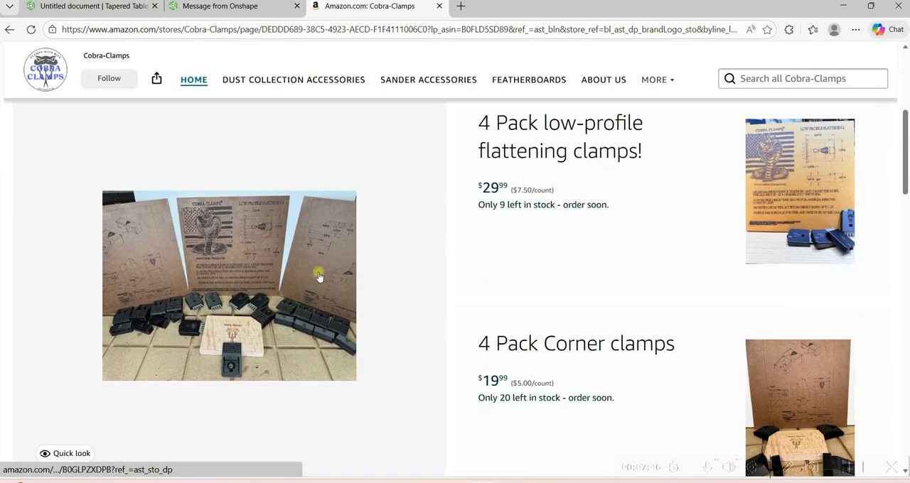
{"action": "left_click", "coordinate": [317, 277]}
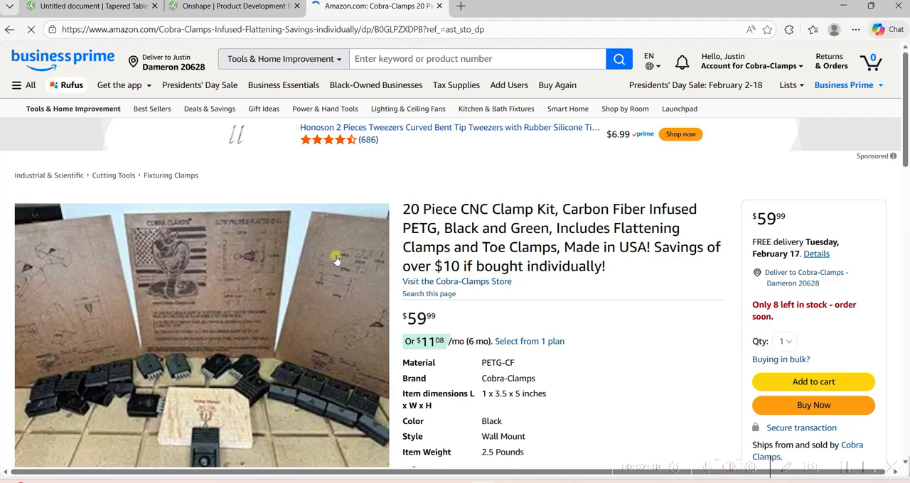
{"action": "scroll", "coordinate": [336, 261], "scroll_direction": "down", "scroll_amount": 3}
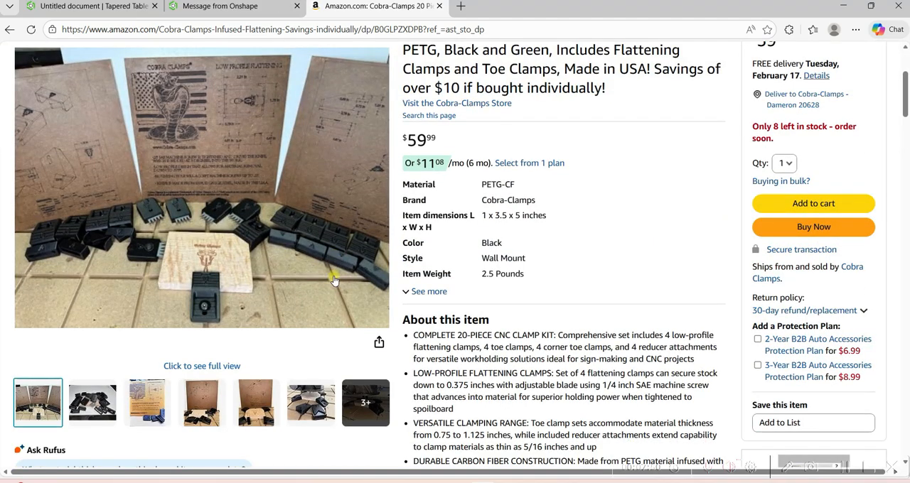
{"action": "mouse_move", "coordinate": [366, 403]}
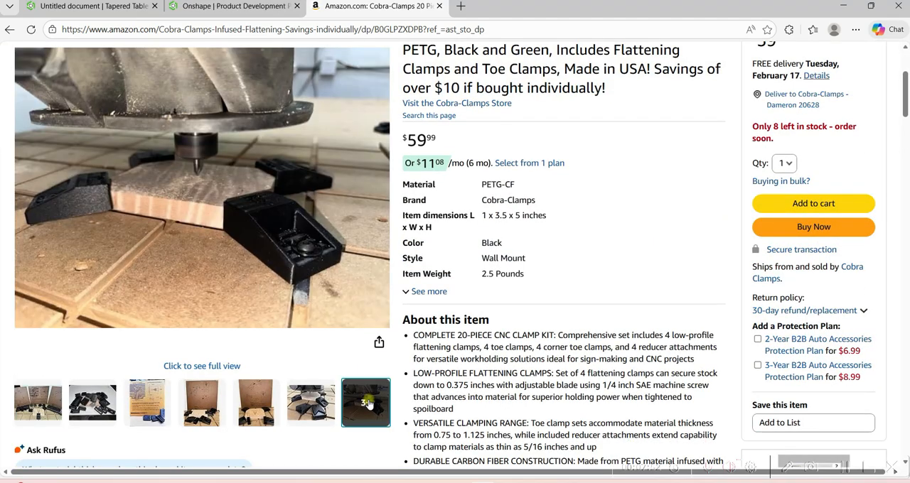
{"action": "scroll", "coordinate": [366, 403], "scroll_direction": "up", "scroll_amount": 1}
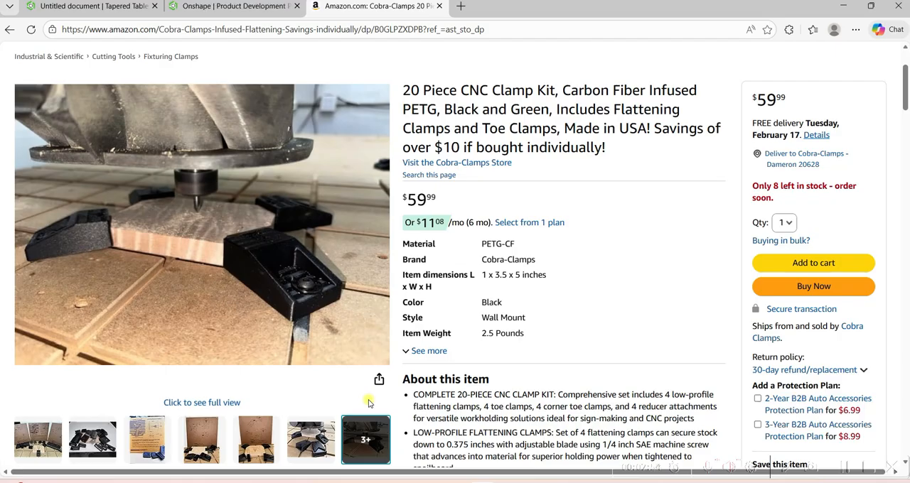
{"action": "mouse_move", "coordinate": [313, 435]}
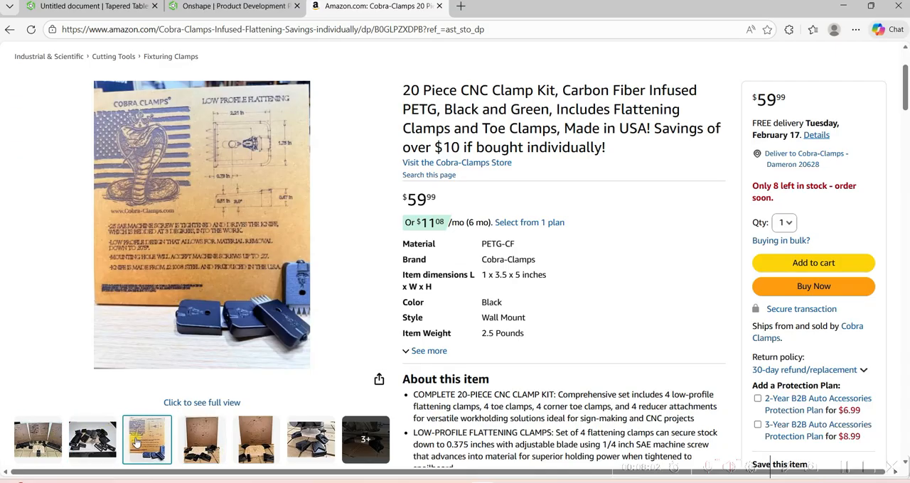
{"action": "scroll", "coordinate": [261, 319], "scroll_direction": "down", "scroll_amount": 3}
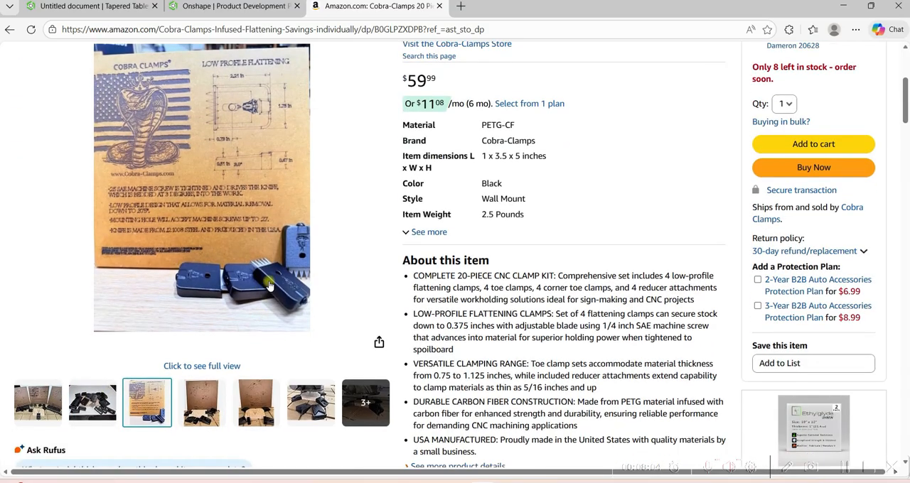
Open the clamp kit's enlarged photo gallery and view the in-use, corner-clamp and flattening-clamp pictures.
{"action": "left_click", "coordinate": [366, 404]}
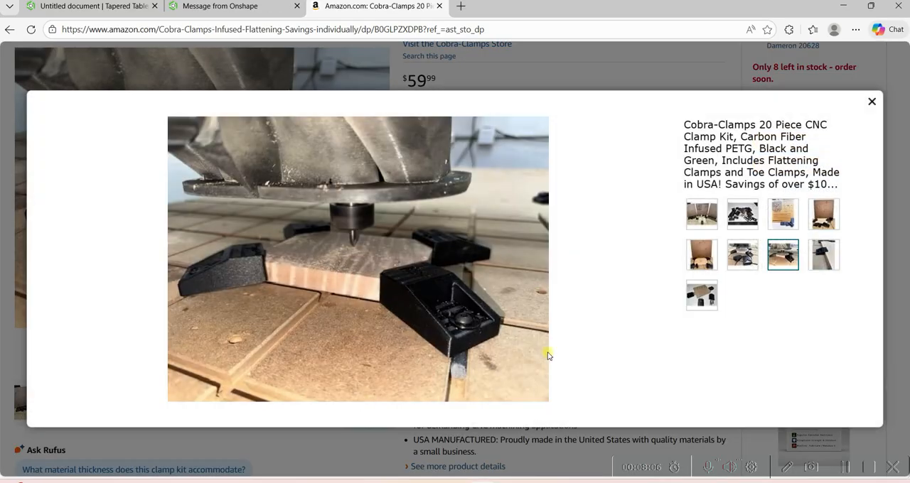
{"action": "left_click", "coordinate": [700, 307]}
{"action": "left_click", "coordinate": [748, 258]}
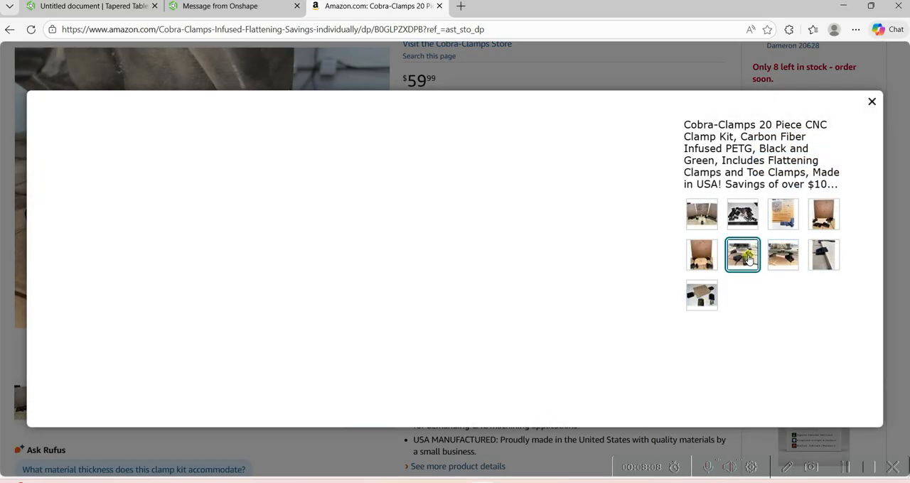
{"action": "left_click", "coordinate": [786, 258]}
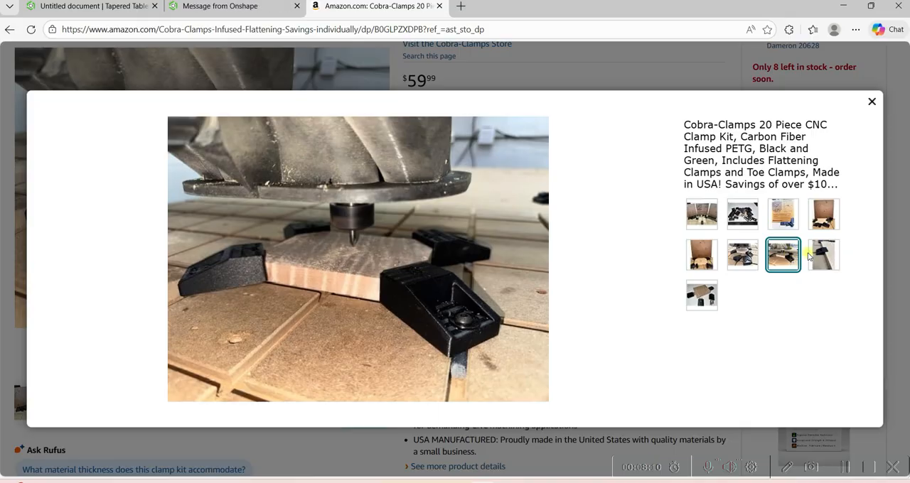
{"action": "left_click", "coordinate": [815, 258]}
{"action": "left_click", "coordinate": [701, 255]}
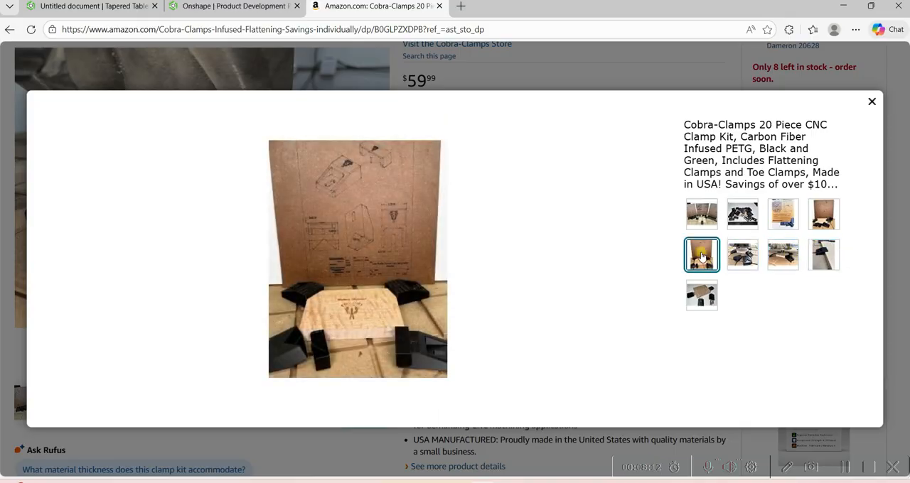
{"action": "left_click", "coordinate": [700, 300]}
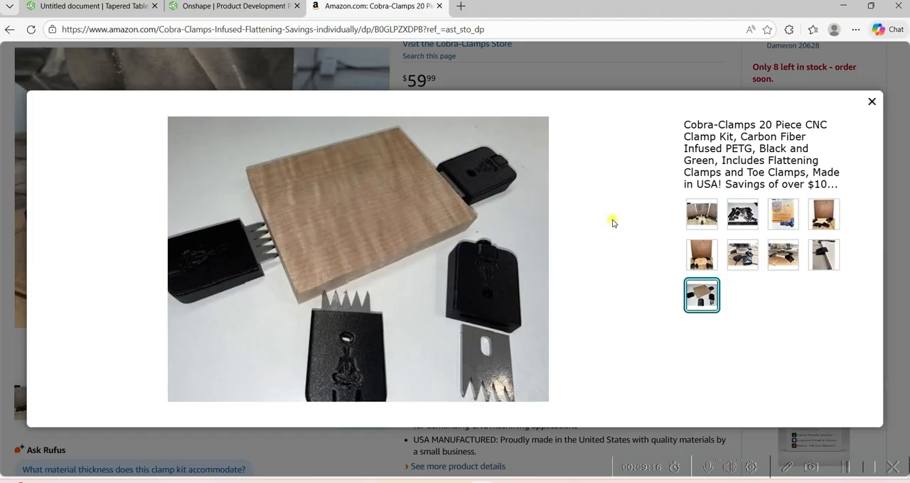
Compare the full-kit, drawing-board and clamped-workpiece photos, close the gallery and return to the product title.
{"action": "left_click", "coordinate": [737, 215]}
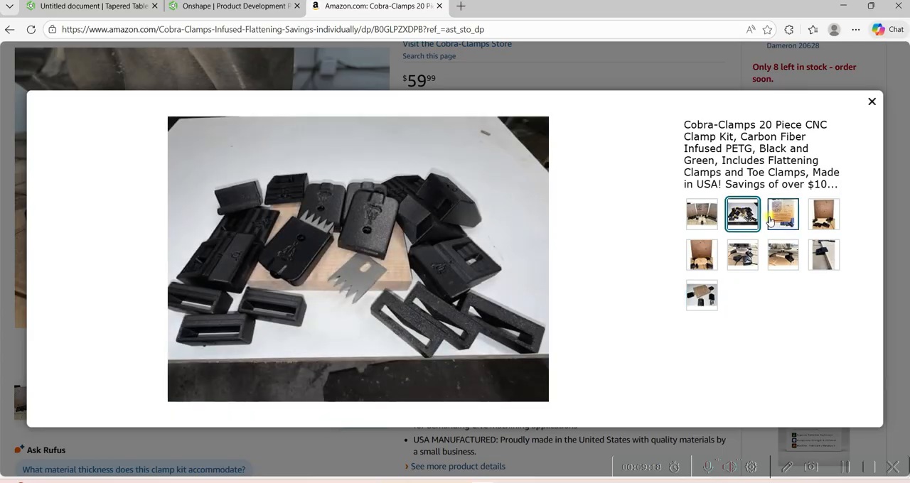
{"action": "left_click", "coordinate": [784, 218]}
{"action": "left_click", "coordinate": [821, 216]}
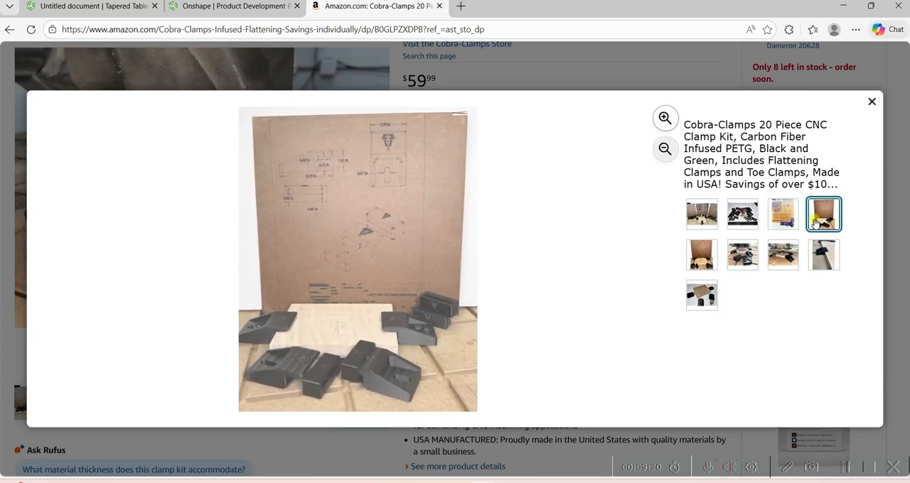
{"action": "left_click", "coordinate": [751, 260]}
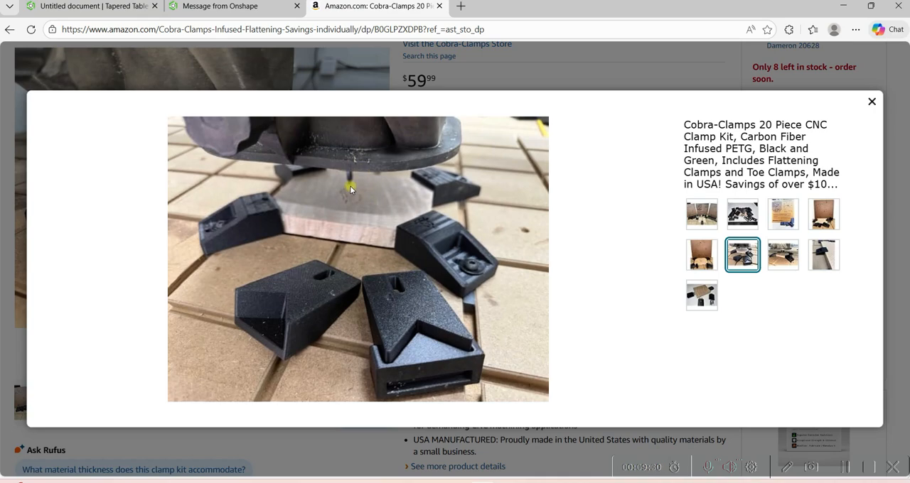
{"action": "left_click", "coordinate": [776, 268]}
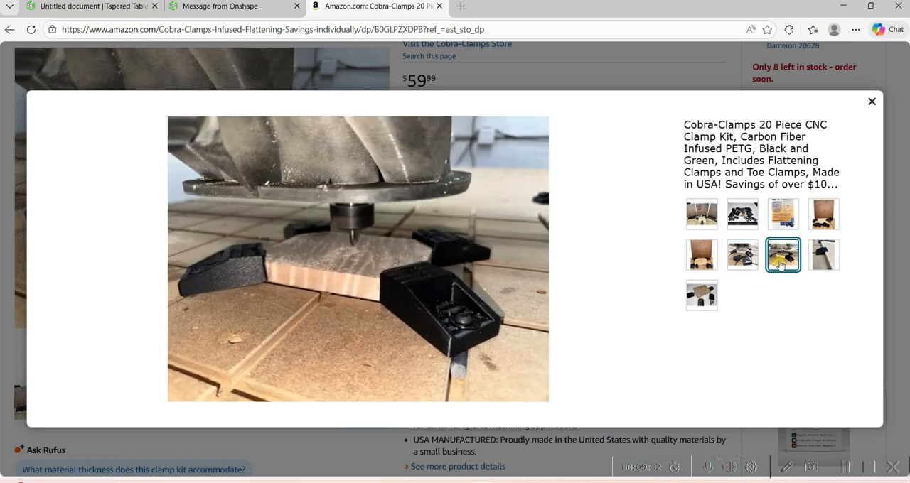
{"action": "left_click", "coordinate": [811, 266]}
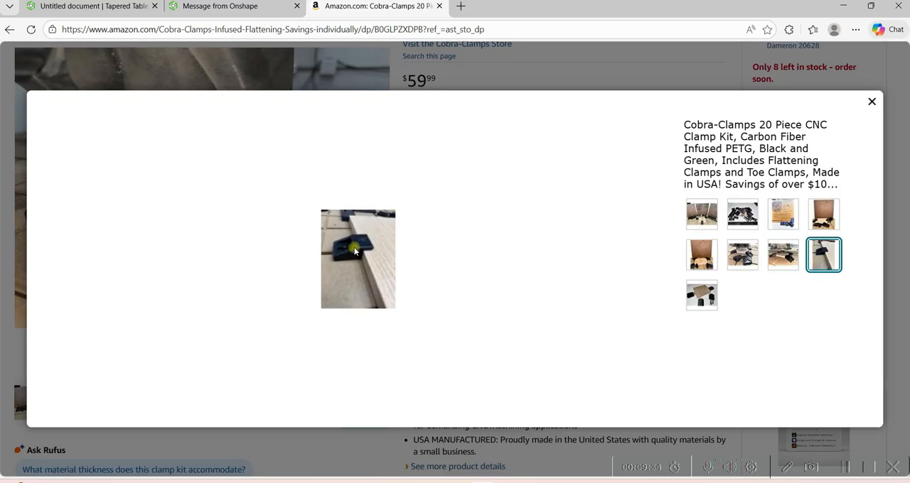
{"action": "left_click", "coordinate": [712, 295]}
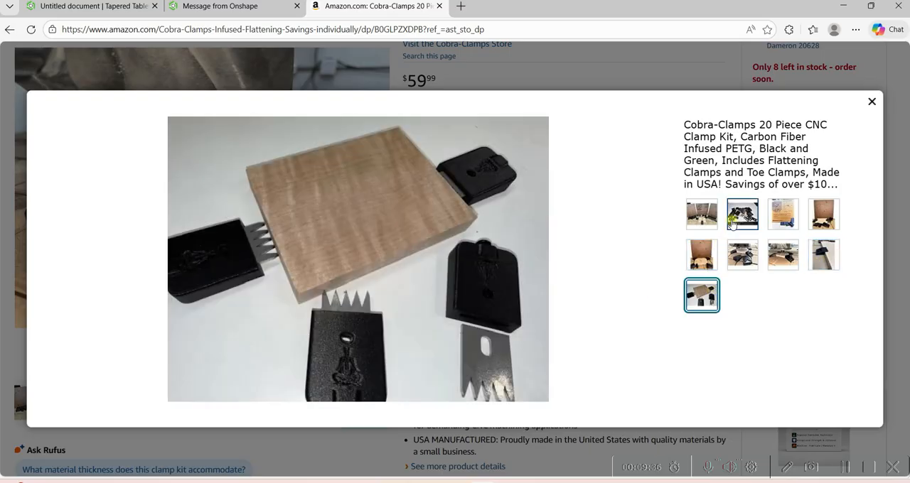
{"action": "left_click", "coordinate": [733, 220]}
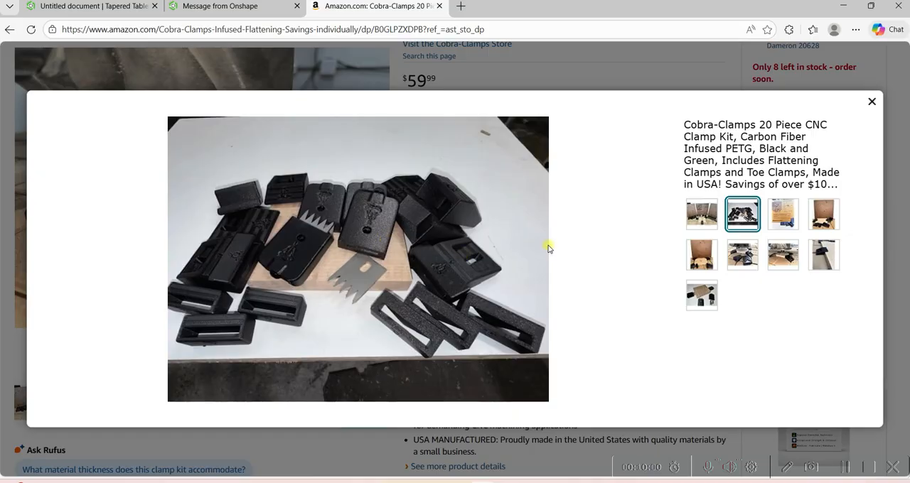
{"action": "left_click", "coordinate": [871, 103]}
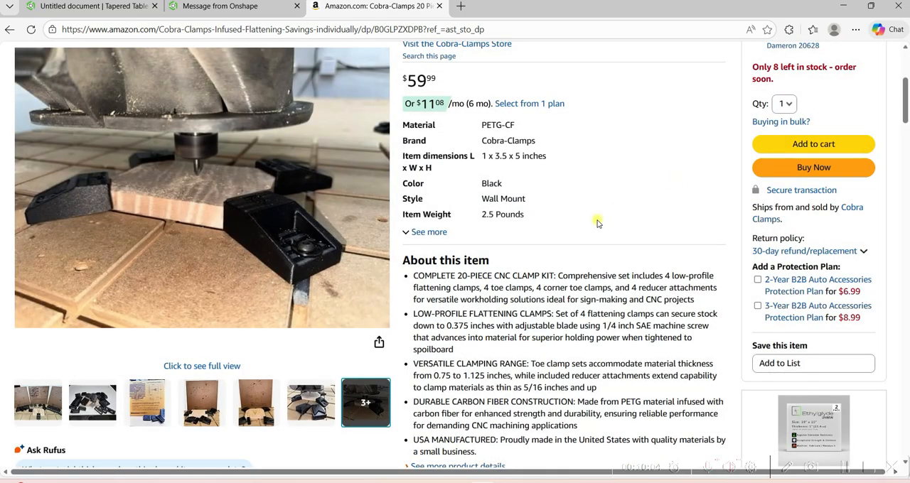
{"action": "scroll", "coordinate": [602, 267], "scroll_direction": "up", "scroll_amount": 3}
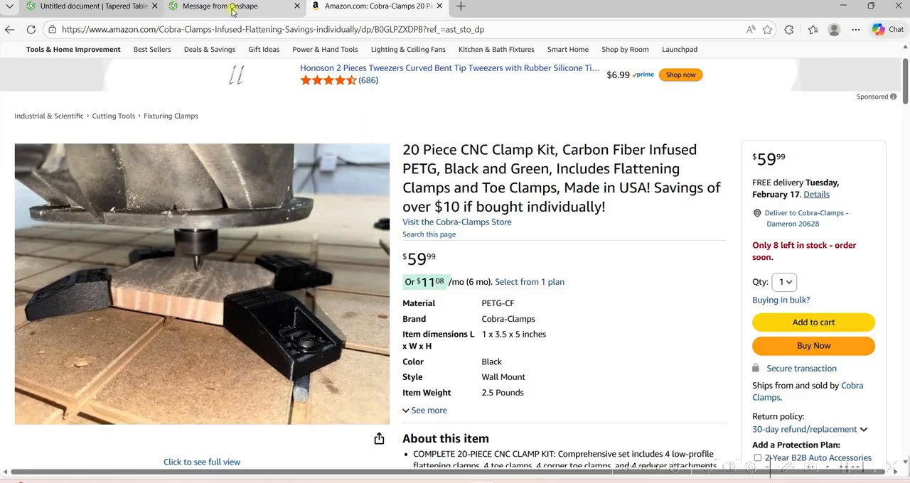
Switch to the Onshape document containing the Tapered Table Leg part studio and check the document menu's options.
{"action": "mouse_move", "coordinate": [232, 10]}
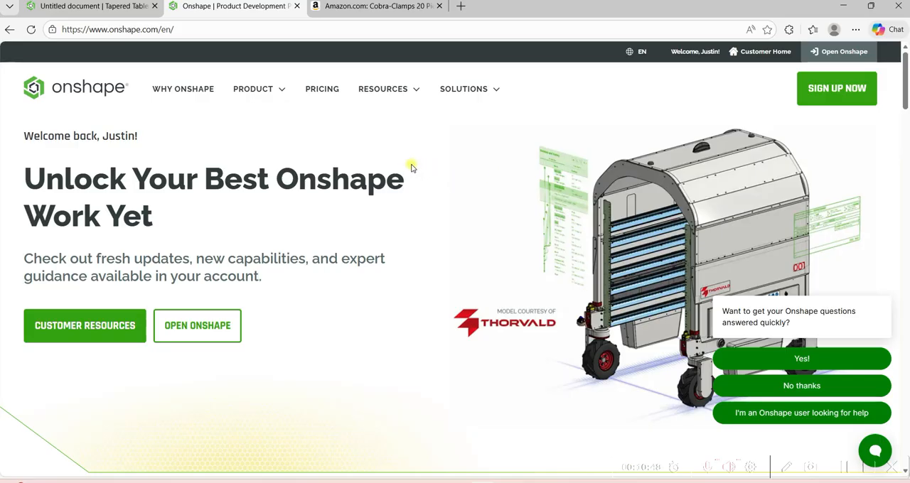
{"action": "left_click", "coordinate": [56, 9]}
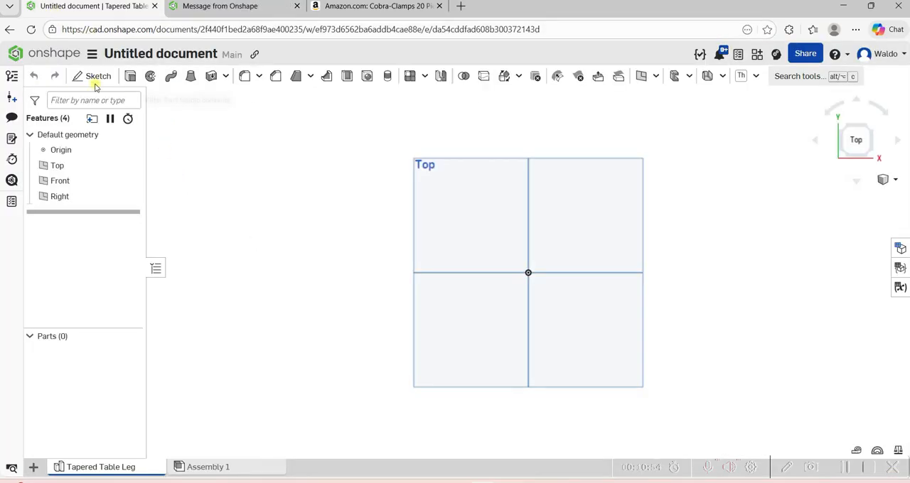
{"action": "left_click", "coordinate": [91, 55]}
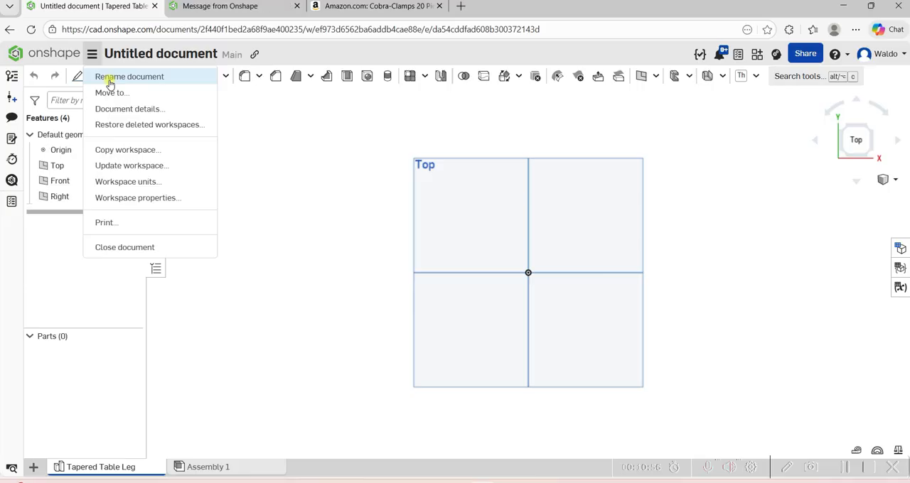
{"action": "left_click", "coordinate": [323, 206]}
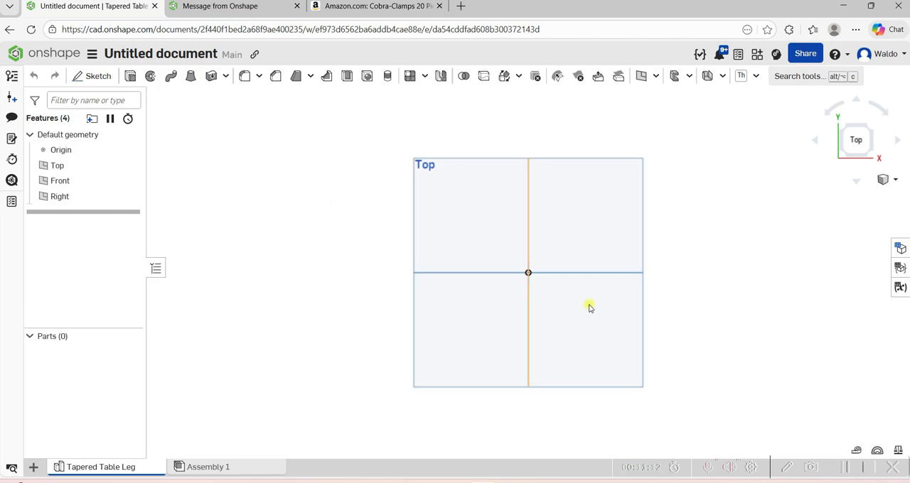
Examine the default planes from an angle, orient the view normal to the Top plane and clear the selection.
{"action": "scroll", "coordinate": [589, 307], "scroll_direction": "up", "scroll_amount": 2}
{"action": "scroll", "coordinate": [589, 307], "scroll_direction": "down", "scroll_amount": 1}
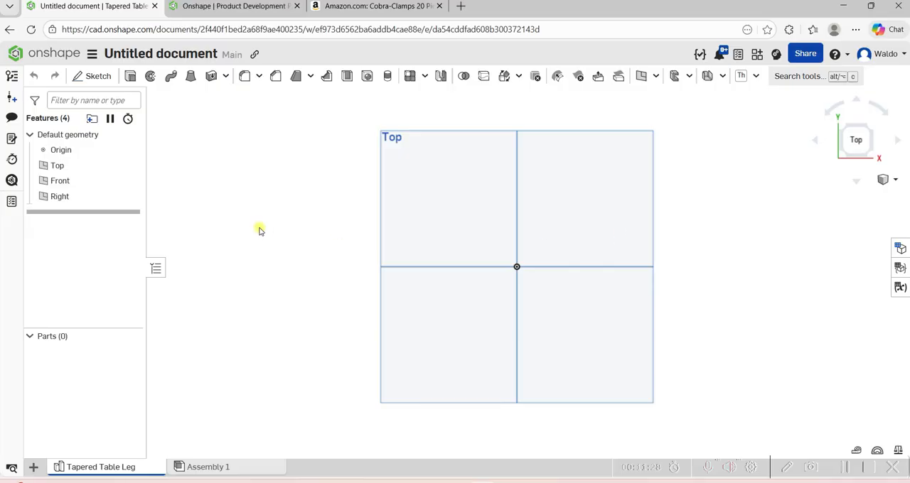
{"action": "scroll", "coordinate": [260, 230], "scroll_direction": "down", "scroll_amount": 3}
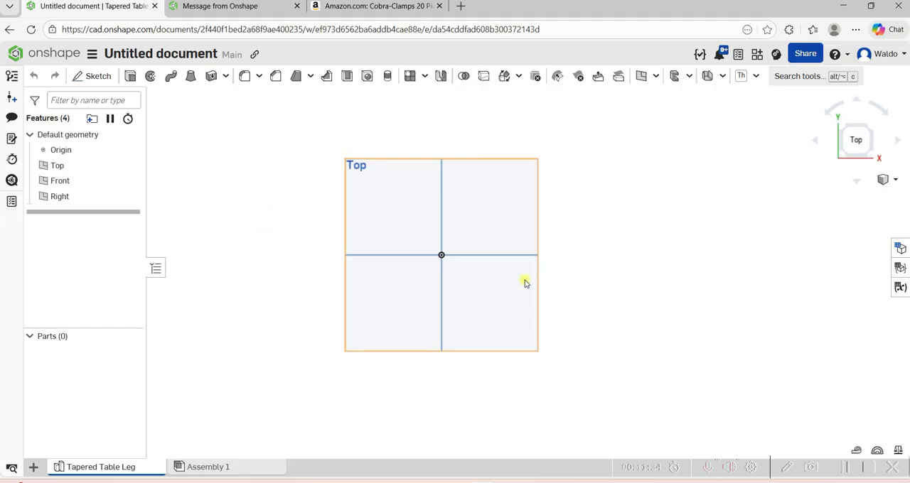
{"action": "right_click_drag", "start_coordinate": [474, 257], "coordinate": [471, 286]}
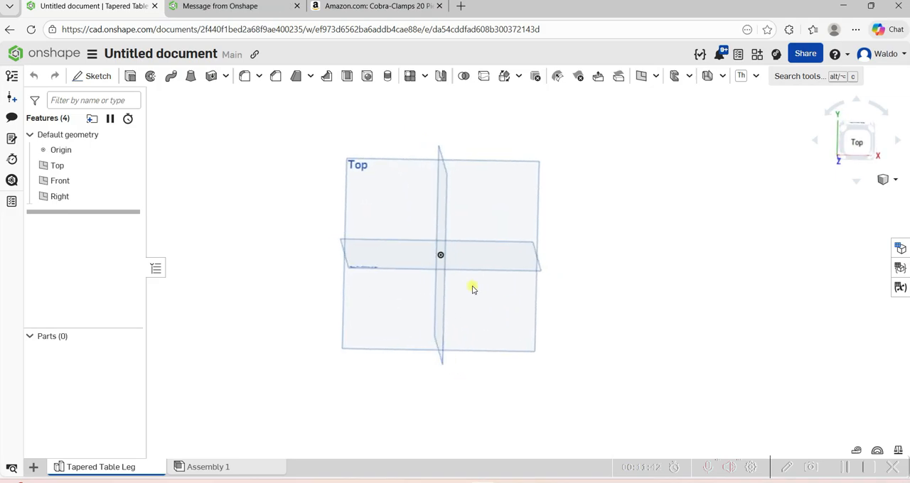
{"action": "left_click", "coordinate": [421, 228]}
{"action": "key", "text": "n"}
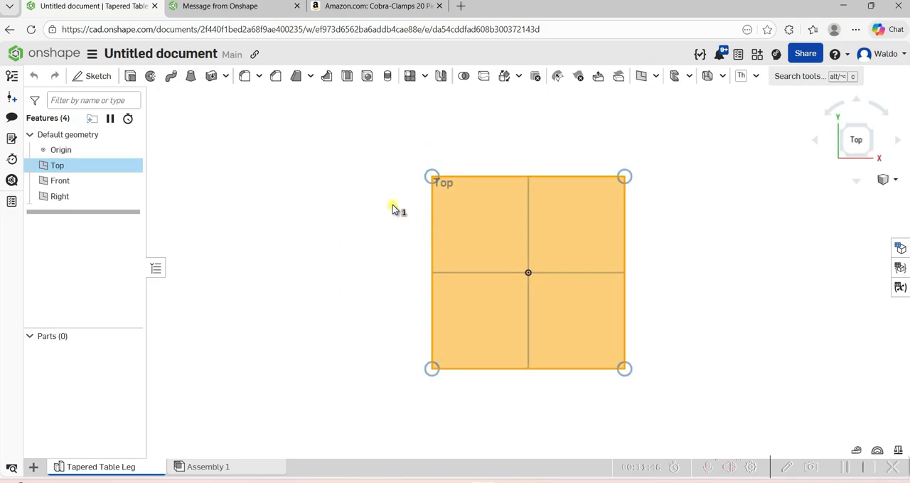
{"action": "left_click", "coordinate": [392, 206]}
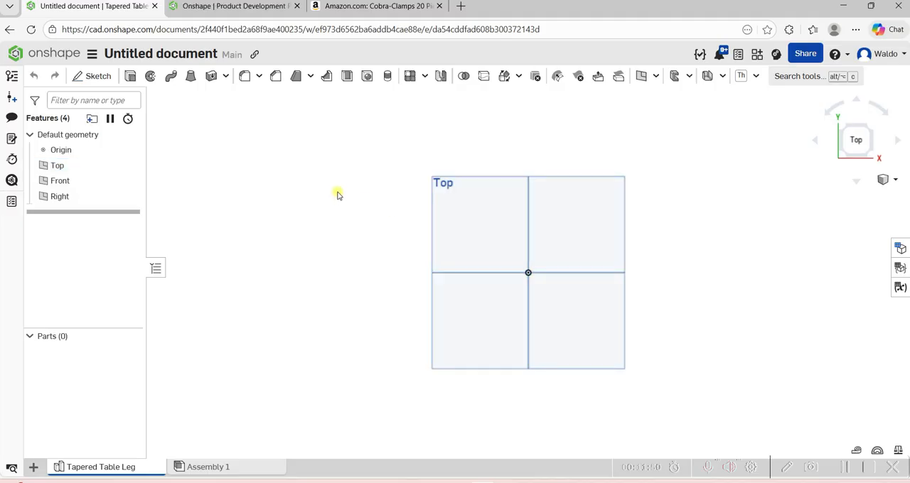
Start a sketch on the Top plane and draw a center point rectangle at the origin, about 1.6 in wide and 4.5 in tall.
{"action": "left_click", "coordinate": [99, 76]}
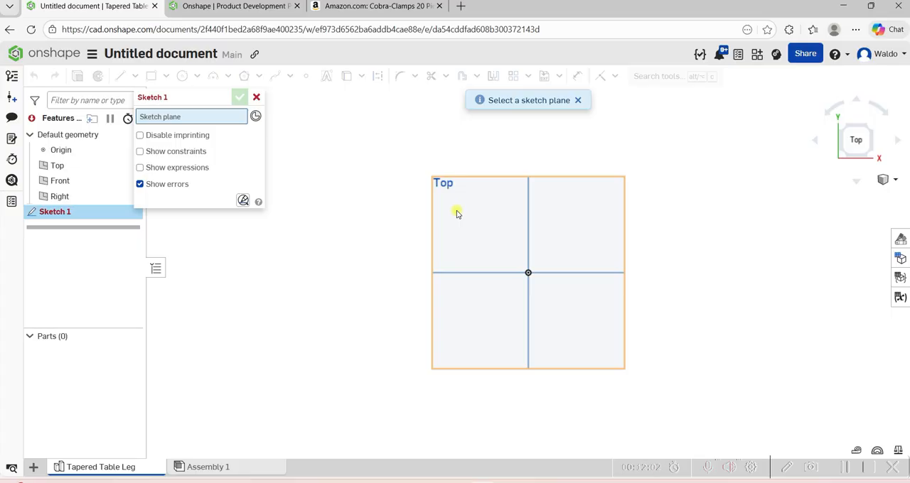
{"action": "left_click", "coordinate": [487, 212]}
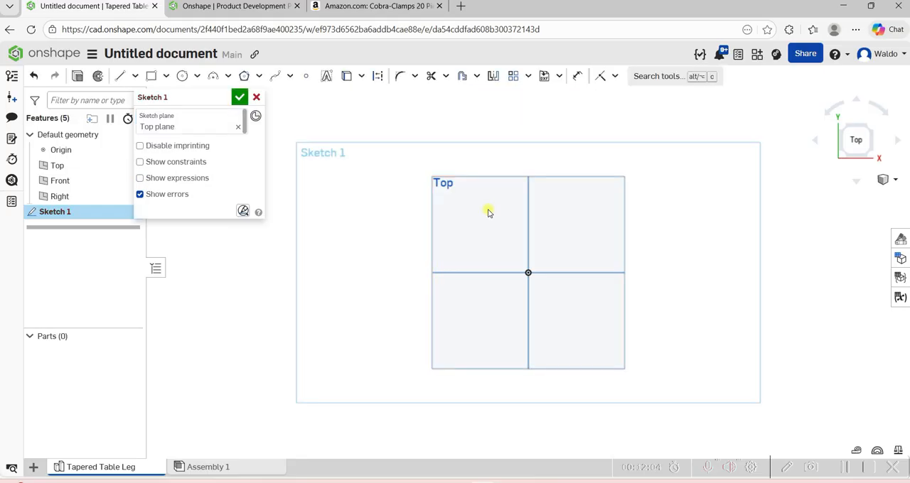
{"action": "left_click", "coordinate": [164, 77]}
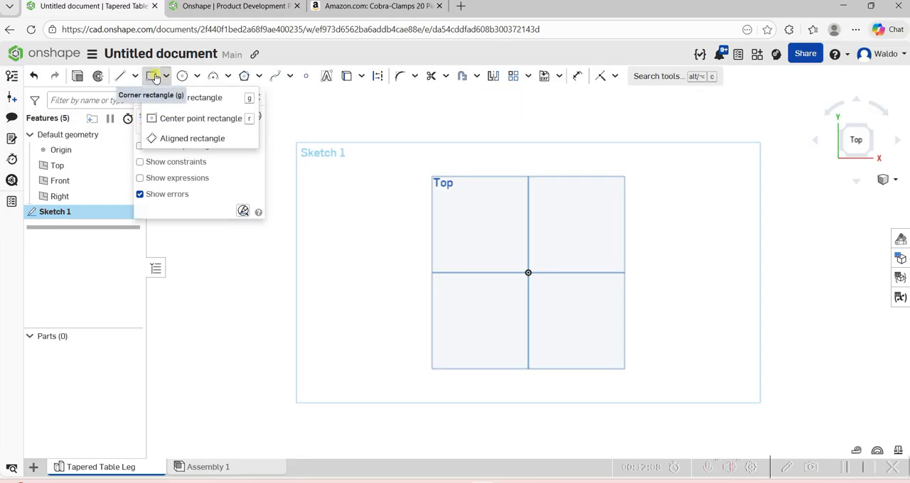
{"action": "left_click", "coordinate": [173, 118]}
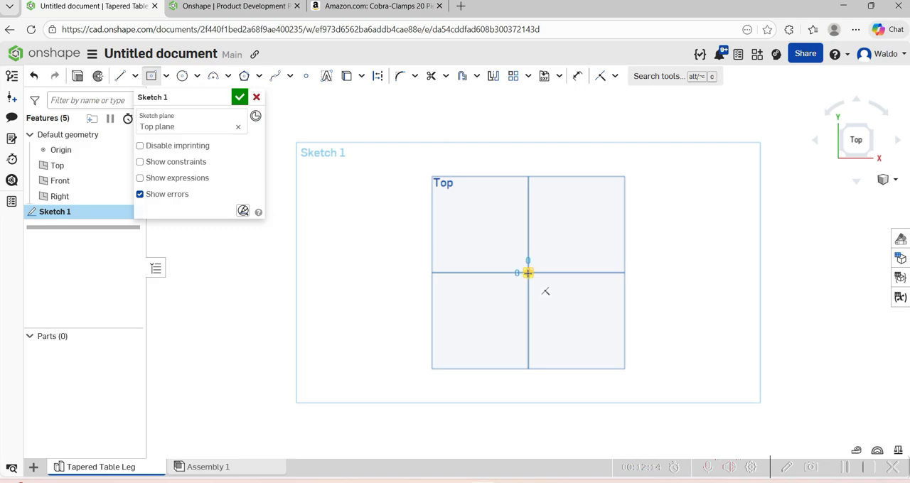
{"action": "left_click", "coordinate": [528, 273]}
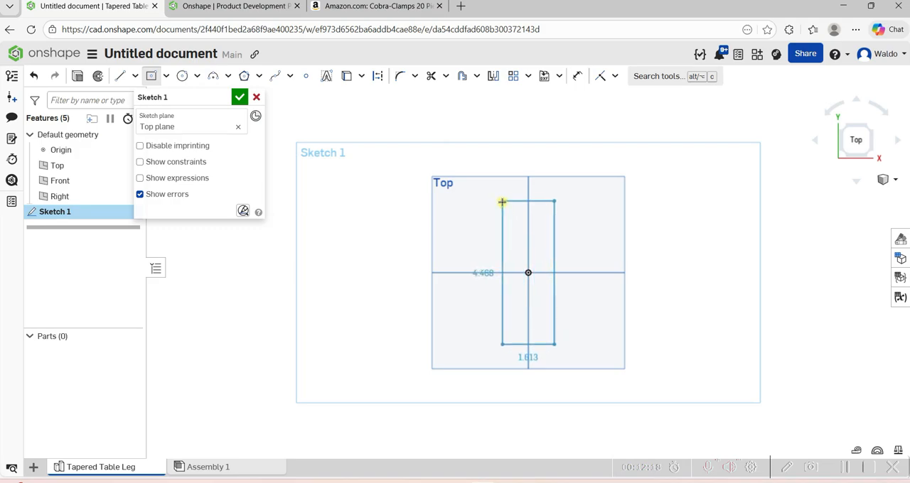
{"action": "left_click", "coordinate": [501, 203]}
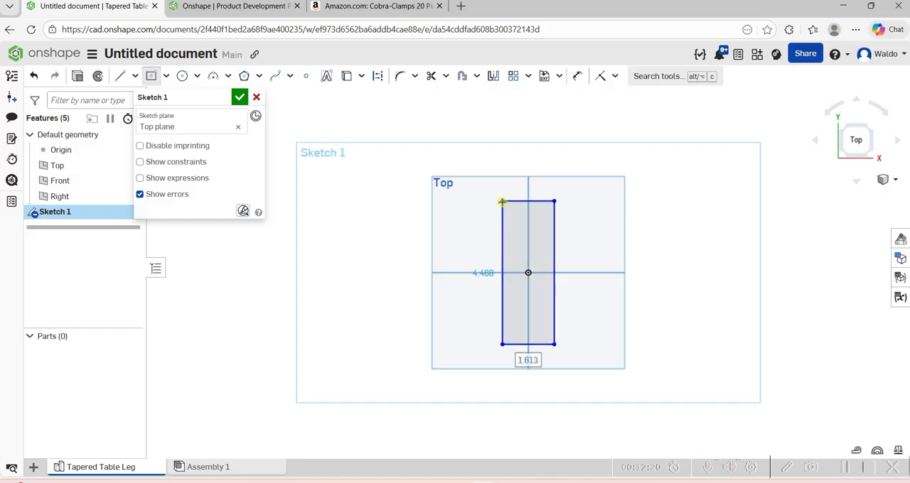
Set the rectangle's width to 2 in and its height to 41 in.
{"action": "type", "text": "2"}
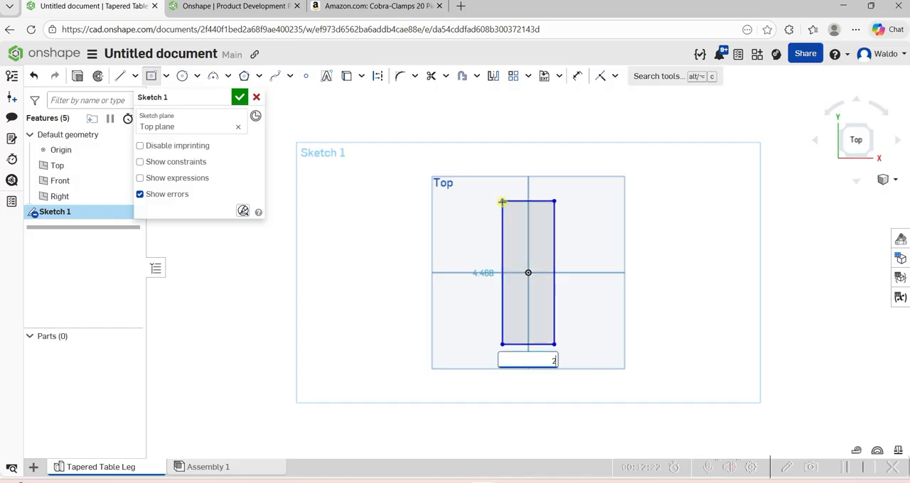
{"action": "key", "text": "Tab"}
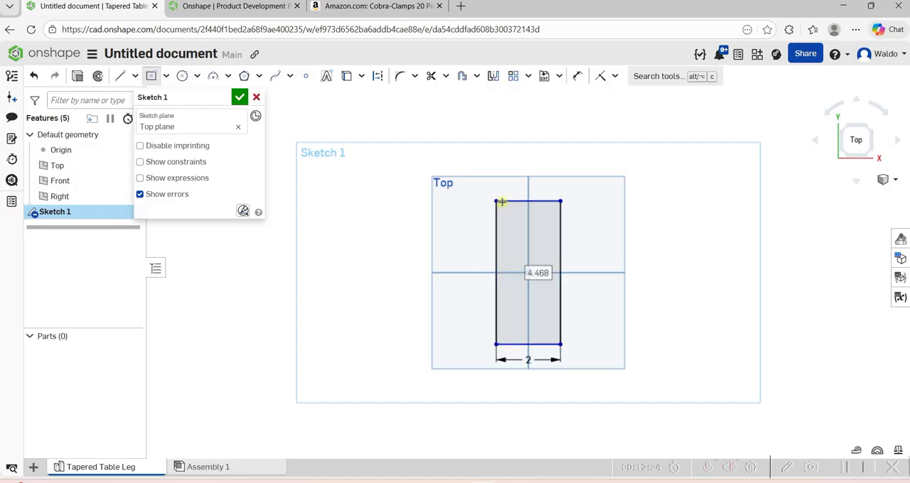
{"action": "type", "text": "41"}
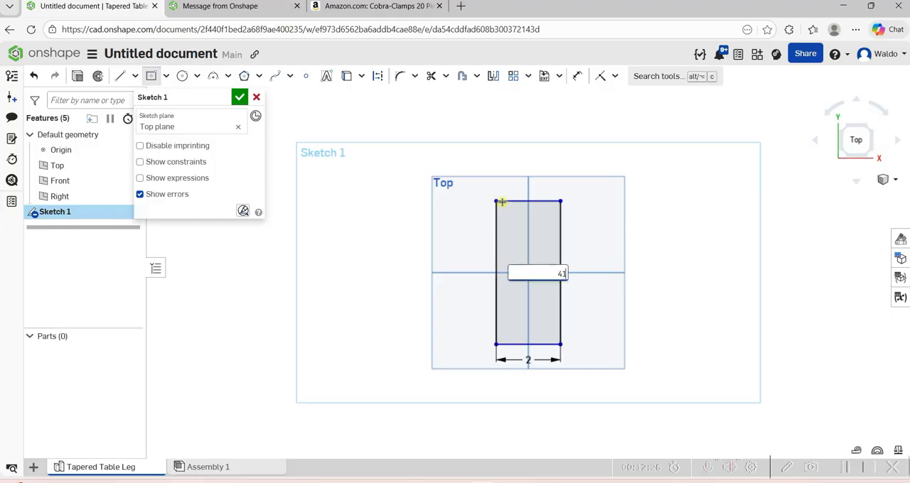
{"action": "key", "text": "Return"}
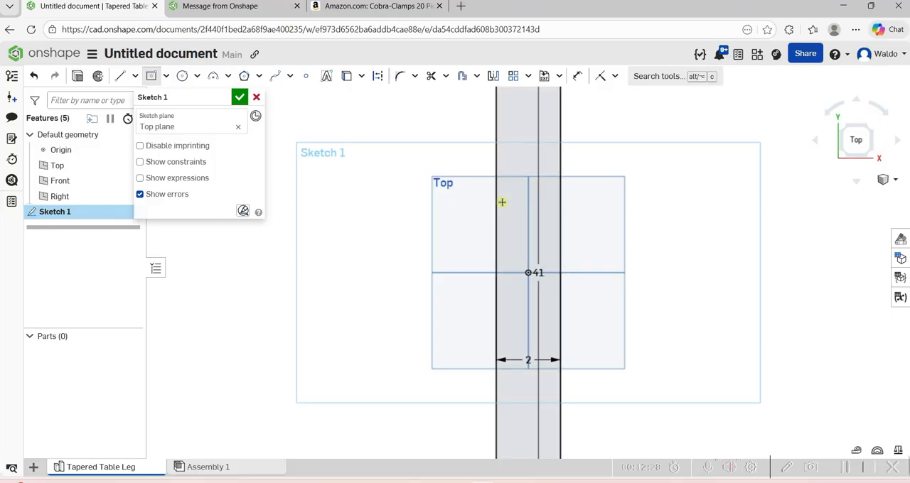
{"action": "scroll", "coordinate": [478, 233], "scroll_direction": "down", "scroll_amount": 6}
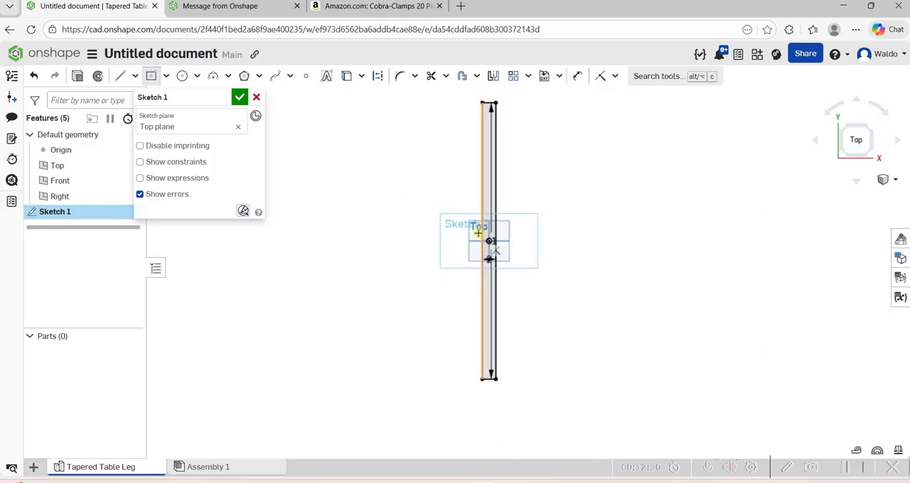
Extrude the rectangle as a new solid with a blind depth of 2 in.
{"action": "scroll", "coordinate": [531, 159], "scroll_direction": "up", "scroll_amount": 1}
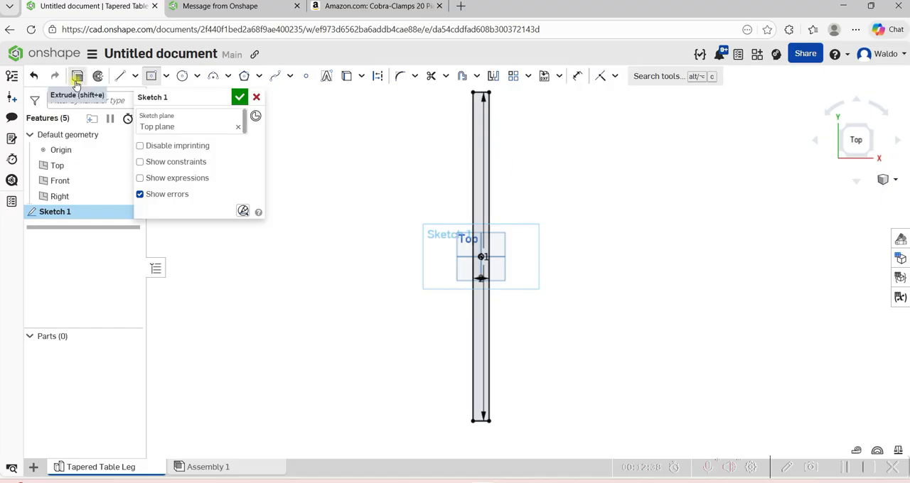
{"action": "left_click", "coordinate": [76, 76]}
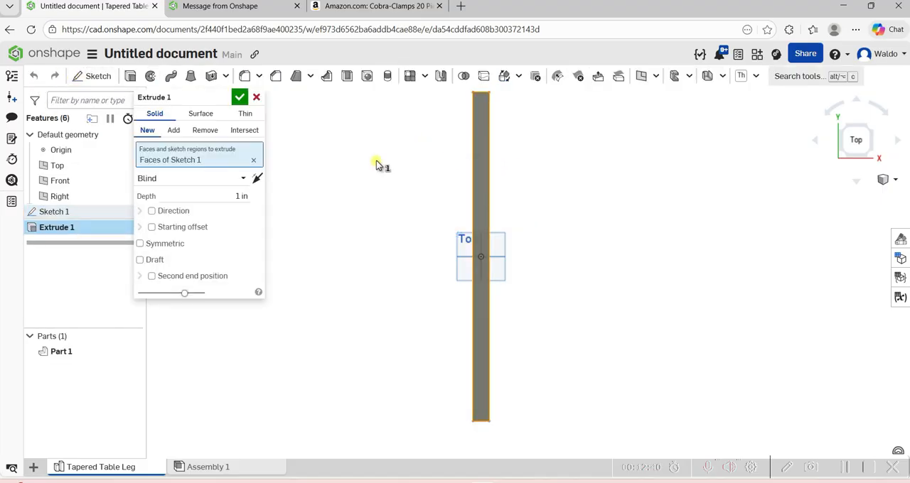
{"action": "left_click", "coordinate": [250, 196]}
{"action": "type", "text": "2"}
{"action": "left_click", "coordinate": [239, 98]}
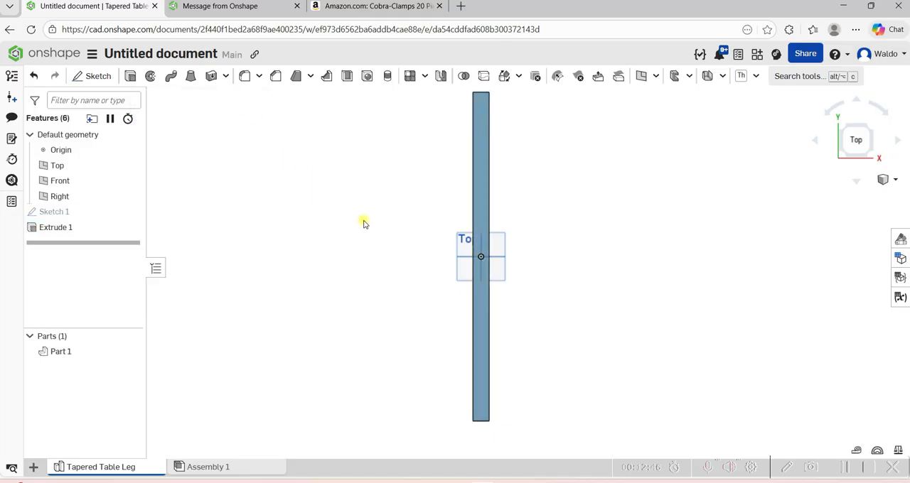
View the extruded leg blank from an angle and hide the default planes.
{"action": "scroll", "coordinate": [547, 228], "scroll_direction": "up", "scroll_amount": 1}
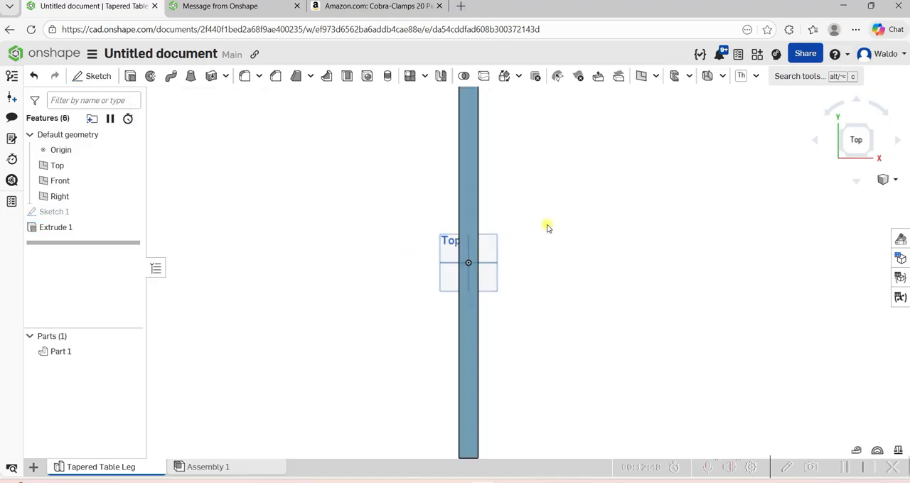
{"action": "scroll", "coordinate": [548, 228], "scroll_direction": "up", "scroll_amount": 2}
{"action": "scroll", "coordinate": [547, 228], "scroll_direction": "down", "scroll_amount": 3}
{"action": "scroll", "coordinate": [538, 275], "scroll_direction": "down", "scroll_amount": 2}
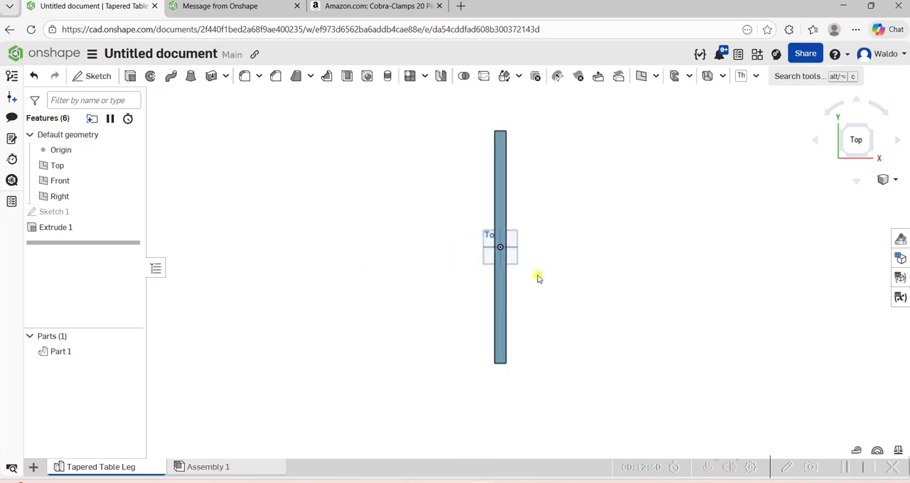
{"action": "right_click_drag", "start_coordinate": [538, 274], "coordinate": [496, 211]}
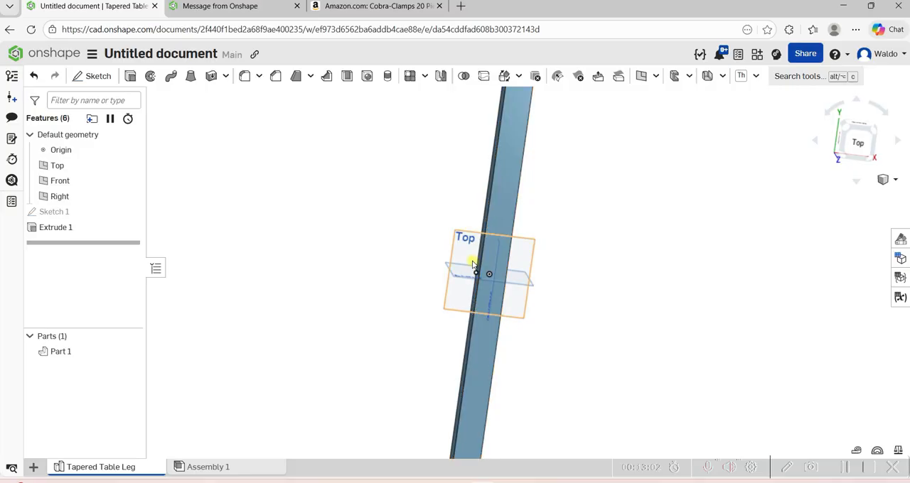
{"action": "key", "text": "p"}
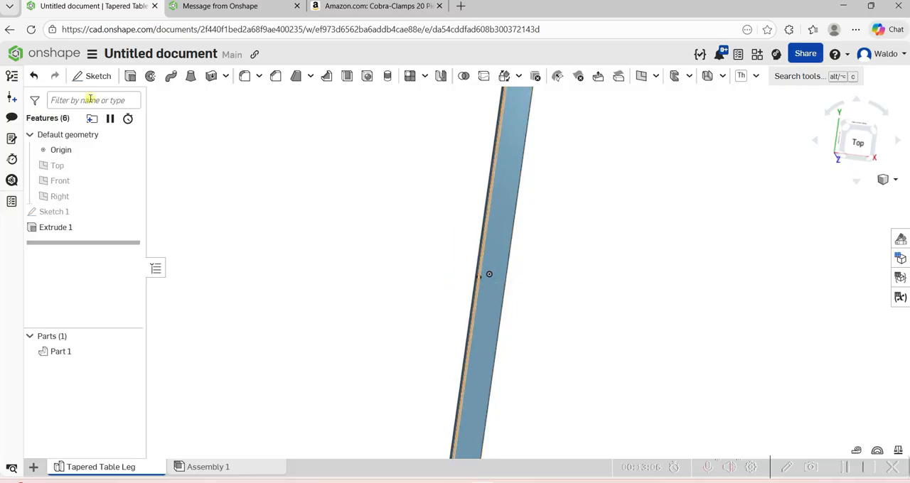
Start a new sketch on the leg blank's long upper face and orient the view normal to it.
{"action": "left_click", "coordinate": [89, 77]}
{"action": "scroll", "coordinate": [302, 207], "scroll_direction": "down", "scroll_amount": 3}
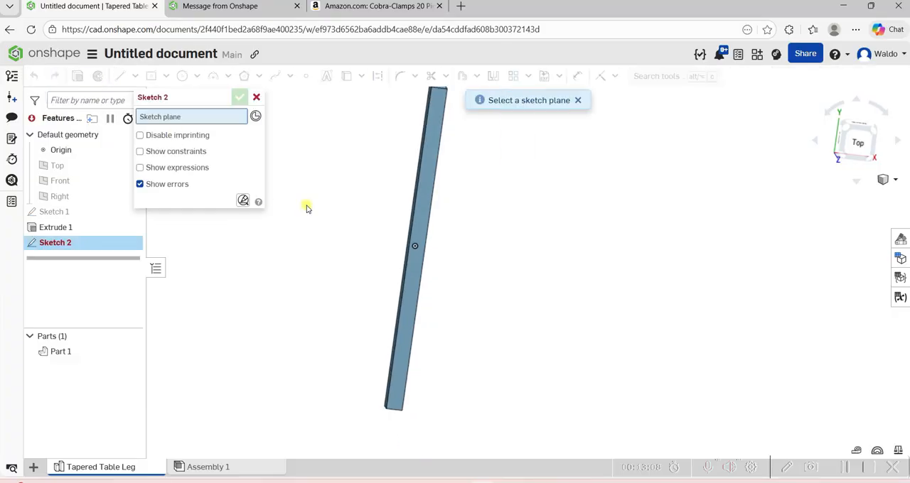
{"action": "left_click", "coordinate": [399, 356]}
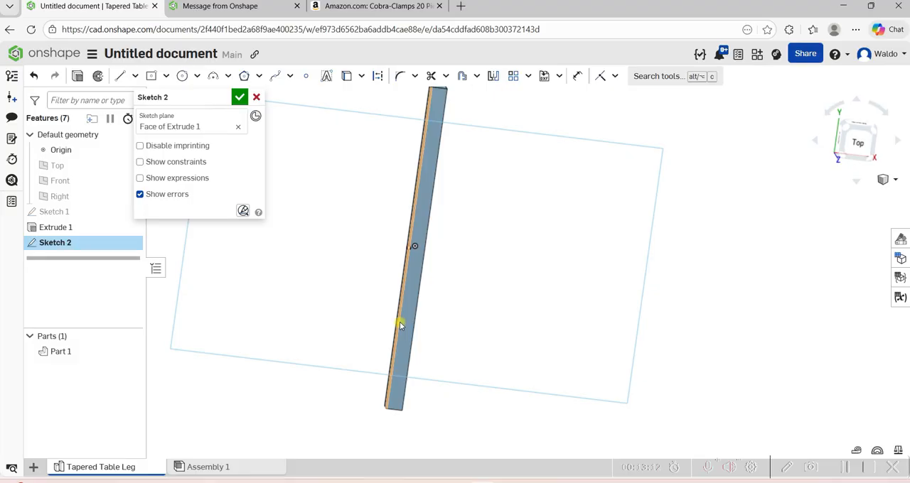
{"action": "key", "text": "n"}
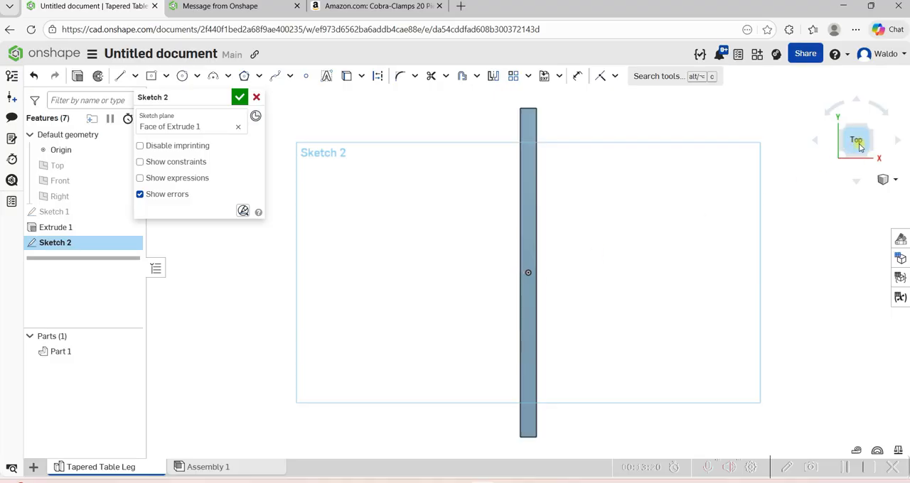
{"action": "left_click_drag", "start_coordinate": [857, 137], "coordinate": [860, 148]}
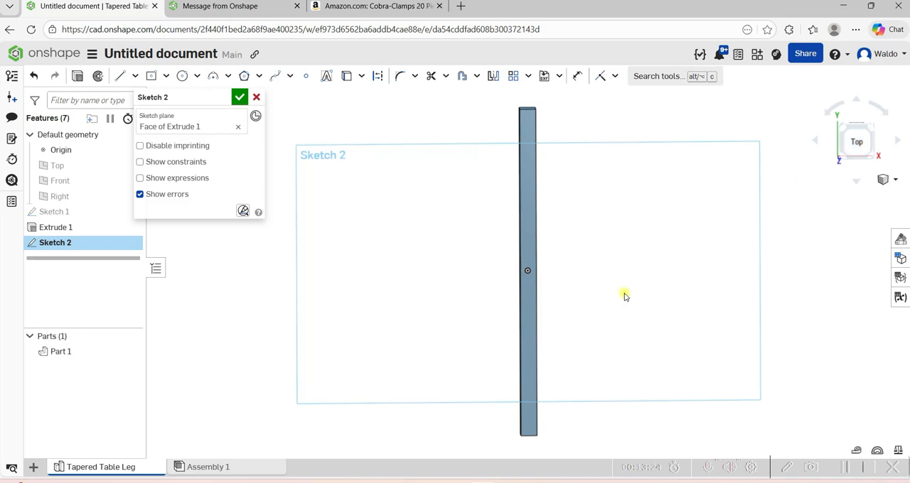
{"action": "key", "text": "n"}
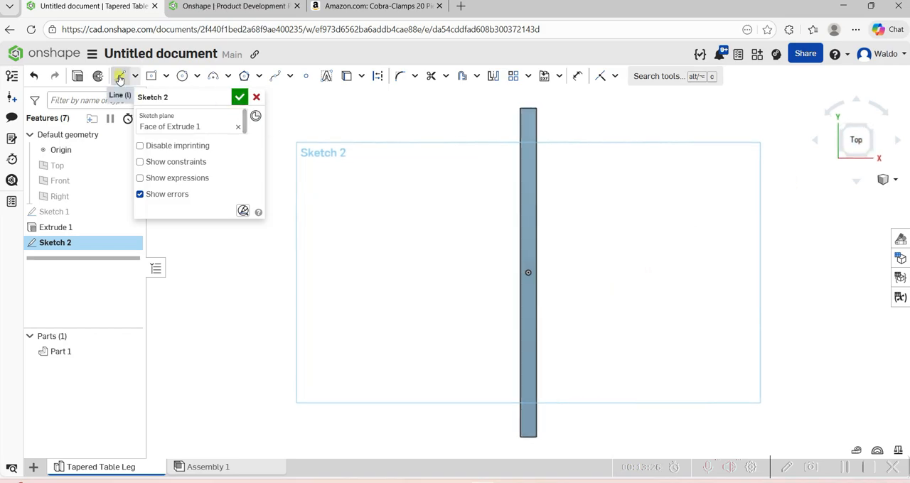
Draw a 2.25 in vertical construction line from the face's upper right corner down along its right edge.
{"action": "left_click", "coordinate": [119, 77]}
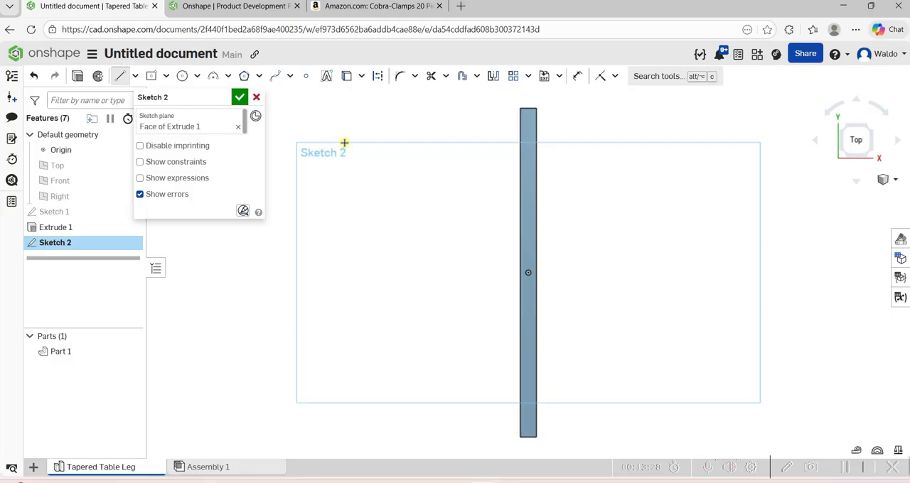
{"action": "left_click", "coordinate": [135, 76]}
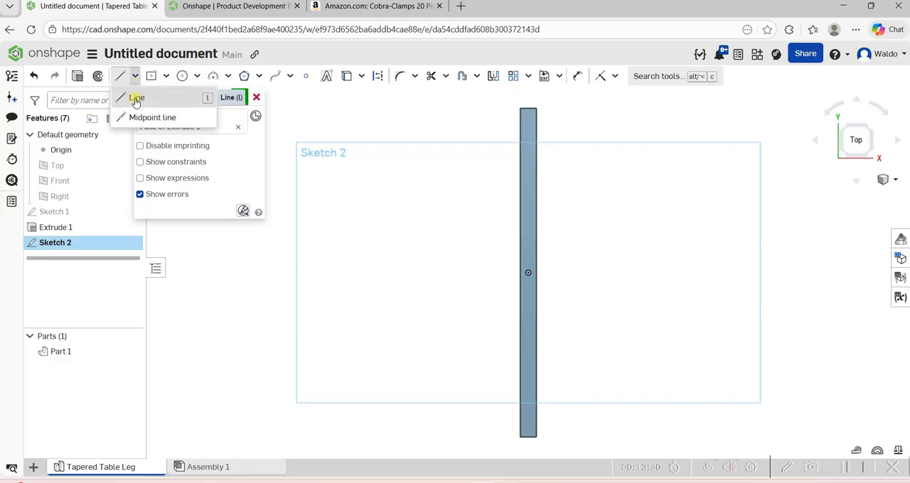
{"action": "left_click", "coordinate": [135, 100]}
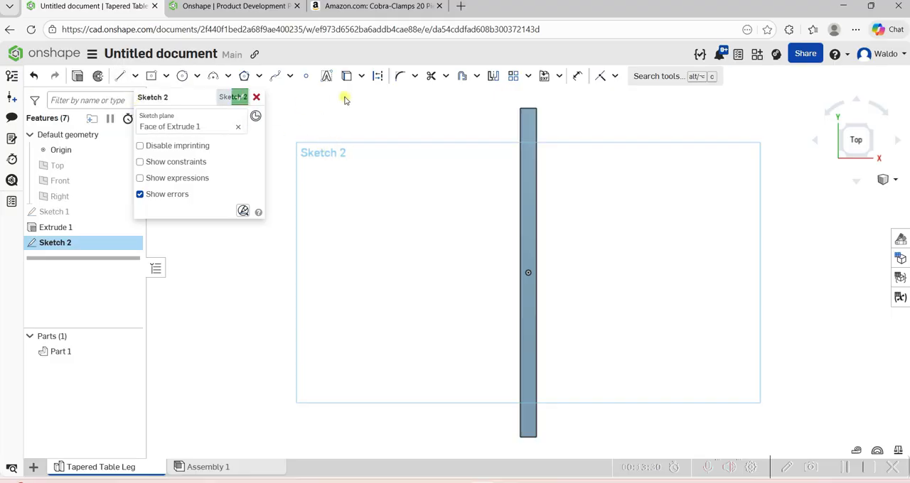
{"action": "left_click", "coordinate": [380, 77]}
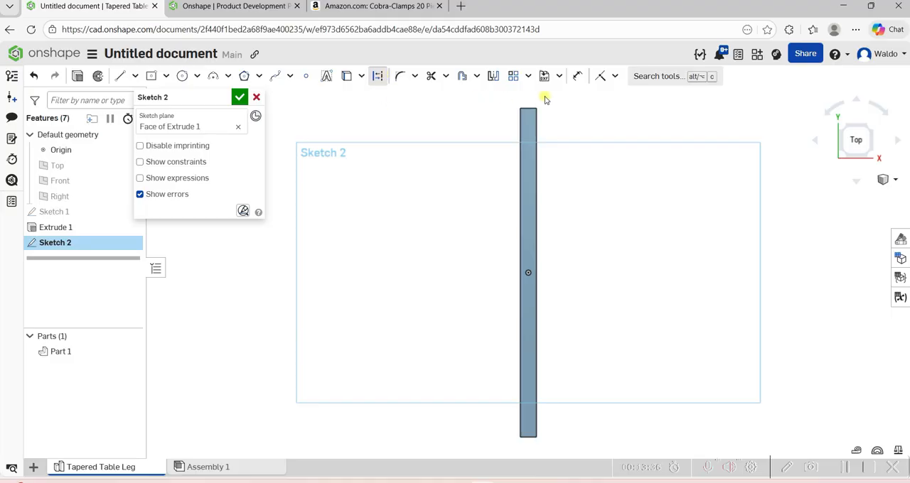
{"action": "scroll", "coordinate": [545, 99], "scroll_direction": "up", "scroll_amount": 5}
{"action": "scroll", "coordinate": [544, 100], "scroll_direction": "up", "scroll_amount": 3}
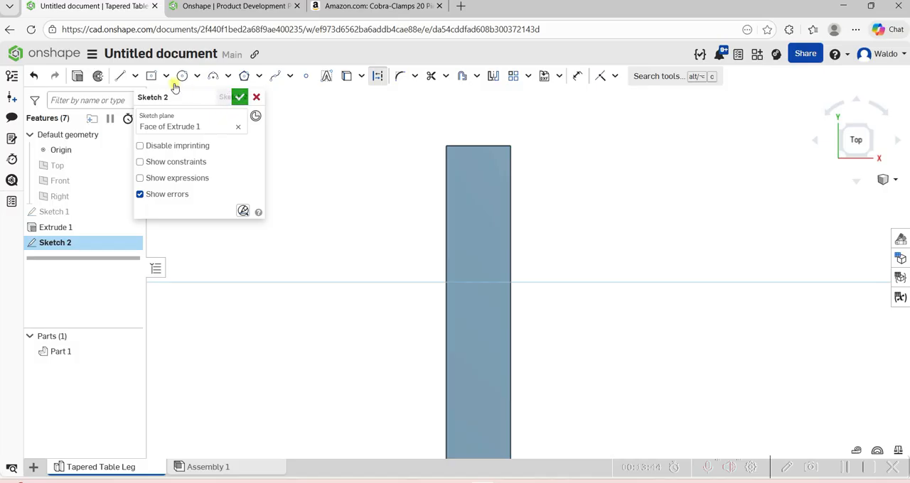
{"action": "left_click", "coordinate": [118, 77]}
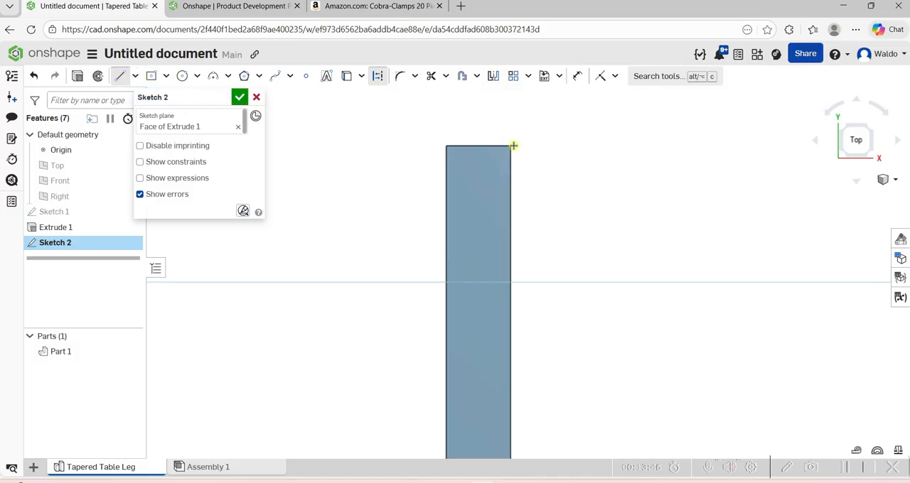
{"action": "left_click", "coordinate": [510, 214]}
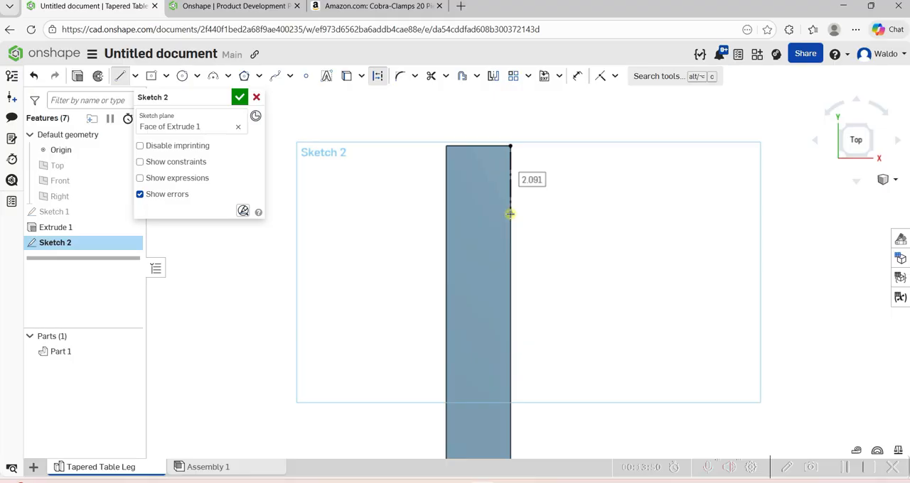
{"action": "type", "text": "2.25"}
{"action": "key", "text": "Return"}
{"action": "scroll", "coordinate": [519, 160], "scroll_direction": "up", "scroll_amount": 4}
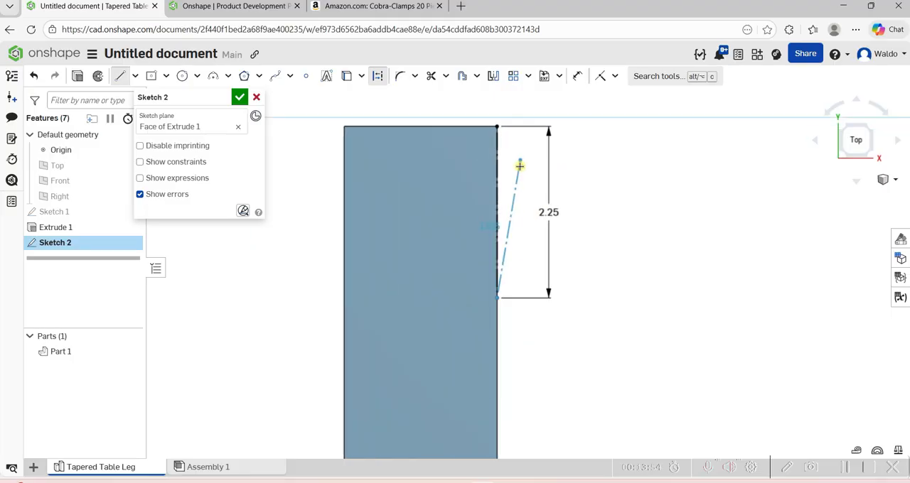
{"action": "right_click", "coordinate": [519, 167]}
{"action": "mouse_move", "coordinate": [629, 237]}
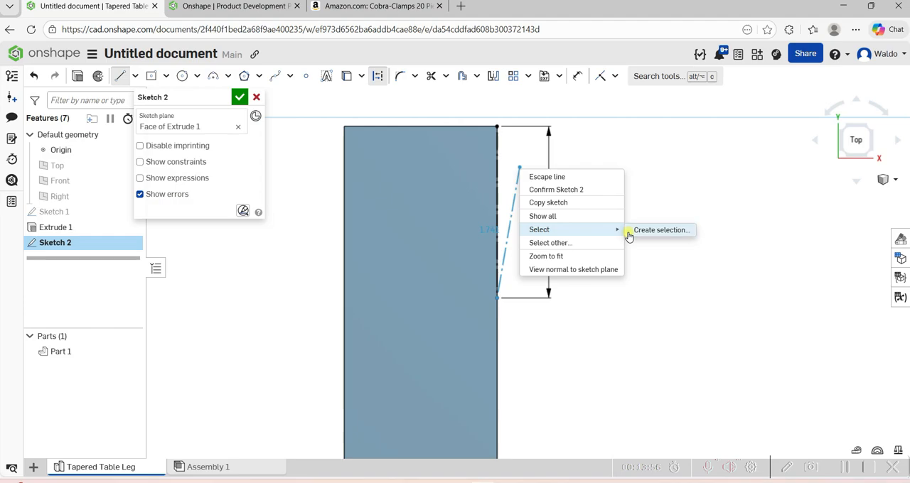
{"action": "key", "text": "Escape"}
Select the construction line on the face's right edge and examine it up close.
{"action": "scroll", "coordinate": [507, 231], "scroll_direction": "up", "scroll_amount": 1}
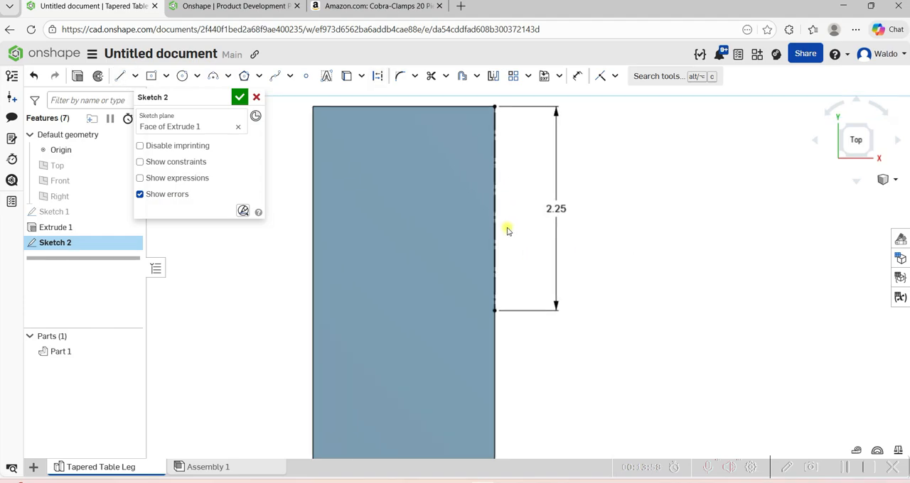
{"action": "scroll", "coordinate": [507, 231], "scroll_direction": "up", "scroll_amount": 3}
{"action": "left_click", "coordinate": [481, 206]}
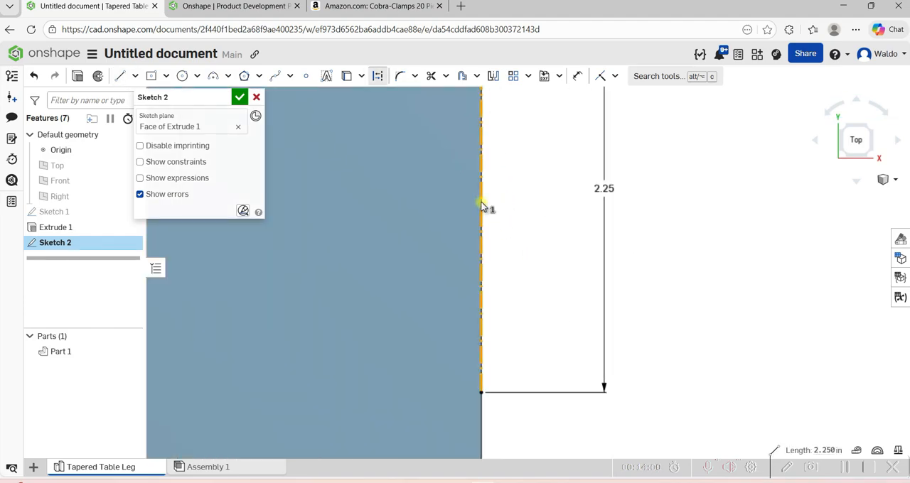
{"action": "scroll", "coordinate": [482, 206], "scroll_direction": "down", "scroll_amount": 2}
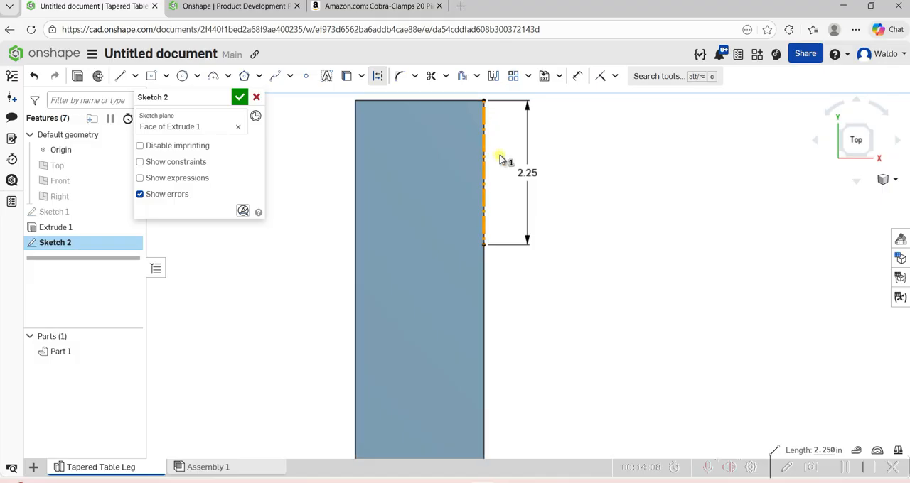
Draw a 1 in horizontal line from the face's lower left corner along its bottom edge and dismiss the sketch warning.
{"action": "scroll", "coordinate": [498, 158], "scroll_direction": "down", "scroll_amount": 2}
{"action": "scroll", "coordinate": [499, 157], "scroll_direction": "down", "scroll_amount": 5}
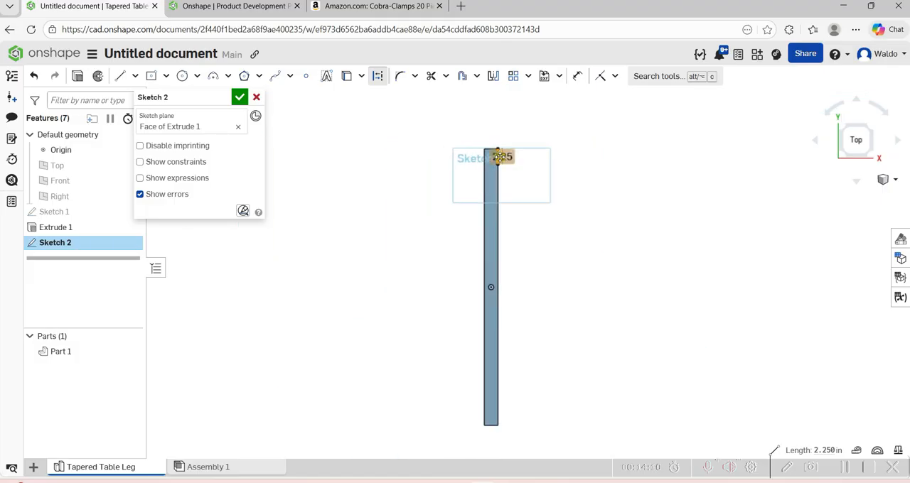
{"action": "scroll", "coordinate": [494, 384], "scroll_direction": "up", "scroll_amount": 5}
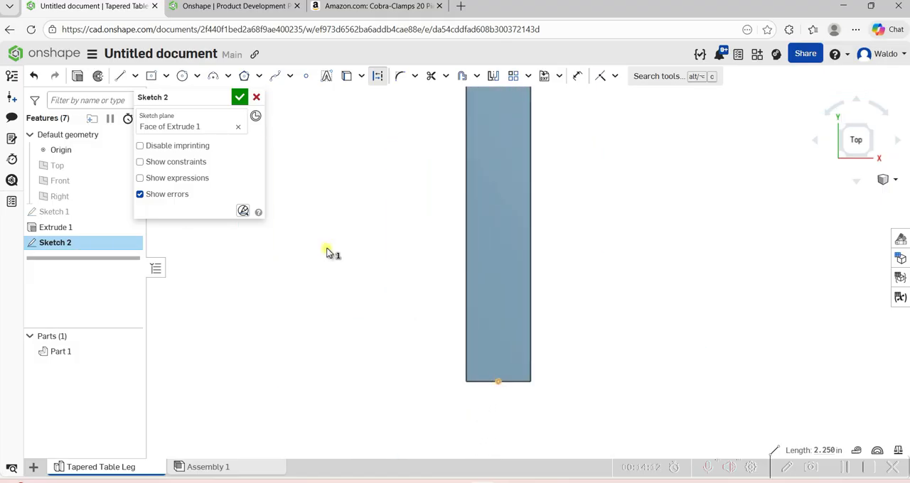
{"action": "key", "text": "s"}
{"action": "left_click", "coordinate": [337, 329]}
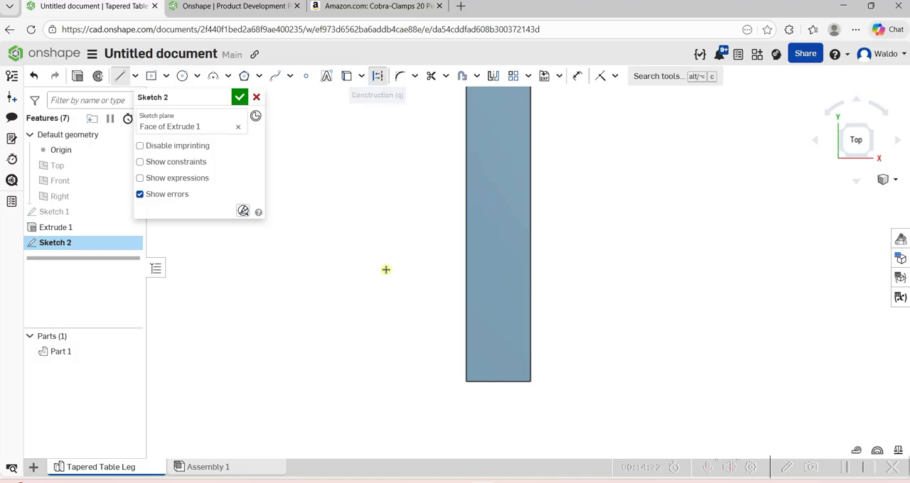
{"action": "left_click", "coordinate": [467, 381]}
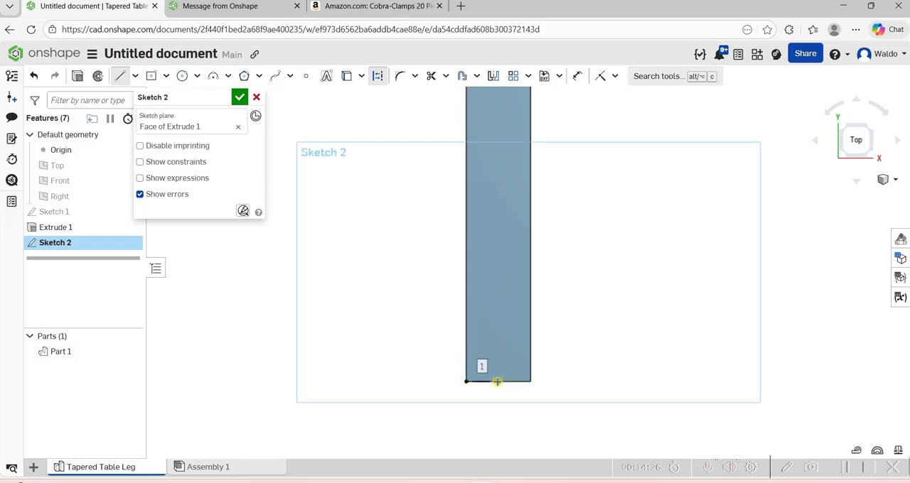
{"action": "left_click", "coordinate": [497, 382]}
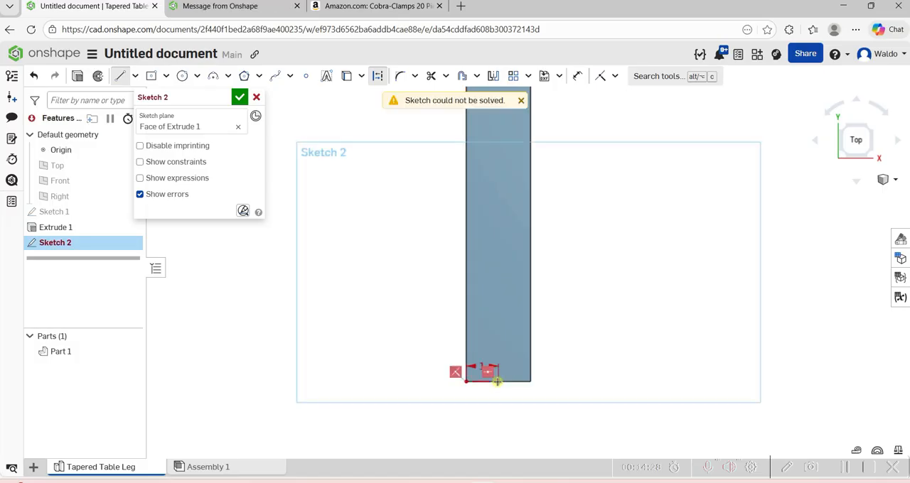
{"action": "key", "text": "Escape"}
{"action": "left_click", "coordinate": [521, 100]}
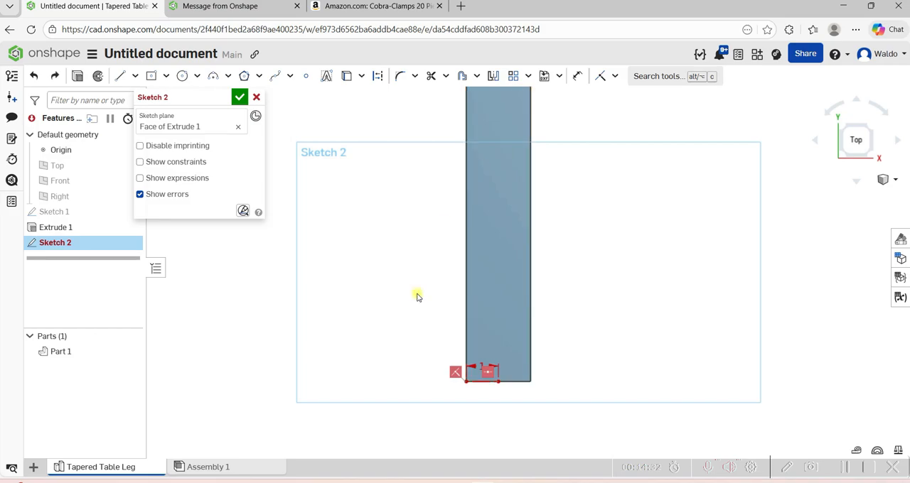
Draw the slanted taper line from the right end of the 1 in bottom line up to the lower end of the 2.25 in construction line.
{"action": "scroll", "coordinate": [405, 298], "scroll_direction": "down", "scroll_amount": 5}
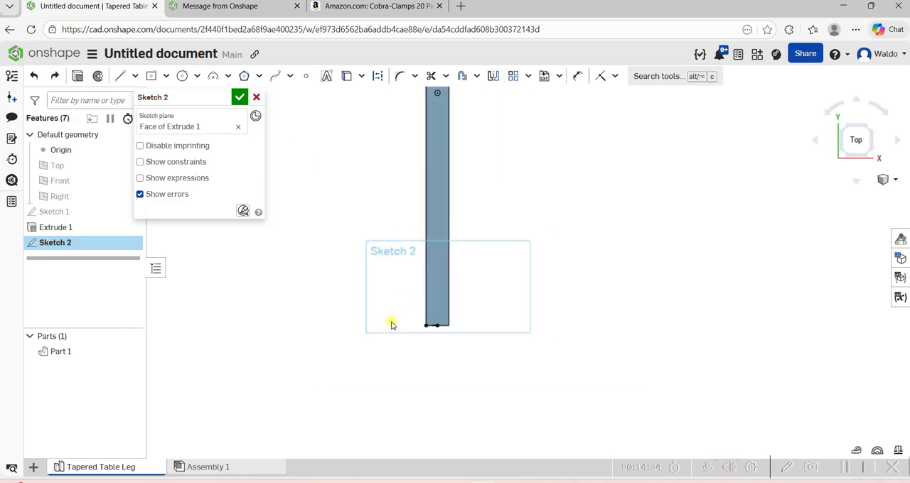
{"action": "scroll", "coordinate": [432, 329], "scroll_direction": "down", "scroll_amount": 1}
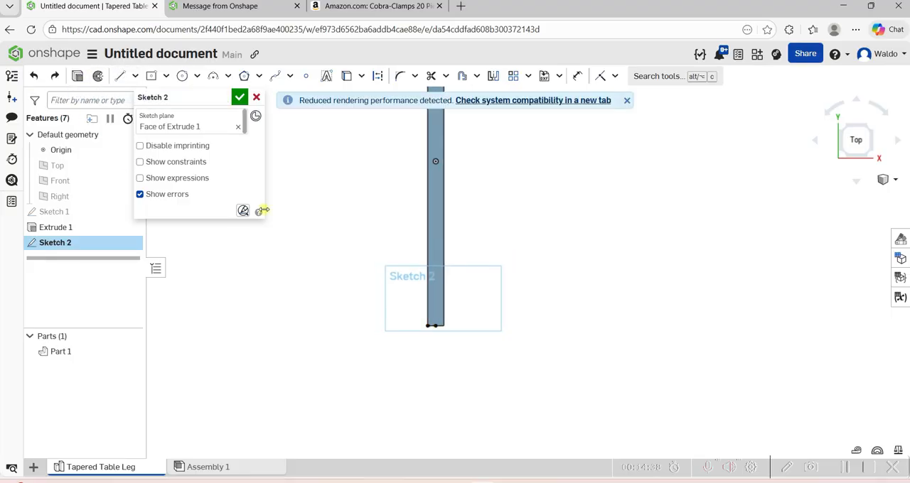
{"action": "key", "text": "s"}
{"action": "left_click", "coordinate": [281, 201]}
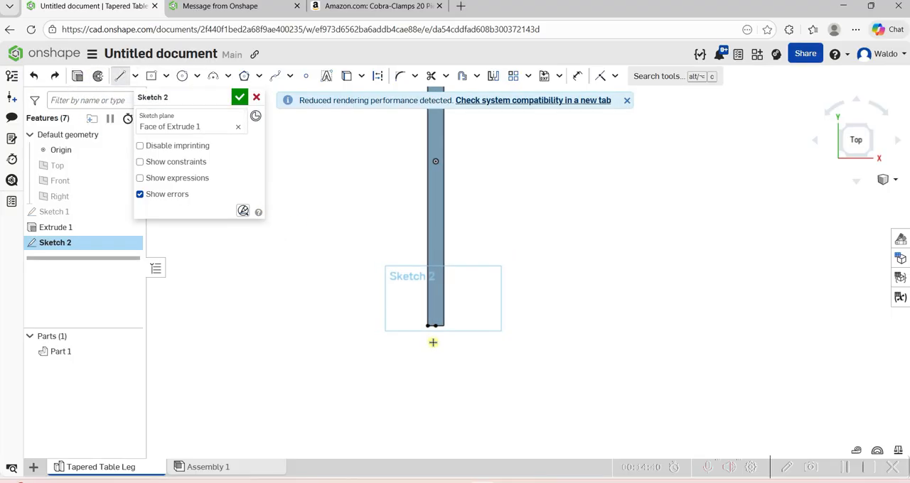
{"action": "scroll", "coordinate": [443, 337], "scroll_direction": "up", "scroll_amount": 2}
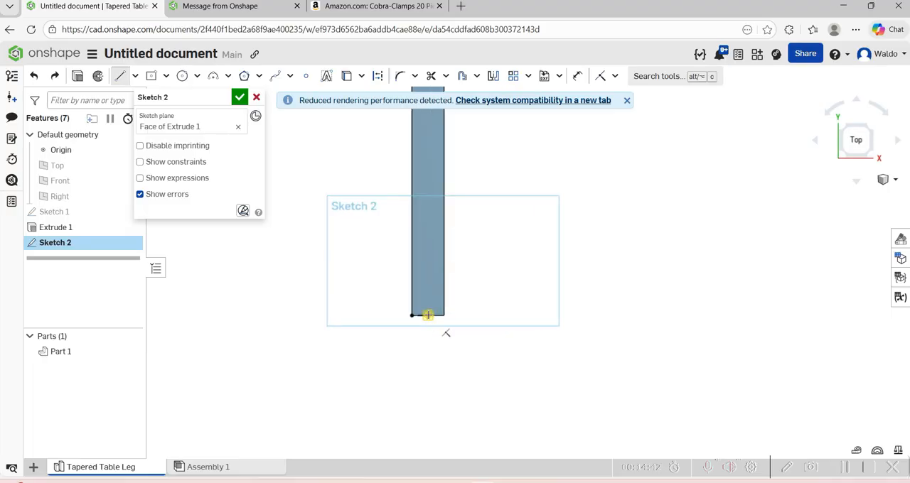
{"action": "scroll", "coordinate": [427, 314], "scroll_direction": "down", "scroll_amount": 3}
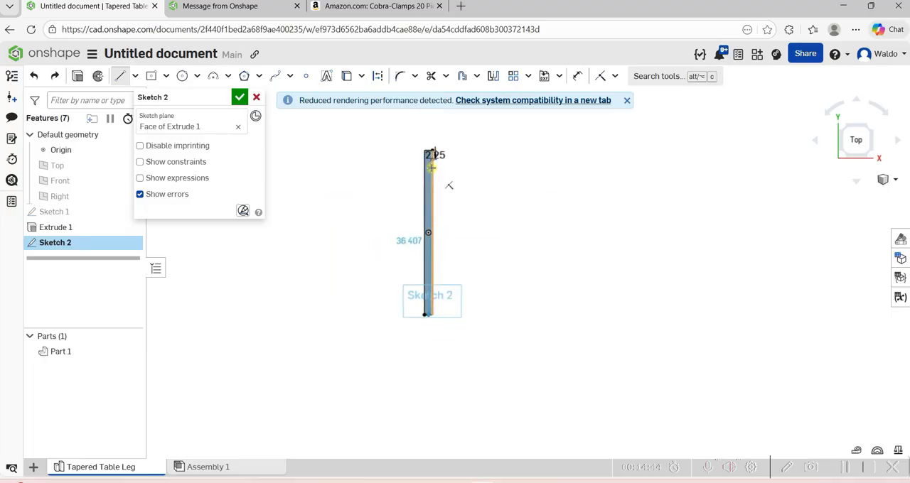
{"action": "scroll", "coordinate": [448, 185], "scroll_direction": "up", "scroll_amount": 4}
{"action": "scroll", "coordinate": [449, 185], "scroll_direction": "down", "scroll_amount": 2}
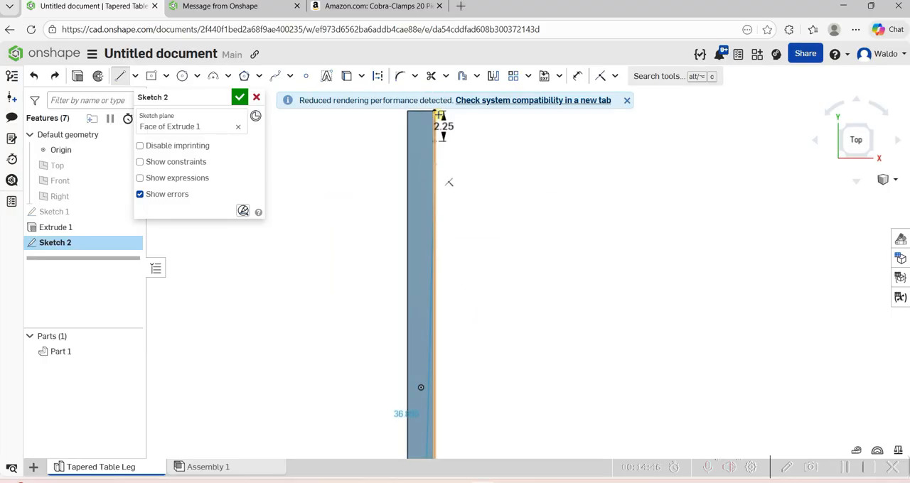
{"action": "scroll", "coordinate": [439, 126], "scroll_direction": "up", "scroll_amount": 4}
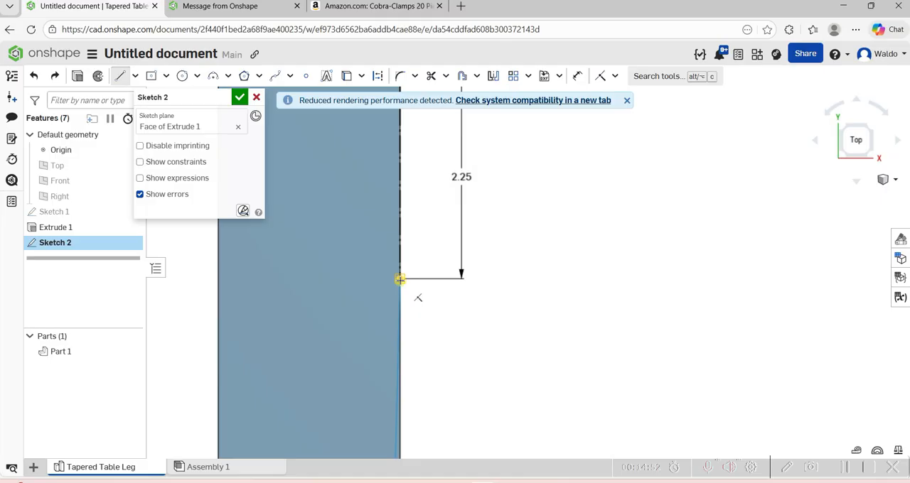
{"action": "left_click", "coordinate": [400, 280]}
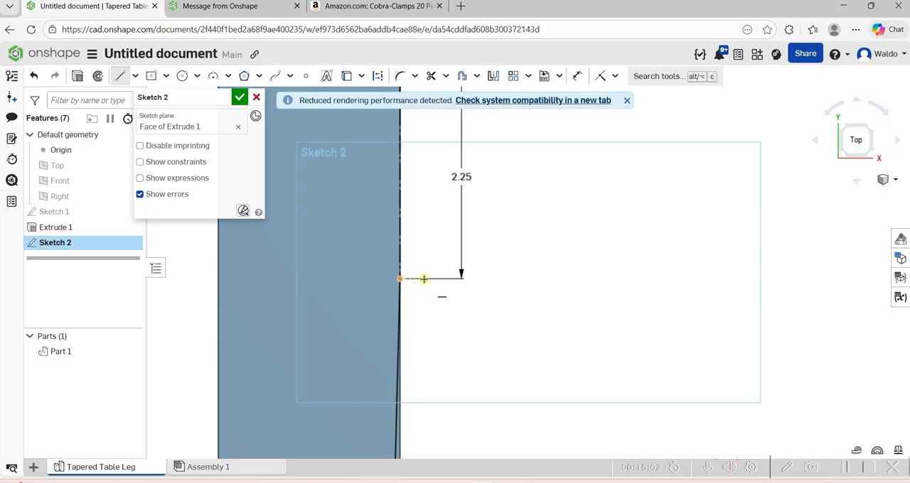
Close the waste wedge with lines from the taper's upper end down the right edge to the lower right corner and back to the taper line.
{"action": "scroll", "coordinate": [439, 277], "scroll_direction": "down", "scroll_amount": 5}
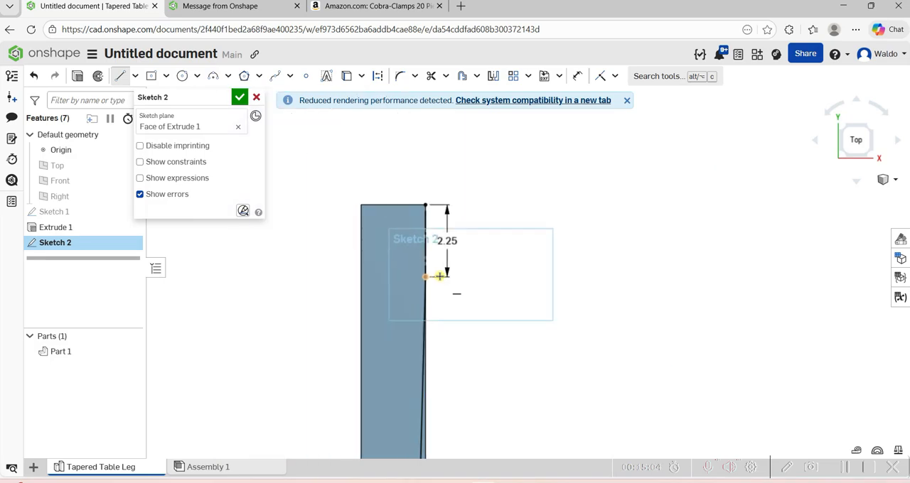
{"action": "scroll", "coordinate": [433, 284], "scroll_direction": "up", "scroll_amount": 6}
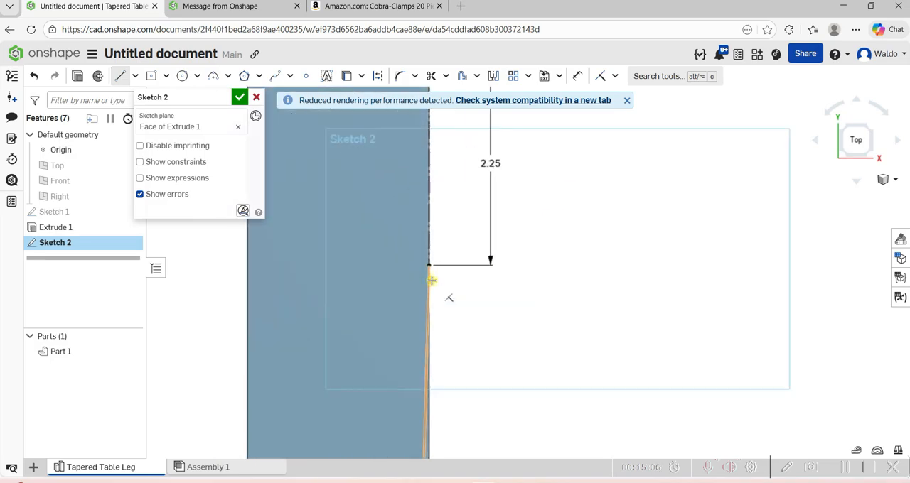
{"action": "scroll", "coordinate": [429, 263], "scroll_direction": "down", "scroll_amount": 8}
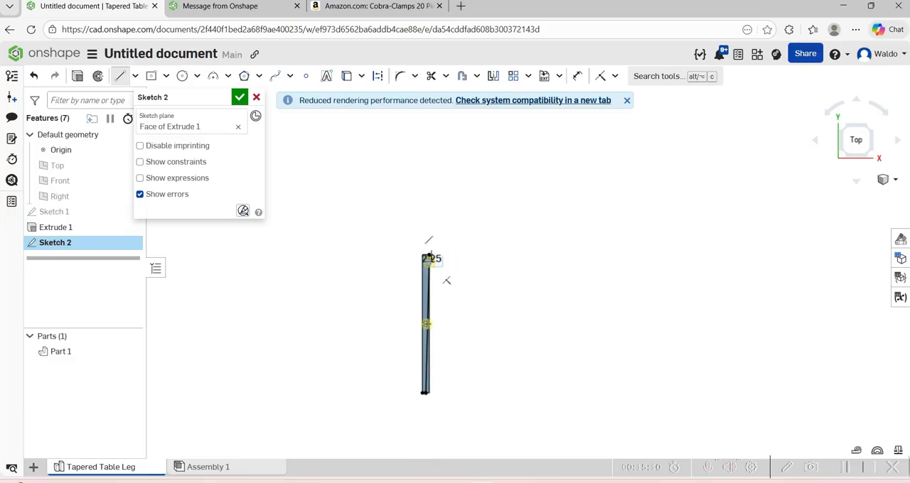
{"action": "scroll", "coordinate": [424, 398], "scroll_direction": "up", "scroll_amount": 5}
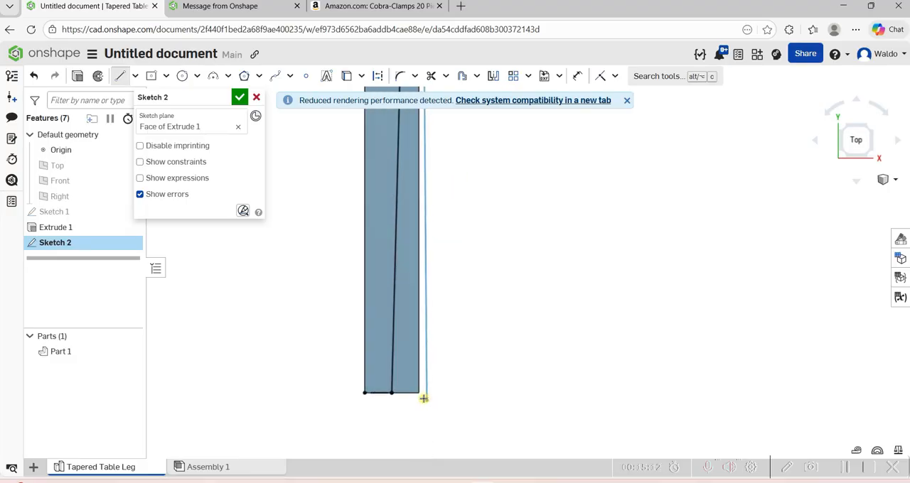
{"action": "left_click", "coordinate": [419, 392]}
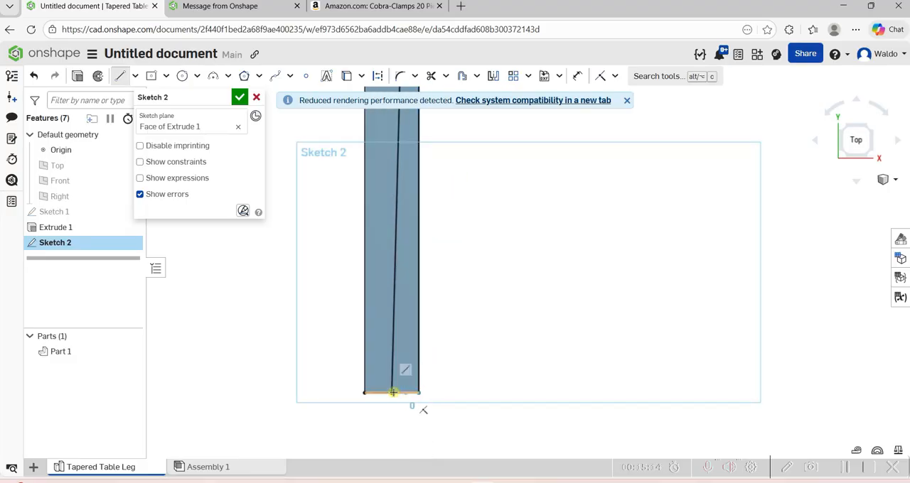
{"action": "left_click", "coordinate": [393, 392]}
{"action": "scroll", "coordinate": [393, 391], "scroll_direction": "down", "scroll_amount": 3}
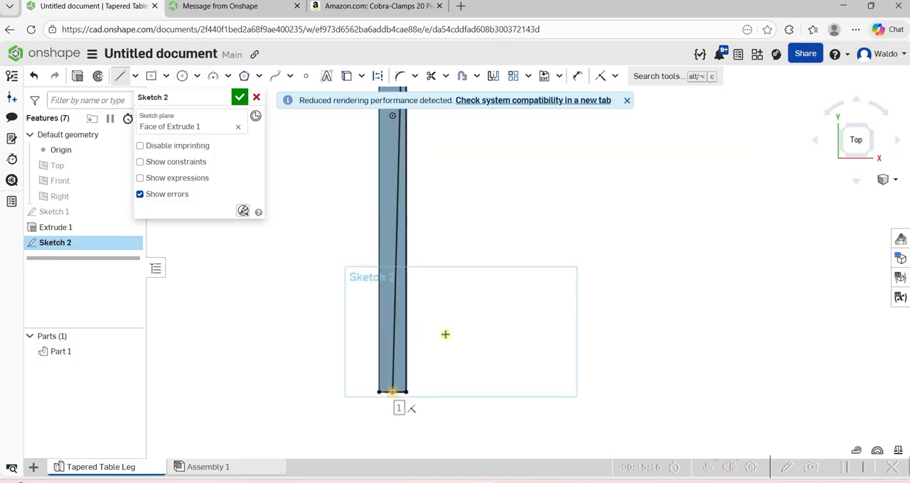
{"action": "right_click", "coordinate": [445, 334]}
{"action": "key", "text": "Escape"}
{"action": "scroll", "coordinate": [462, 193], "scroll_direction": "down", "scroll_amount": 5}
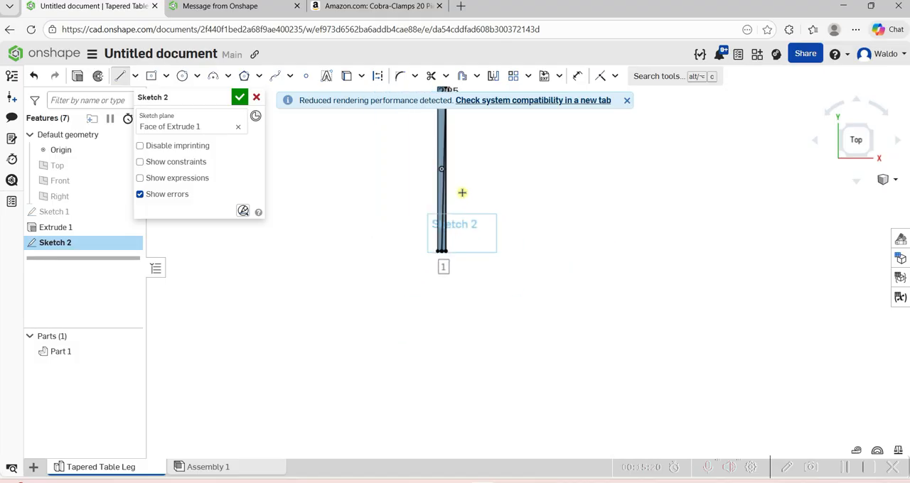
{"action": "scroll", "coordinate": [473, 113], "scroll_direction": "up", "scroll_amount": 5}
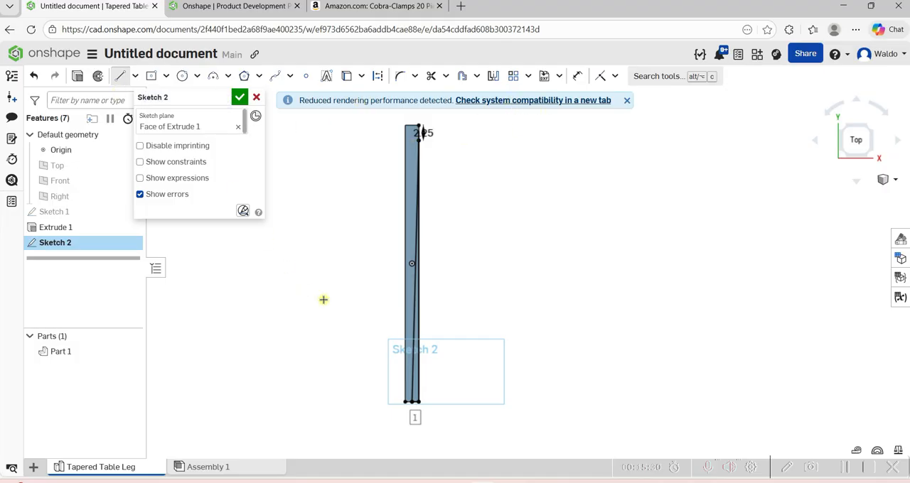
{"action": "scroll", "coordinate": [413, 416], "scroll_direction": "up", "scroll_amount": 4}
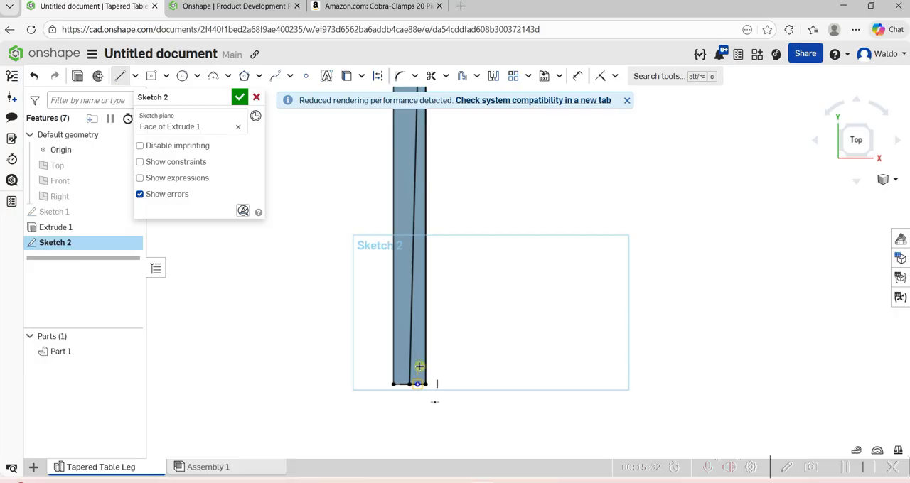
{"action": "left_click", "coordinate": [420, 367]}
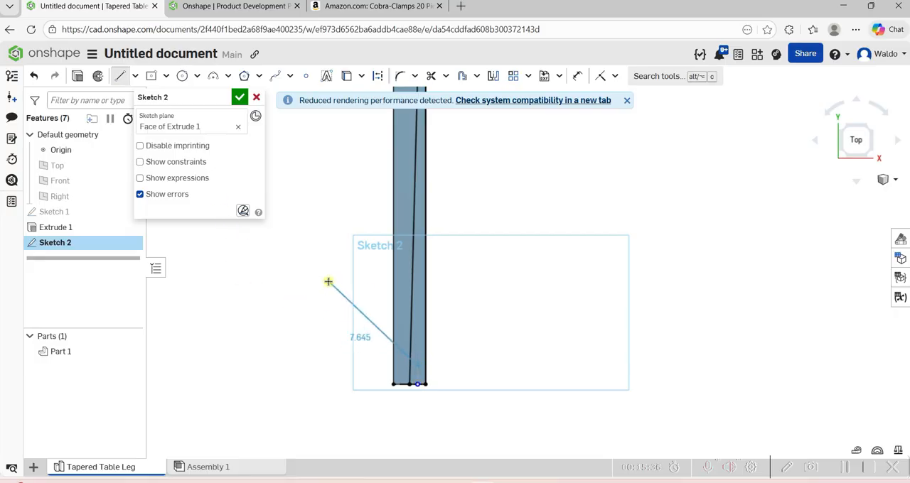
{"action": "key", "text": "Escape"}
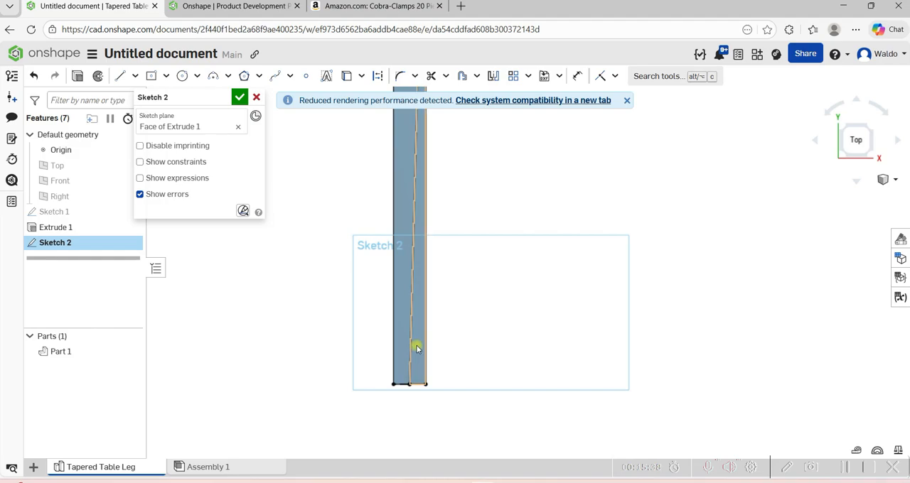
Extrude the wedge region right of the taper line as a Remove cut Through all and dismiss the rendering notice.
{"action": "scroll", "coordinate": [417, 348], "scroll_direction": "down", "scroll_amount": 1}
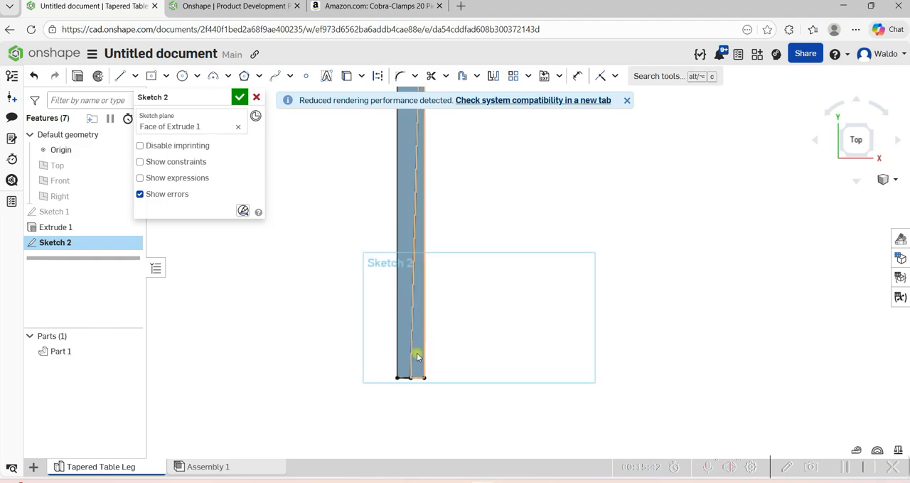
{"action": "left_click", "coordinate": [417, 357]}
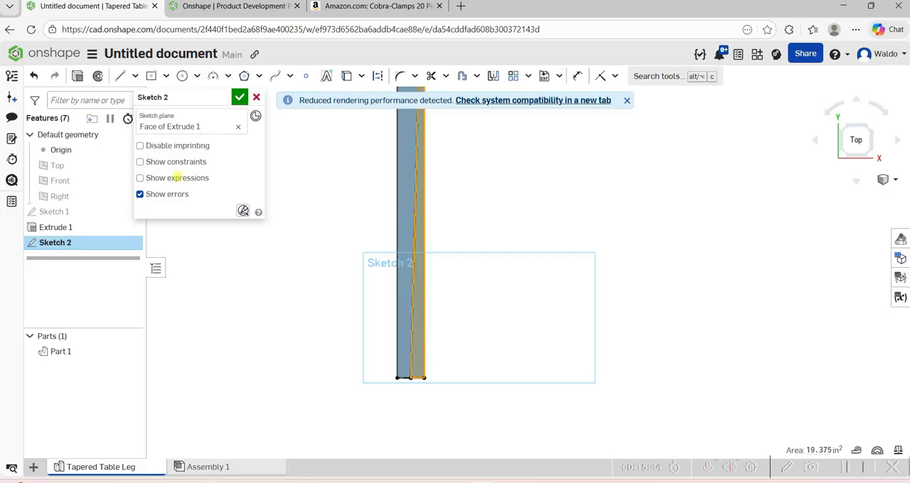
{"action": "left_click", "coordinate": [78, 77]}
{"action": "key", "text": "shift+e"}
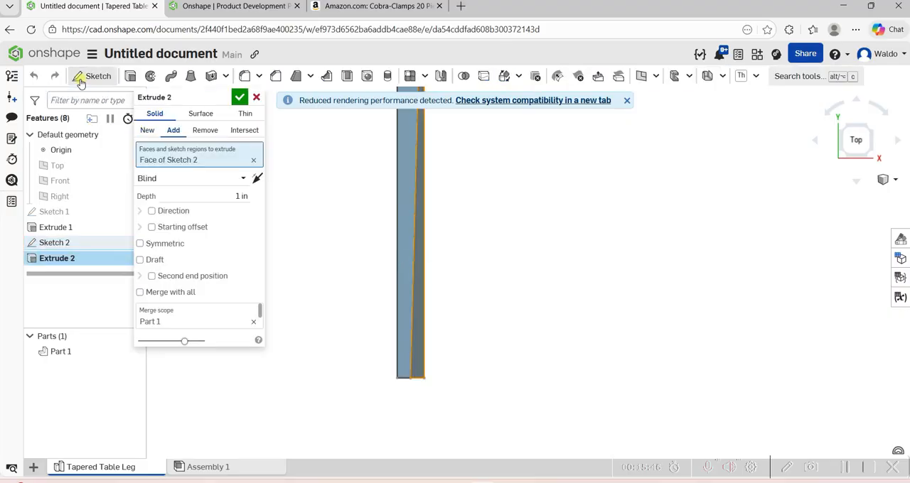
{"action": "left_click", "coordinate": [204, 131]}
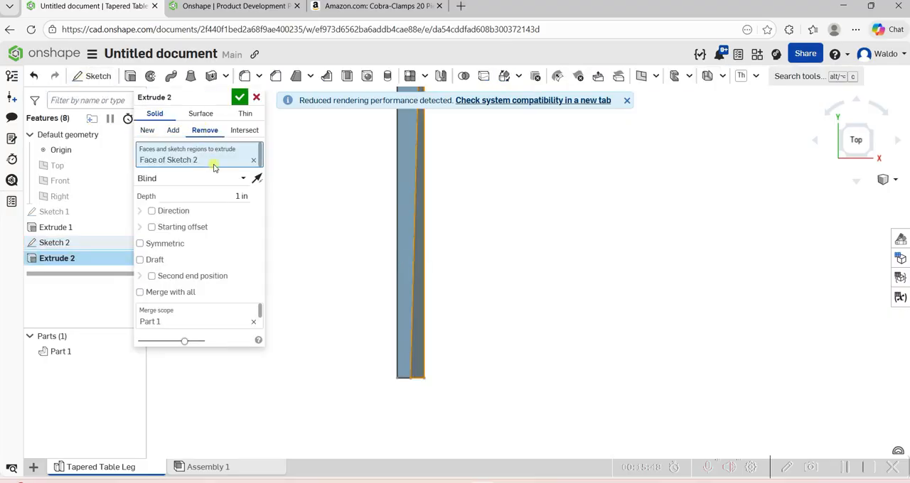
{"action": "left_click", "coordinate": [240, 196]}
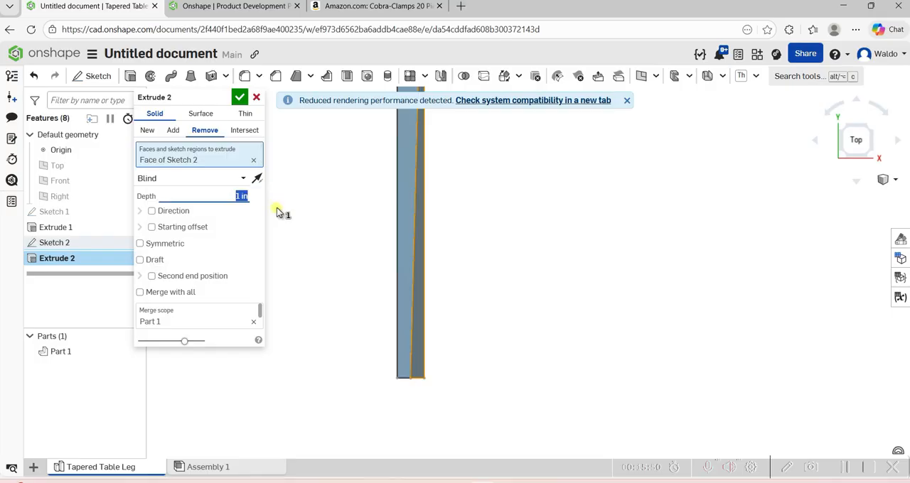
{"action": "type", "text": "2"}
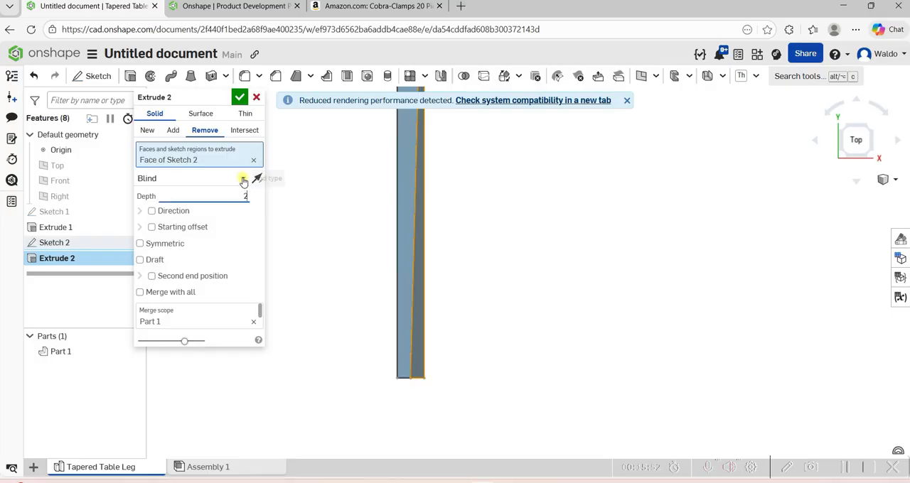
{"action": "left_click", "coordinate": [243, 178]}
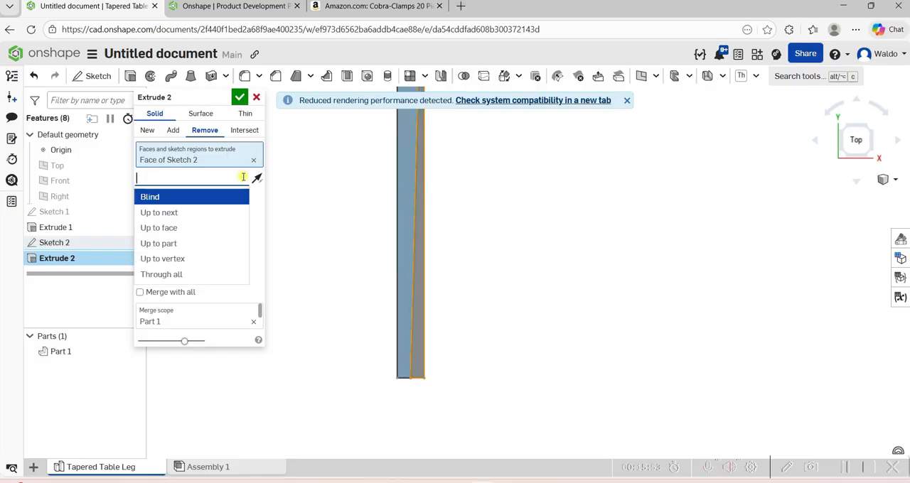
{"action": "left_click", "coordinate": [170, 275]}
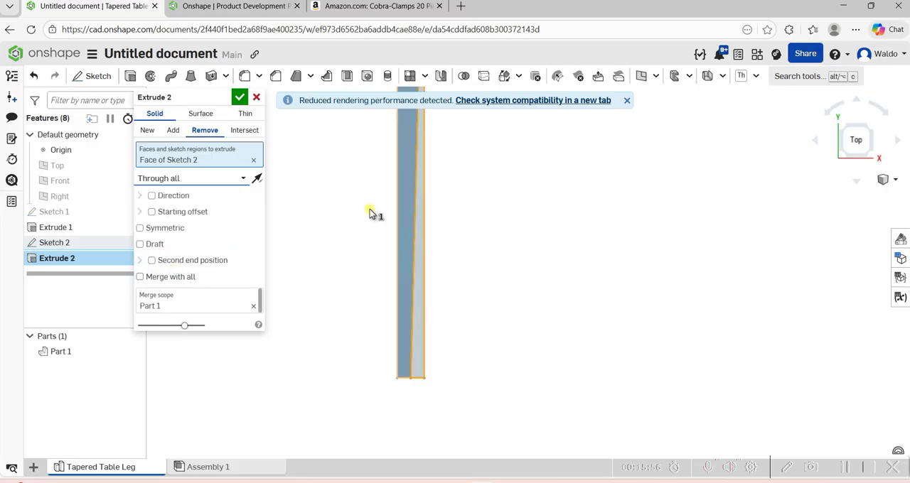
{"action": "left_click", "coordinate": [240, 96]}
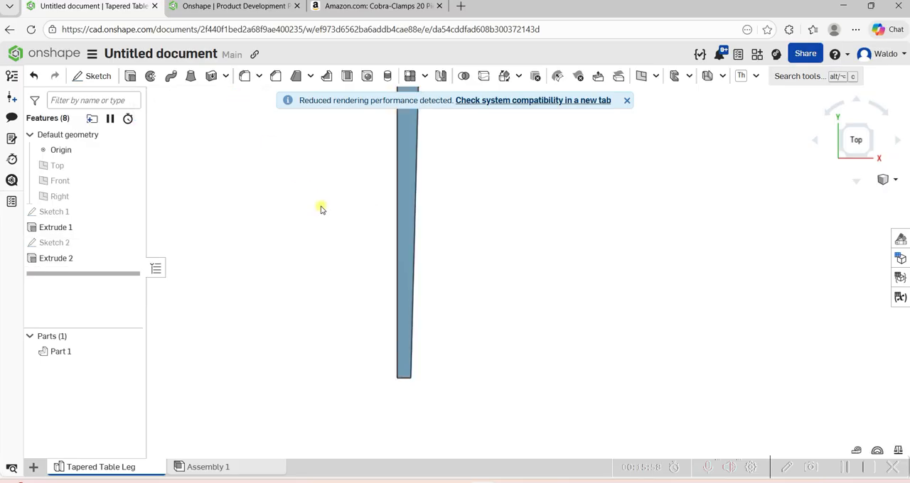
{"action": "left_click", "coordinate": [628, 101]}
{"action": "scroll", "coordinate": [601, 206], "scroll_direction": "down", "scroll_amount": 5}
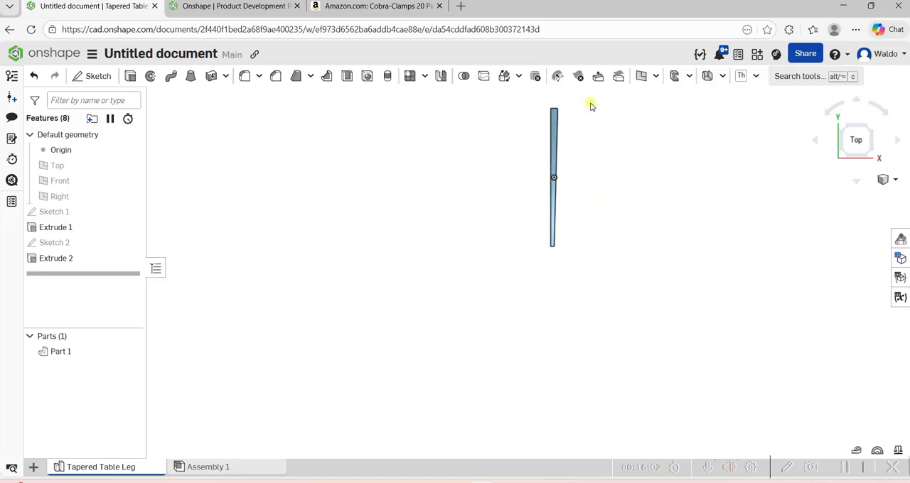
Start a new sketch on the slanted taper face of the leg.
{"action": "scroll", "coordinate": [587, 107], "scroll_direction": "up", "scroll_amount": 5}
{"action": "scroll", "coordinate": [577, 135], "scroll_direction": "down", "scroll_amount": 1}
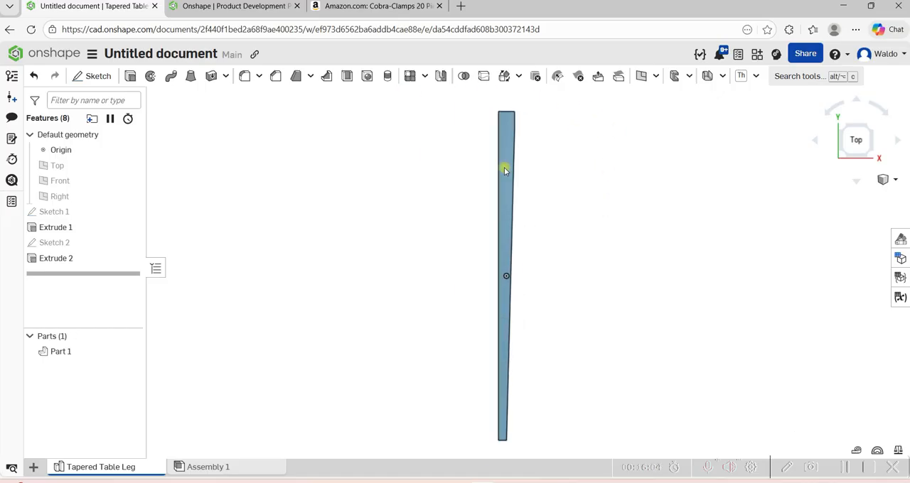
{"action": "right_click_drag", "start_coordinate": [503, 182], "coordinate": [428, 181]}
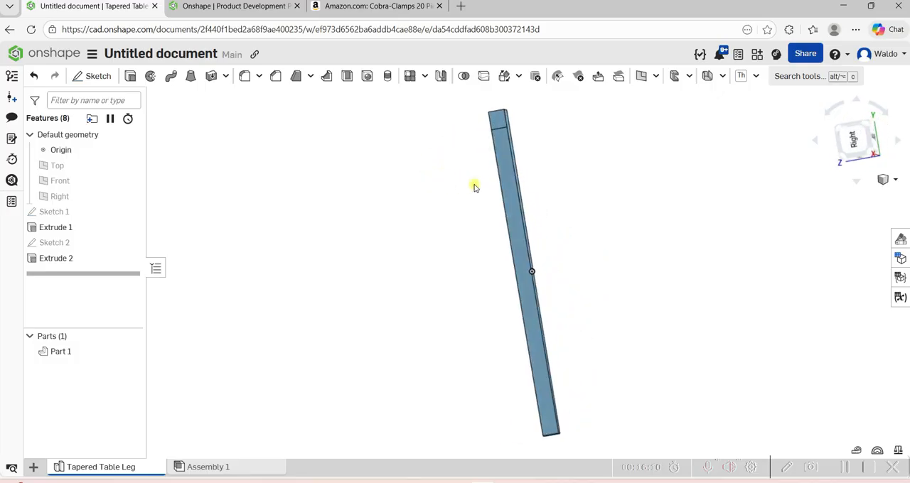
{"action": "left_click", "coordinate": [510, 189]}
{"action": "key", "text": "n"}
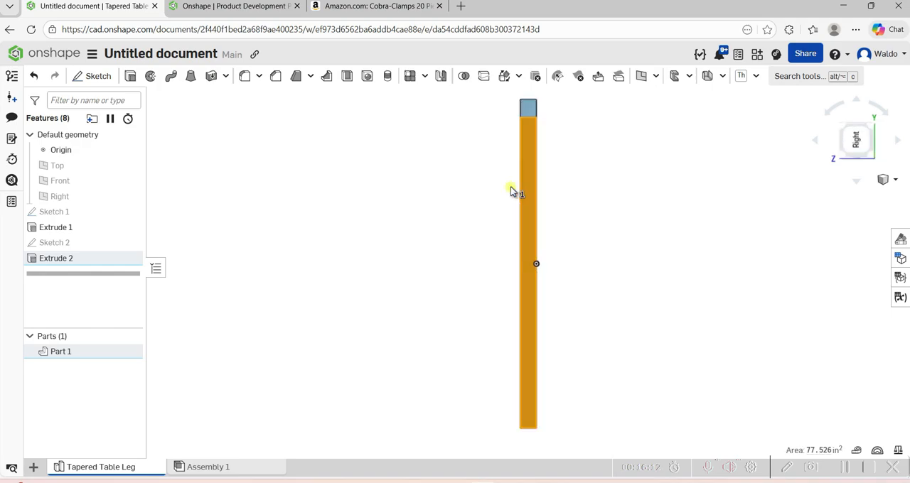
{"action": "left_click", "coordinate": [485, 209]}
{"action": "key", "text": "s"}
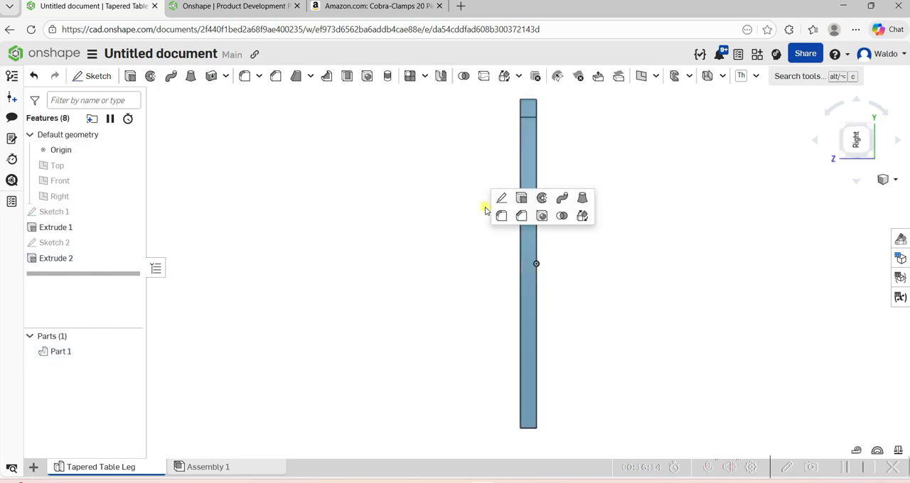
{"action": "left_click", "coordinate": [499, 202]}
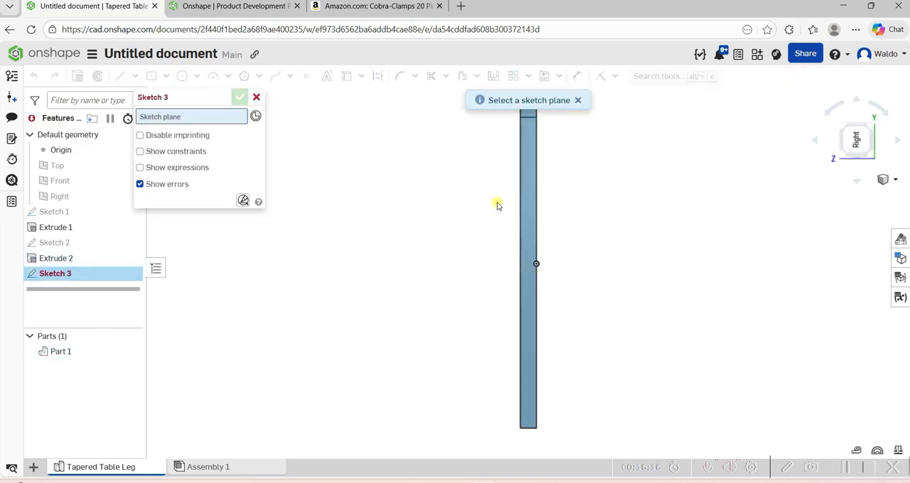
{"action": "left_click", "coordinate": [528, 127]}
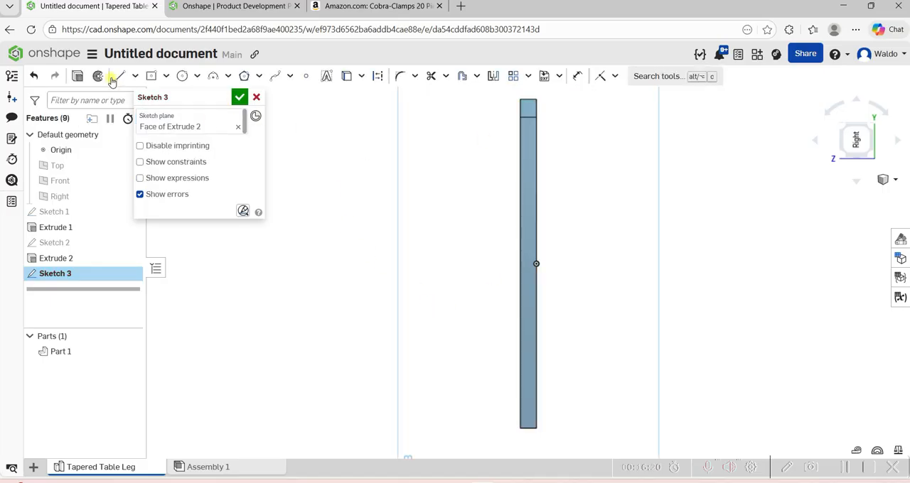
Draw a 1 in construction line from the face's lower left corner along its bottom edge.
{"action": "key", "text": "s"}
{"action": "left_click", "coordinate": [338, 206]}
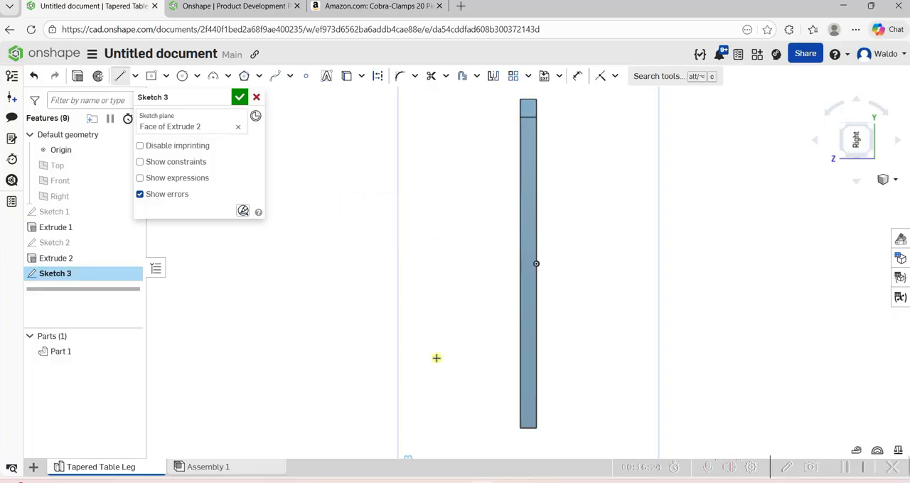
{"action": "key", "text": "q"}
{"action": "scroll", "coordinate": [544, 435], "scroll_direction": "up", "scroll_amount": 3}
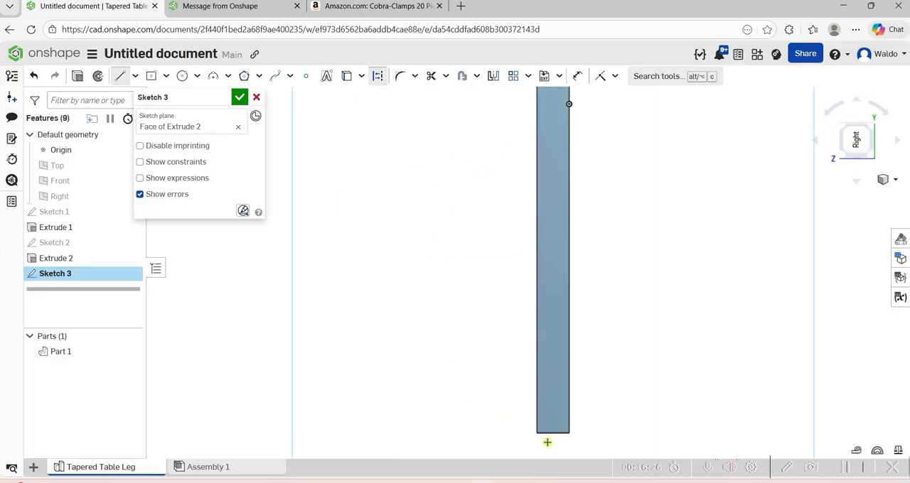
{"action": "left_click", "coordinate": [543, 435]}
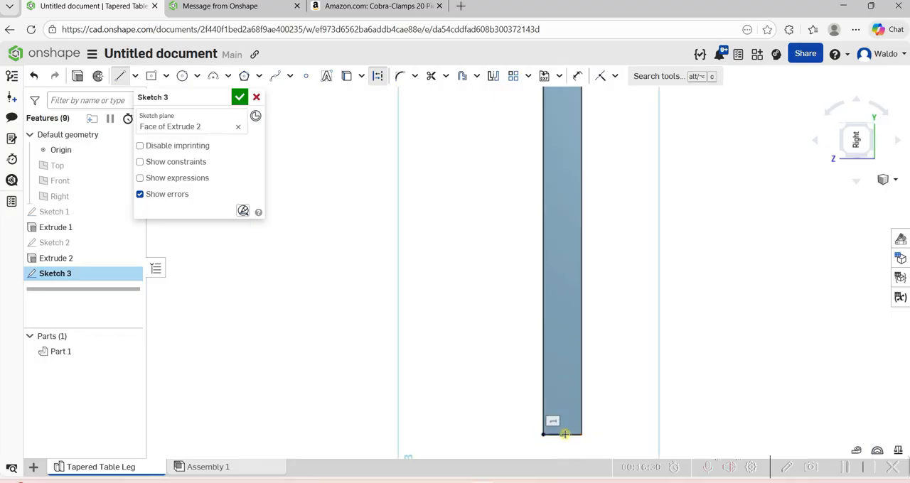
{"action": "key", "text": "Escape"}
{"action": "right_click", "coordinate": [567, 435]}
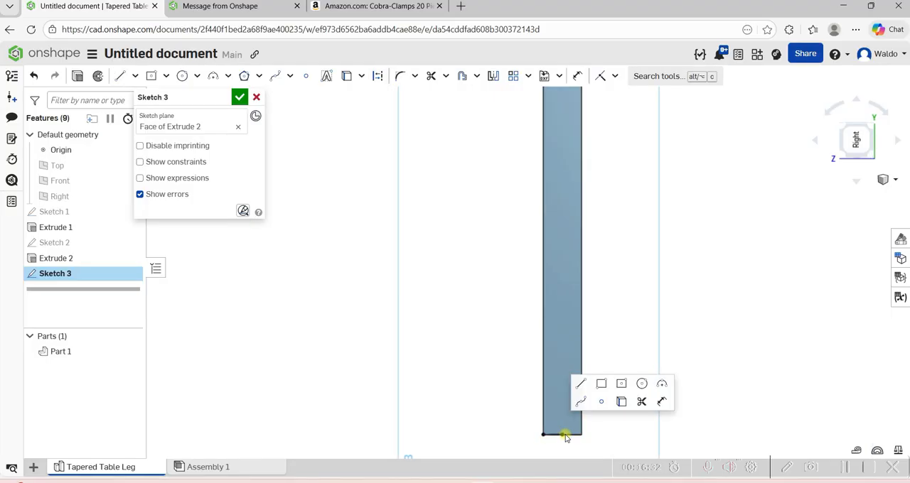
Draw the second taper line from the end of the 1 in bottom line up to the right end of the edge where the taper face begins.
{"action": "left_click", "coordinate": [579, 384]}
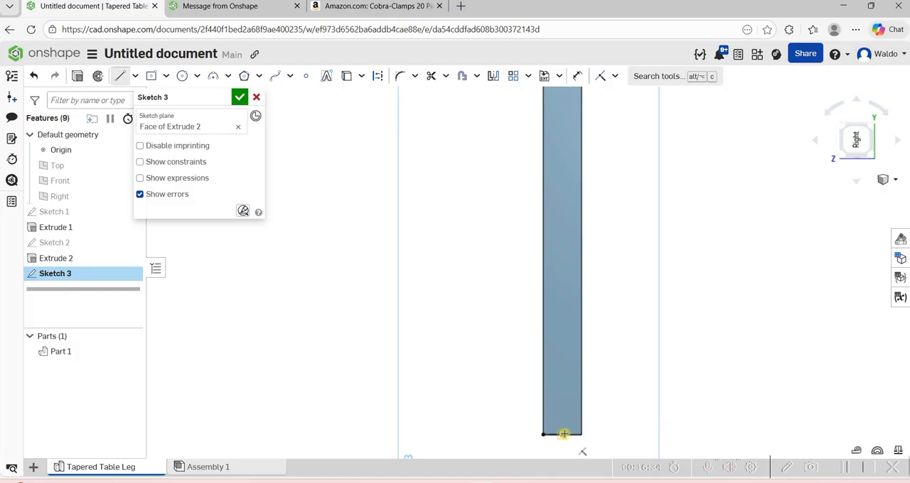
{"action": "scroll", "coordinate": [565, 432], "scroll_direction": "down", "scroll_amount": 5}
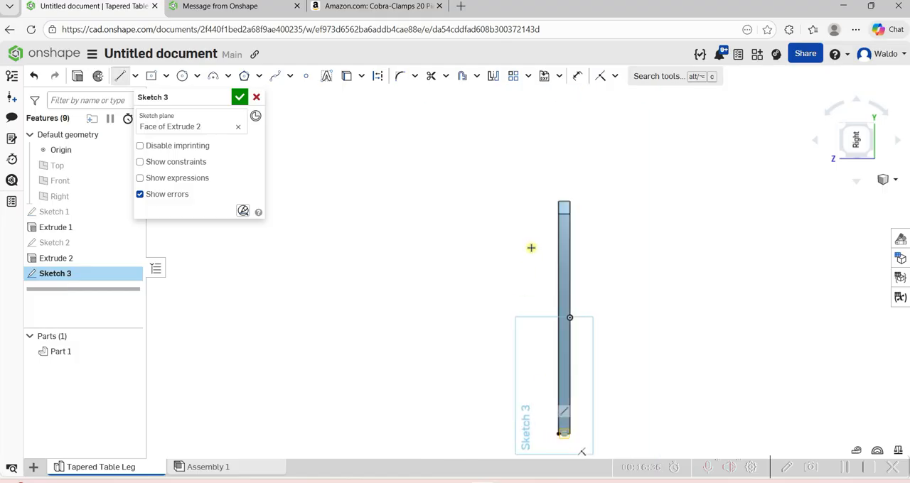
{"action": "scroll", "coordinate": [569, 229], "scroll_direction": "up", "scroll_amount": 5}
{"action": "left_click", "coordinate": [576, 188]}
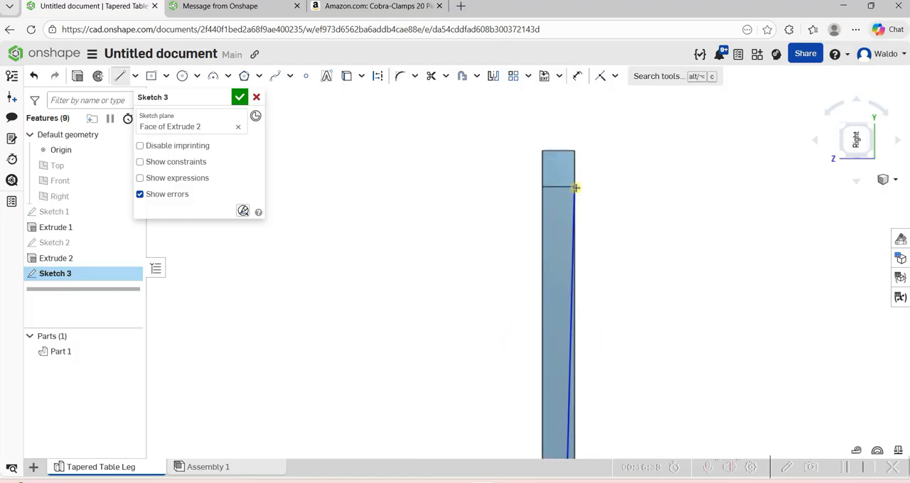
Close the waste wedge down the right edge to the lower right corner and back along the bottom to the taper line.
{"action": "scroll", "coordinate": [576, 187], "scroll_direction": "down", "scroll_amount": 5}
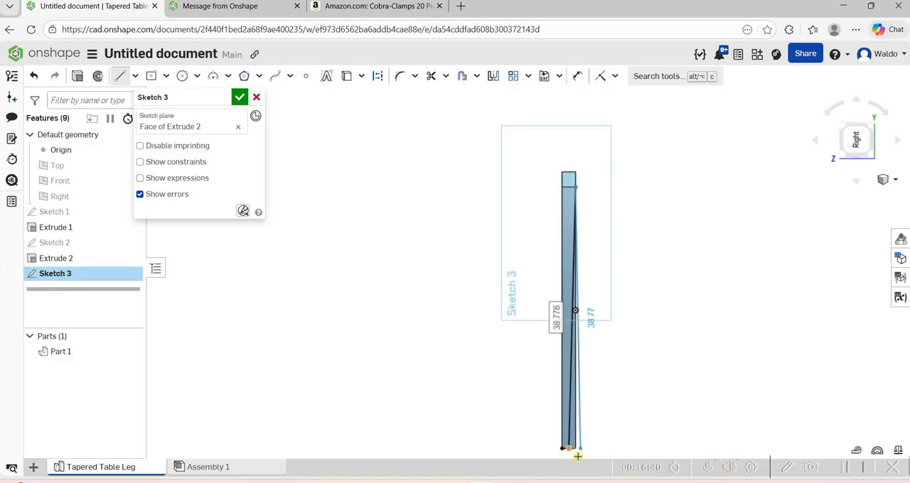
{"action": "scroll", "coordinate": [574, 451], "scroll_direction": "up", "scroll_amount": 3}
{"action": "left_click", "coordinate": [573, 447]}
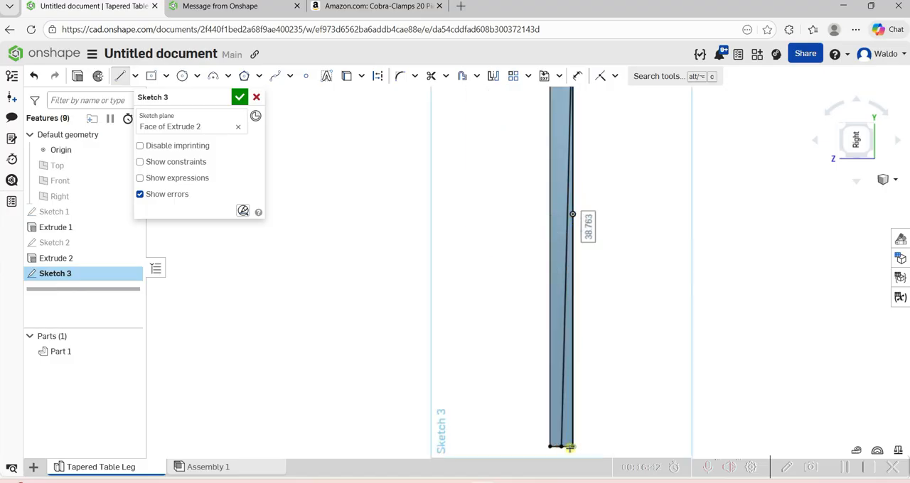
{"action": "key", "text": "Escape"}
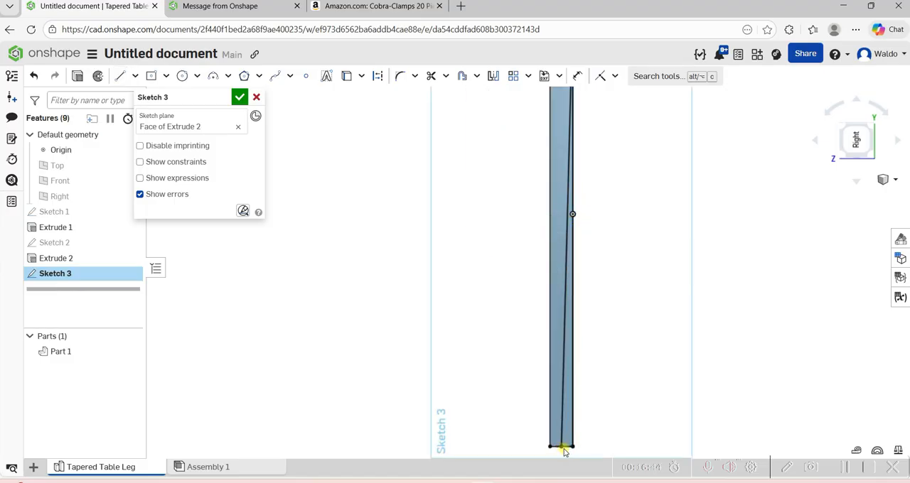
Extrude the wedge region right of the new taper line as a Remove cut Through all.
{"action": "scroll", "coordinate": [609, 398], "scroll_direction": "down", "scroll_amount": 3}
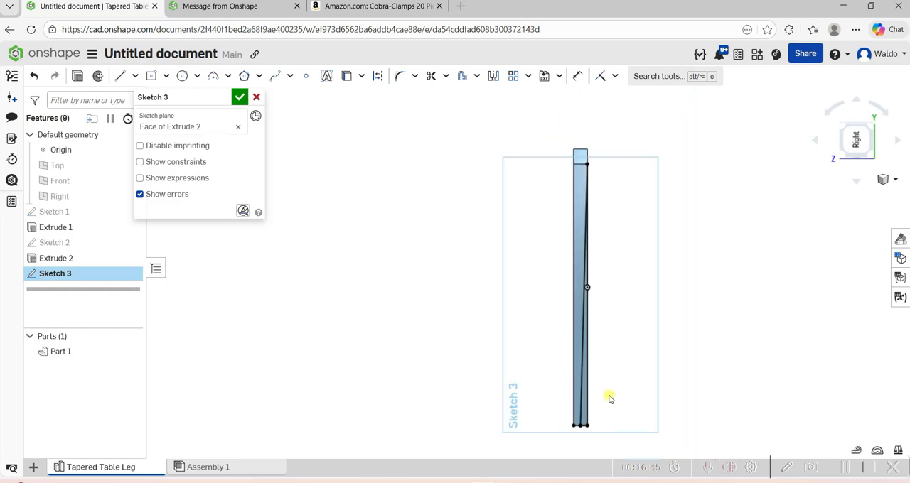
{"action": "left_click", "coordinate": [77, 76]}
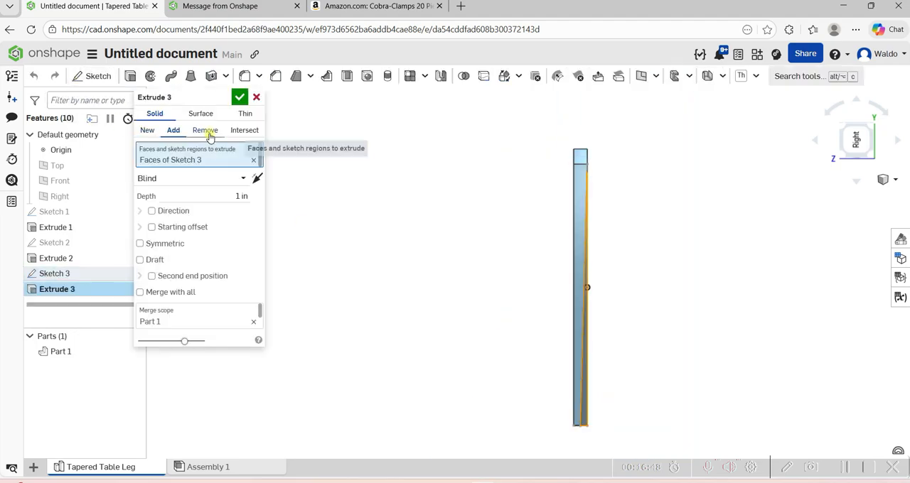
{"action": "left_click", "coordinate": [206, 130]}
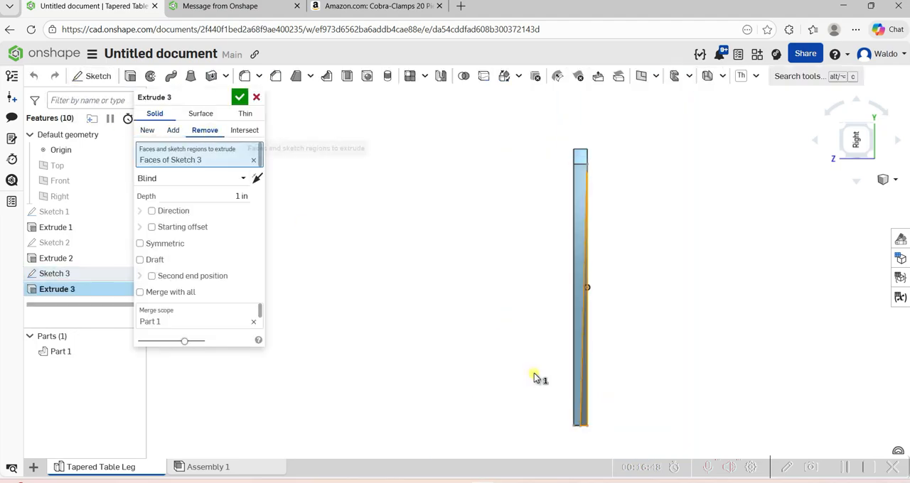
{"action": "left_click", "coordinate": [243, 179]}
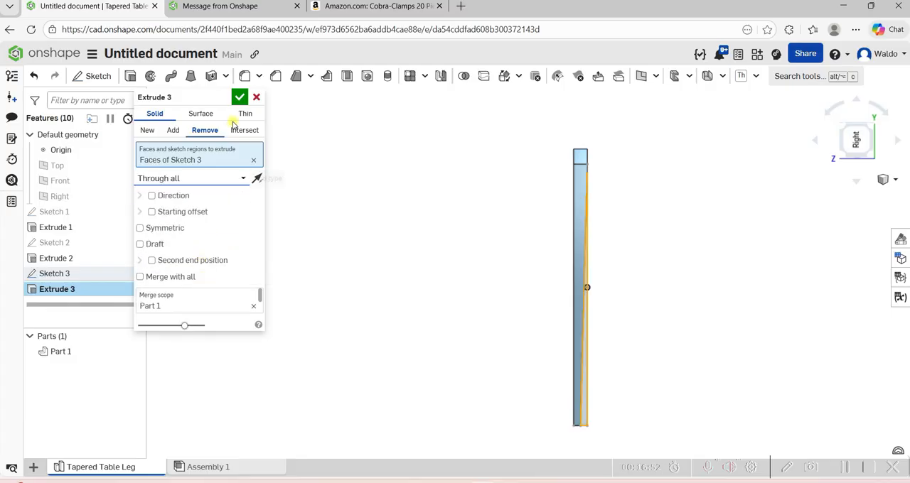
{"action": "left_click", "coordinate": [222, 97]}
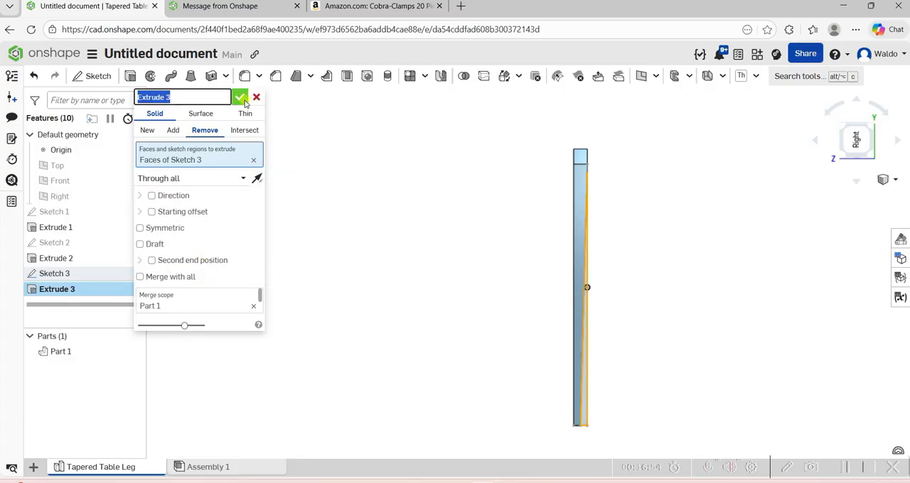
{"action": "left_click", "coordinate": [256, 97]}
{"action": "scroll", "coordinate": [617, 321], "scroll_direction": "up", "scroll_amount": 2}
{"action": "right_click_drag", "start_coordinate": [617, 321], "coordinate": [526, 304]}
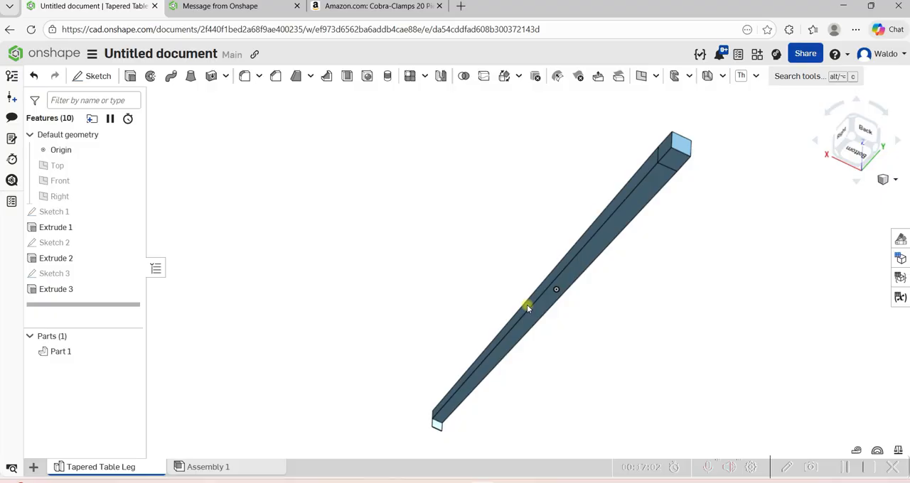
Extrude the small square face at the leg's narrow end as a Remove cut, Blind 1 in deep, and inspect the finished leg.
{"action": "scroll", "coordinate": [452, 441], "scroll_direction": "up", "scroll_amount": 3}
{"action": "scroll", "coordinate": [452, 441], "scroll_direction": "up", "scroll_amount": 2}
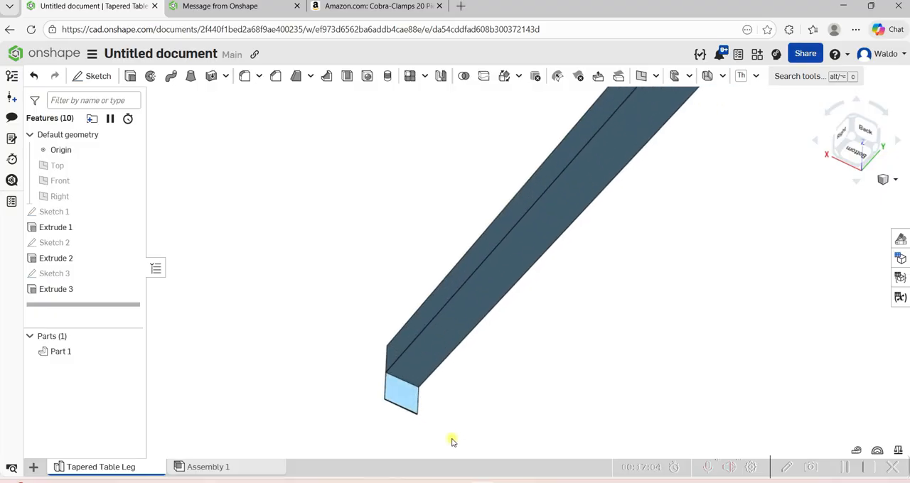
{"action": "left_click", "coordinate": [398, 398]}
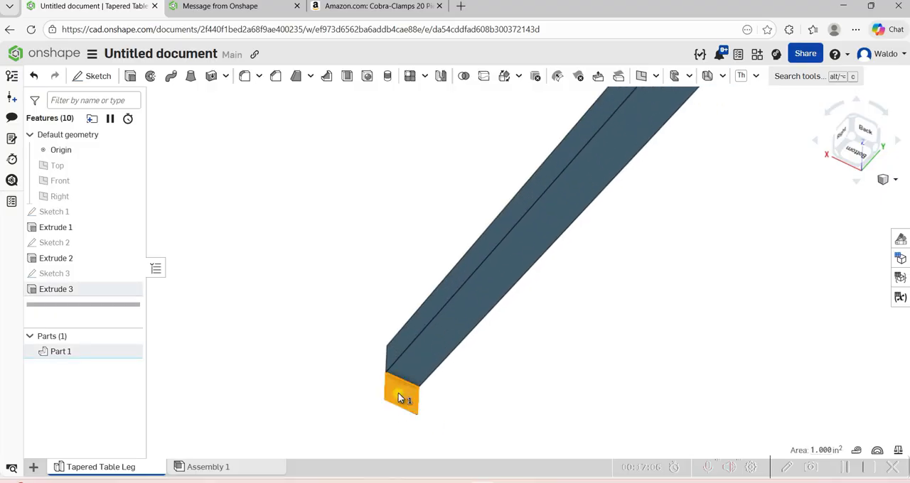
{"action": "left_click", "coordinate": [130, 76]}
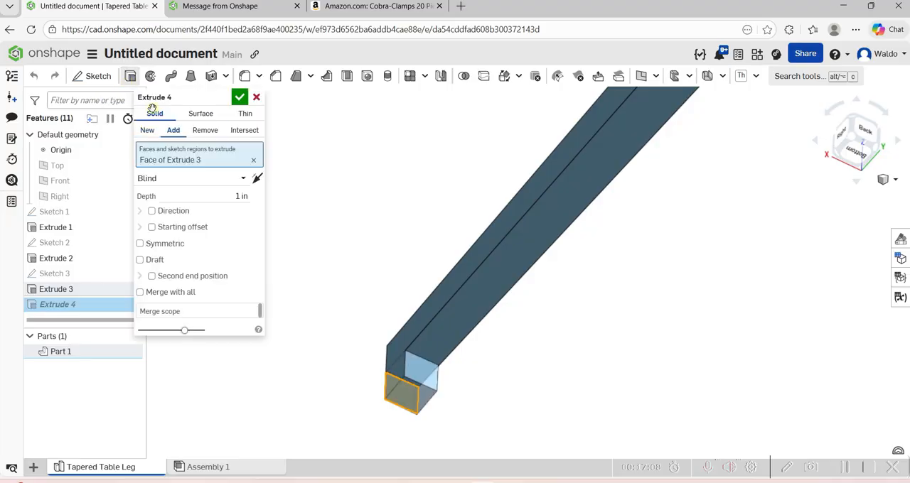
{"action": "left_click", "coordinate": [202, 131]}
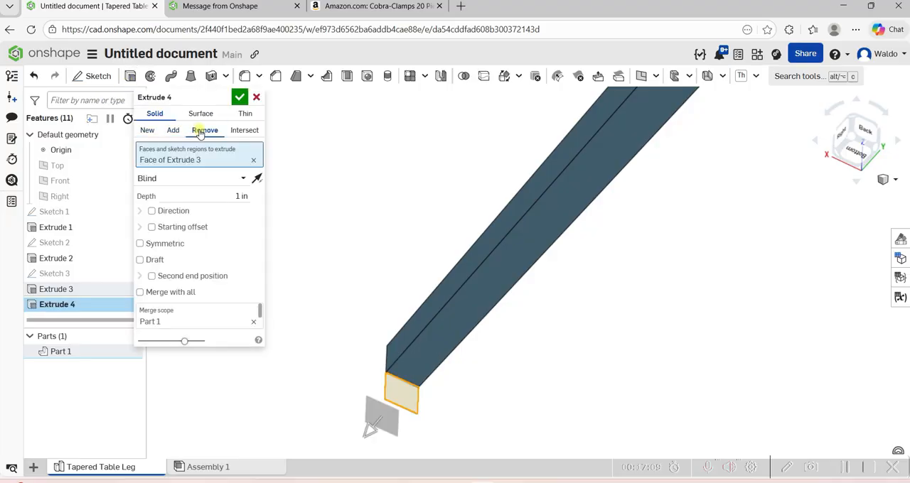
{"action": "left_click", "coordinate": [239, 96]}
{"action": "right_click_drag", "start_coordinate": [409, 256], "coordinate": [498, 235]}
{"action": "scroll", "coordinate": [437, 243], "scroll_direction": "down", "scroll_amount": 8}
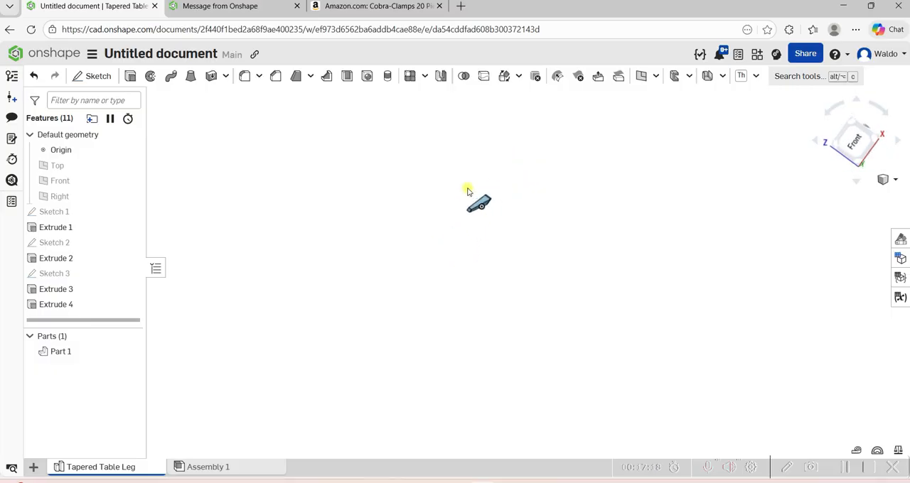
{"action": "right_click_drag", "start_coordinate": [468, 190], "coordinate": [482, 212]}
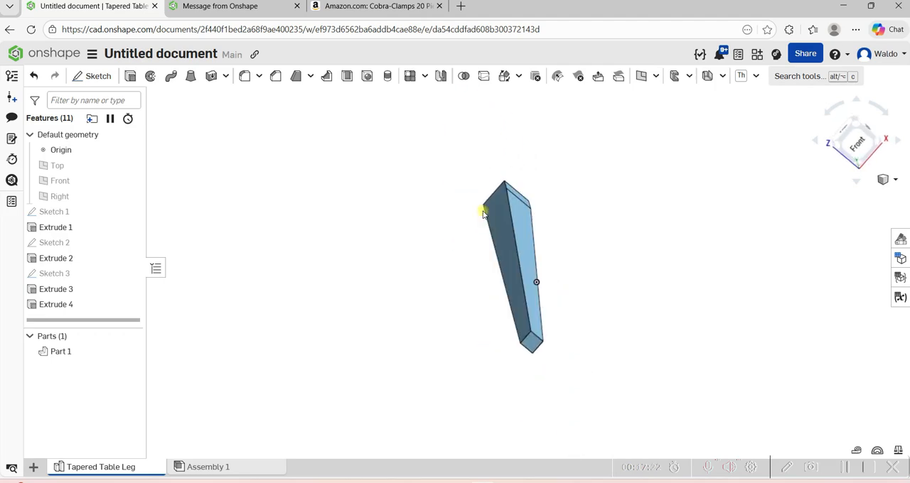
{"action": "right_click_drag", "start_coordinate": [517, 189], "coordinate": [555, 190]}
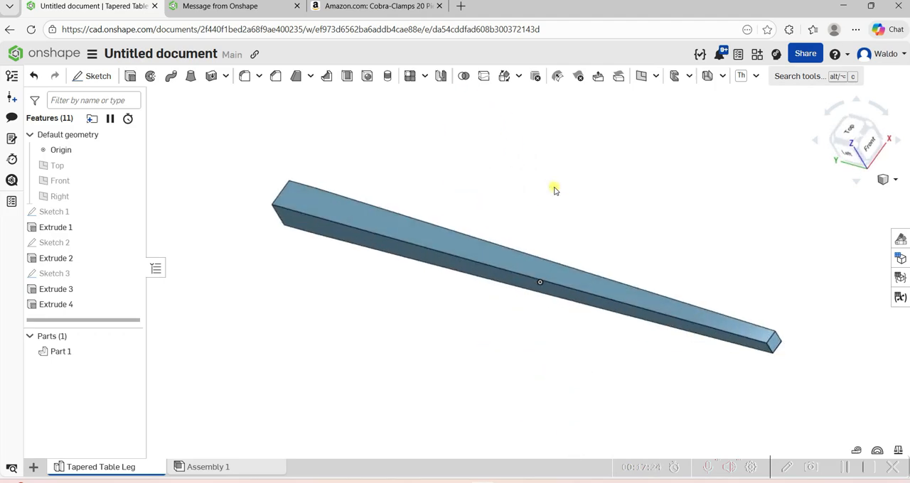
Export Part 1 as a binary STL named Tapered Table Leg - Part 1, in inches at fine resolution, by download.
{"action": "left_click", "coordinate": [92, 53]}
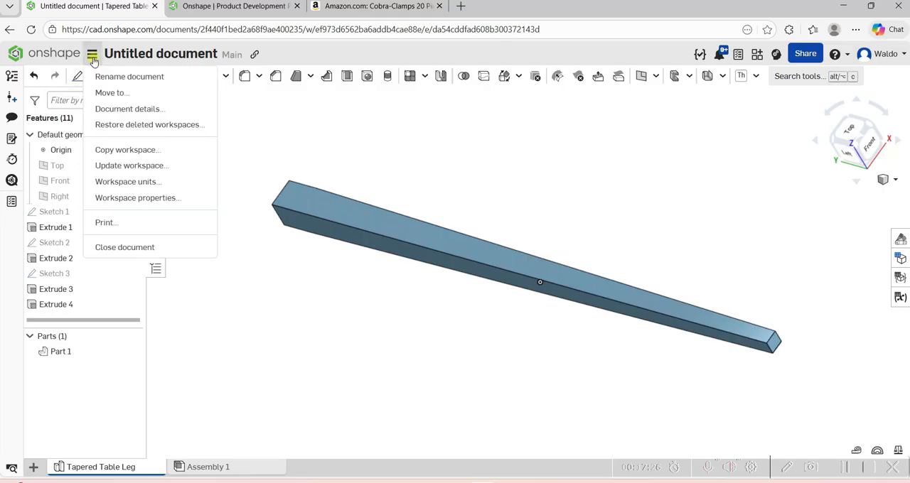
{"action": "right_click", "coordinate": [87, 353]}
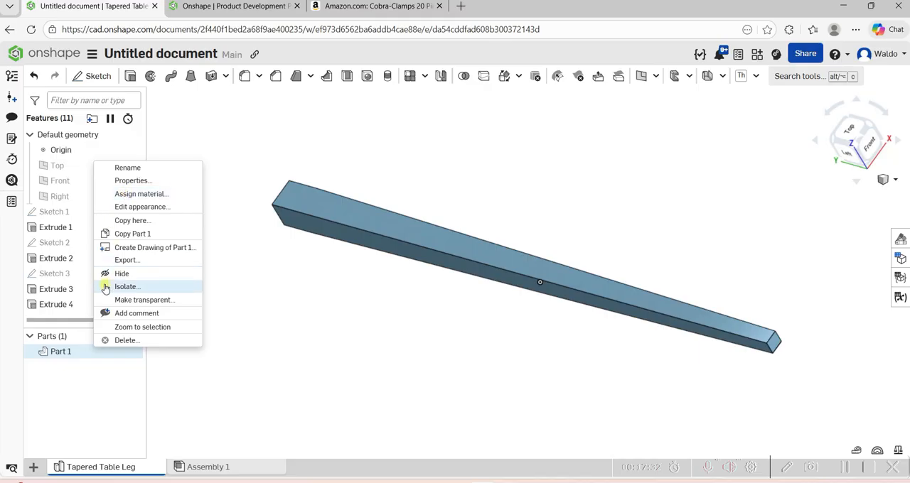
{"action": "left_click", "coordinate": [126, 261]}
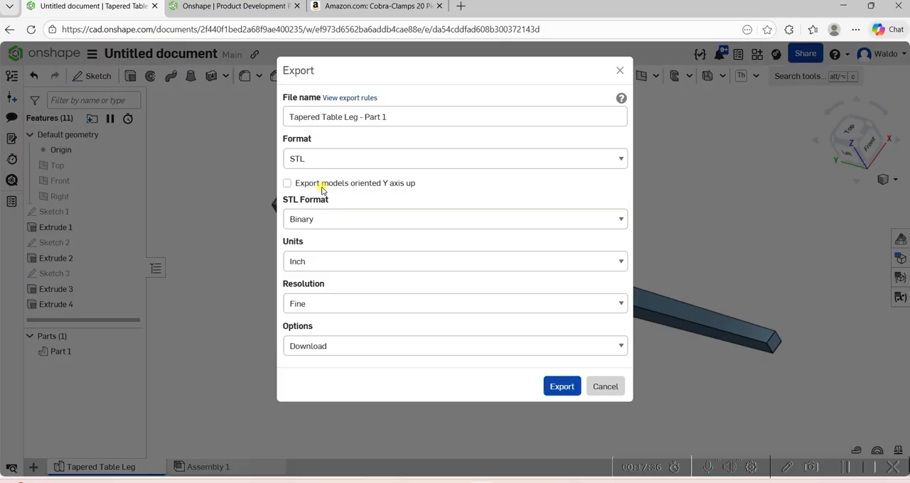
{"action": "left_click", "coordinate": [558, 385]}
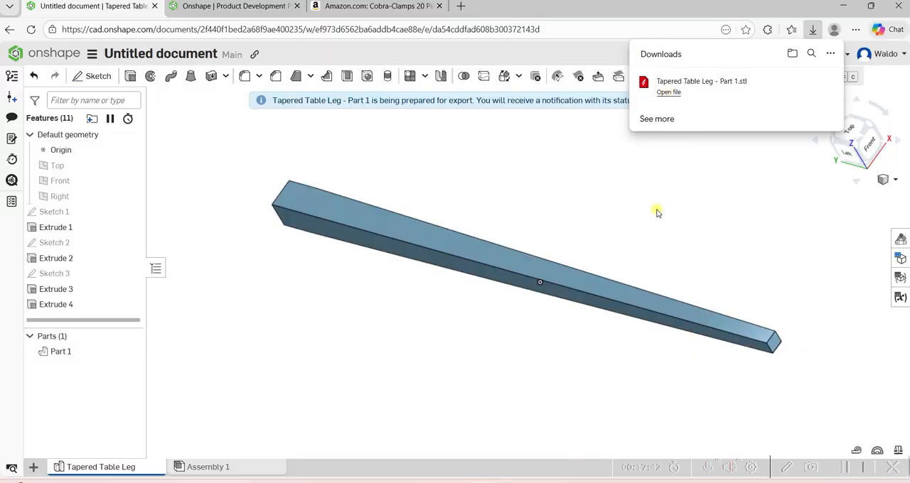
Switch to Aspire and make the Import sheet of the table leg project active.
{"action": "left_click", "coordinate": [666, 431]}
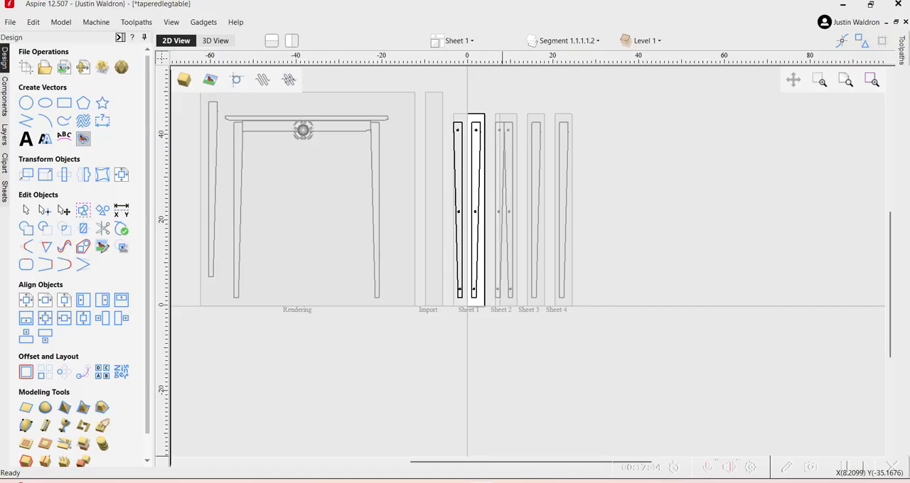
{"action": "left_click", "coordinate": [429, 283]}
{"action": "scroll", "coordinate": [519, 310], "scroll_direction": "up", "scroll_amount": 3}
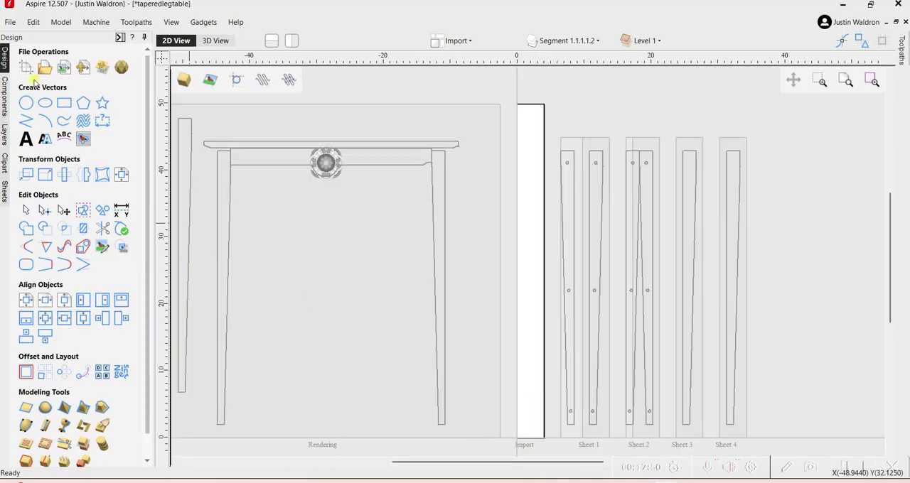
Load the Tapered Table Leg - Part 1 STL file from Downloads for import as a 3D model.
{"action": "left_click", "coordinate": [82, 69]}
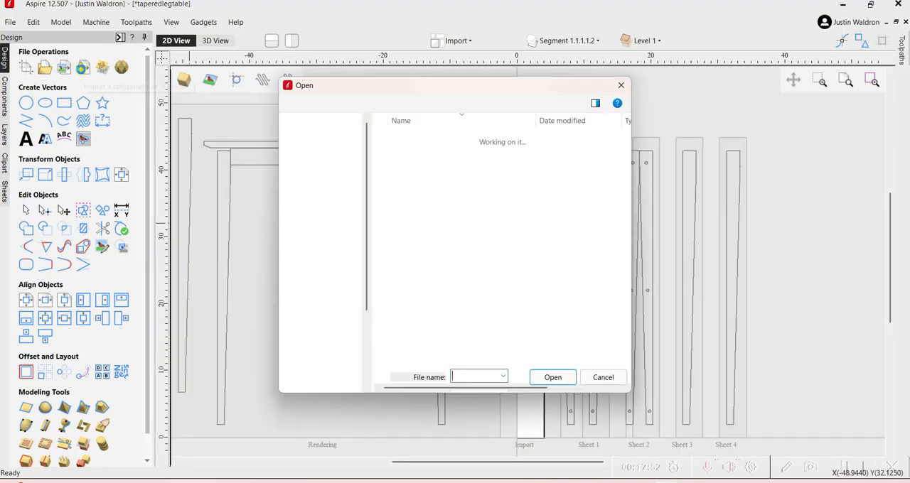
{"action": "left_click", "coordinate": [405, 186]}
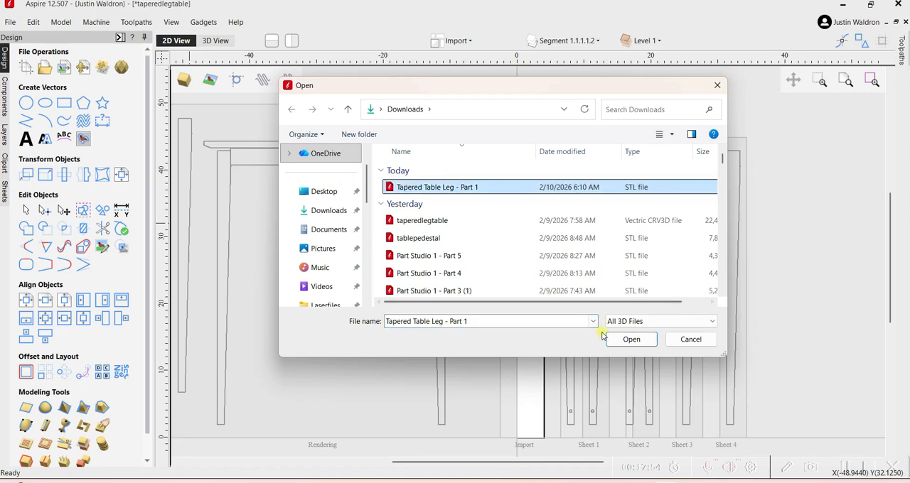
{"action": "left_click", "coordinate": [630, 339]}
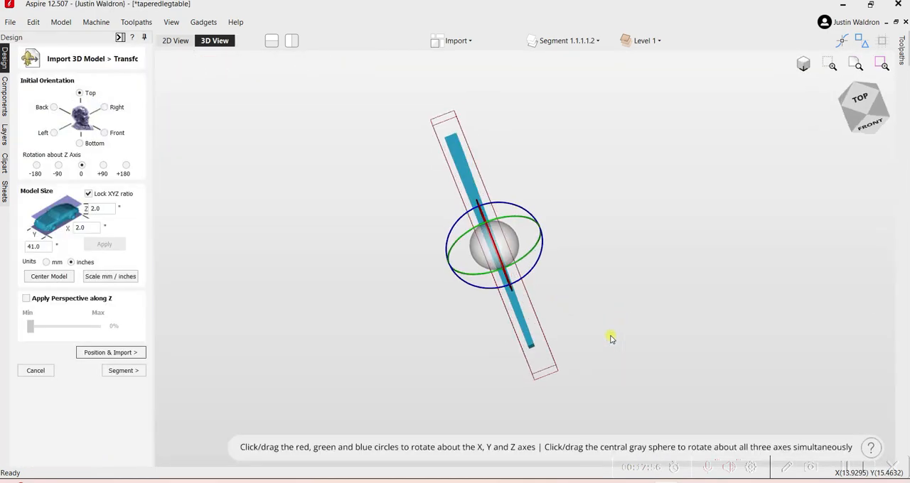
Center the leg model in the Import sheet's material and inspect its placement from the narrow end.
{"action": "scroll", "coordinate": [522, 267], "scroll_direction": "up", "scroll_amount": 5}
{"action": "left_click_drag", "start_coordinate": [523, 288], "coordinate": [354, 302]}
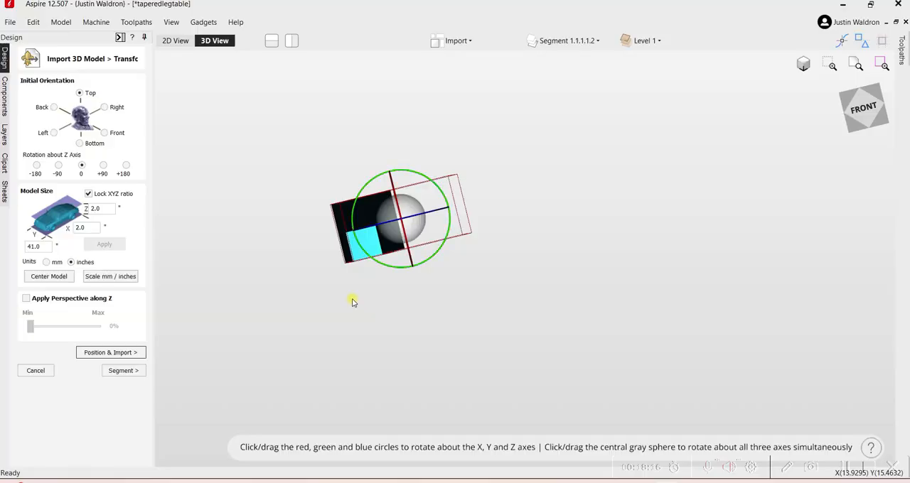
{"action": "left_click", "coordinate": [57, 278]}
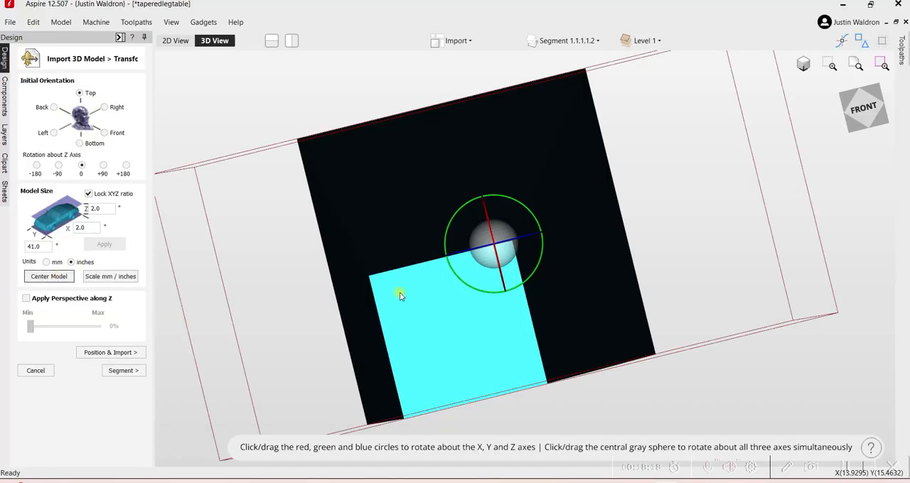
{"action": "scroll", "coordinate": [399, 292], "scroll_direction": "down", "scroll_amount": 5}
{"action": "mouse_move", "coordinate": [403, 262]}
{"action": "left_mouse_down"}
{"action": "mouse_move", "coordinate": [493, 247]}
{"action": "mouse_move", "coordinate": [475, 266]}
{"action": "mouse_move", "coordinate": [413, 278]}
{"action": "mouse_move", "coordinate": [405, 270]}
{"action": "left_mouse_up"}
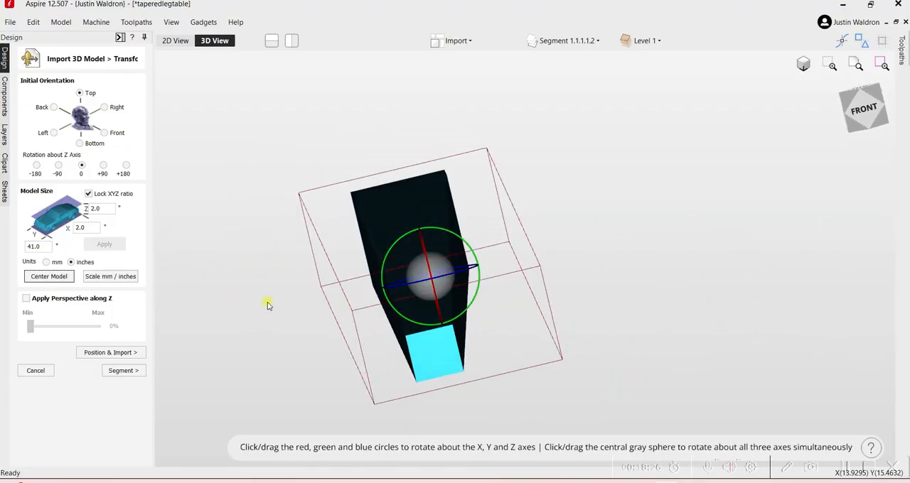
Position the leg fully above the modeling plane with a depth below top of 2.0 inches, and import it with both sides.
{"action": "left_click", "coordinate": [112, 353]}
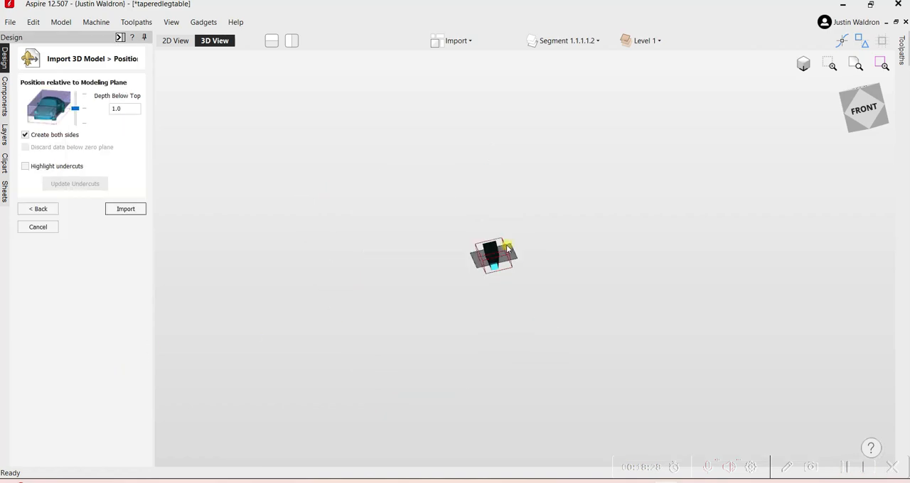
{"action": "left_click_drag", "start_coordinate": [509, 250], "coordinate": [565, 231]}
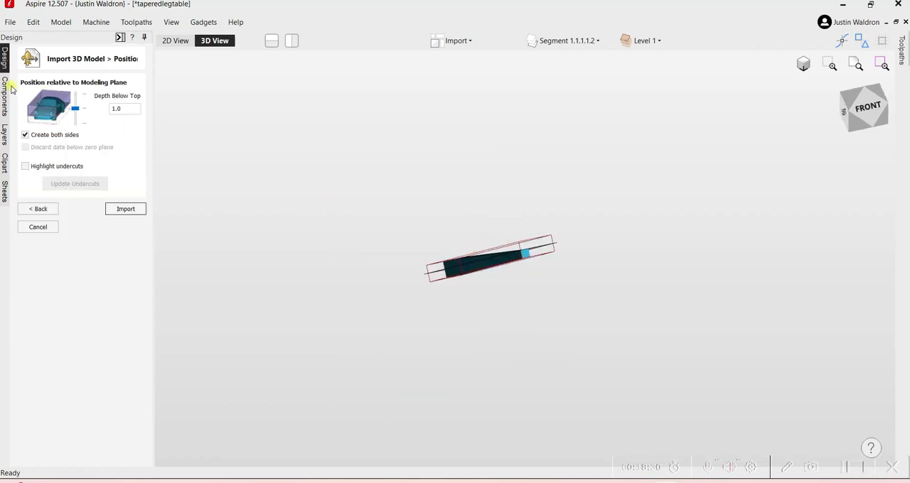
{"action": "left_click_drag", "start_coordinate": [76, 109], "coordinate": [74, 140]}
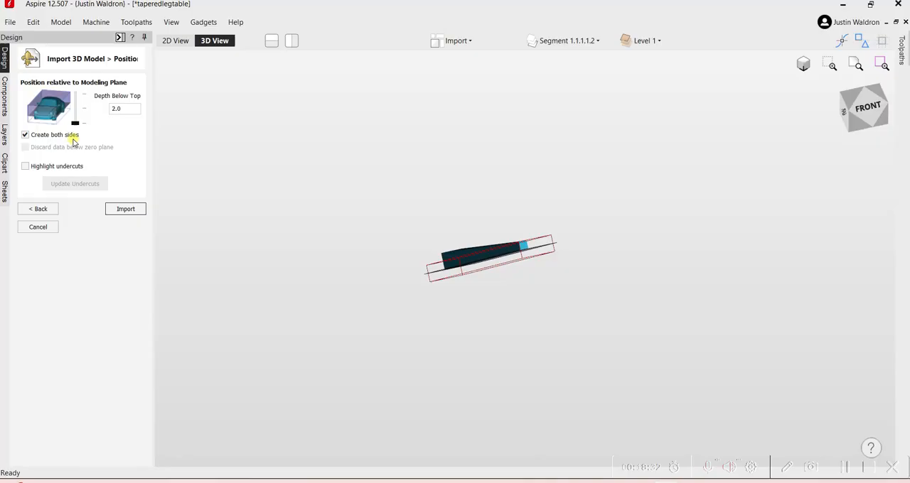
{"action": "scroll", "coordinate": [463, 225], "scroll_direction": "up", "scroll_amount": 3}
{"action": "left_click_drag", "start_coordinate": [463, 225], "coordinate": [523, 291]}
{"action": "left_click", "coordinate": [122, 209]}
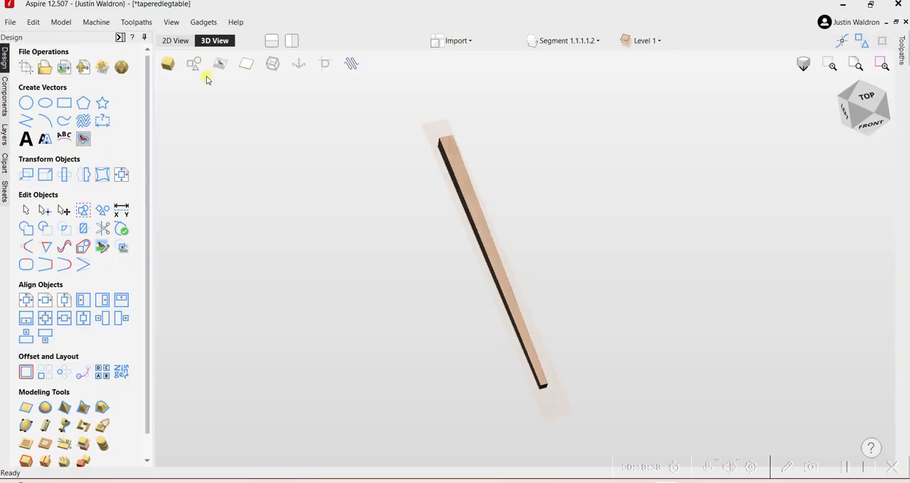
Create a vector boundary around the imported leg component in the 2D view.
{"action": "left_click", "coordinate": [176, 41]}
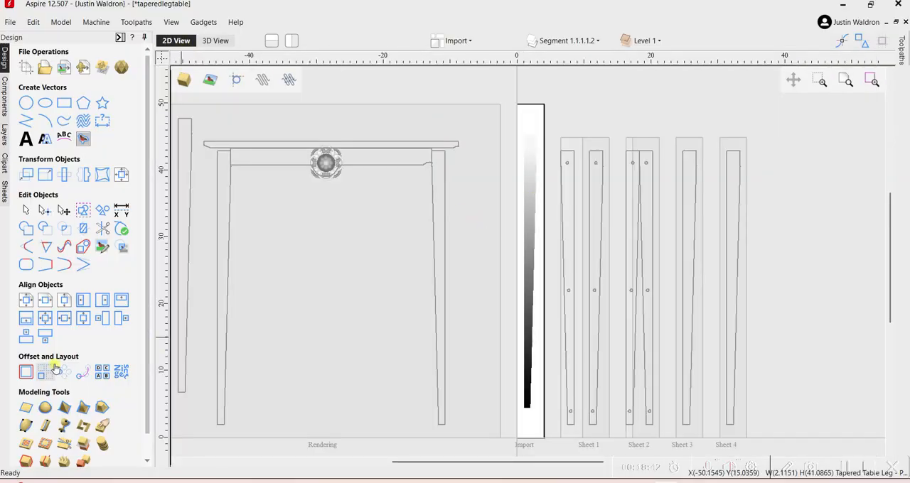
{"action": "scroll", "coordinate": [48, 371], "scroll_direction": "down", "scroll_amount": 1}
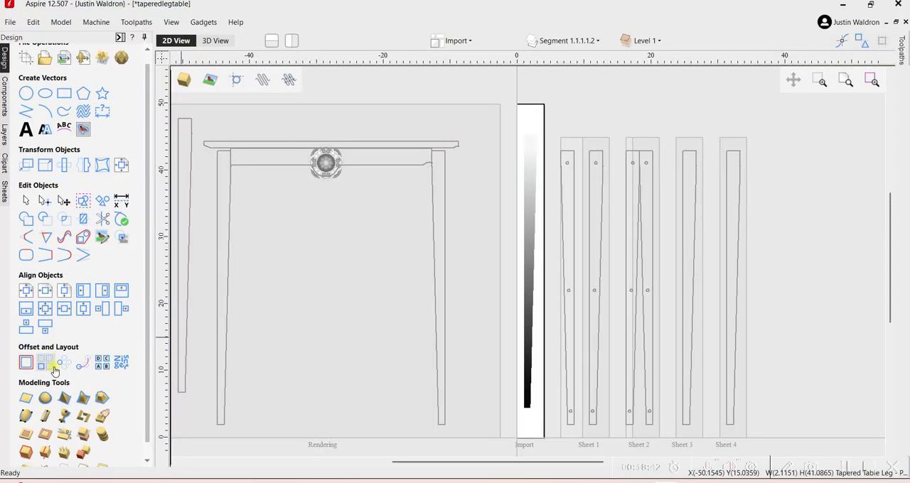
{"action": "left_click", "coordinate": [25, 453]}
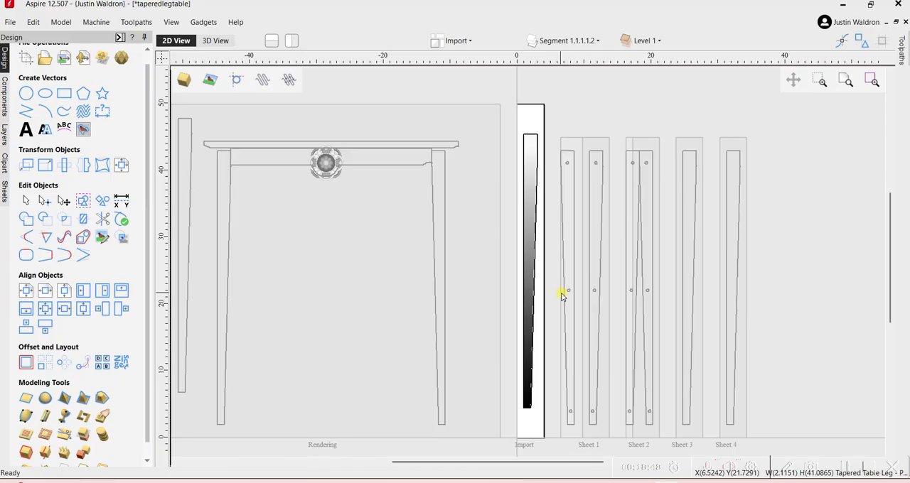
Close the toolpath preview and start a 3D roughing toolpath for the imported leg, bringing up the Import sheet's material setup.
{"action": "left_click", "coordinate": [119, 37]}
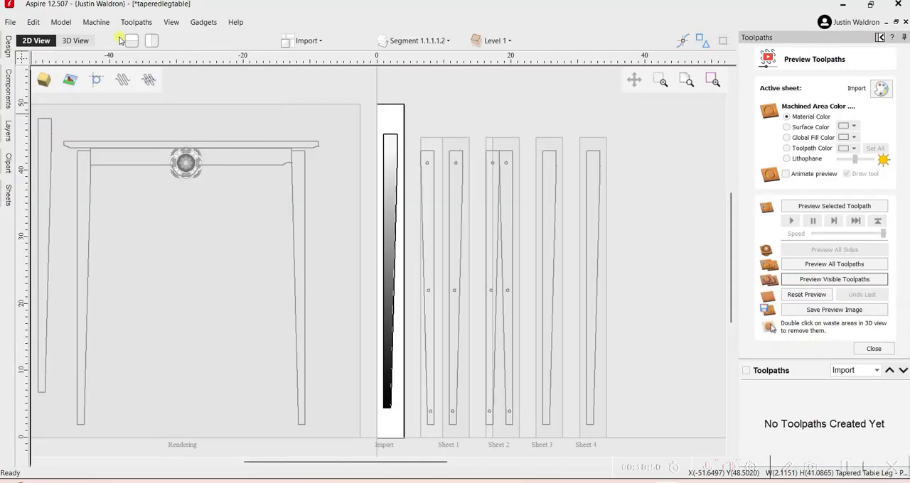
{"action": "left_click", "coordinate": [867, 349]}
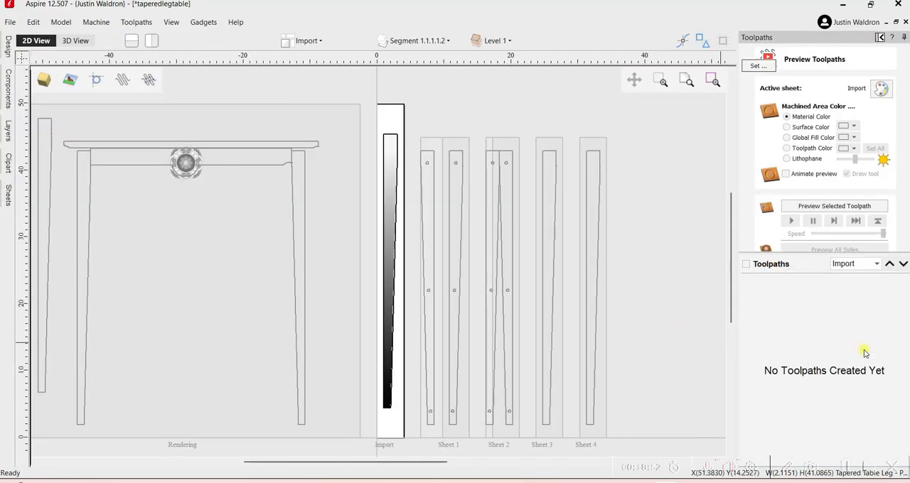
{"action": "scroll", "coordinate": [403, 201], "scroll_direction": "up", "scroll_amount": 2}
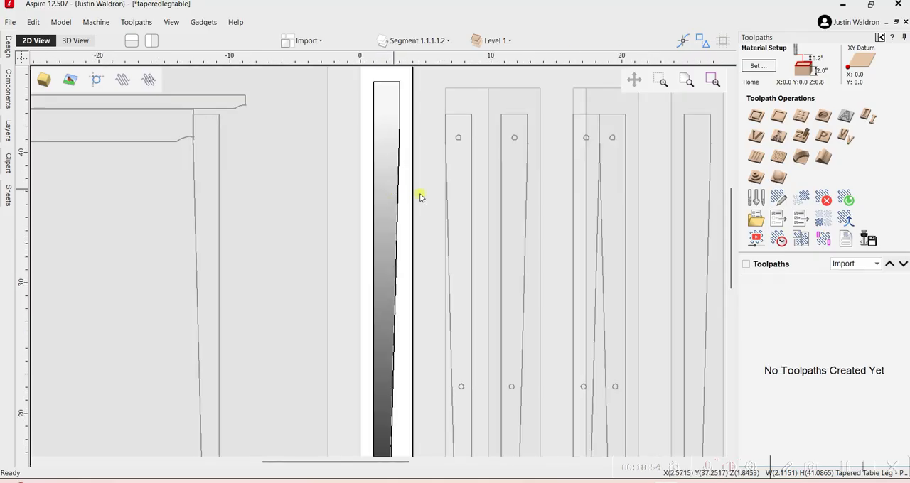
{"action": "left_click", "coordinate": [757, 178]}
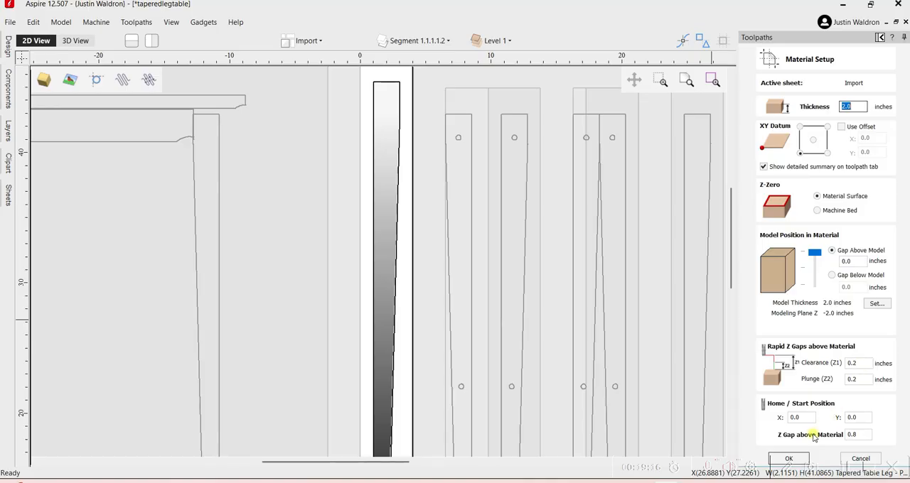
Accept the Import sheet's material setup and assign the #46315-K 1/4" upcut spiral end mill to the 3D roughing toolpath.
{"action": "left_click", "coordinate": [807, 455]}
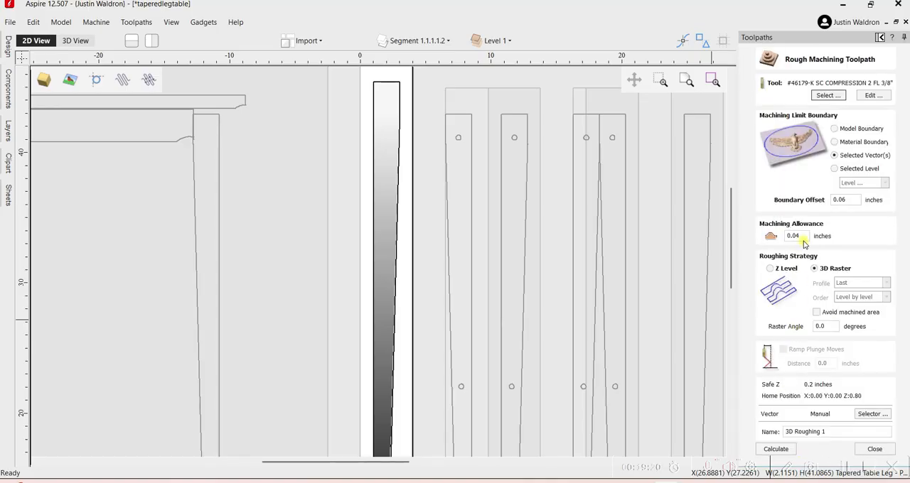
{"action": "left_click", "coordinate": [826, 95]}
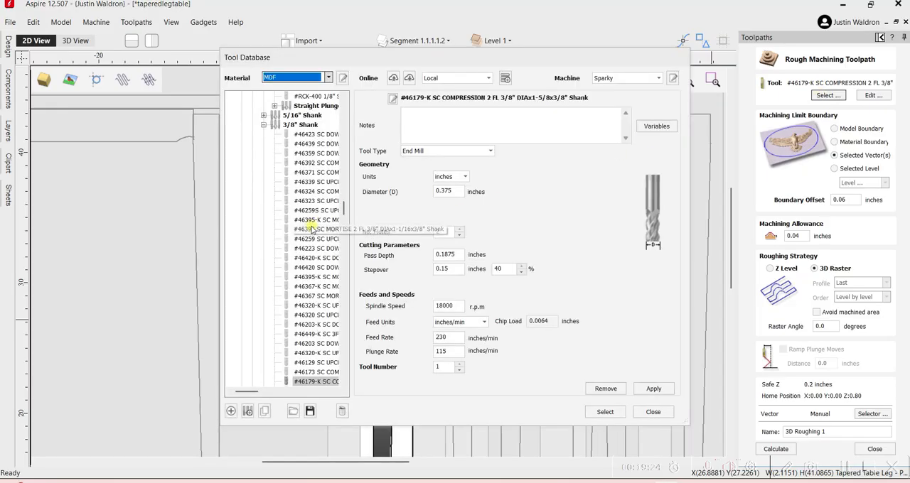
{"action": "scroll", "coordinate": [312, 217], "scroll_direction": "up", "scroll_amount": 10}
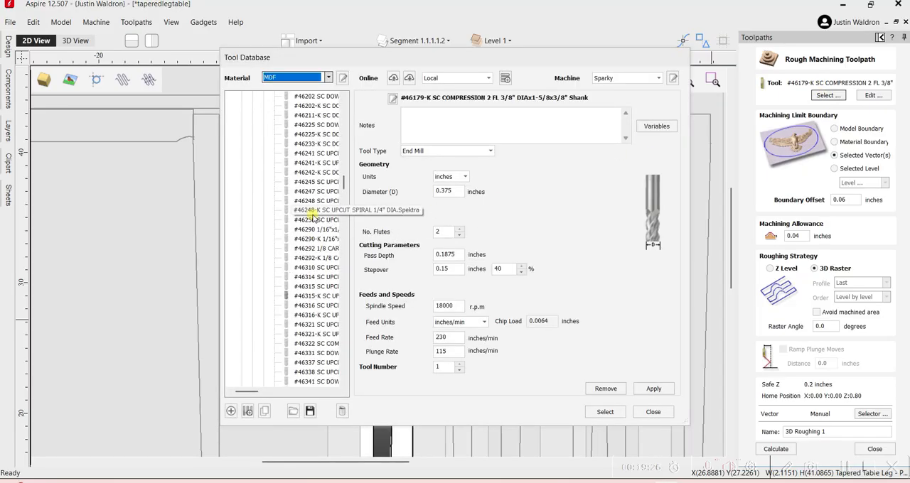
{"action": "left_click", "coordinate": [316, 296]}
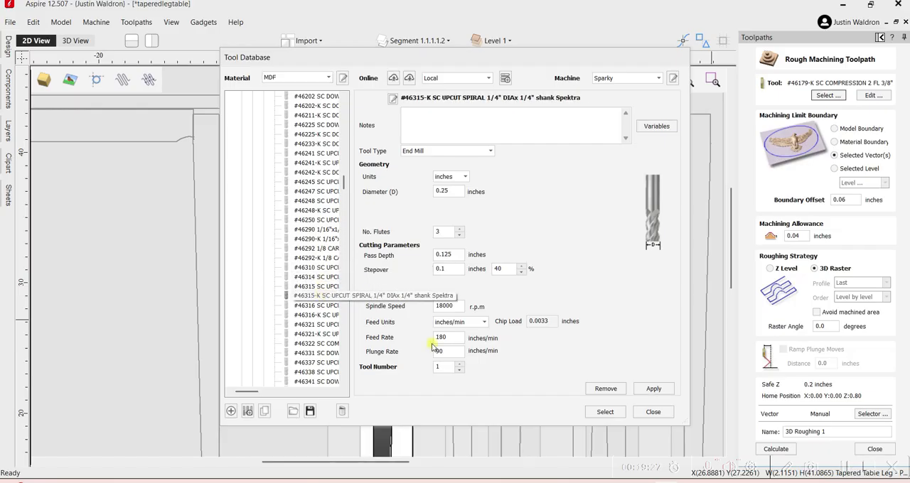
{"action": "left_click", "coordinate": [605, 413]}
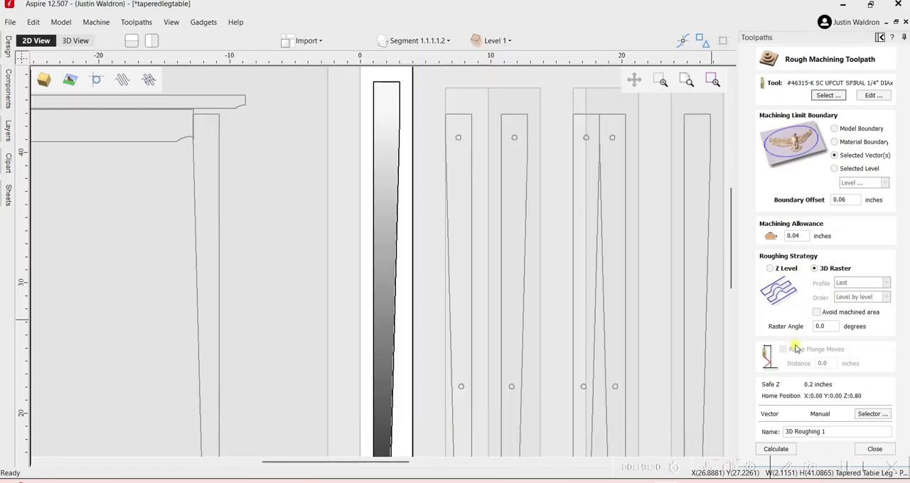
Calculate the roughing toolpath within the leg's boundary vector, using the Z Level strategy and ramp plunge moves of .25 inches.
{"action": "left_click", "coordinate": [771, 269]}
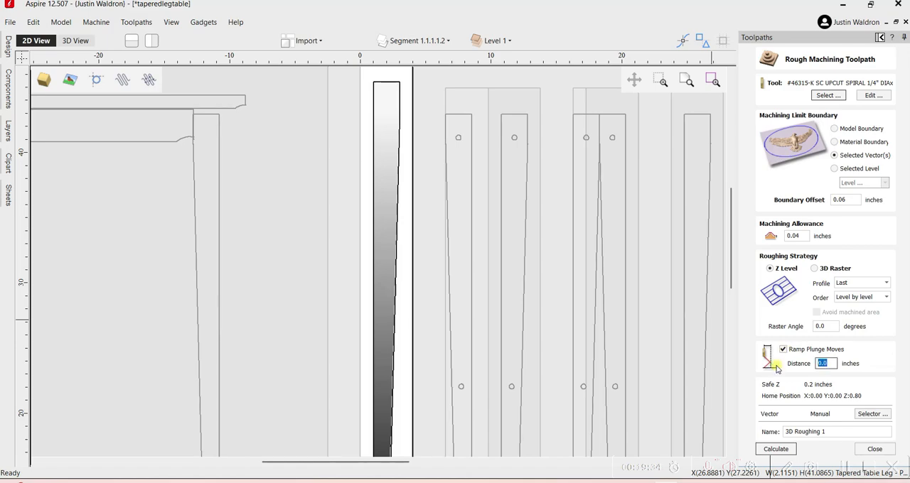
{"action": "left_click", "coordinate": [828, 95]}
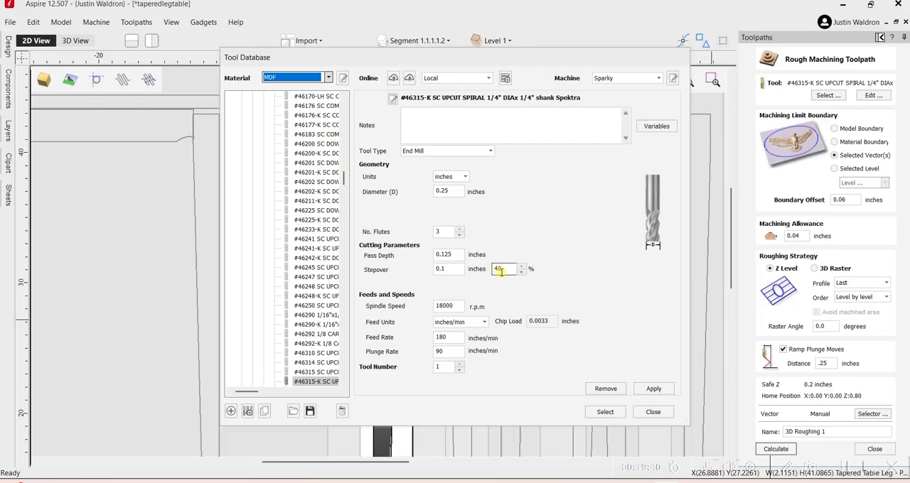
{"action": "left_click", "coordinate": [653, 412]}
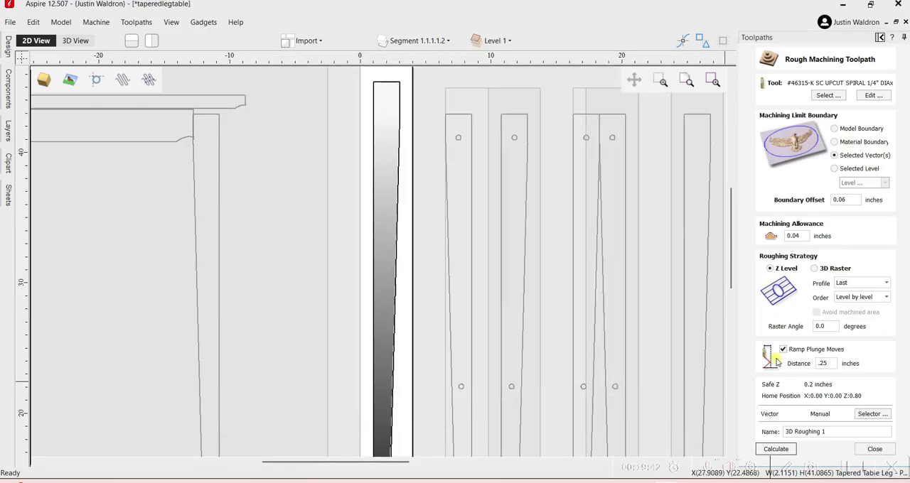
{"action": "left_click", "coordinate": [776, 449]}
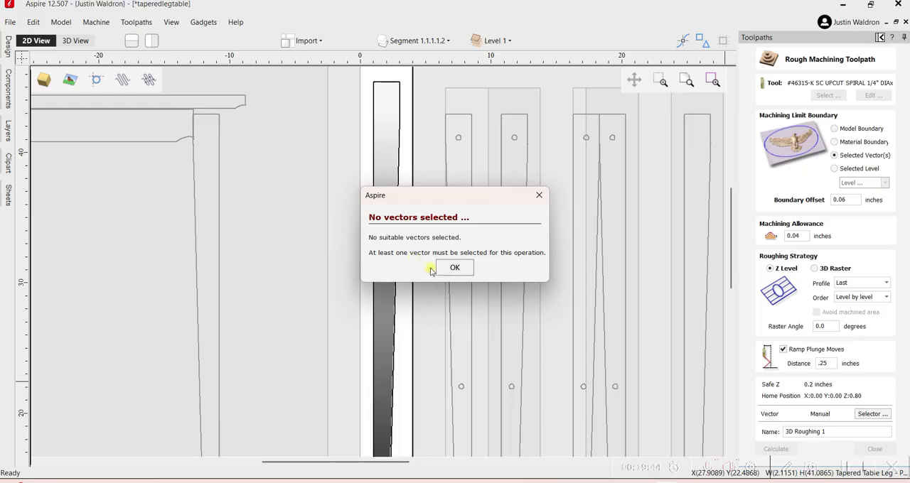
{"action": "left_click", "coordinate": [440, 269]}
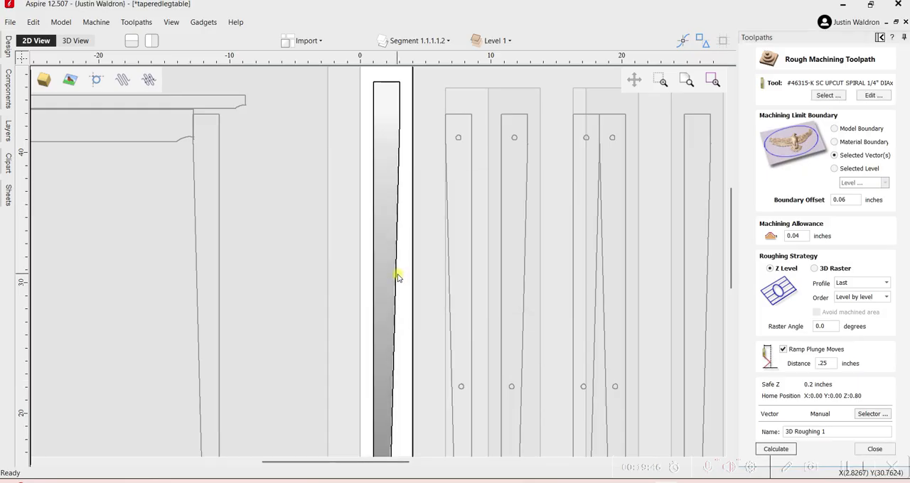
{"action": "left_click", "coordinate": [398, 277]}
{"action": "left_click", "coordinate": [776, 448]}
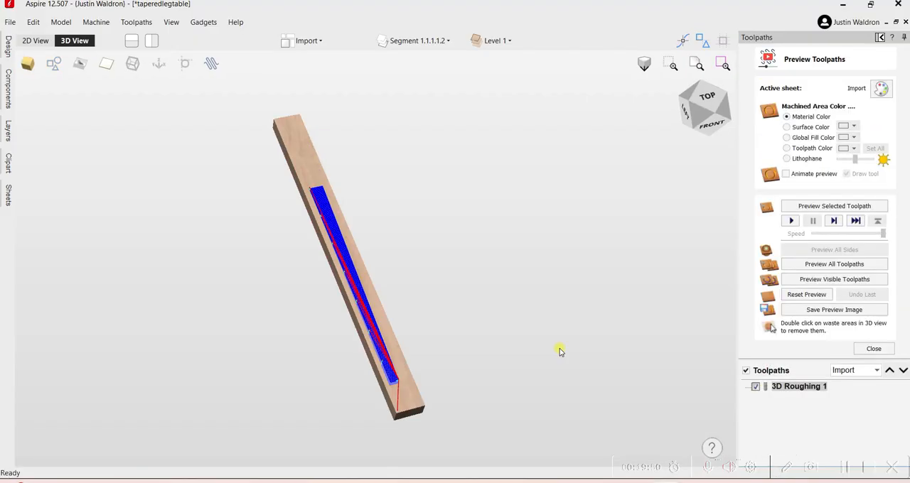
Preview the 3D roughing toolpath and examine the steps it leaves along the leg.
{"action": "left_click_drag", "start_coordinate": [410, 353], "coordinate": [387, 376]}
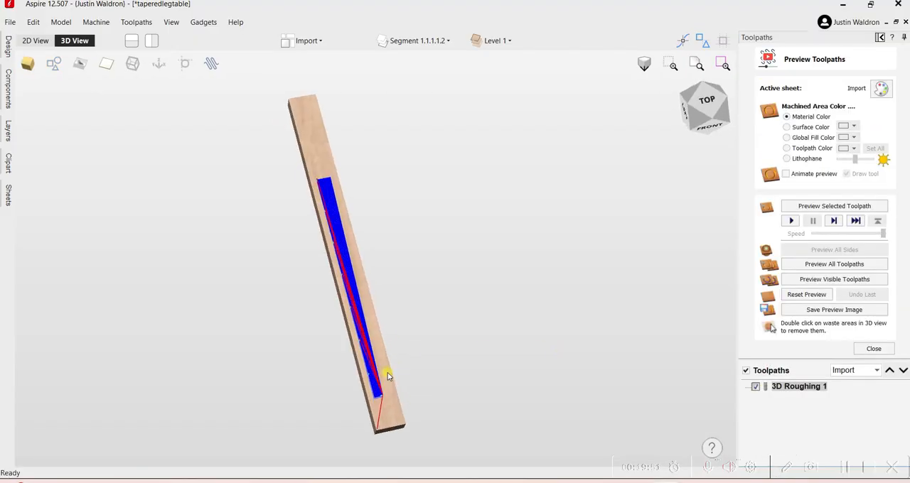
{"action": "left_click", "coordinate": [801, 282]}
{"action": "scroll", "coordinate": [364, 359], "scroll_direction": "up", "scroll_amount": 3}
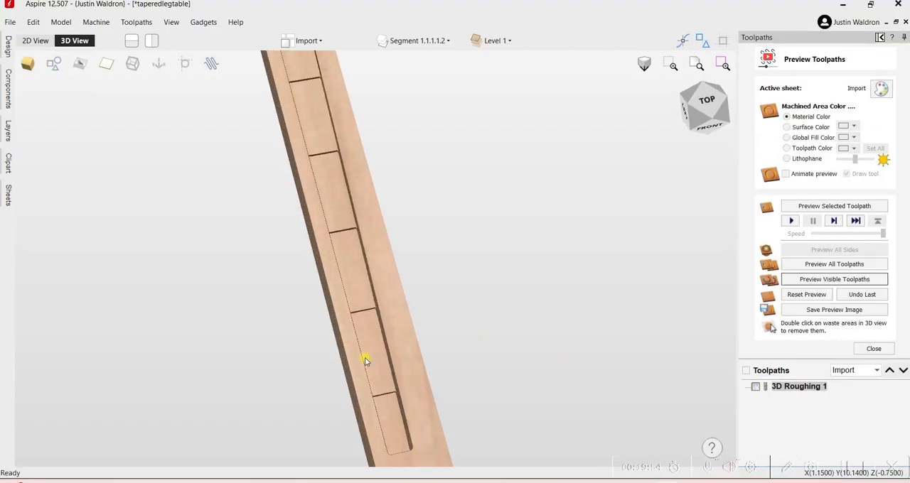
{"action": "left_click_drag", "start_coordinate": [365, 359], "coordinate": [311, 332]}
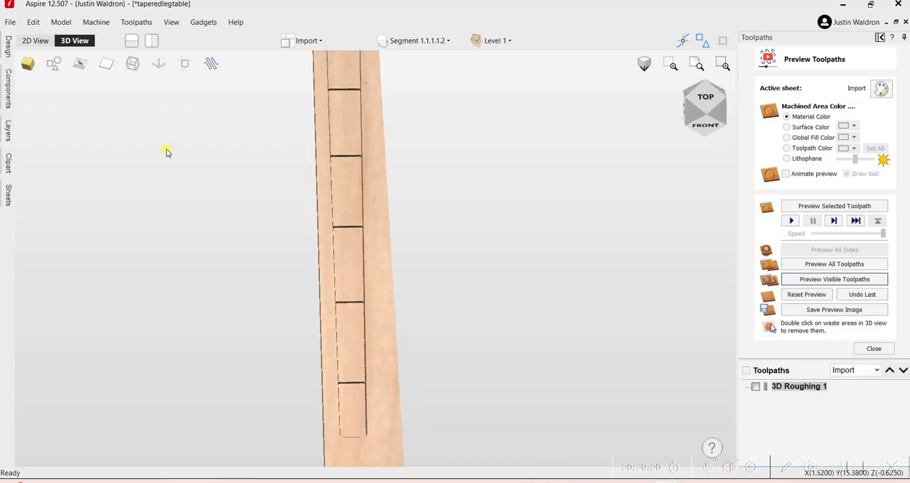
Calculate an outside profile toolpath around the leg boundary with the 1/4" end mill, cutting through at 2.01 inches deep.
{"action": "left_click", "coordinate": [35, 40]}
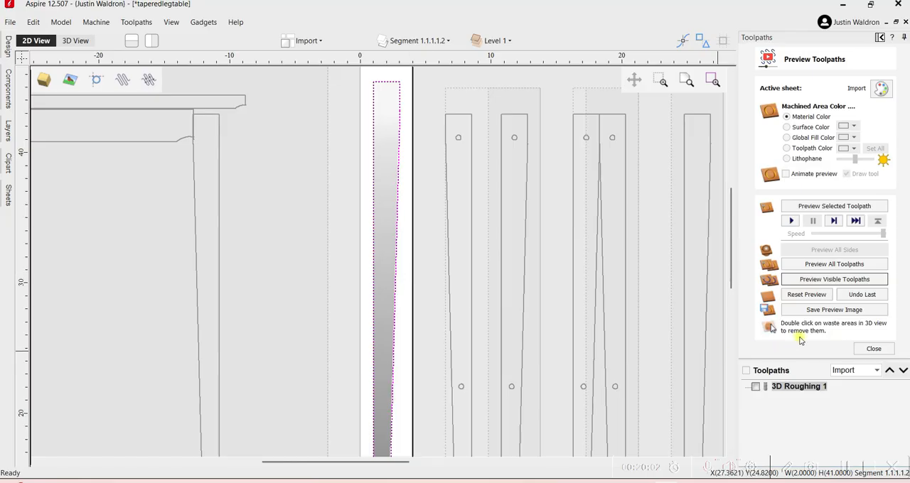
{"action": "left_click", "coordinate": [873, 348]}
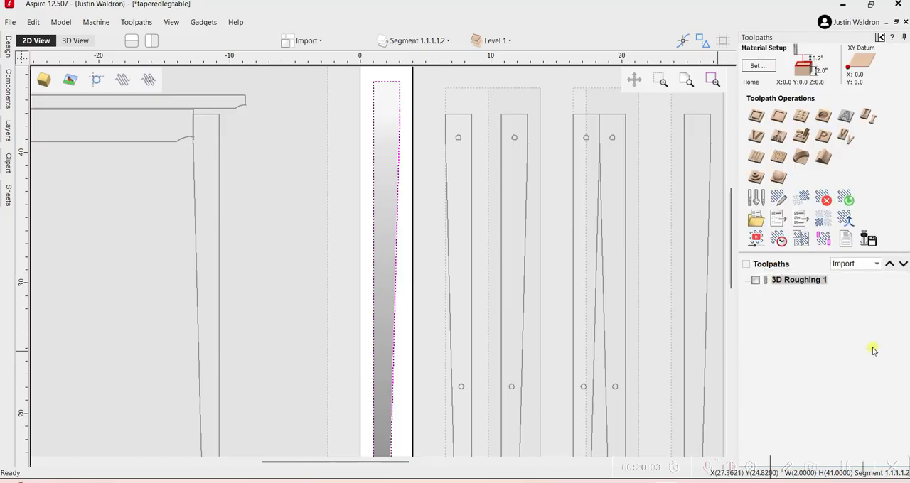
{"action": "left_click", "coordinate": [757, 116]}
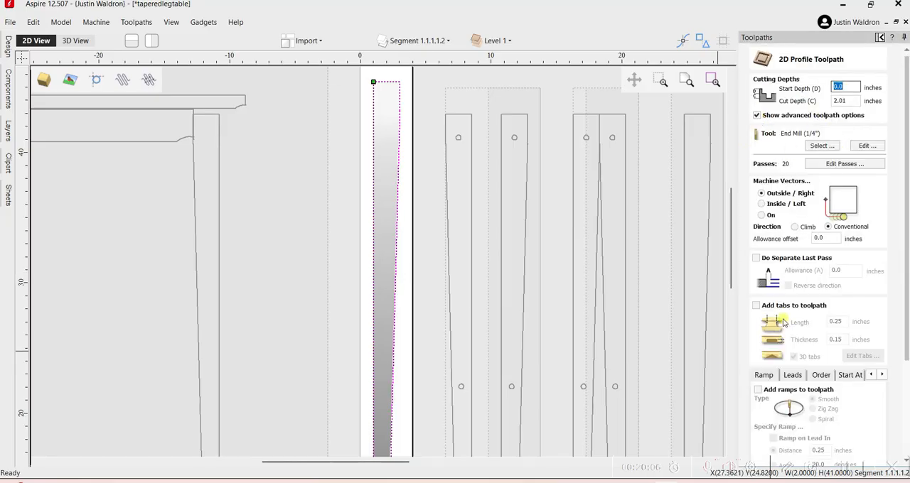
{"action": "scroll", "coordinate": [784, 398], "scroll_direction": "down", "scroll_amount": 4}
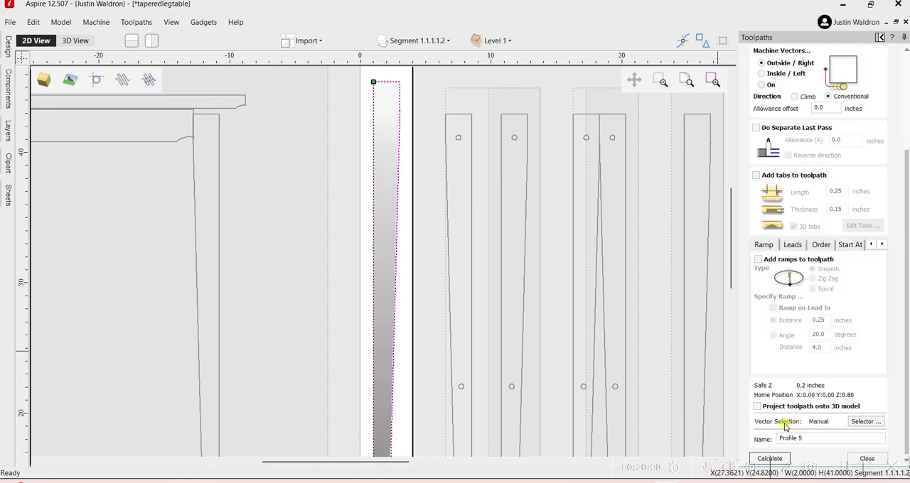
{"action": "left_click", "coordinate": [770, 458]}
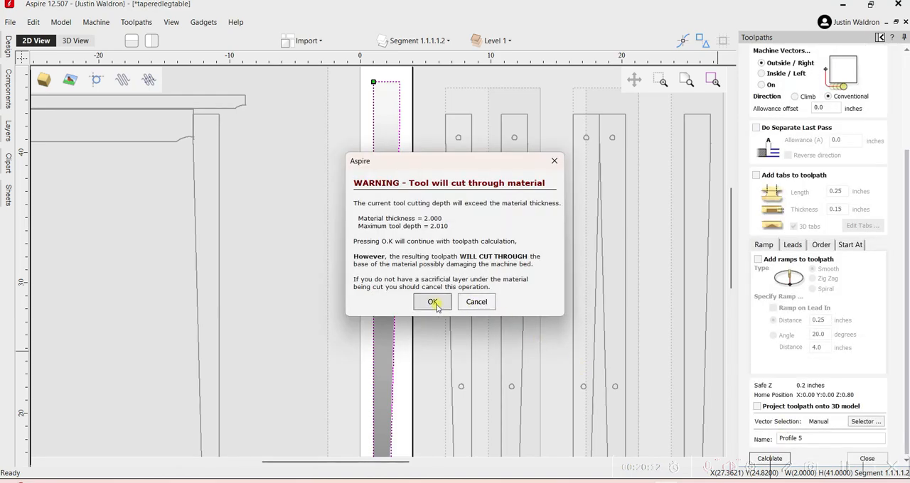
{"action": "left_click", "coordinate": [432, 301]}
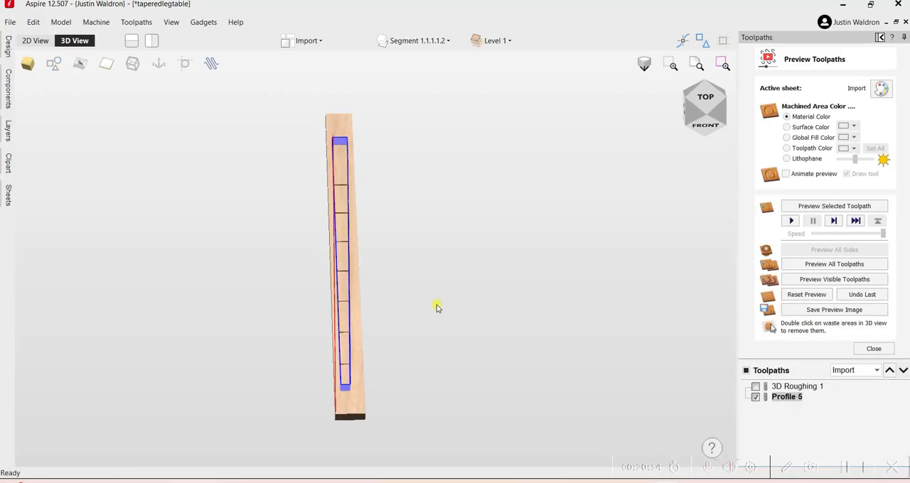
Preview the roughing and profile toolpaths together and examine the cut-out leg's stepped face and sides.
{"action": "left_click", "coordinate": [786, 265]}
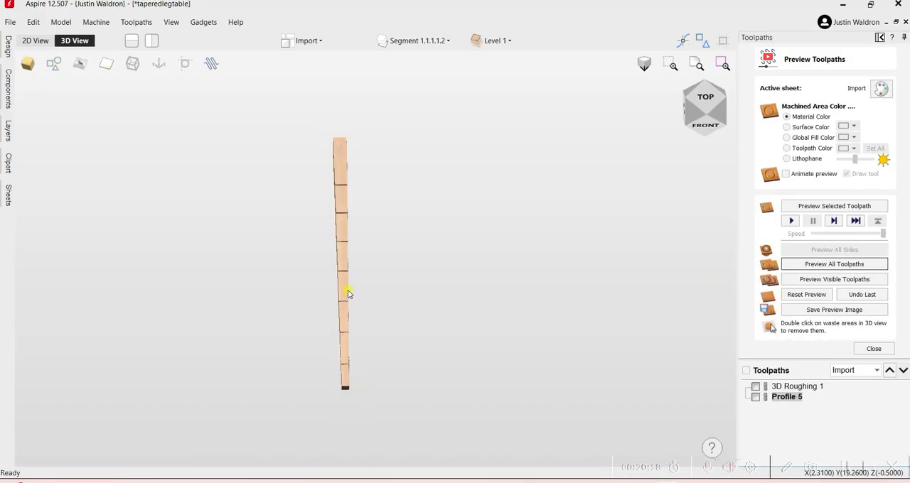
{"action": "scroll", "coordinate": [347, 290], "scroll_direction": "up", "scroll_amount": 3}
{"action": "left_click_drag", "start_coordinate": [334, 307], "coordinate": [338, 236]}
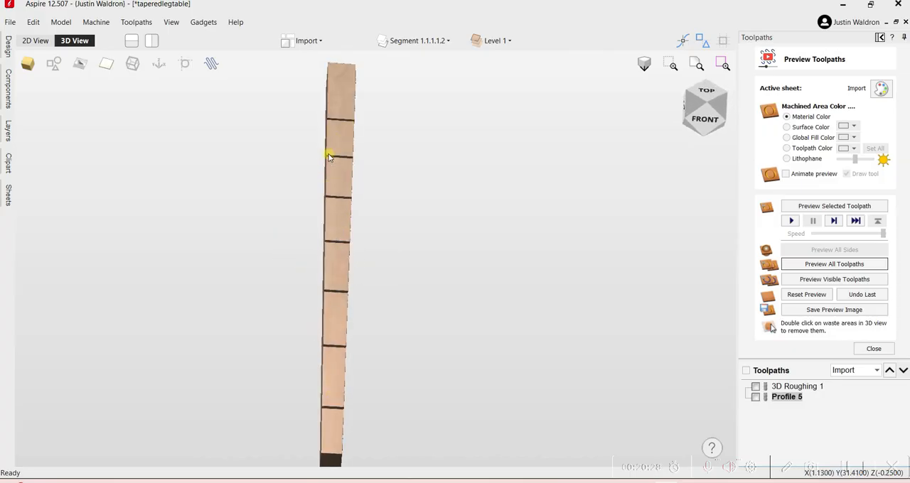
{"action": "left_click_drag", "start_coordinate": [349, 353], "coordinate": [310, 330]}
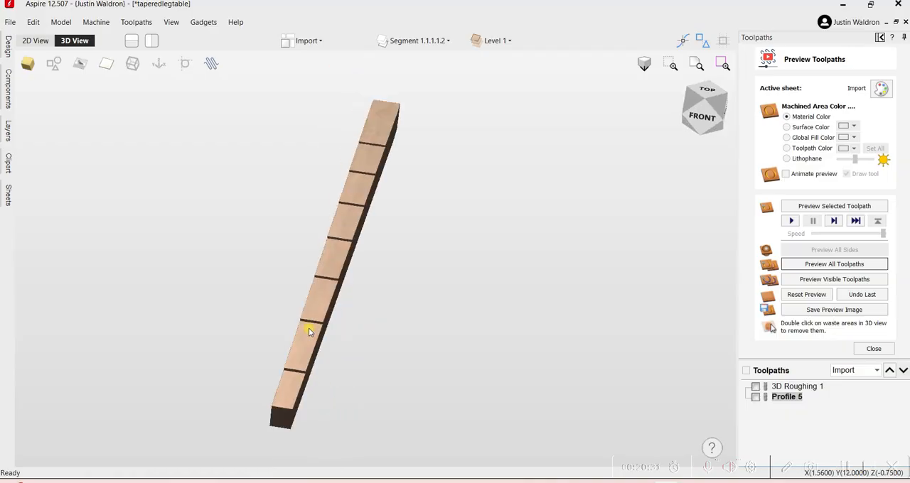
Calculate a 3D finishing toolpath within the leg boundary using the 1/8" ball nose and a climb Offset strategy.
{"action": "left_click", "coordinate": [43, 43]}
{"action": "left_click", "coordinate": [881, 349]}
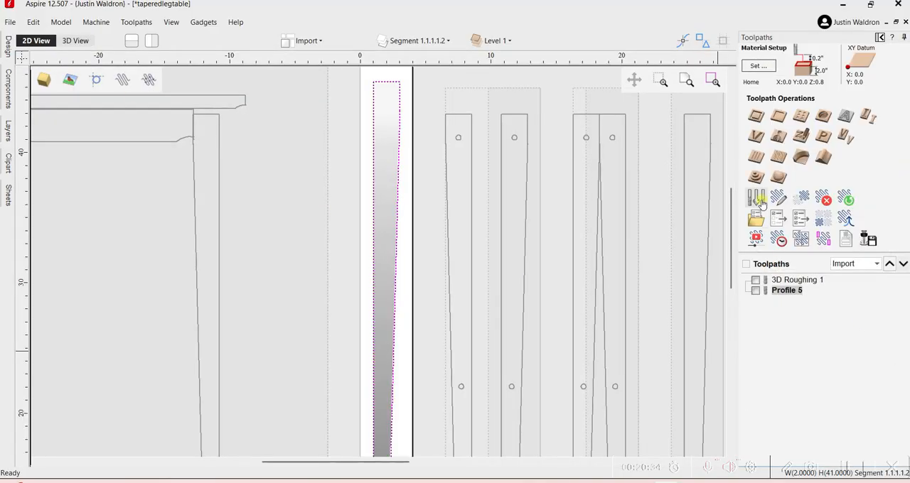
{"action": "left_click", "coordinate": [778, 178]}
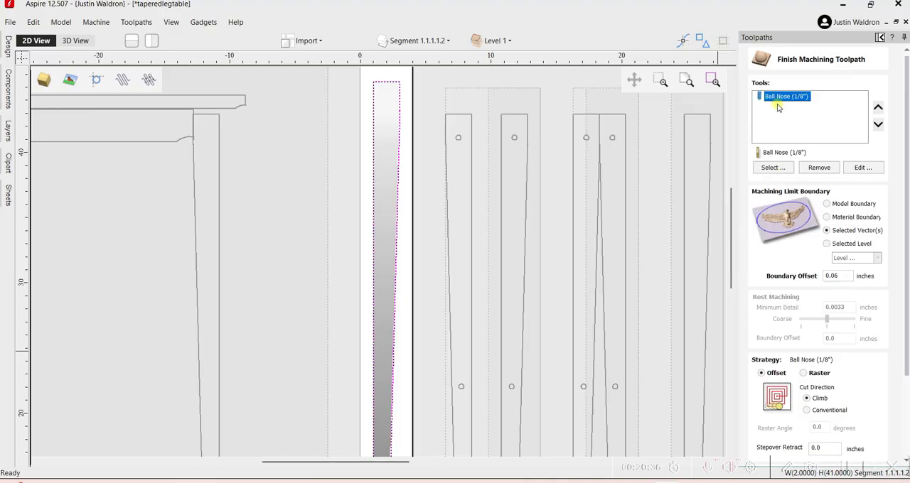
{"action": "scroll", "coordinate": [792, 387], "scroll_direction": "down", "scroll_amount": 3}
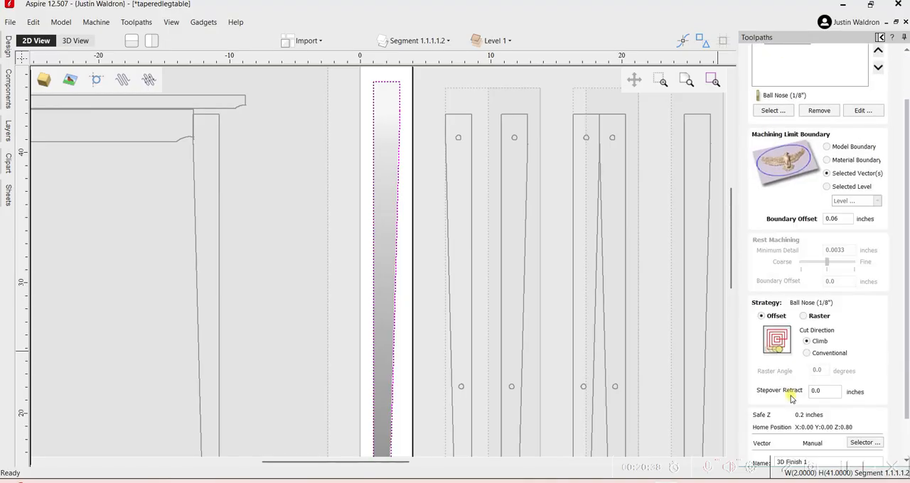
{"action": "scroll", "coordinate": [791, 403], "scroll_direction": "down", "scroll_amount": 1}
{"action": "left_click", "coordinate": [774, 435]}
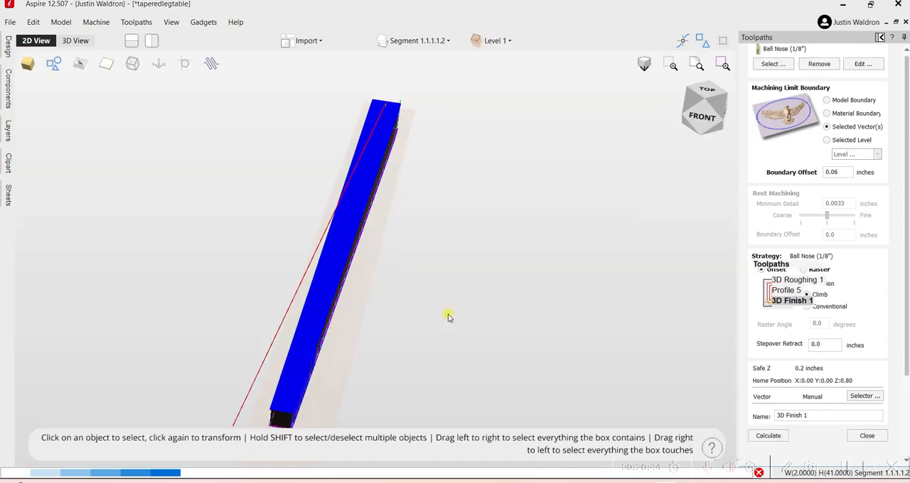
Preview all toolpaths including the finishing pass and examine the leg's tapered faces from several angles.
{"action": "left_click", "coordinate": [810, 265]}
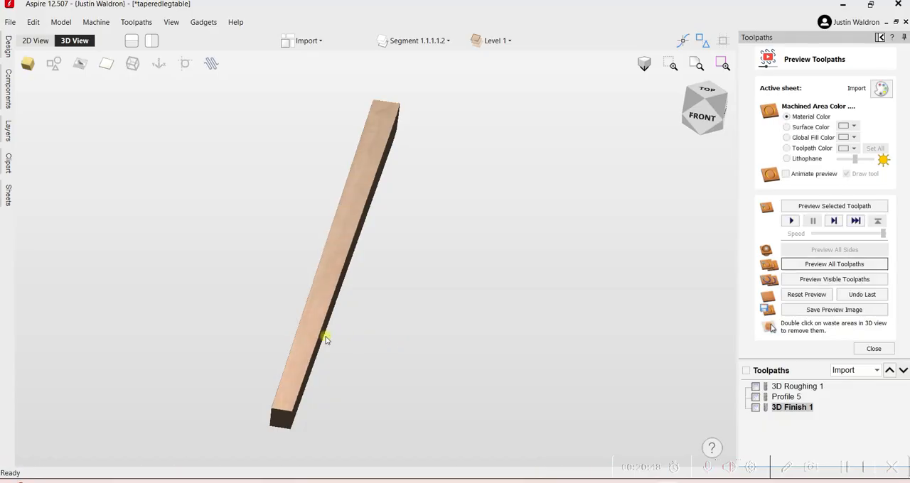
{"action": "left_click_drag", "start_coordinate": [311, 334], "coordinate": [351, 363]}
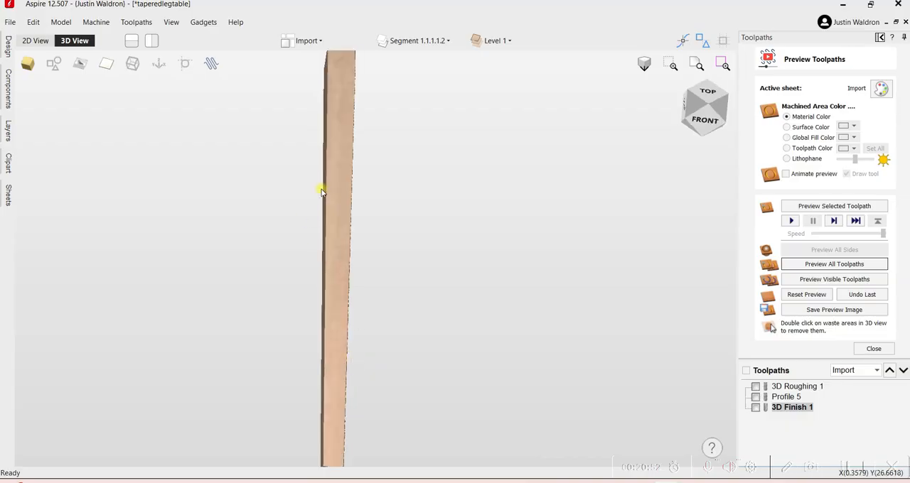
{"action": "left_click_drag", "start_coordinate": [321, 192], "coordinate": [348, 161]}
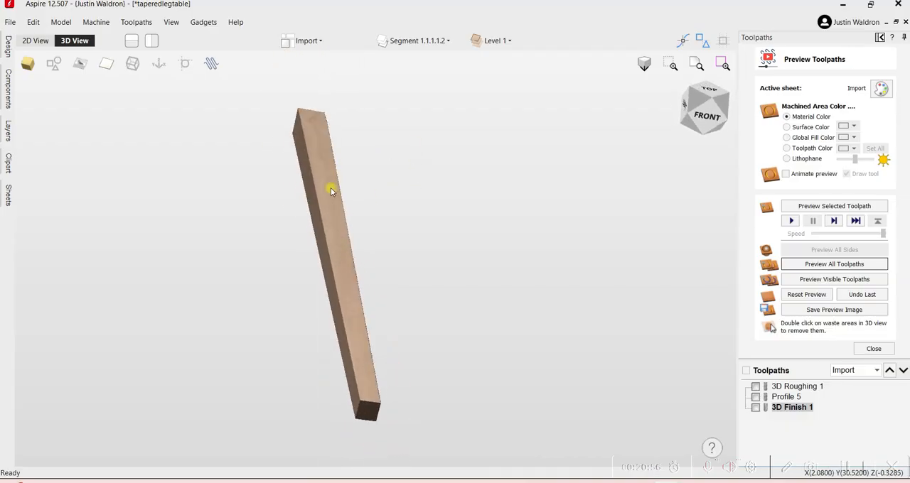
{"action": "left_click_drag", "start_coordinate": [331, 132], "coordinate": [340, 157]}
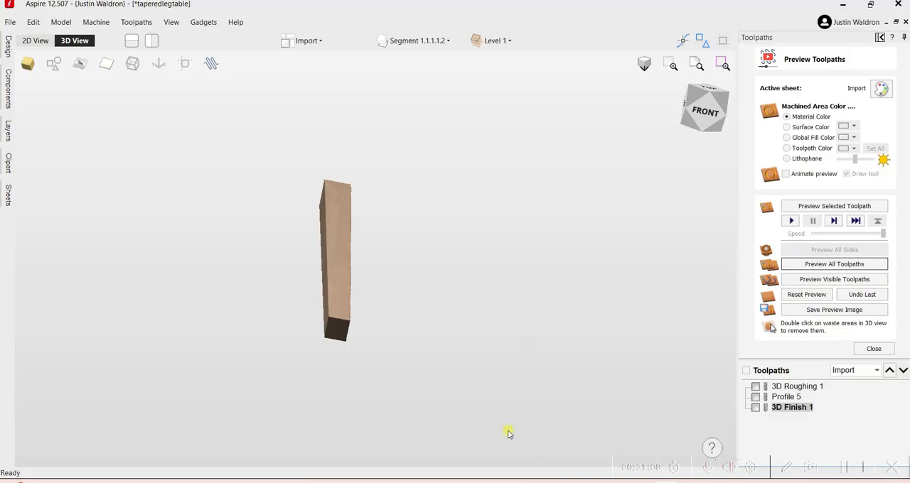
Switch to the Onshape leg model, inspect its tapered faces, and hide the leg part.
{"action": "mouse_move", "coordinate": [483, 482]}
{"action": "left_click", "coordinate": [479, 442]}
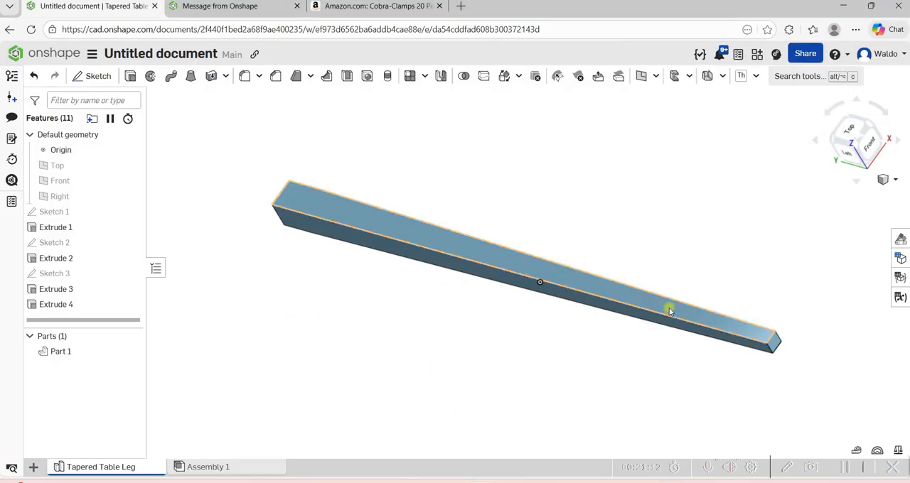
{"action": "right_click_drag", "start_coordinate": [668, 308], "coordinate": [469, 377]}
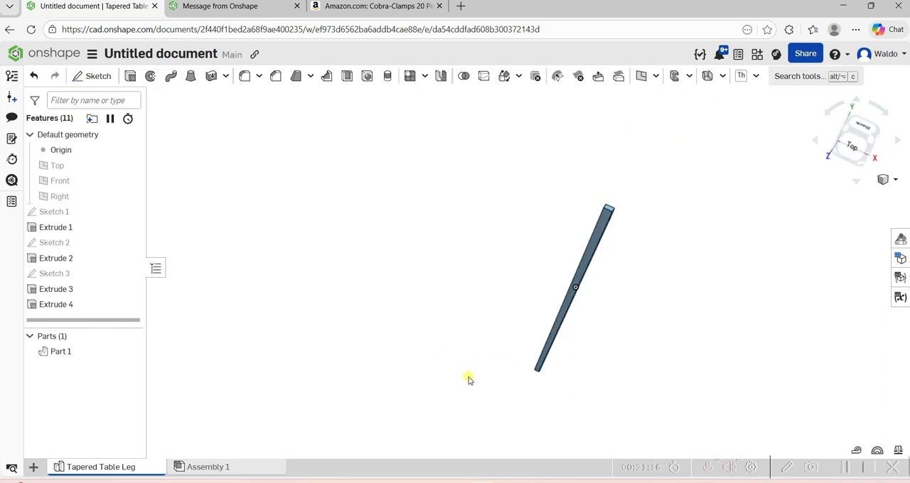
{"action": "right_click_drag", "start_coordinate": [632, 228], "coordinate": [518, 208]}
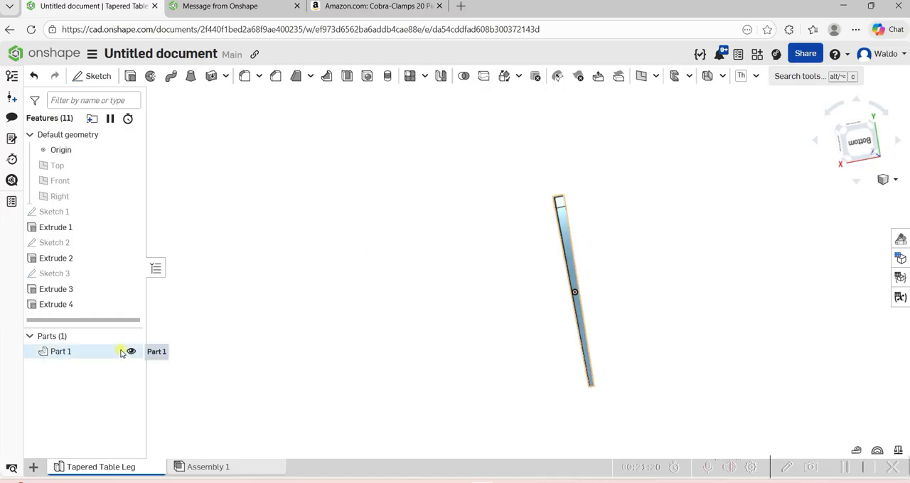
{"action": "left_click", "coordinate": [131, 352]}
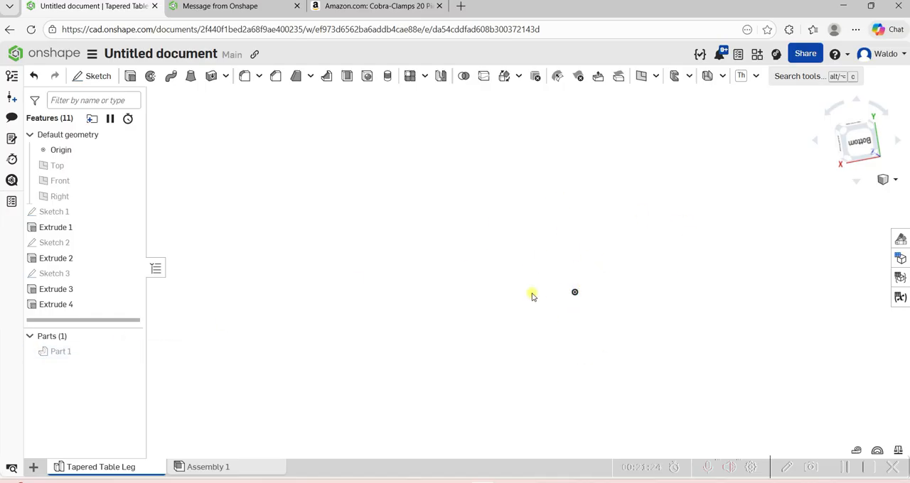
Show the default reference planes and orient the view around the Top plane.
{"action": "key", "text": "p"}
{"action": "scroll", "coordinate": [585, 302], "scroll_direction": "up", "scroll_amount": 6}
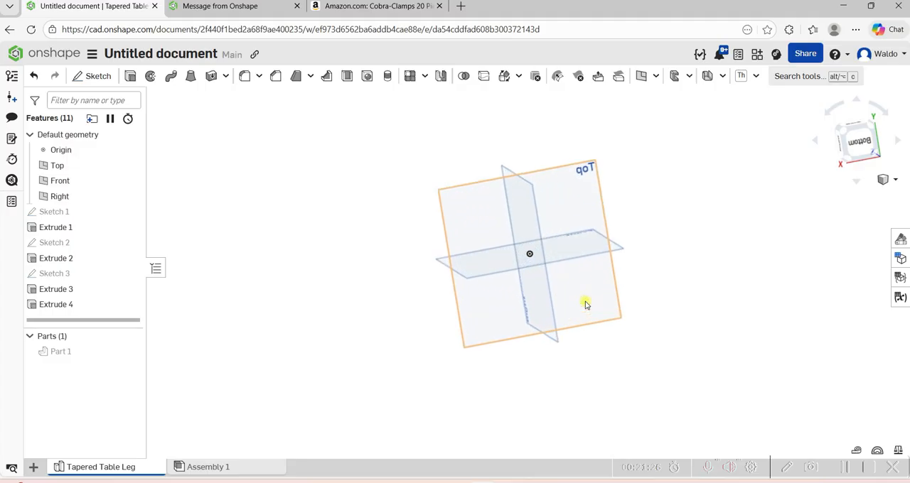
{"action": "scroll", "coordinate": [586, 305], "scroll_direction": "up", "scroll_amount": 2}
{"action": "right_click_drag", "start_coordinate": [609, 199], "coordinate": [494, 226]}
{"action": "left_click", "coordinate": [517, 184]}
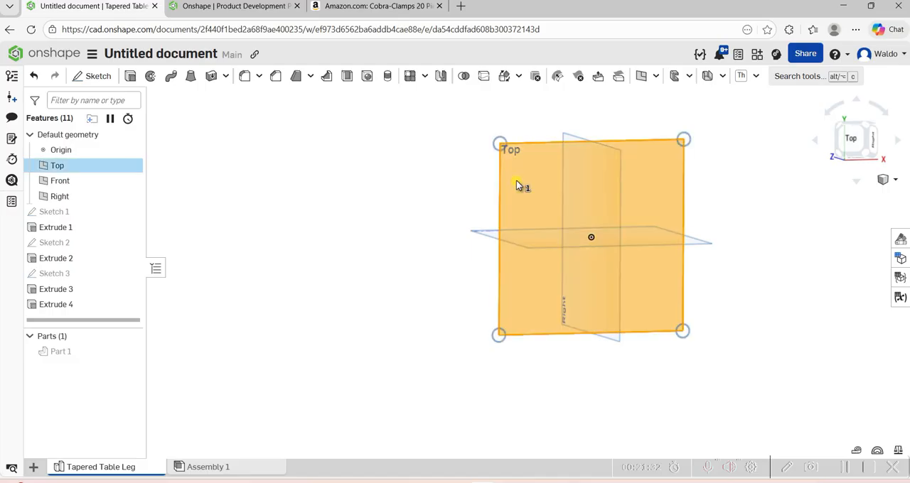
{"action": "key", "text": "n"}
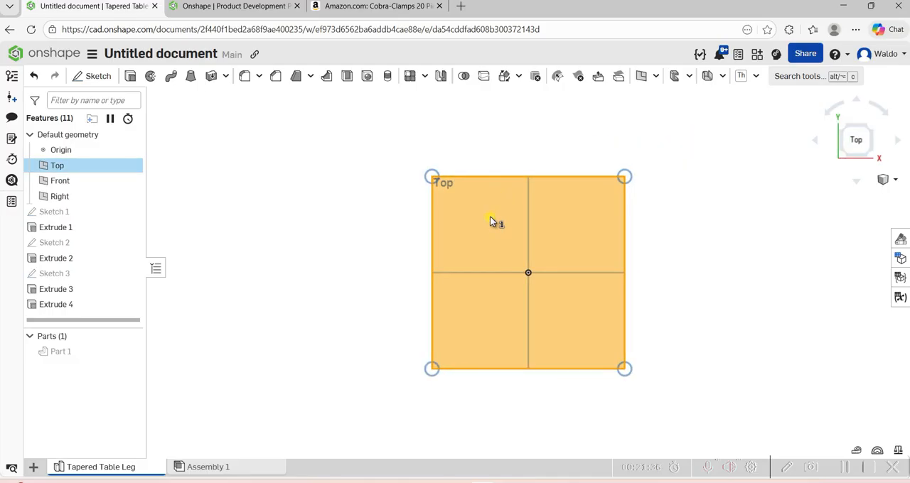
{"action": "mouse_move", "coordinate": [488, 189]}
{"action": "right_mouse_down"}
{"action": "mouse_move", "coordinate": [492, 159]}
{"action": "mouse_move", "coordinate": [487, 201]}
{"action": "right_mouse_up"}
{"action": "left_click", "coordinate": [376, 205]}
Create a reference plane offset 18 in from the Top plane.
{"action": "right_click", "coordinate": [461, 198]}
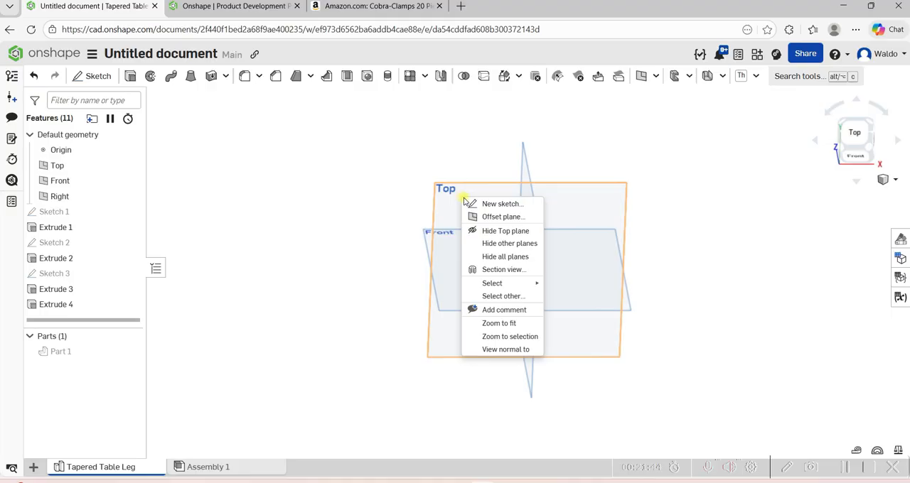
{"action": "left_click", "coordinate": [488, 217]}
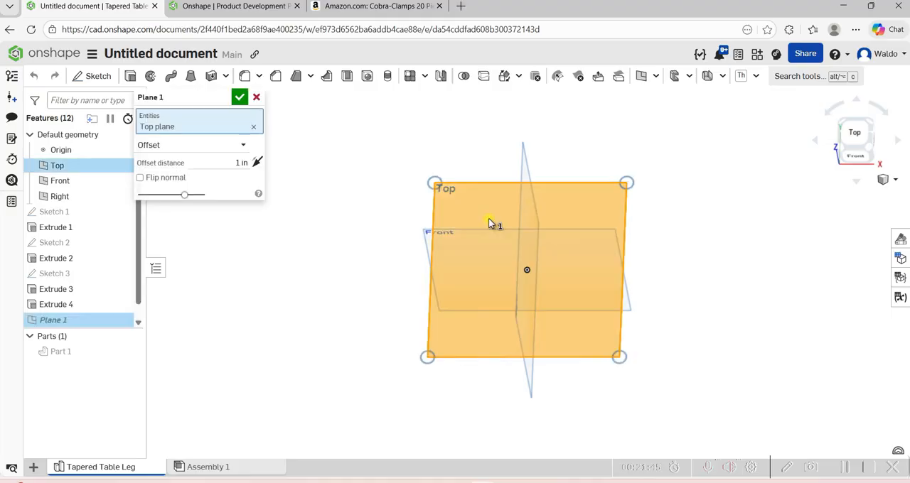
{"action": "left_click", "coordinate": [219, 161]}
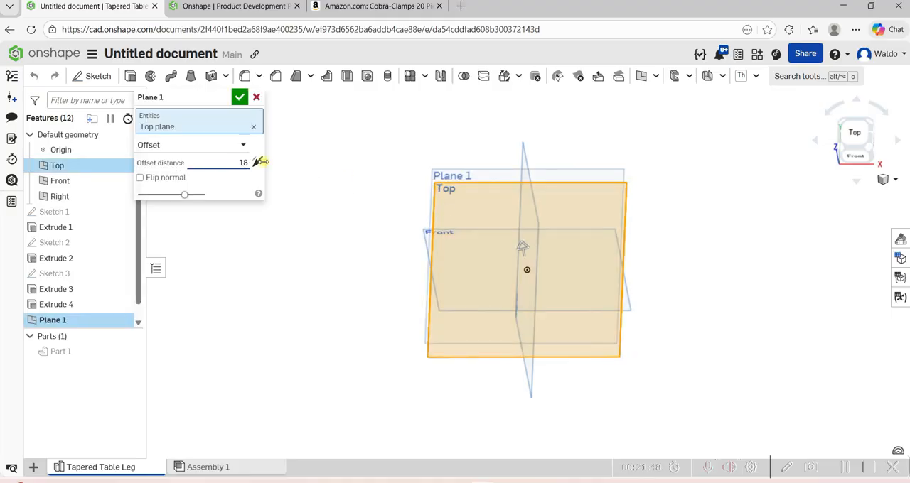
{"action": "left_click", "coordinate": [239, 96]}
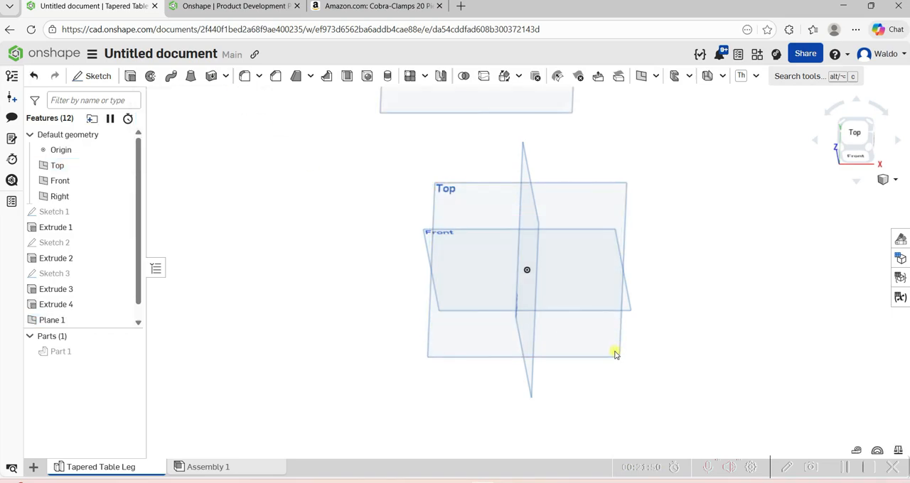
Examine the offset plane's position relative to the Top, Front and Right planes from several angles.
{"action": "mouse_move", "coordinate": [615, 358]}
{"action": "right_mouse_down"}
{"action": "mouse_move", "coordinate": [620, 331]}
{"action": "mouse_move", "coordinate": [626, 364]}
{"action": "mouse_move", "coordinate": [623, 356]}
{"action": "right_mouse_up"}
{"action": "scroll", "coordinate": [619, 341], "scroll_direction": "down", "scroll_amount": 5}
{"action": "scroll", "coordinate": [566, 282], "scroll_direction": "up", "scroll_amount": 2}
{"action": "right_click", "coordinate": [566, 282]}
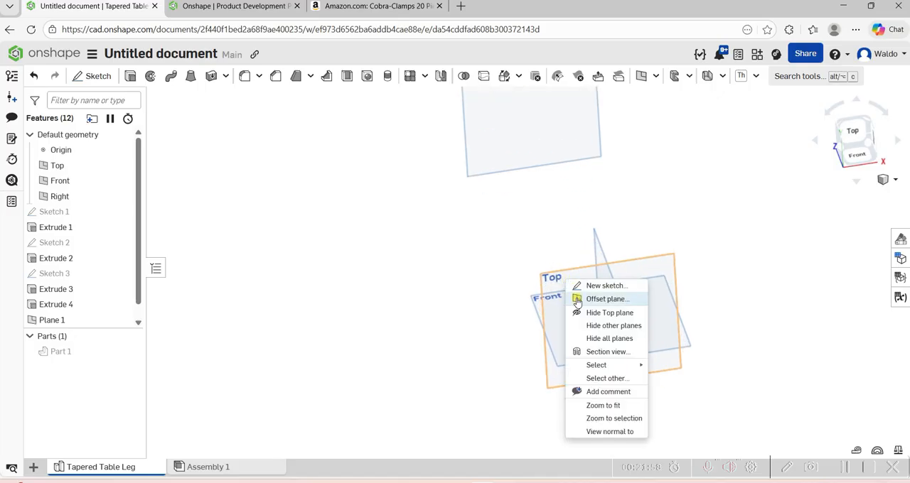
{"action": "left_click", "coordinate": [531, 307]}
{"action": "right_click_drag", "start_coordinate": [516, 334], "coordinate": [511, 309]}
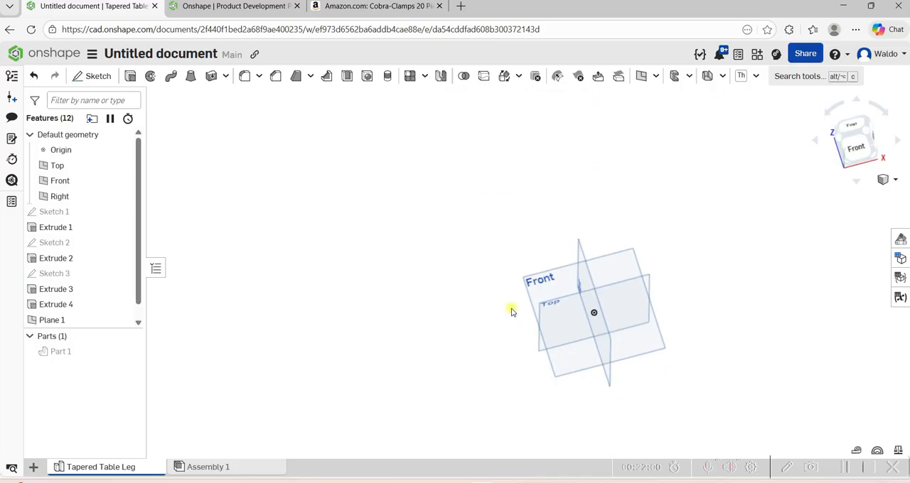
{"action": "scroll", "coordinate": [511, 311], "scroll_direction": "down", "scroll_amount": 3}
{"action": "right_click_drag", "start_coordinate": [577, 209], "coordinate": [578, 186]}
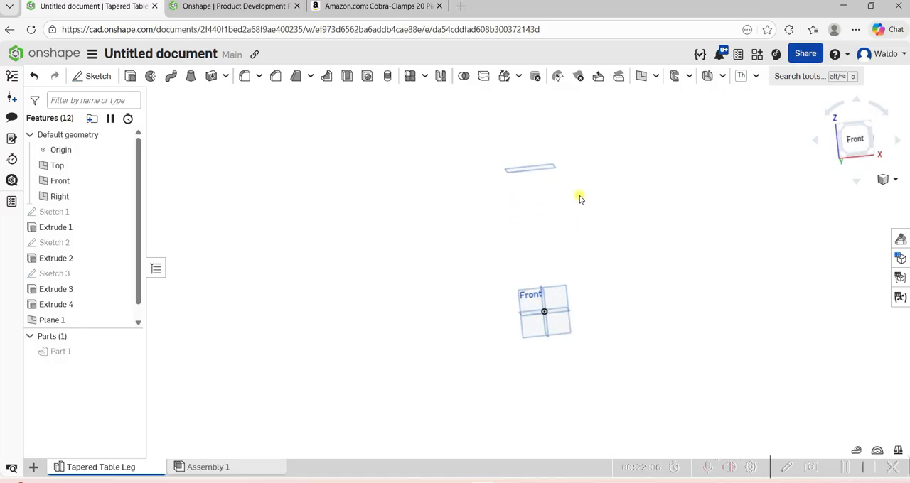
{"action": "scroll", "coordinate": [547, 325], "scroll_direction": "up", "scroll_amount": 5}
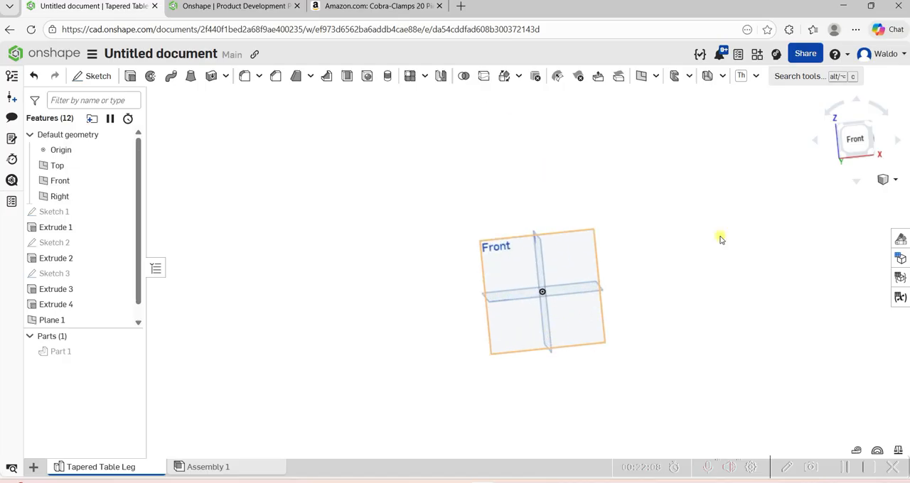
{"action": "left_click_drag", "start_coordinate": [858, 141], "coordinate": [858, 184]}
{"action": "left_click", "coordinate": [855, 130]}
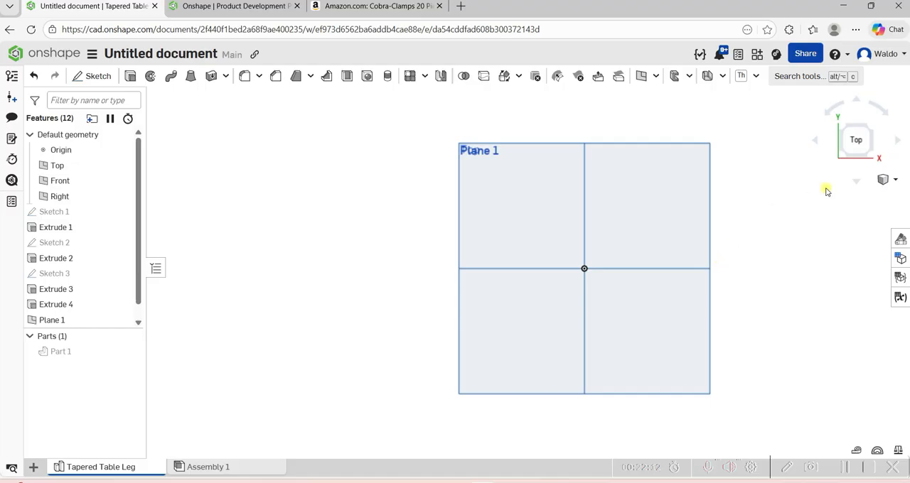
{"action": "mouse_move", "coordinate": [856, 137]}
{"action": "left_mouse_down"}
{"action": "mouse_move", "coordinate": [855, 123]}
{"action": "mouse_move", "coordinate": [854, 137]}
{"action": "left_mouse_up"}
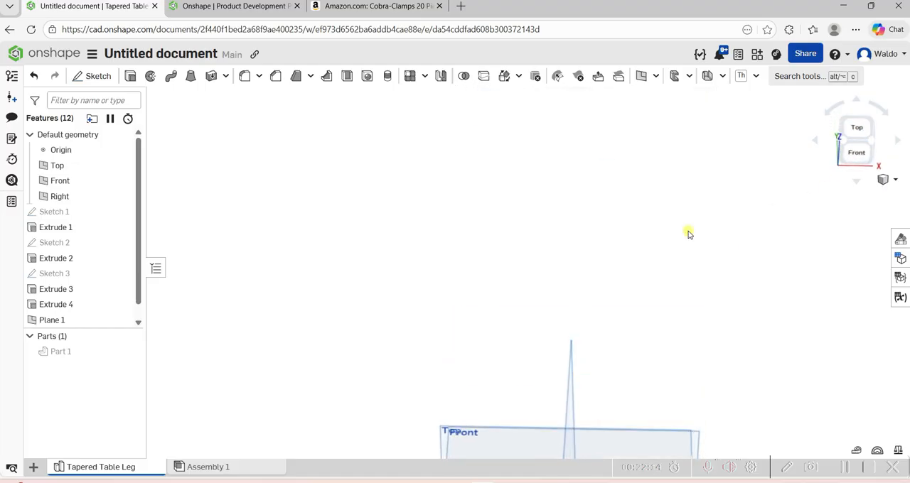
{"action": "scroll", "coordinate": [688, 234], "scroll_direction": "down", "scroll_amount": 3}
{"action": "right_click_drag", "start_coordinate": [688, 234], "coordinate": [718, 219]}
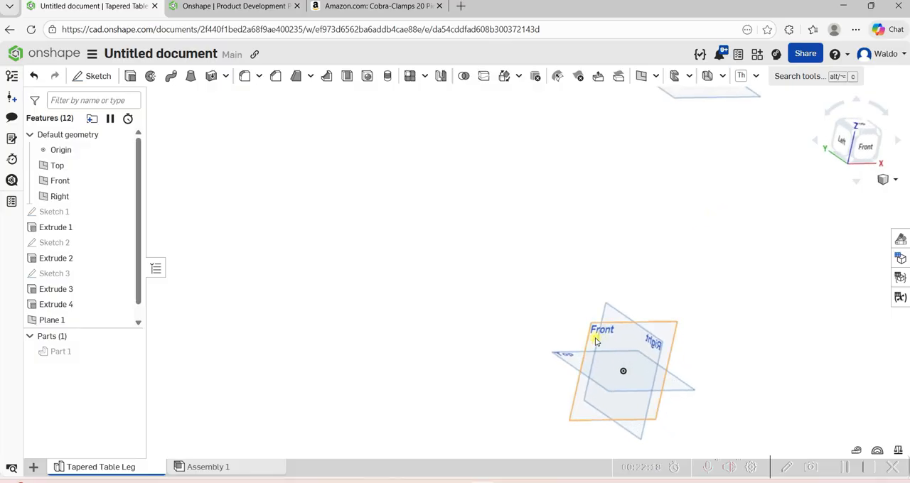
Orient the view normal to the Front plane and start a new sketch on that plane.
{"action": "left_click", "coordinate": [590, 340]}
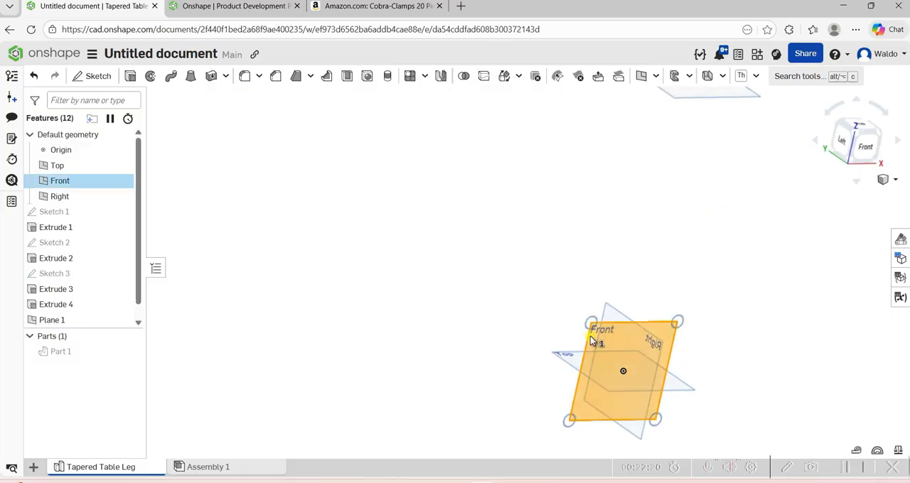
{"action": "key", "text": "n"}
{"action": "left_click", "coordinate": [591, 386]}
{"action": "scroll", "coordinate": [589, 387], "scroll_direction": "down", "scroll_amount": 3}
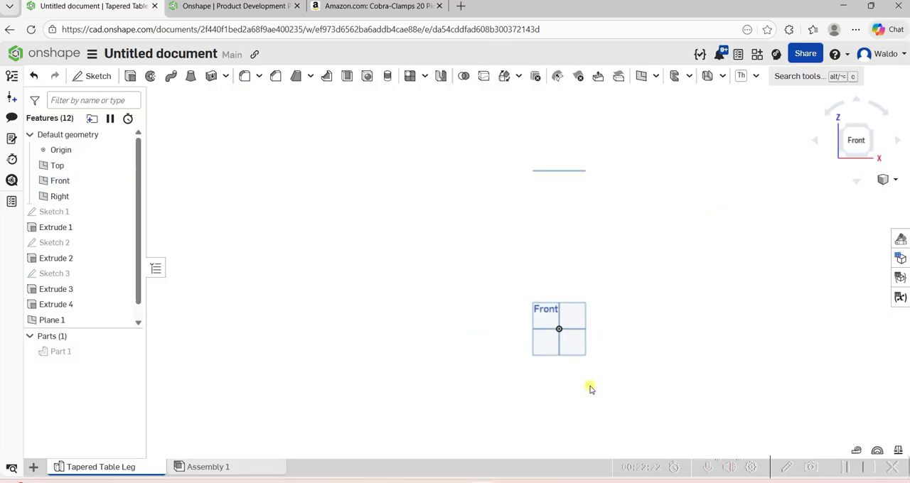
{"action": "scroll", "coordinate": [544, 309], "scroll_direction": "up", "scroll_amount": 4}
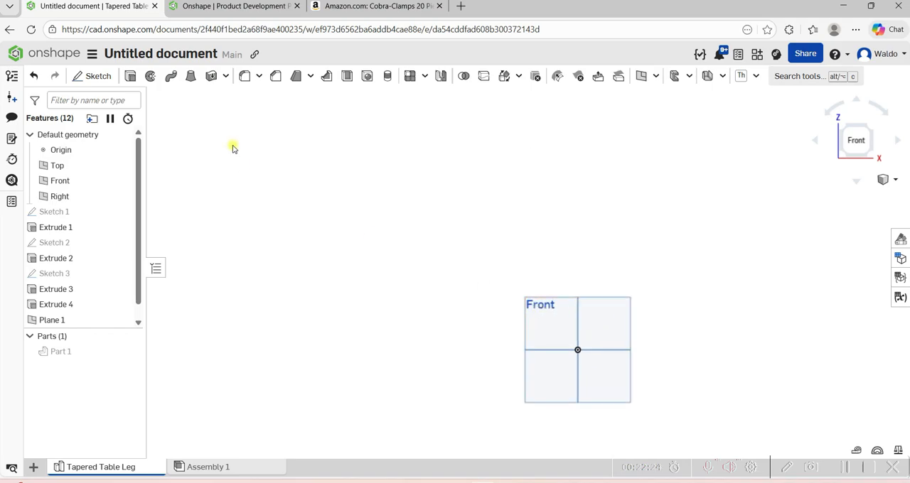
{"action": "left_click", "coordinate": [98, 78]}
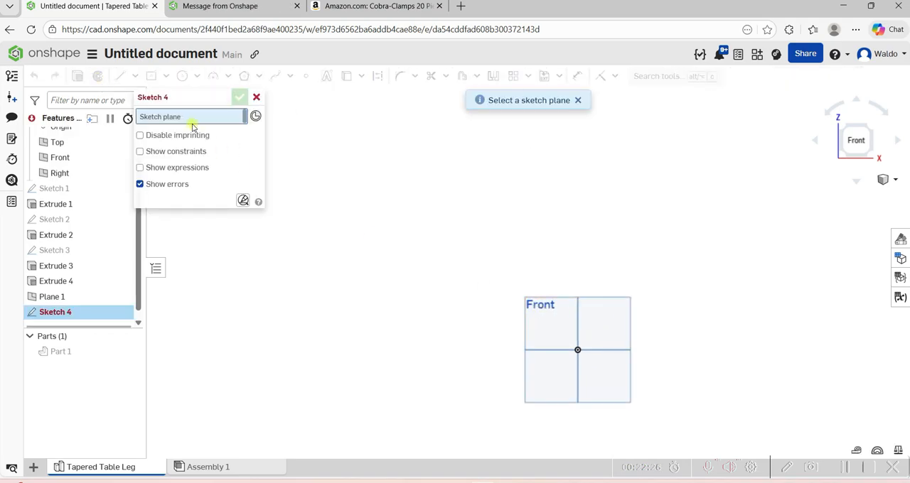
{"action": "left_click", "coordinate": [551, 330]}
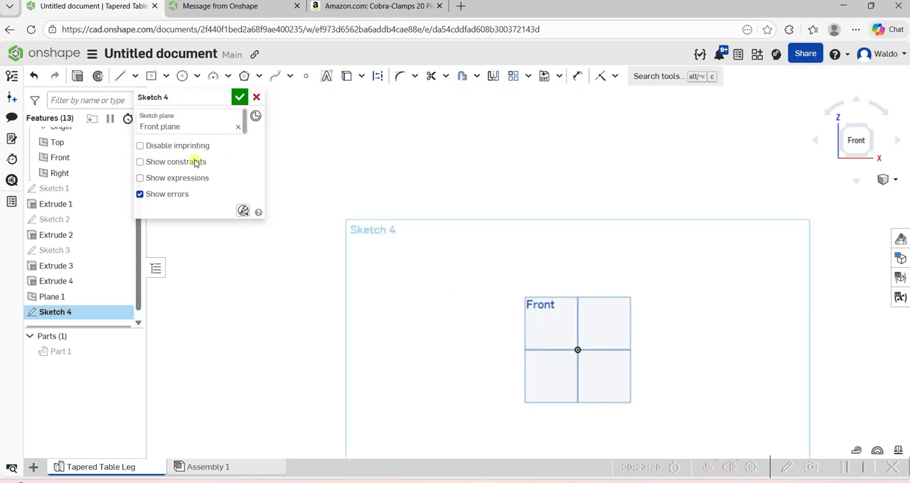
Sketch an 18 in vertical line upward from the origin.
{"action": "left_click", "coordinate": [119, 76]}
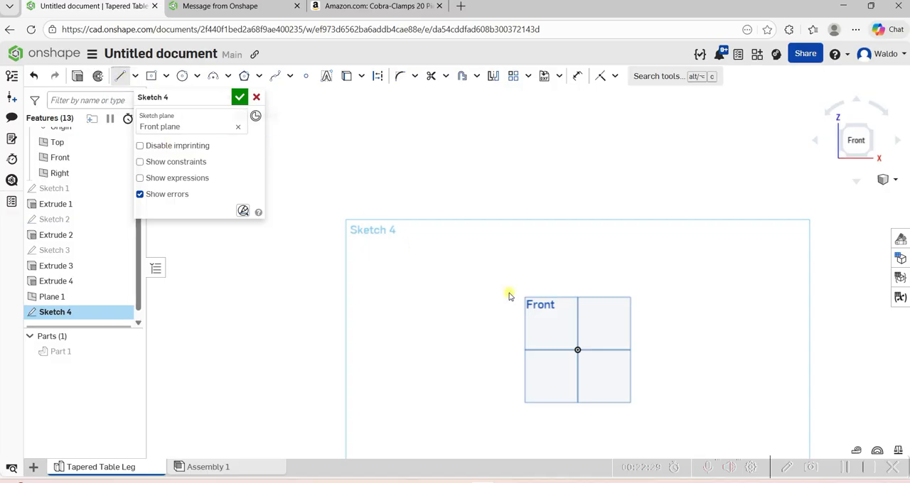
{"action": "left_click", "coordinate": [577, 350]}
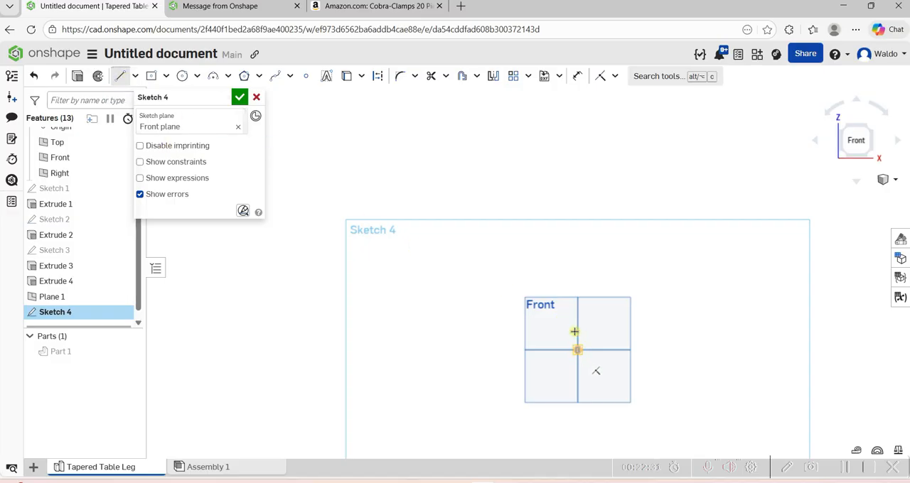
{"action": "left_click", "coordinate": [577, 247]}
{"action": "type", "text": "18"}
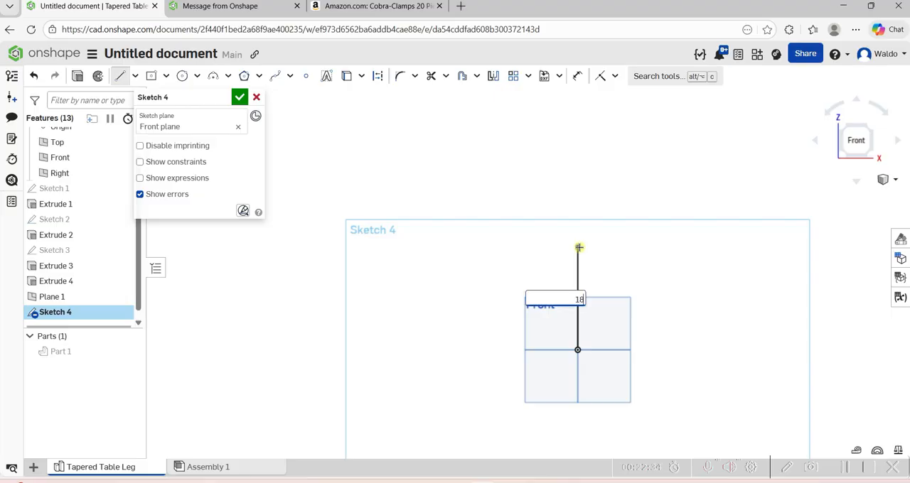
{"action": "key", "text": "Return"}
{"action": "scroll", "coordinate": [579, 248], "scroll_direction": "down", "scroll_amount": 3}
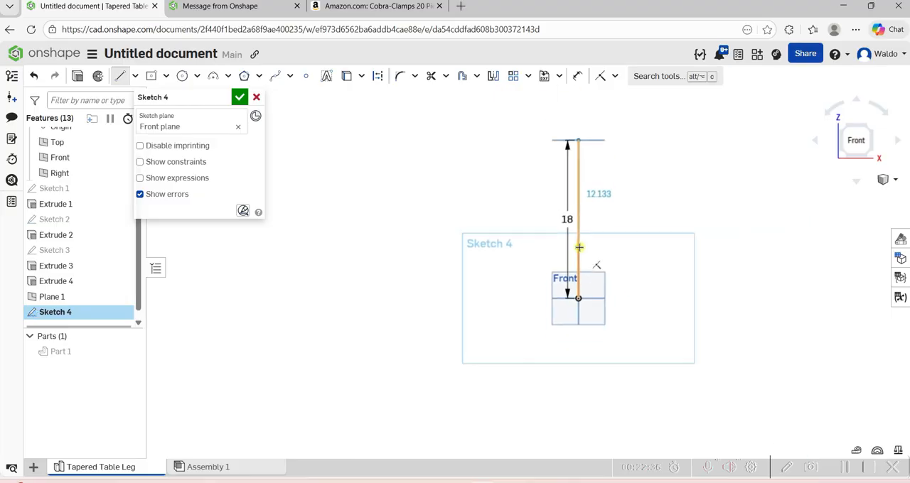
{"action": "key", "text": "a"}
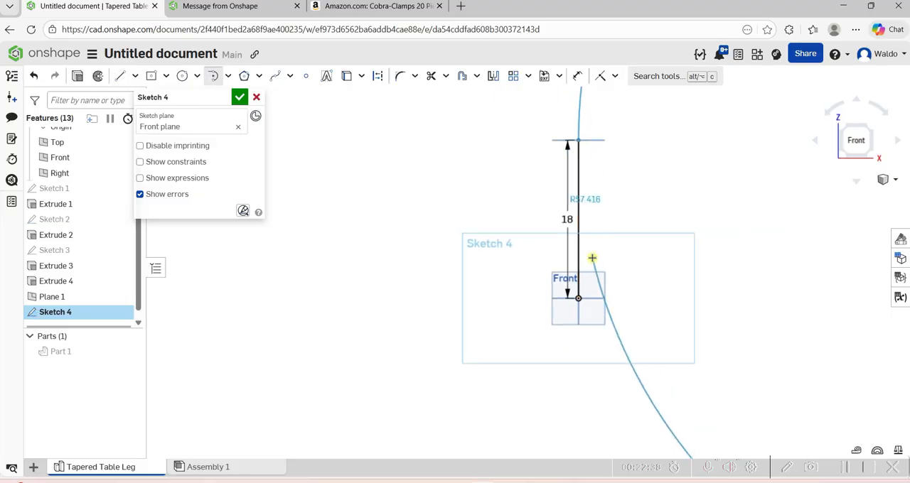
{"action": "key", "text": "Escape"}
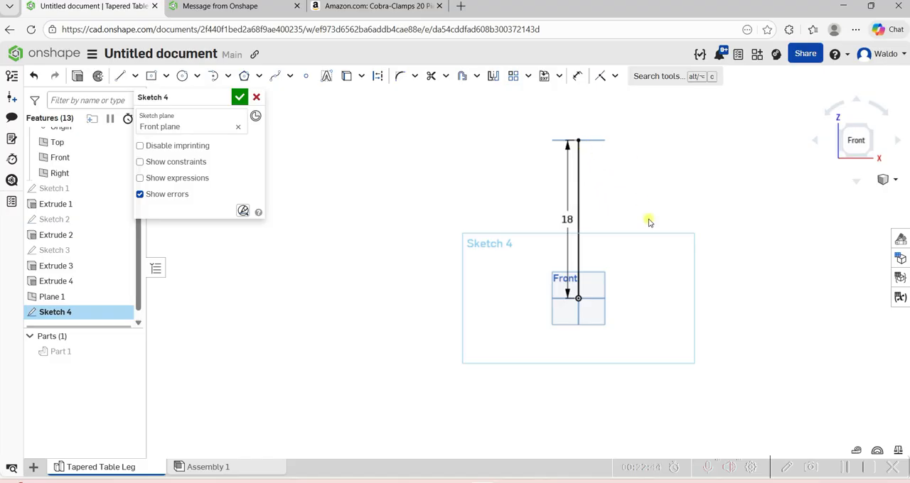
Sketch a 6 in horizontal line toward positive X from the upper end of the vertical line.
{"action": "left_click", "coordinate": [119, 76]}
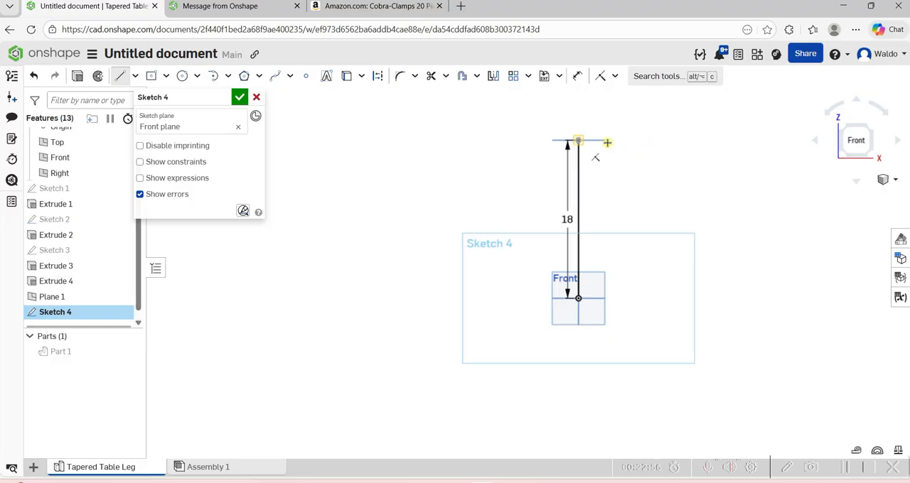
{"action": "type", "text": "6"}
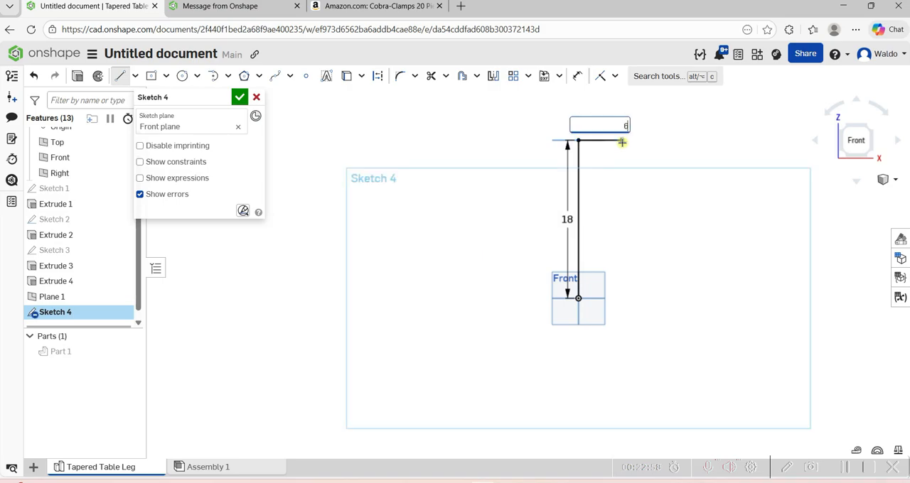
{"action": "key", "text": "Return"}
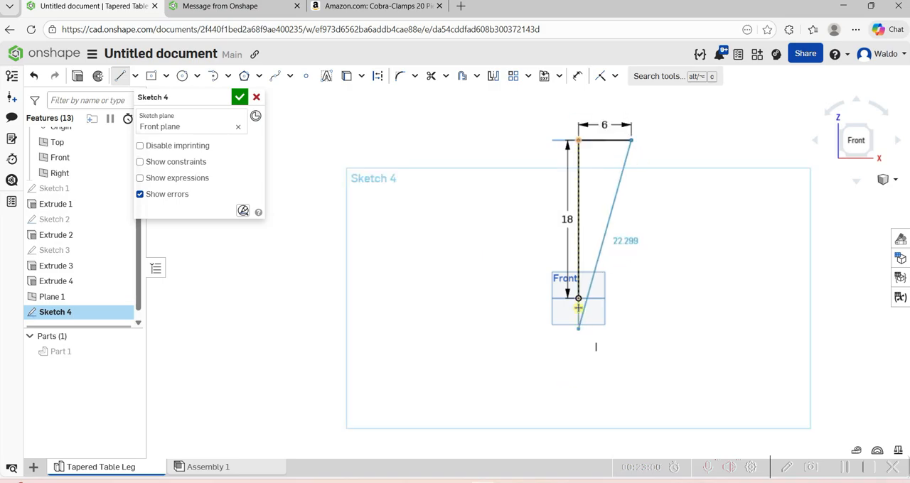
{"action": "key", "text": "Escape"}
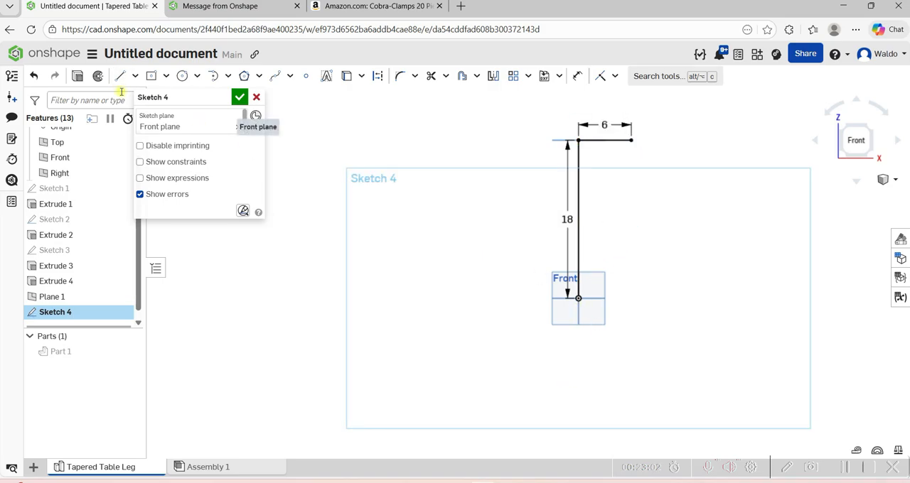
Sketch a 9 in horizontal line from the origin toward positive X.
{"action": "left_click", "coordinate": [120, 80]}
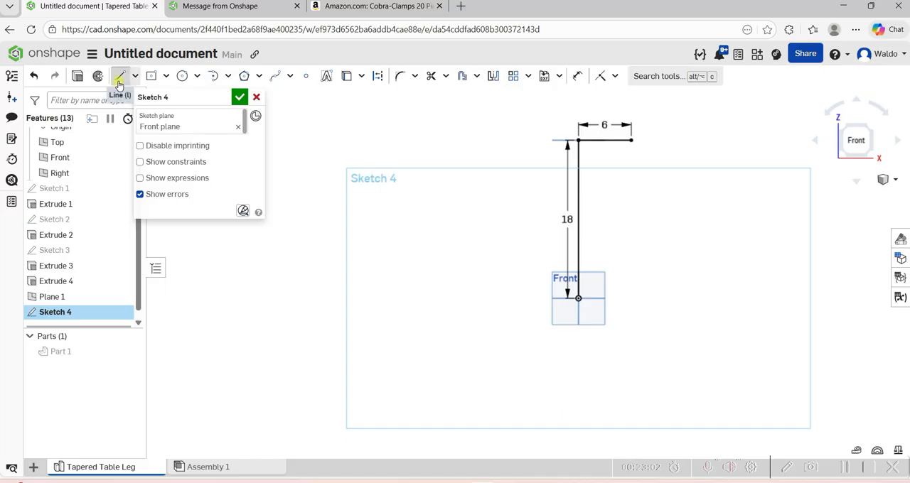
{"action": "left_click", "coordinate": [578, 299]}
{"action": "left_click", "coordinate": [652, 299]}
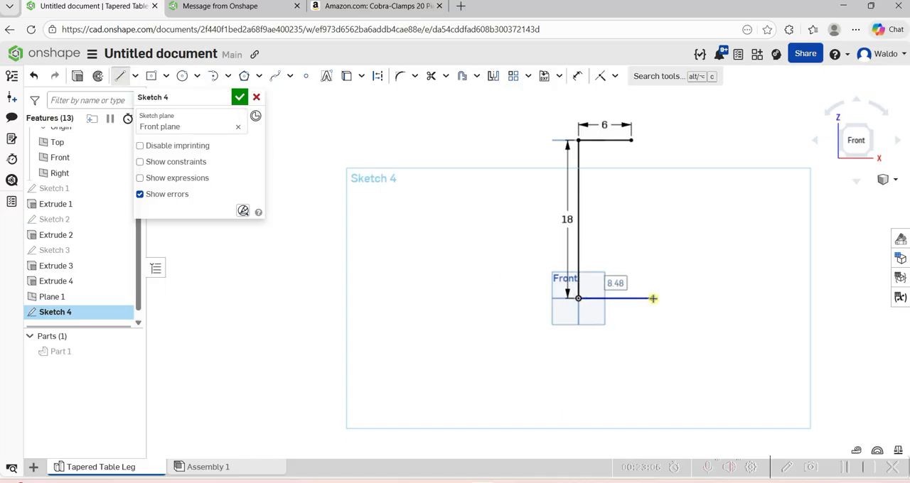
{"action": "type", "text": "9"}
{"action": "key", "text": "Return"}
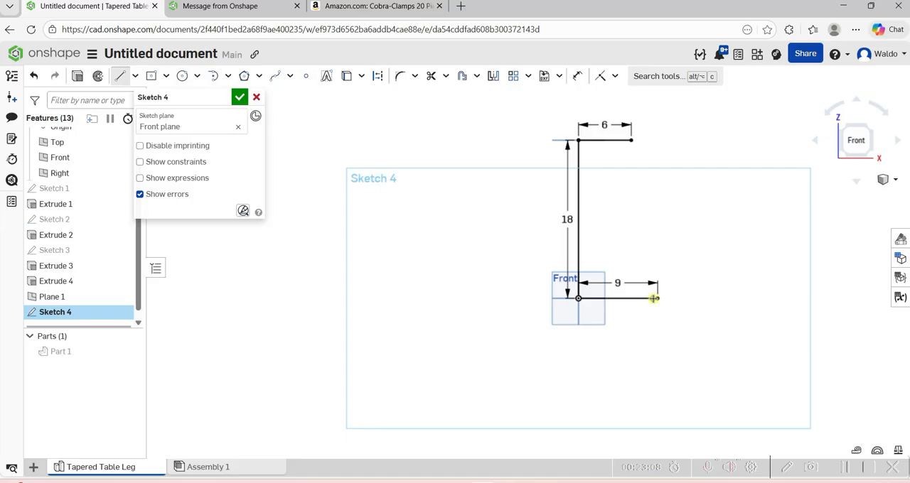
{"action": "key", "text": "Escape"}
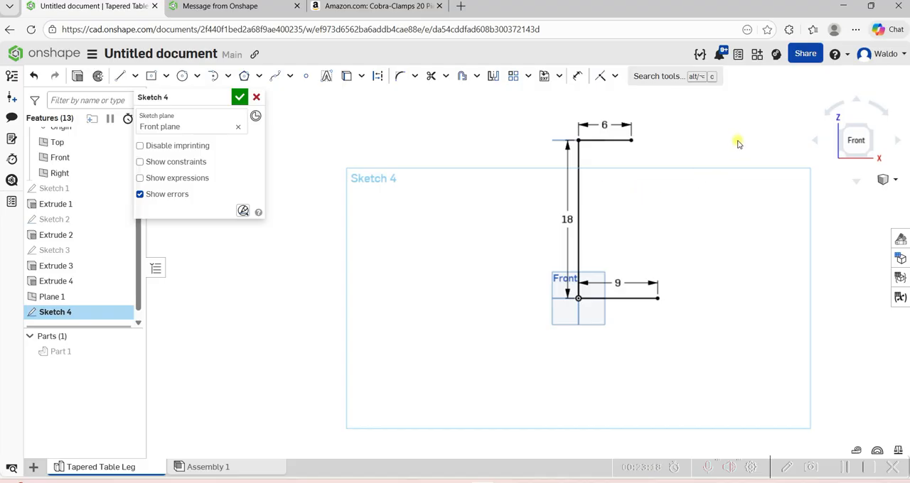
{"action": "scroll", "coordinate": [786, 117], "scroll_direction": "up", "scroll_amount": 1}
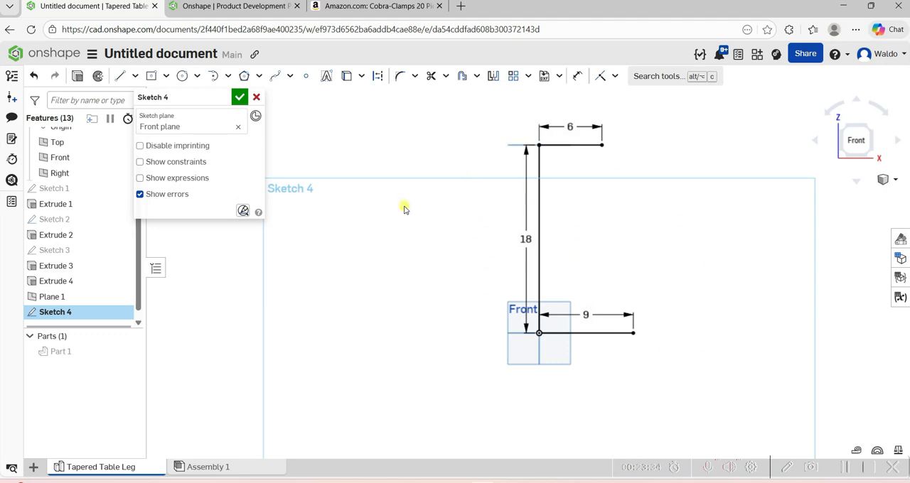
{"action": "left_click", "coordinate": [197, 76]}
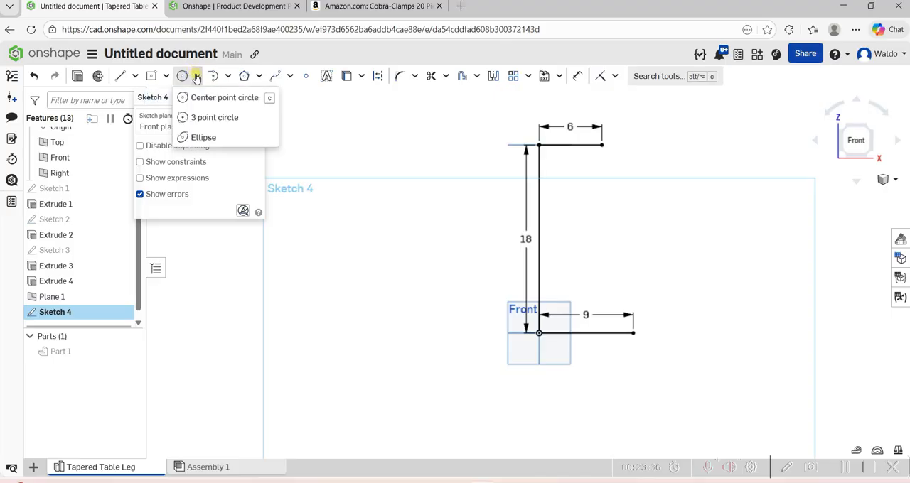
{"action": "left_click", "coordinate": [201, 137]}
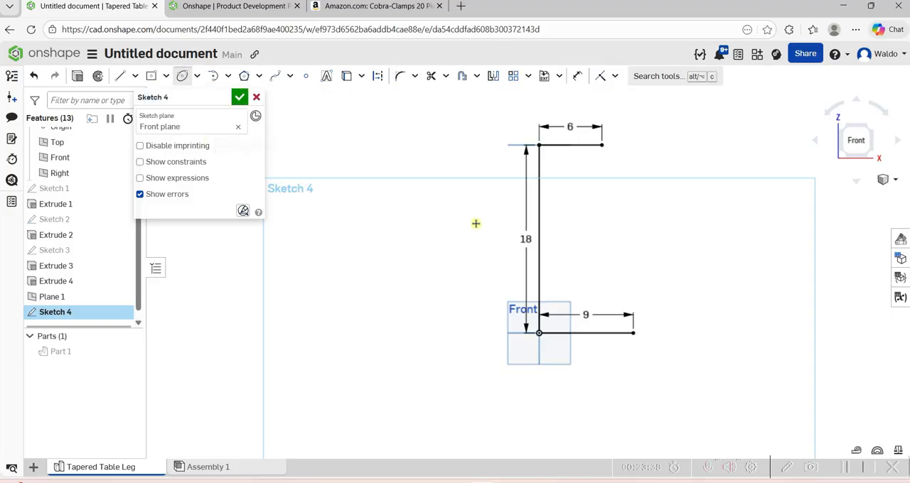
{"action": "left_click", "coordinate": [524, 239]}
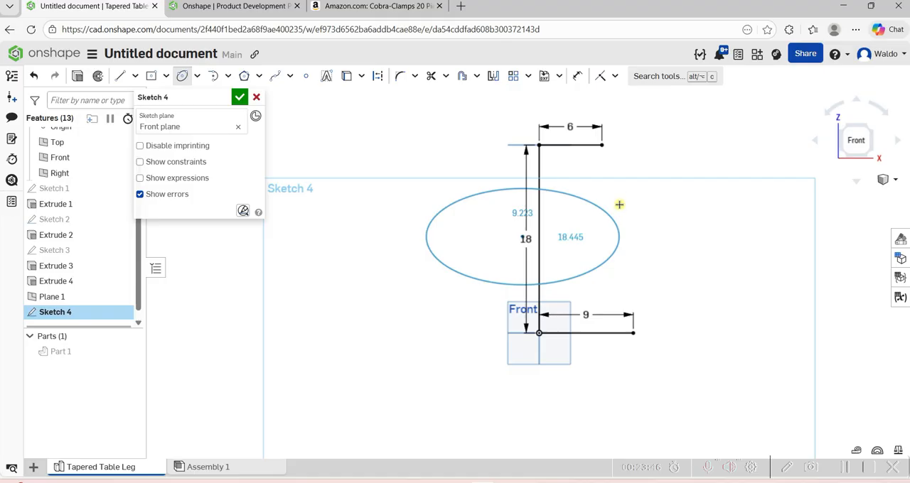
{"action": "right_click", "coordinate": [647, 232]}
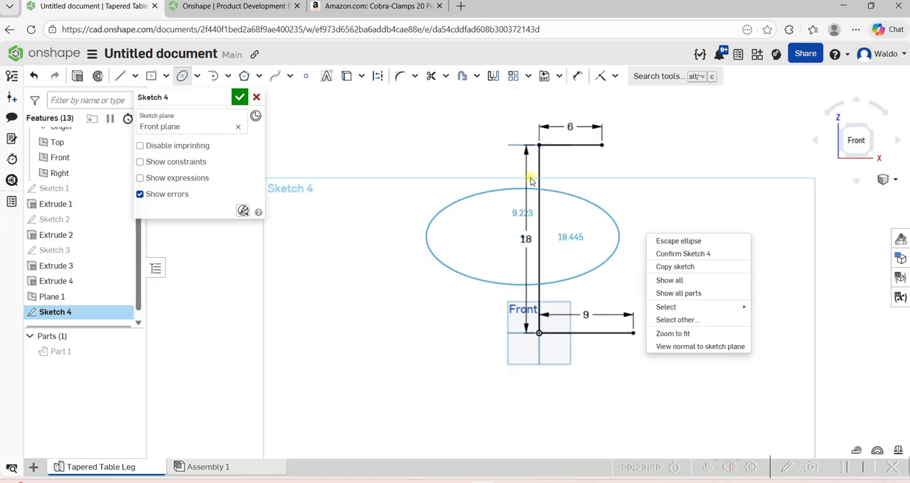
{"action": "left_click", "coordinate": [410, 134]}
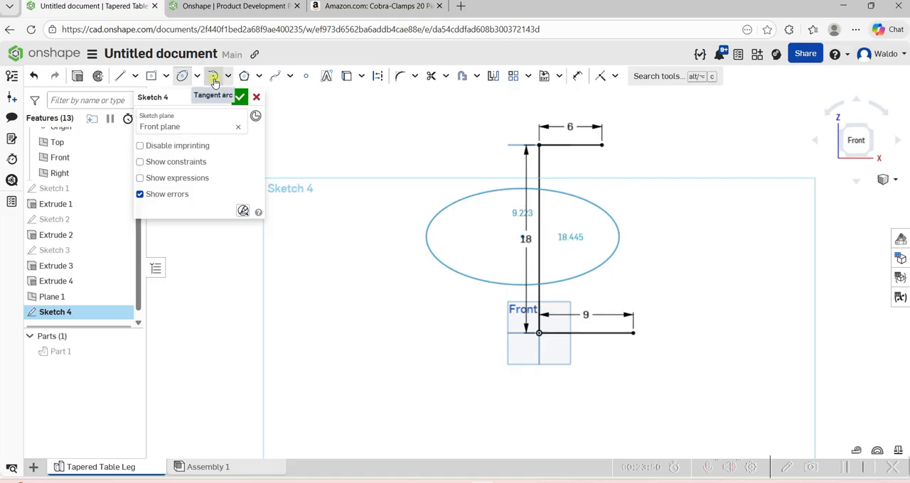
{"action": "left_click", "coordinate": [274, 76]}
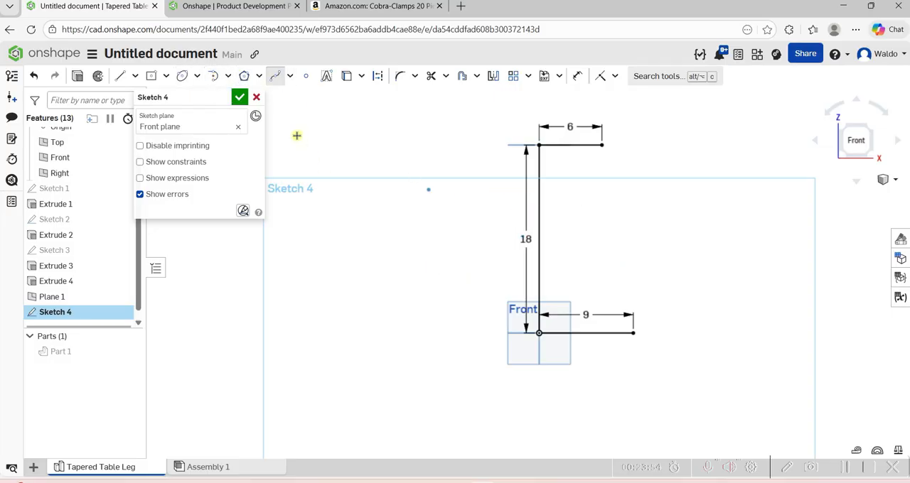
Sketch an ellipse about 15 in wide, centred just beside the middle of the 18 in vertical line.
{"action": "left_click", "coordinate": [182, 77]}
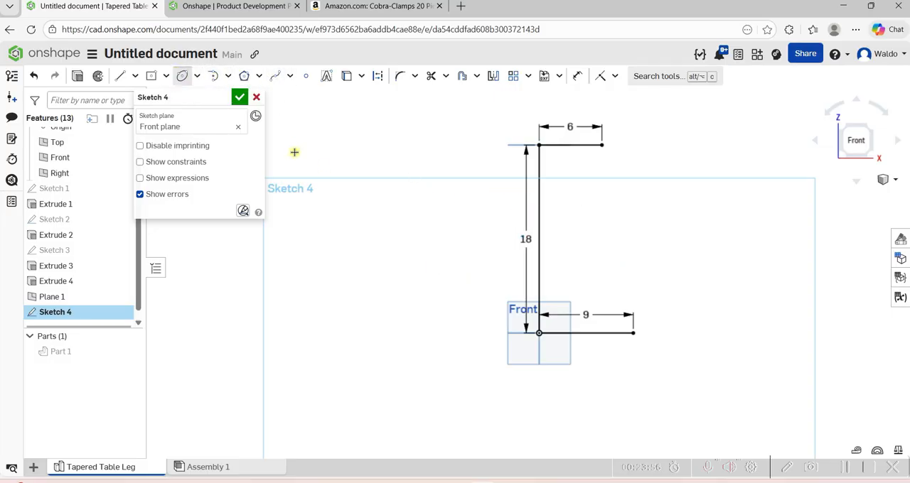
{"action": "left_click", "coordinate": [533, 228]}
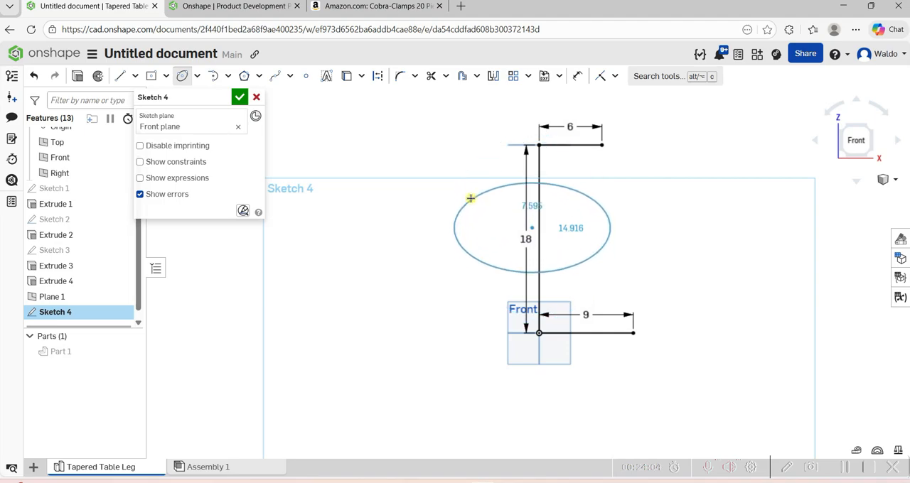
{"action": "left_click", "coordinate": [472, 190]}
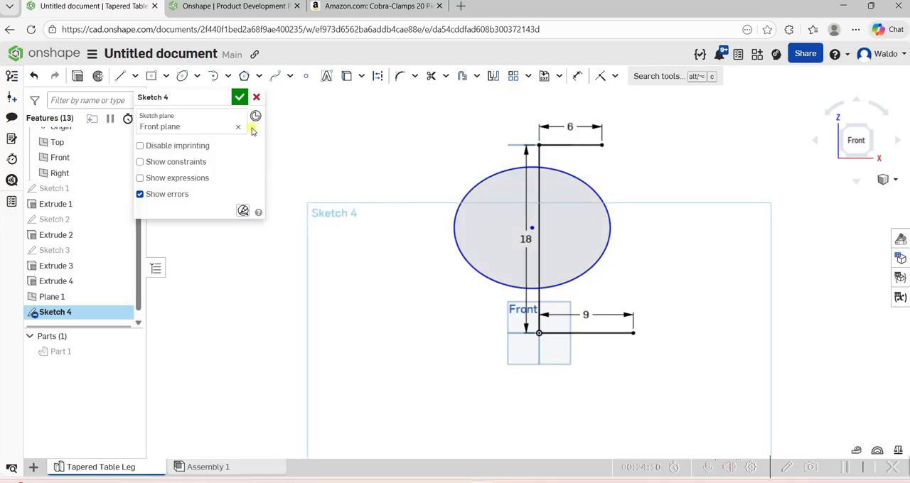
Sketch a wavy spline from the free end of the 6 in line down to the ellipse's upper edge on the positive X side.
{"action": "left_click", "coordinate": [275, 76]}
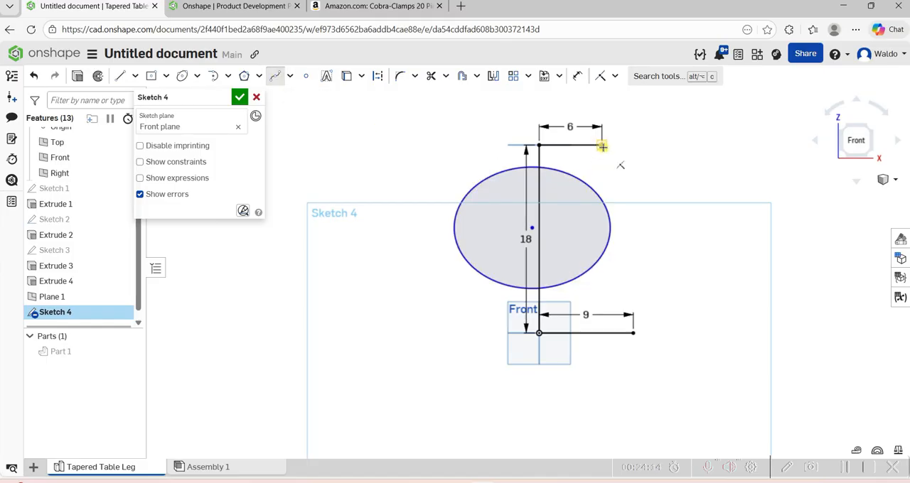
{"action": "scroll", "coordinate": [601, 145], "scroll_direction": "up", "scroll_amount": 5}
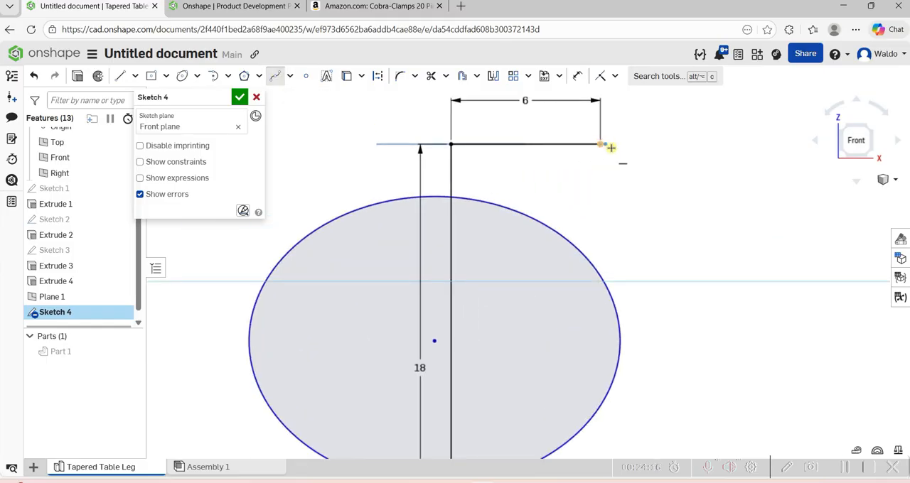
{"action": "left_click", "coordinate": [610, 147]}
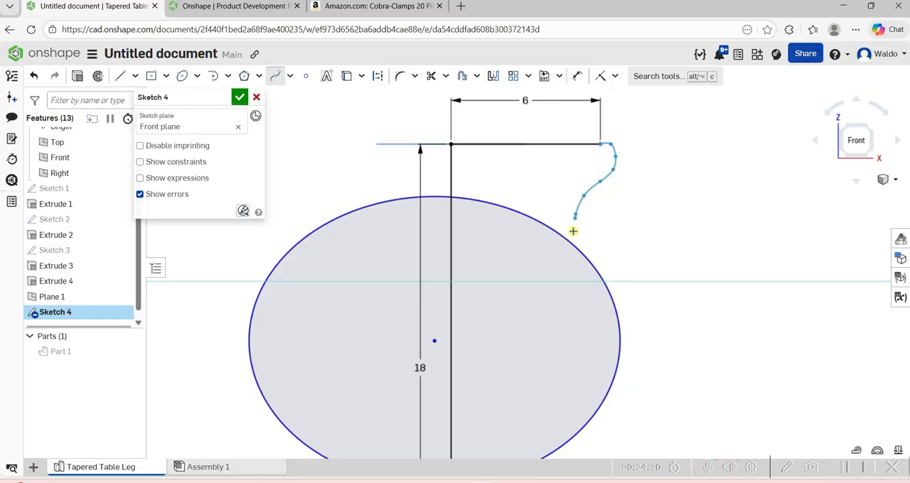
{"action": "scroll", "coordinate": [580, 253], "scroll_direction": "down", "scroll_amount": 5}
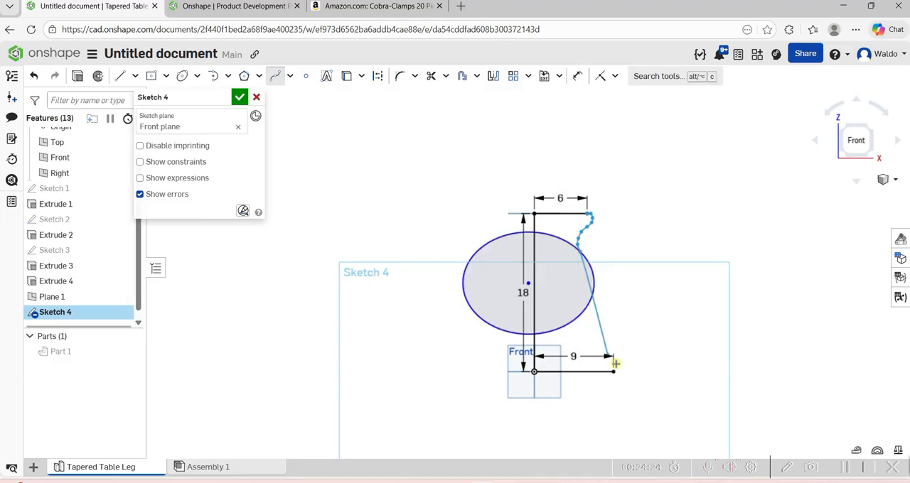
{"action": "scroll", "coordinate": [615, 364], "scroll_direction": "up", "scroll_amount": 4}
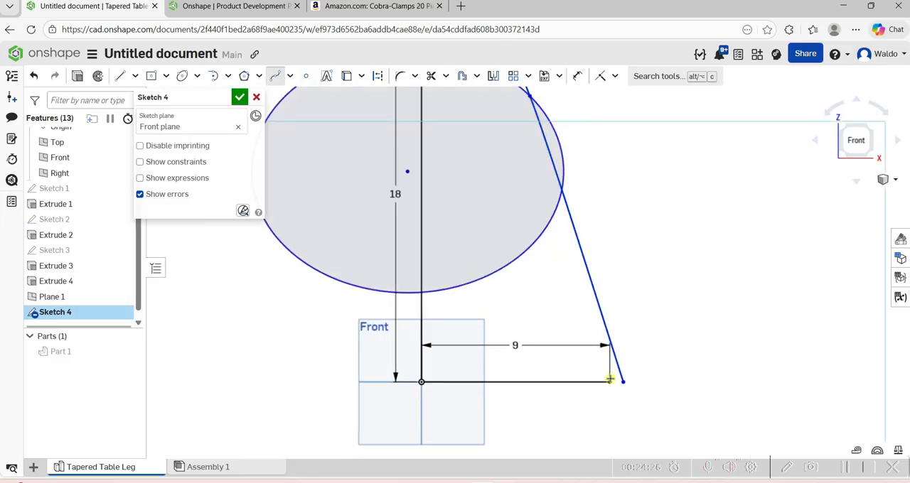
{"action": "key", "text": "Escape"}
Sketch a second curved spline from the free end of the 9 in line up to the ellipse's lower edge on the positive X side.
{"action": "left_click", "coordinate": [609, 382]}
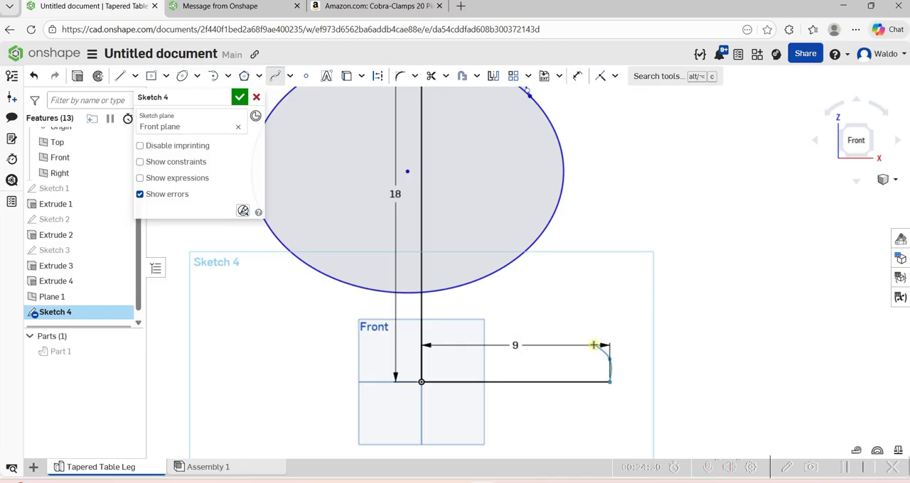
{"action": "left_click", "coordinate": [553, 276]}
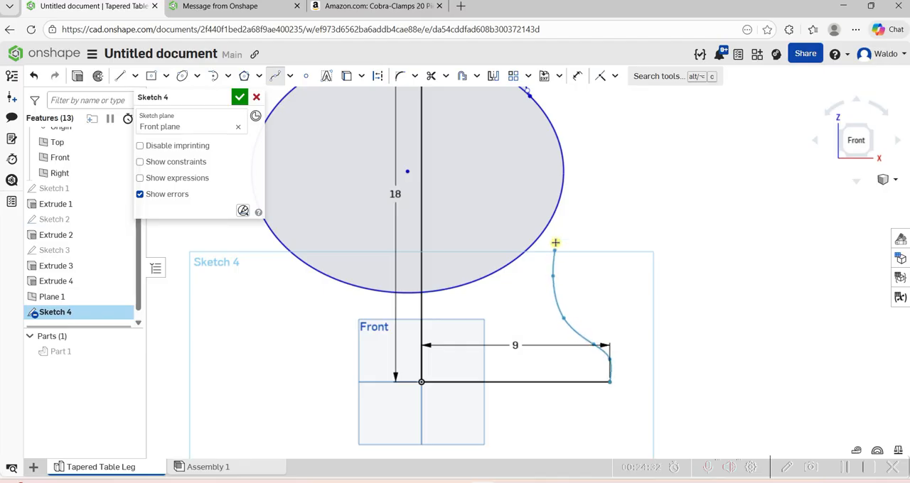
{"action": "left_click", "coordinate": [555, 242]}
{"action": "left_click", "coordinate": [557, 214]}
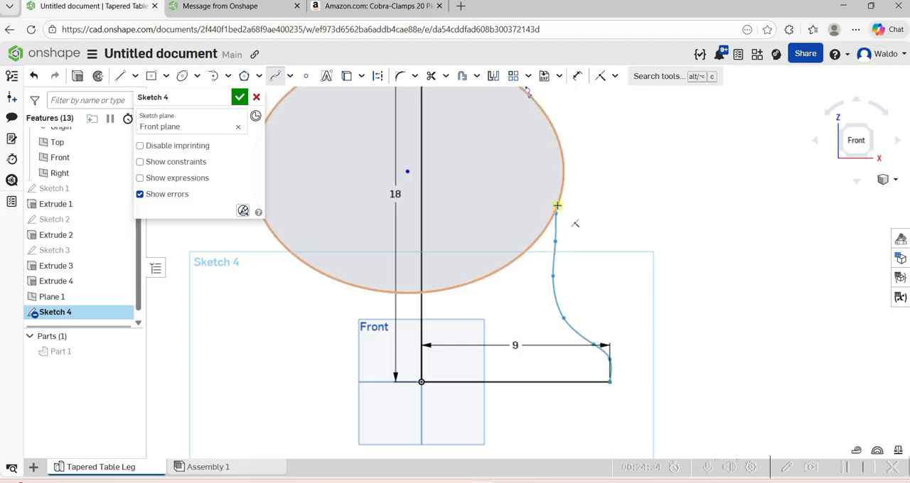
{"action": "left_click", "coordinate": [557, 206]}
{"action": "scroll", "coordinate": [559, 205], "scroll_direction": "down", "scroll_amount": 3}
{"action": "right_click", "coordinate": [614, 192]}
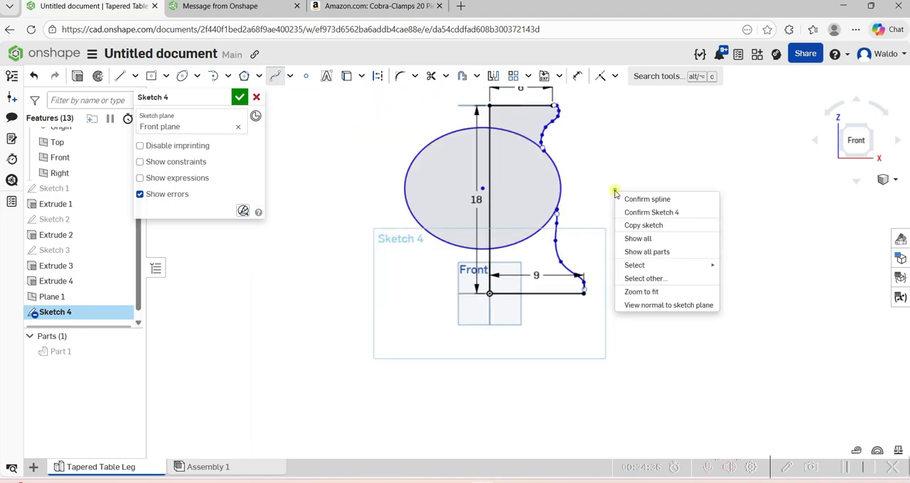
{"action": "key", "text": "Escape"}
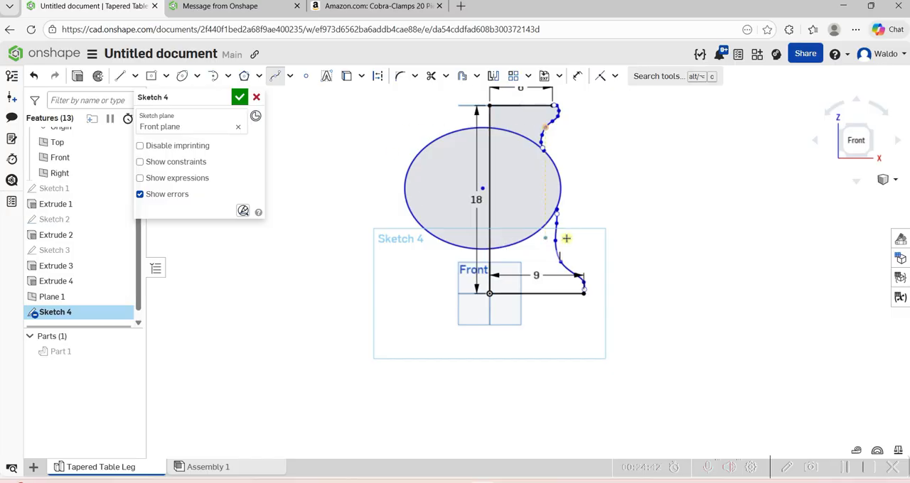
Move the lower spline's upper endpoint onto the ellipse to close the gap between them.
{"action": "scroll", "coordinate": [560, 220], "scroll_direction": "up", "scroll_amount": 5}
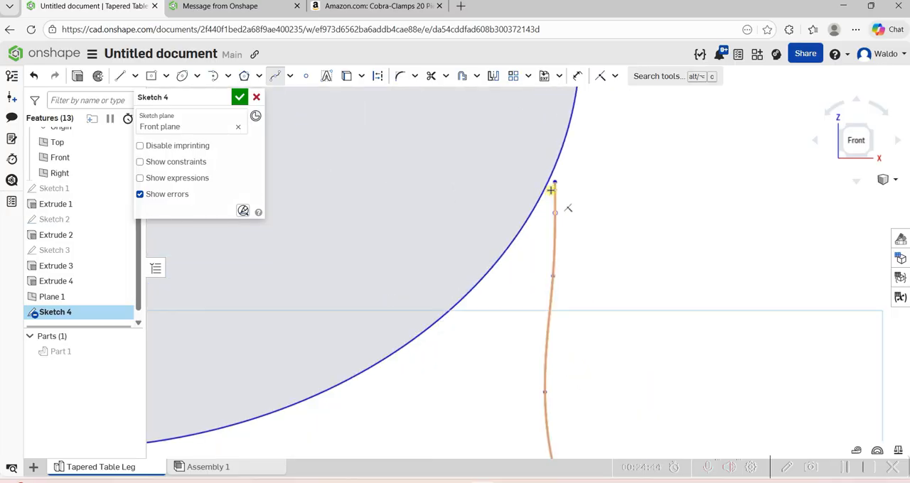
{"action": "key", "text": "Escape"}
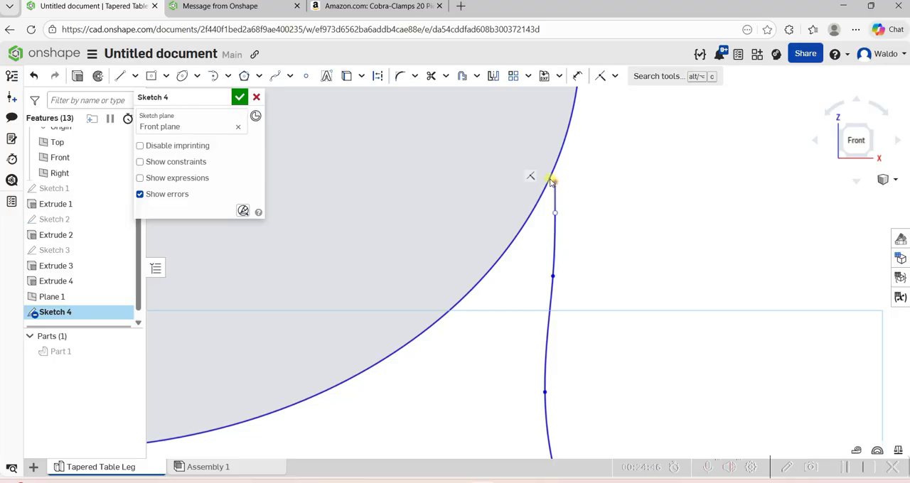
{"action": "left_click_drag", "start_coordinate": [550, 182], "coordinate": [550, 179]}
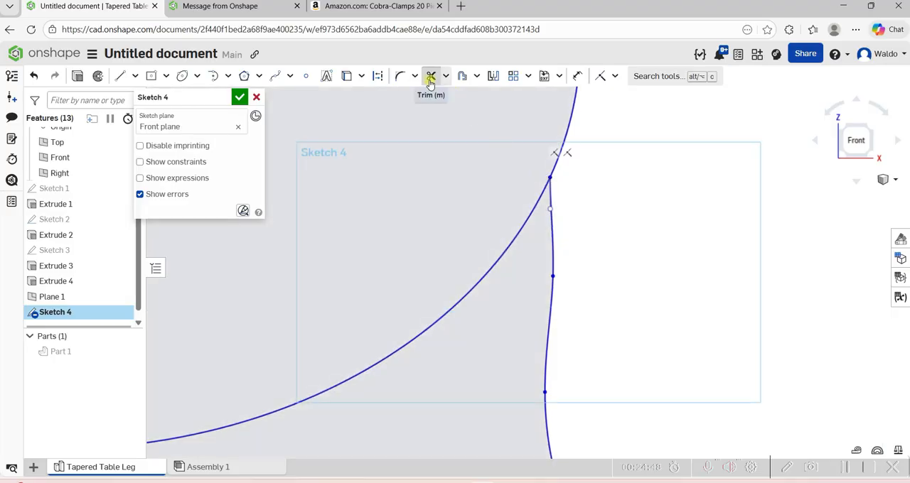
Trim the ellipse outside and inside the profile, leaving only the bulging arc between the two splines.
{"action": "left_click", "coordinate": [430, 76]}
{"action": "scroll", "coordinate": [436, 170], "scroll_direction": "down", "scroll_amount": 1}
{"action": "scroll", "coordinate": [436, 174], "scroll_direction": "down", "scroll_amount": 5}
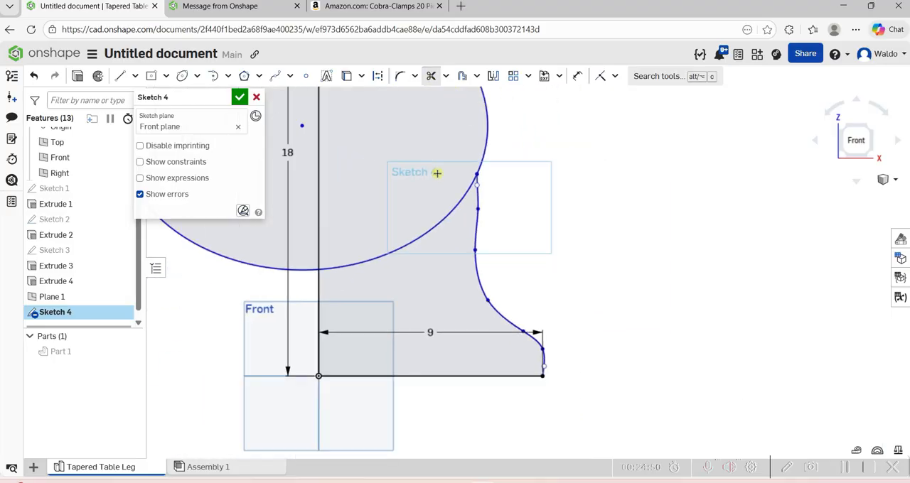
{"action": "left_click_drag", "start_coordinate": [307, 210], "coordinate": [305, 261]}
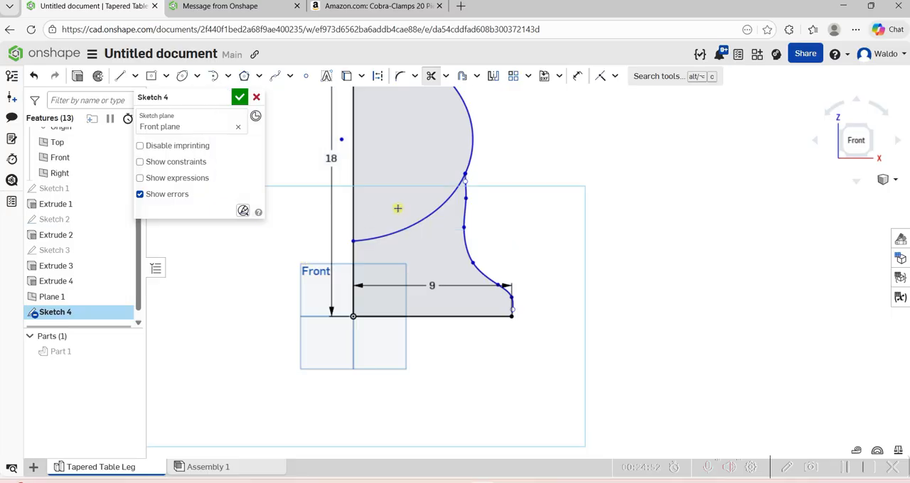
{"action": "scroll", "coordinate": [411, 244], "scroll_direction": "down", "scroll_amount": 4}
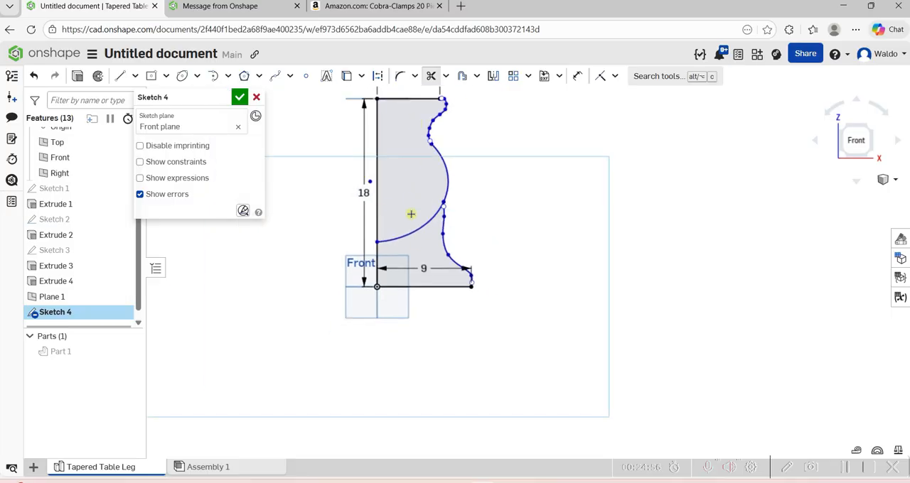
{"action": "left_click_drag", "start_coordinate": [420, 250], "coordinate": [420, 250]}
{"action": "right_click", "coordinate": [481, 226]}
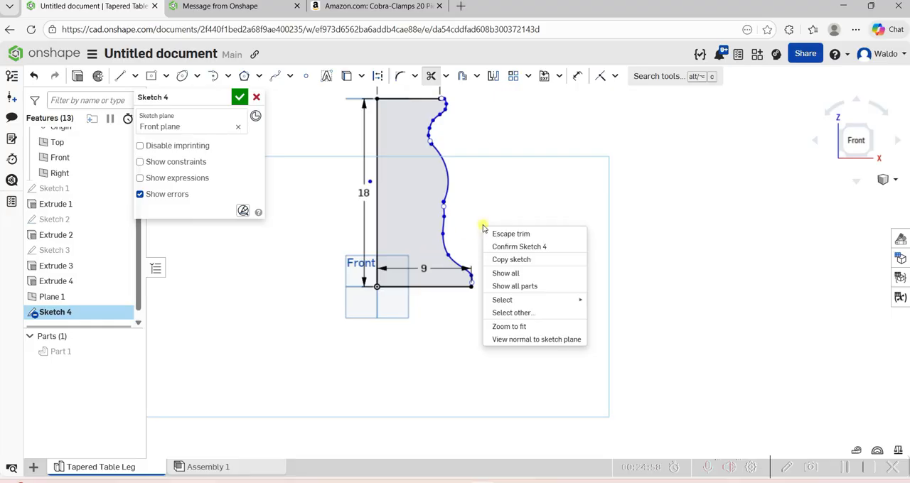
{"action": "left_click", "coordinate": [477, 194]}
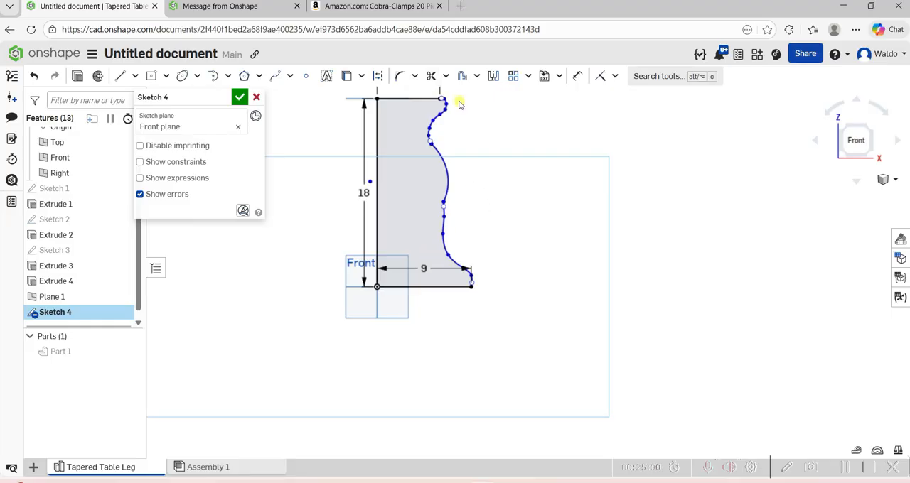
Reshape the lower spline by moving its upper points inward and adjusting its end handle for a smoother transition into the ellipse arc.
{"action": "scroll", "coordinate": [459, 105], "scroll_direction": "up", "scroll_amount": 4}
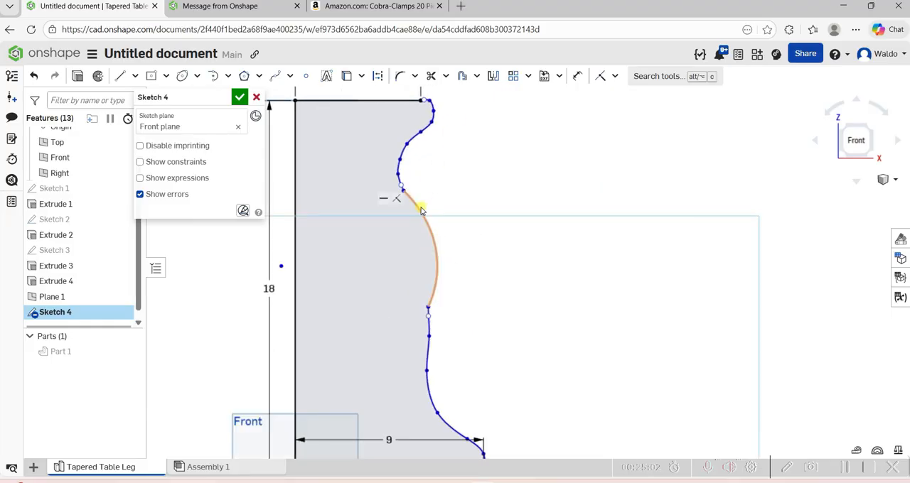
{"action": "scroll", "coordinate": [477, 302], "scroll_direction": "down", "scroll_amount": 3}
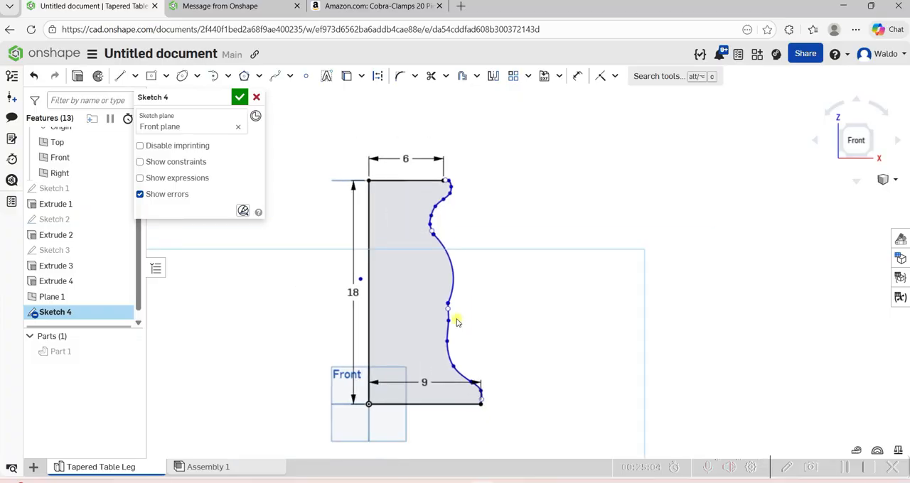
{"action": "scroll", "coordinate": [457, 322], "scroll_direction": "up", "scroll_amount": 3}
{"action": "left_click_drag", "start_coordinate": [439, 325], "coordinate": [429, 324]}
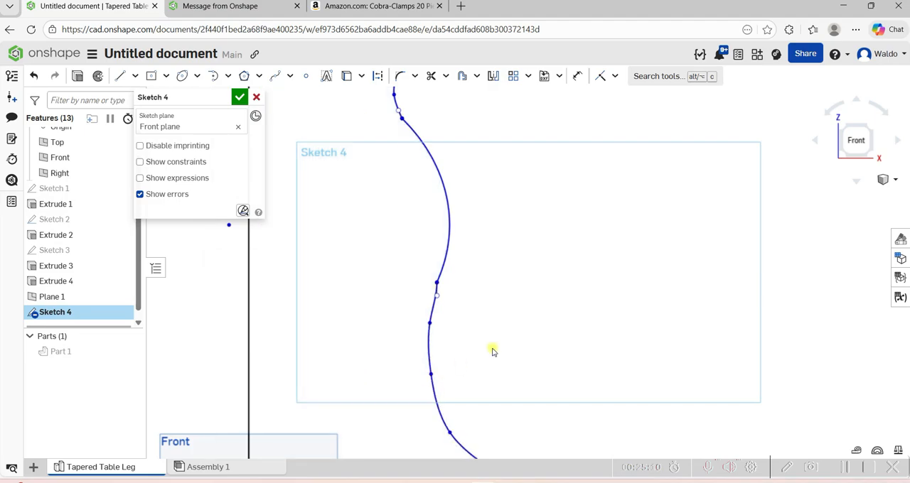
{"action": "scroll", "coordinate": [504, 340], "scroll_direction": "down", "scroll_amount": 3}
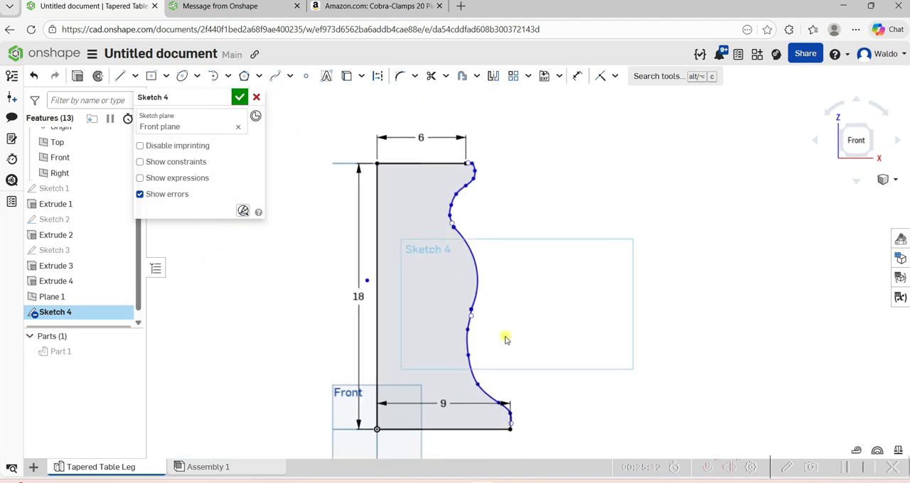
{"action": "left_click_drag", "start_coordinate": [466, 357], "coordinate": [461, 358]}
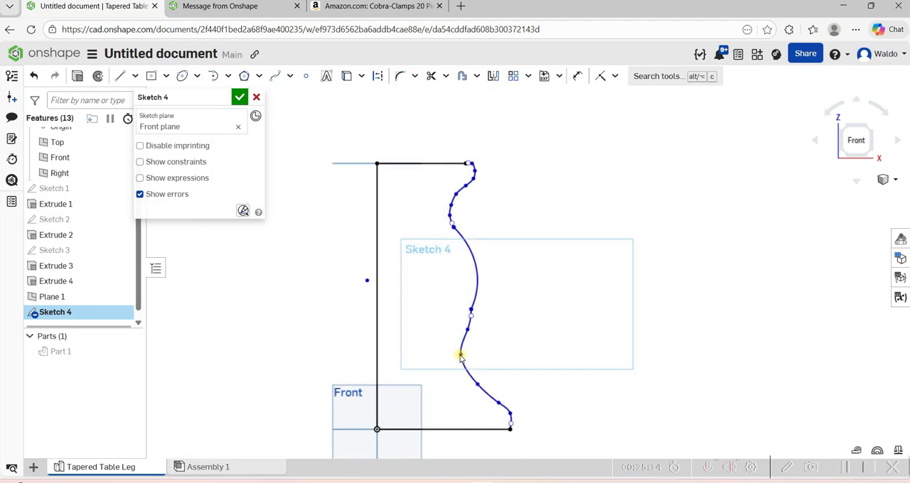
{"action": "scroll", "coordinate": [469, 335], "scroll_direction": "up", "scroll_amount": 3}
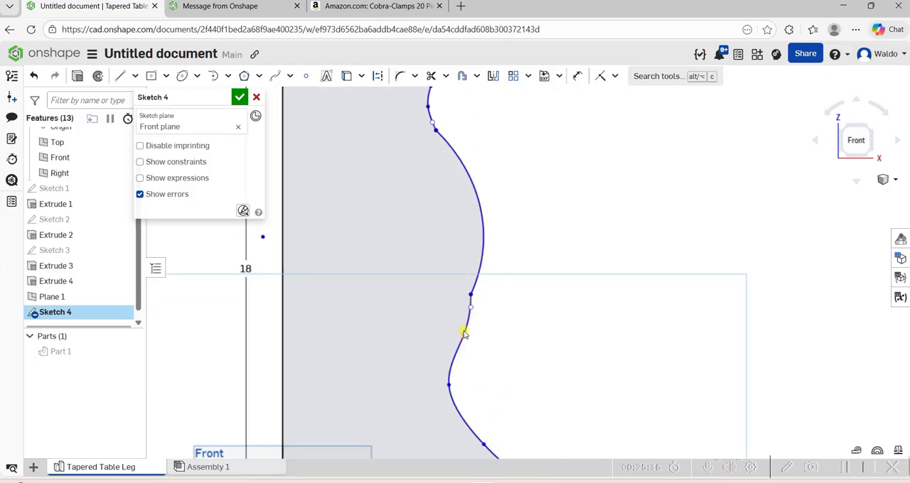
{"action": "left_click_drag", "start_coordinate": [462, 333], "coordinate": [465, 309]}
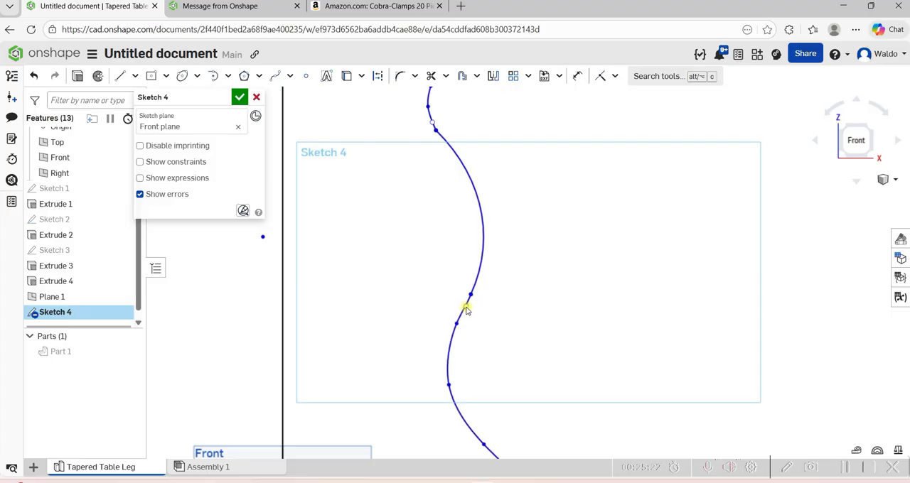
Make a final slight adjustment to the profile's bulging arc and finish the Front plane sketch.
{"action": "mouse_move", "coordinate": [482, 225]}
{"action": "left_mouse_down"}
{"action": "mouse_move", "coordinate": [476, 231]}
{"action": "mouse_move", "coordinate": [498, 227]}
{"action": "mouse_move", "coordinate": [485, 230]}
{"action": "left_mouse_up"}
{"action": "scroll", "coordinate": [485, 230], "scroll_direction": "down", "scroll_amount": 5}
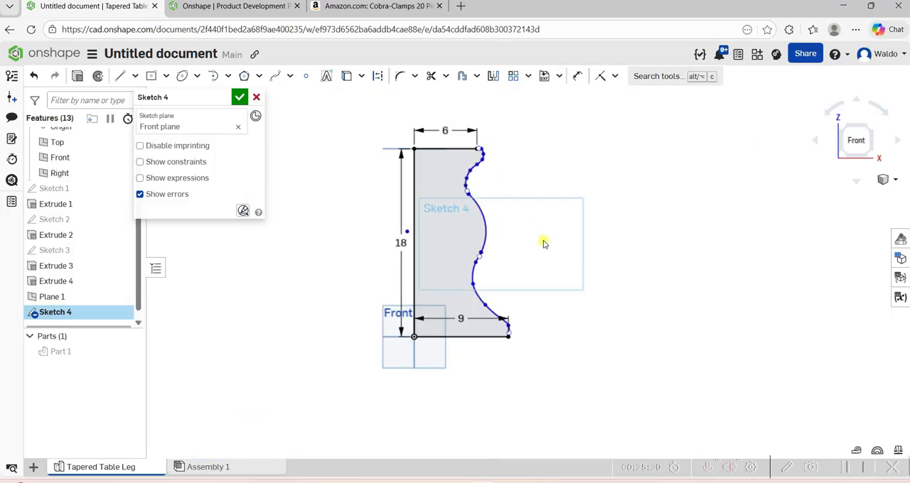
{"action": "left_click", "coordinate": [240, 97]}
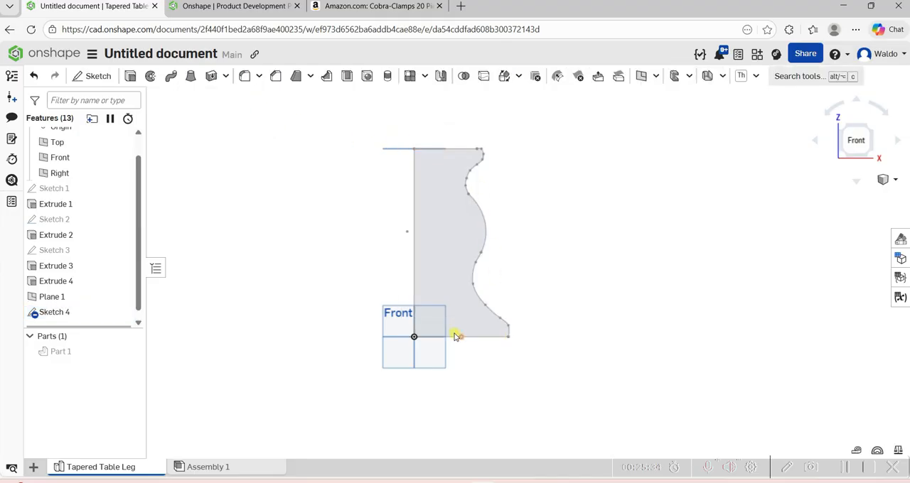
Fully revolve the profile about its 18 in vertical line as a new solid, and hide the planes.
{"action": "left_click", "coordinate": [150, 77]}
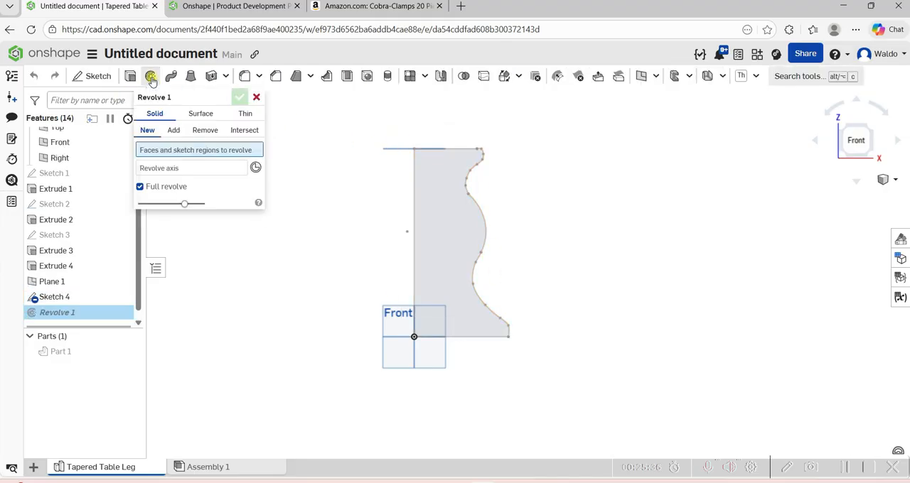
{"action": "left_click", "coordinate": [444, 235]}
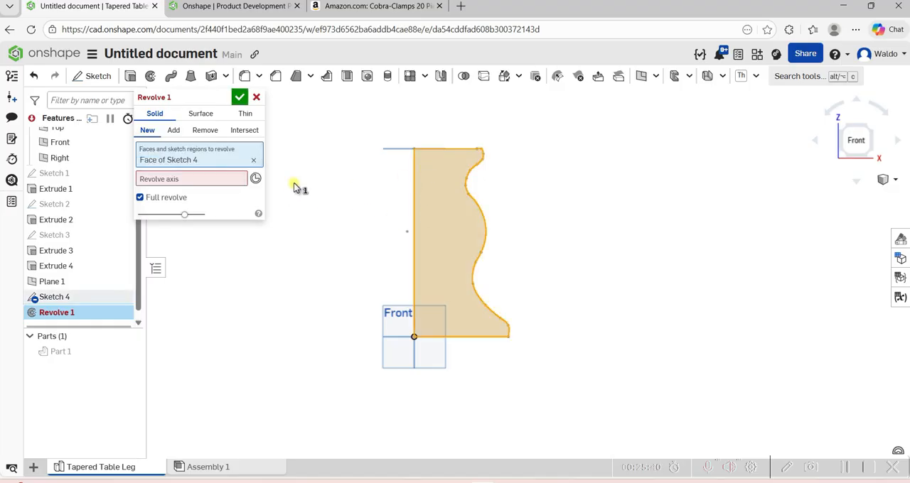
{"action": "left_click", "coordinate": [256, 178]}
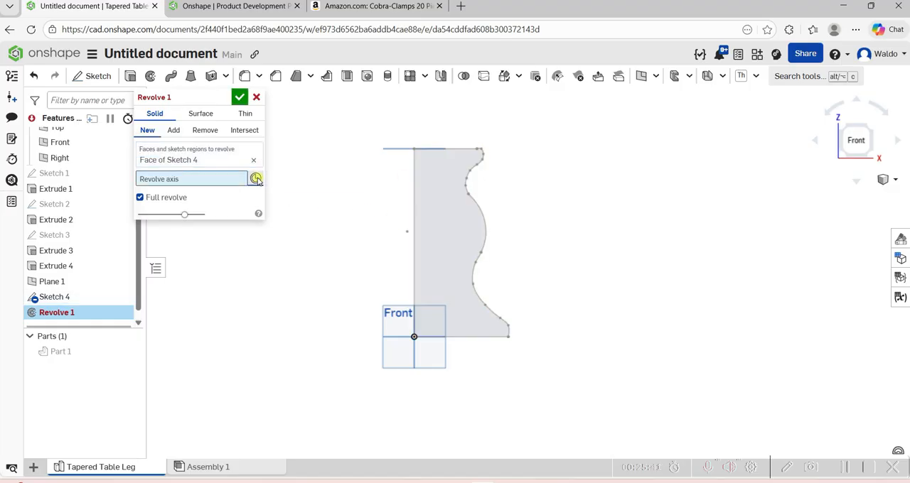
{"action": "left_click", "coordinate": [413, 237]}
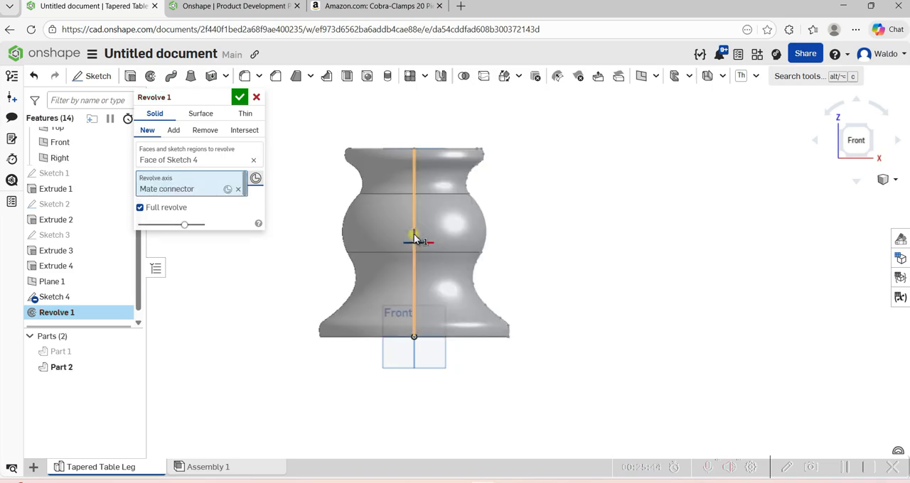
{"action": "left_click", "coordinate": [241, 100]}
{"action": "key", "text": "shift+5"}
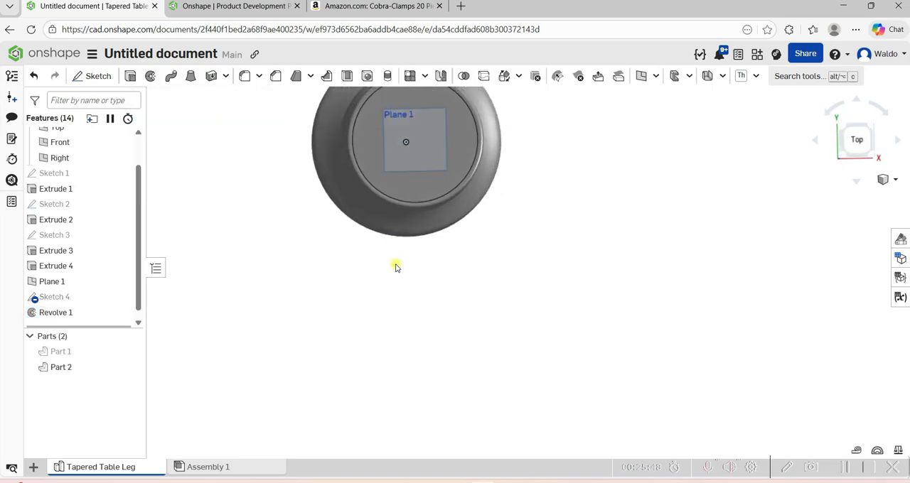
{"action": "key", "text": "shift+1"}
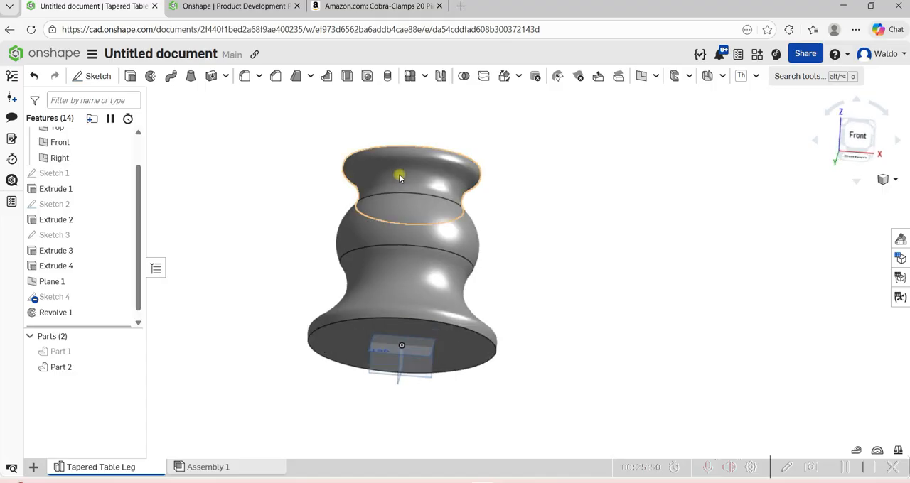
{"action": "key", "text": "p"}
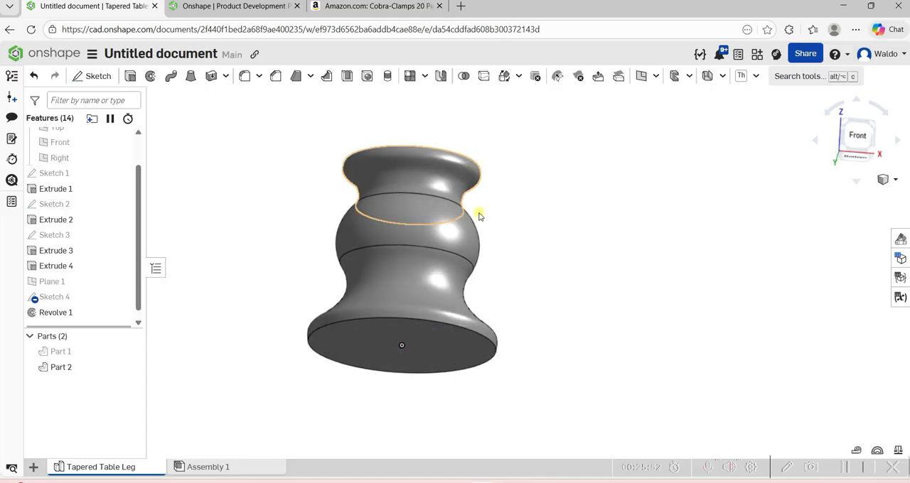
Sketch a 24 in diameter circle centered on the origin on the revolved solid's flat top face.
{"action": "right_click_drag", "start_coordinate": [479, 217], "coordinate": [437, 307]}
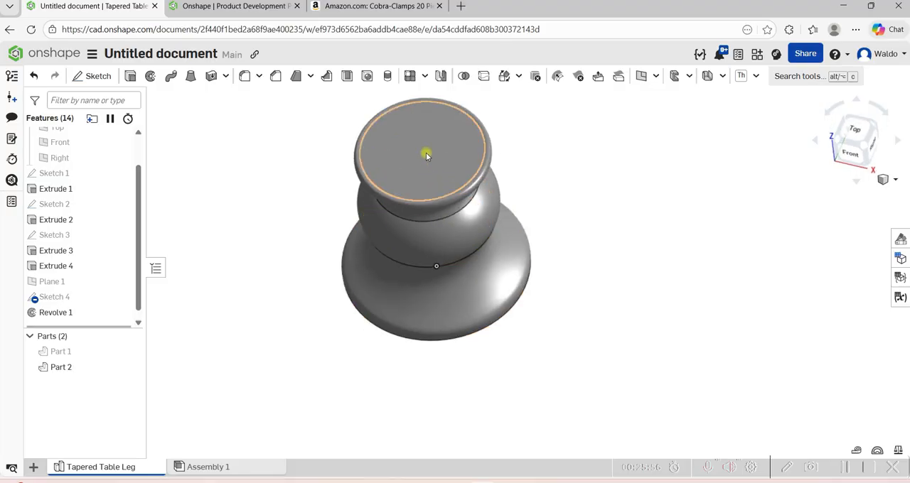
{"action": "left_click", "coordinate": [427, 156]}
{"action": "key", "text": "n"}
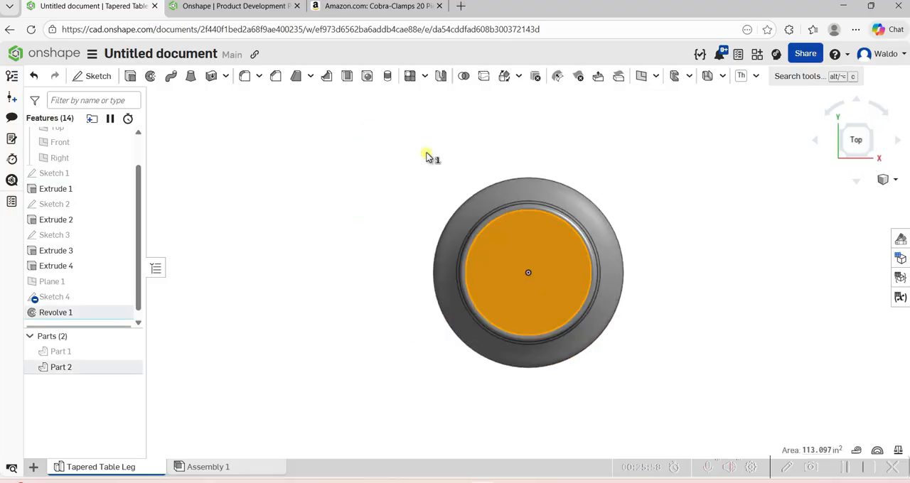
{"action": "left_click", "coordinate": [105, 76]}
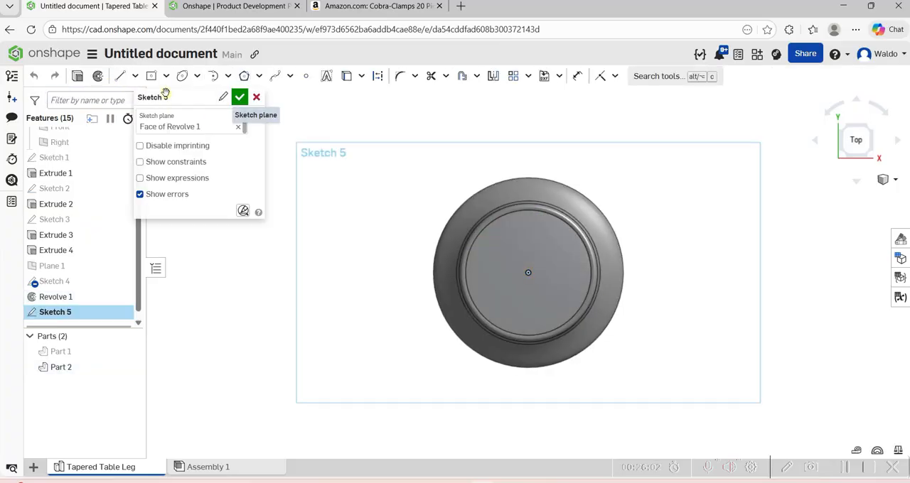
{"action": "left_click", "coordinate": [196, 76]}
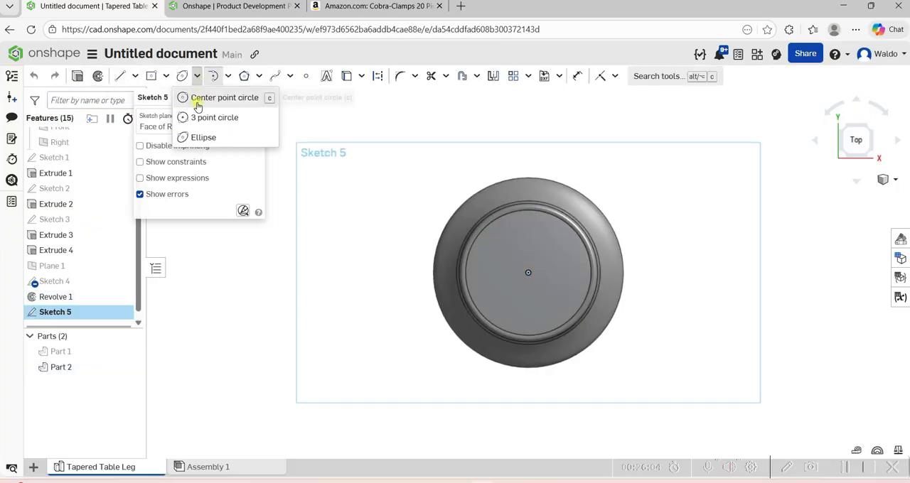
{"action": "left_click", "coordinate": [200, 101]}
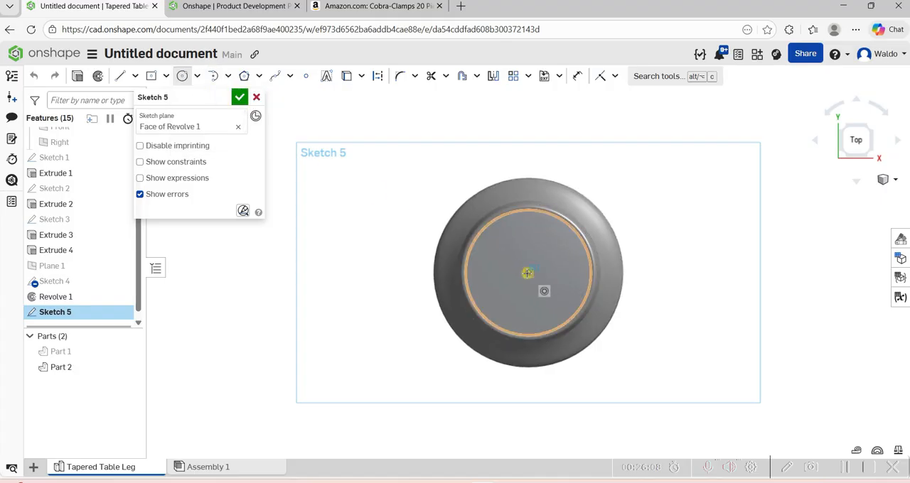
{"action": "left_click", "coordinate": [528, 273]}
{"action": "left_click", "coordinate": [492, 145]}
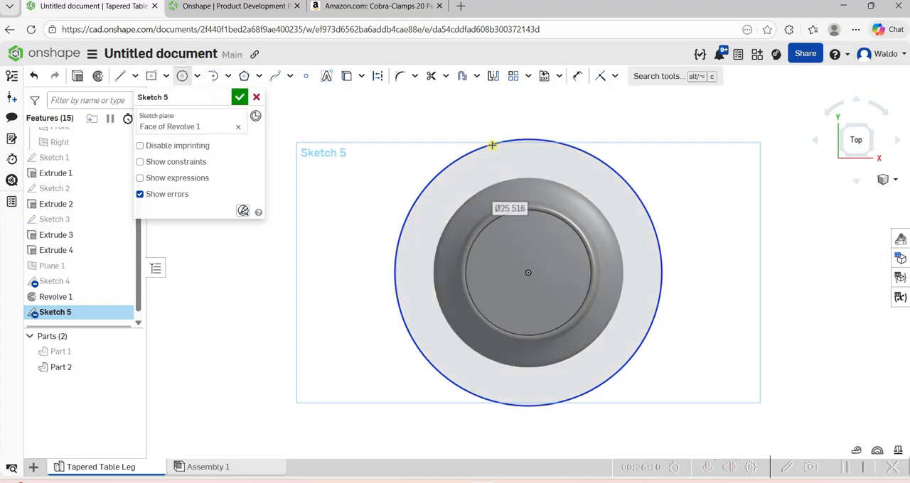
{"action": "type", "text": "24"}
{"action": "key", "text": "Return"}
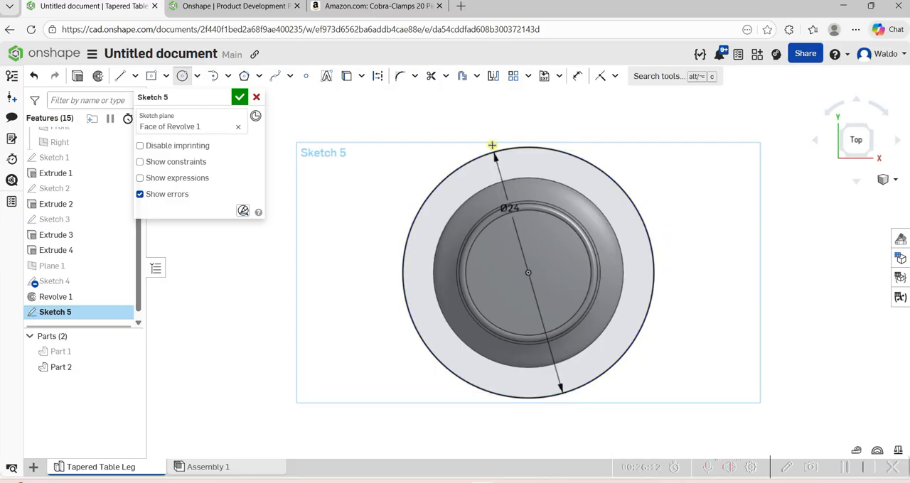
Extrude the 24 in circle 1.25 in upward as a tabletop, adding it to Part 2.
{"action": "left_click", "coordinate": [77, 77]}
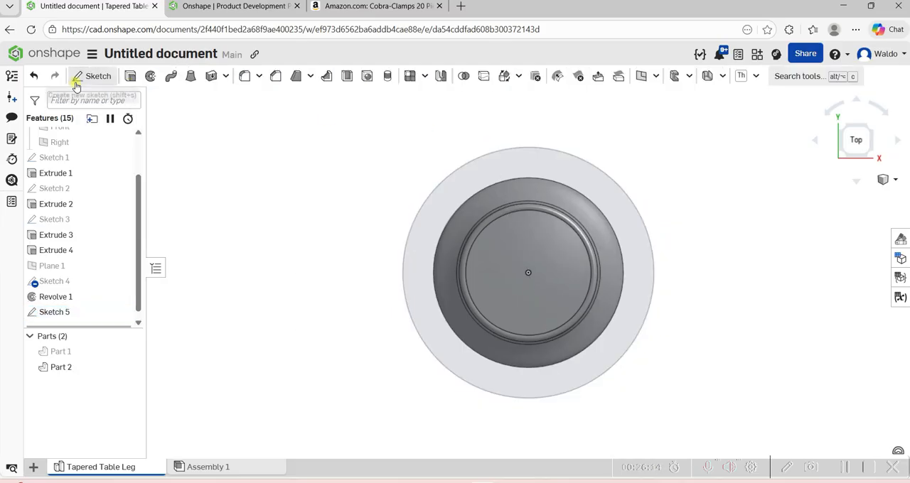
{"action": "key", "text": "shift+e"}
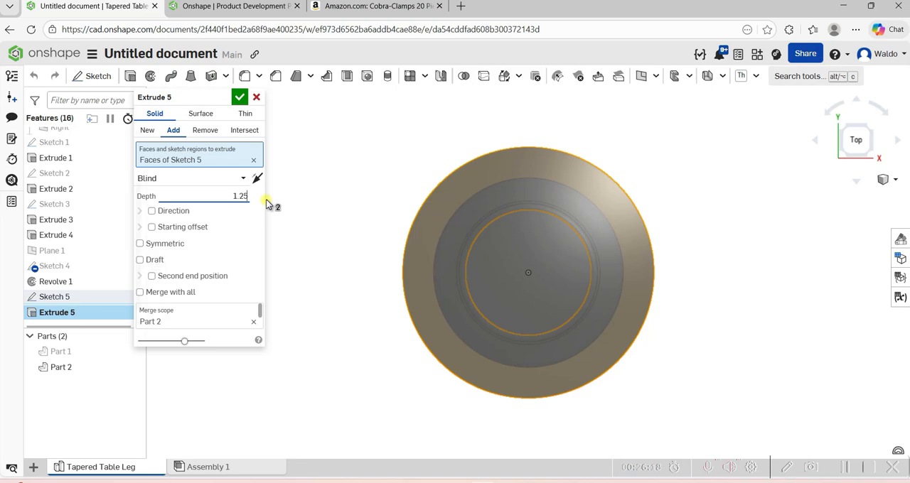
{"action": "left_click", "coordinate": [240, 99]}
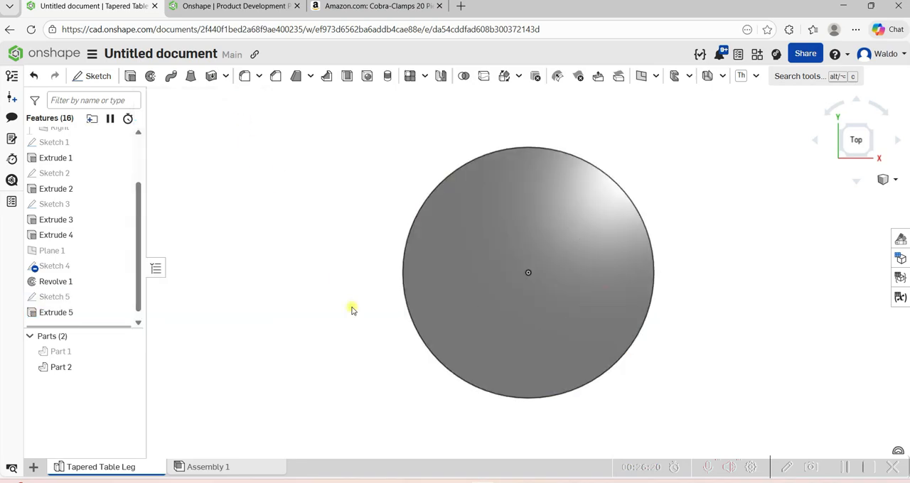
{"action": "right_click_drag", "start_coordinate": [410, 331], "coordinate": [457, 353]}
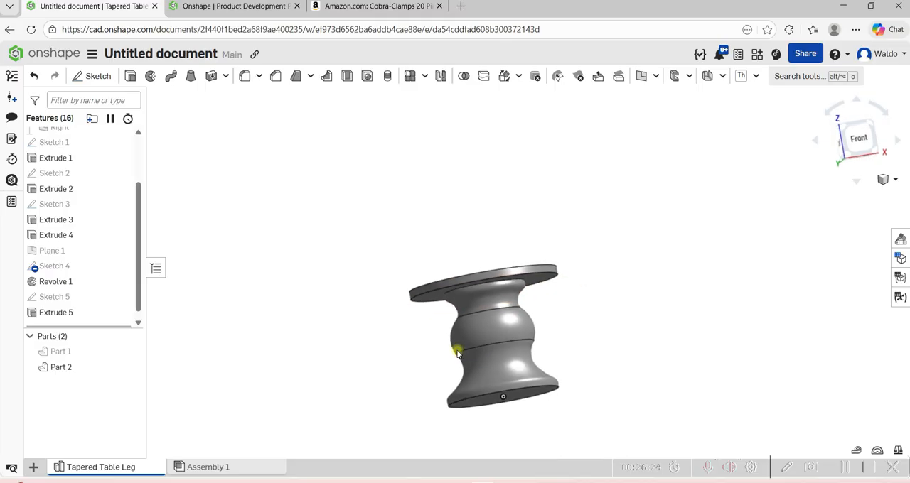
{"action": "right_click_drag", "start_coordinate": [433, 251], "coordinate": [365, 205]}
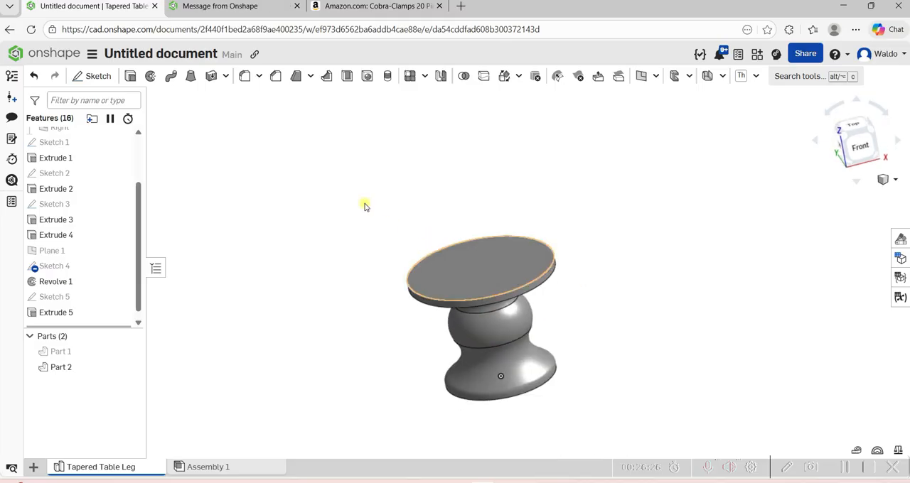
{"action": "left_click", "coordinate": [243, 77]}
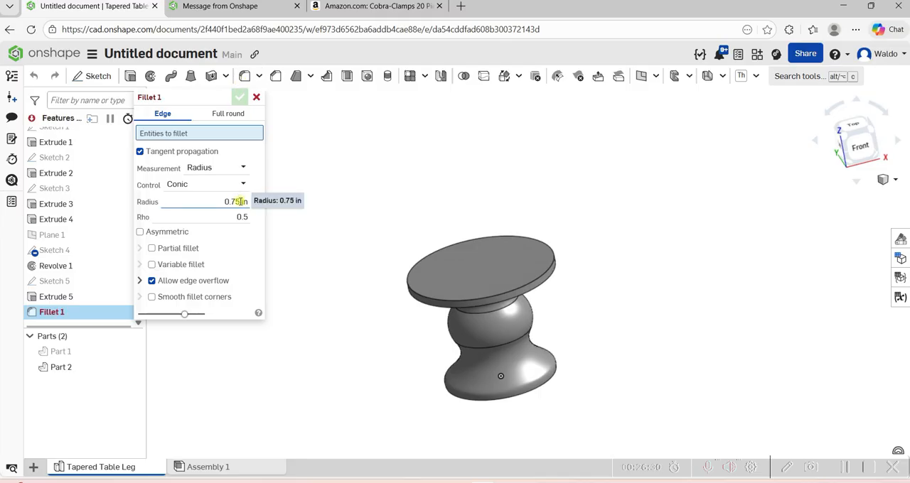
{"action": "left_click", "coordinate": [444, 284]}
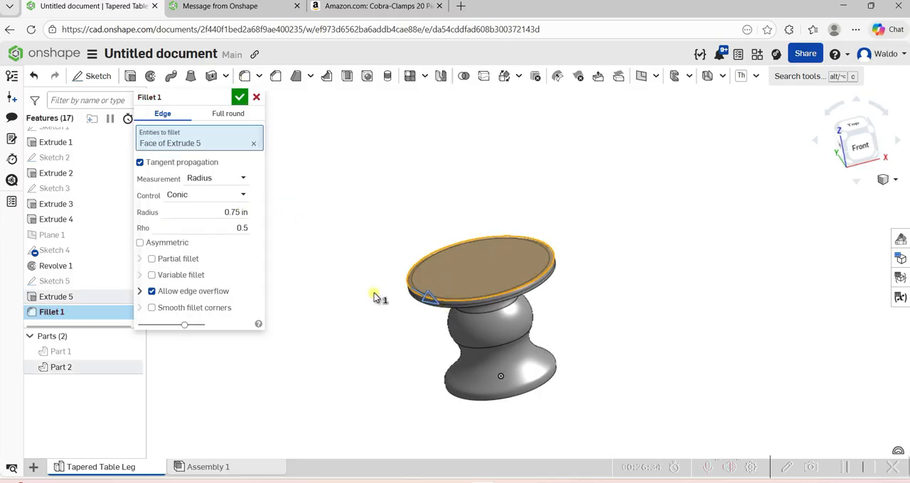
{"action": "scroll", "coordinate": [447, 286], "scroll_direction": "up", "scroll_amount": 4}
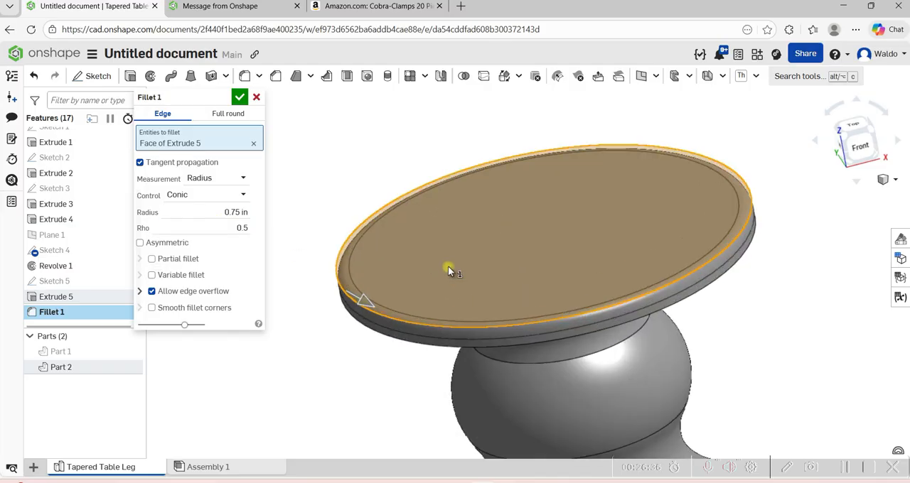
{"action": "right_click_drag", "start_coordinate": [449, 270], "coordinate": [456, 301]}
{"action": "left_click", "coordinate": [457, 301]}
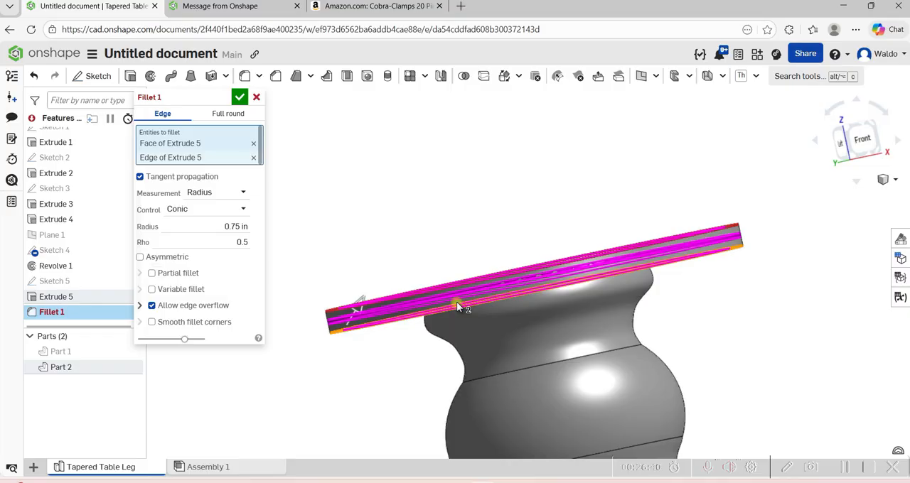
{"action": "left_click", "coordinate": [456, 302]}
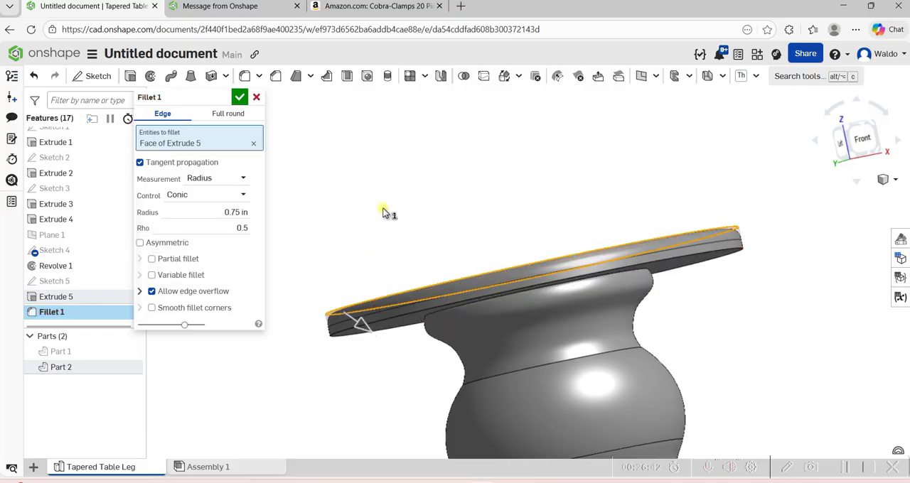
{"action": "right_click_drag", "start_coordinate": [384, 213], "coordinate": [465, 326]}
{"action": "left_click", "coordinate": [465, 327]}
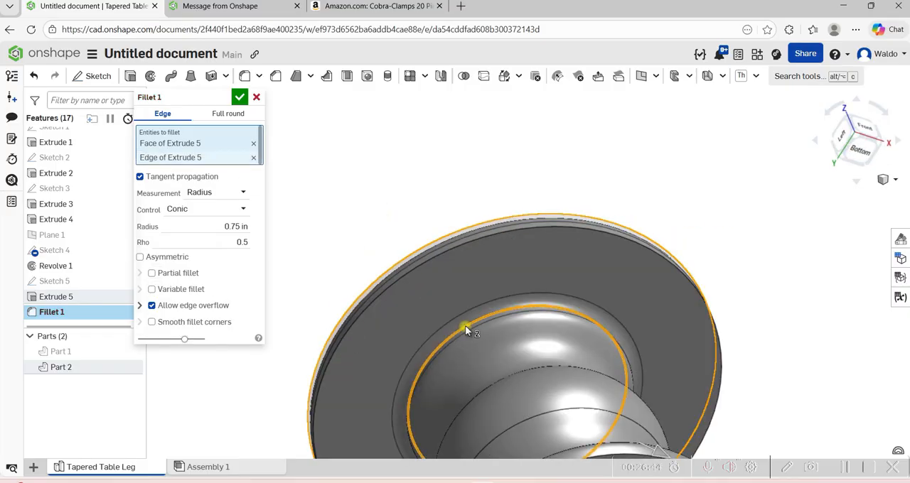
{"action": "left_click", "coordinate": [422, 284]}
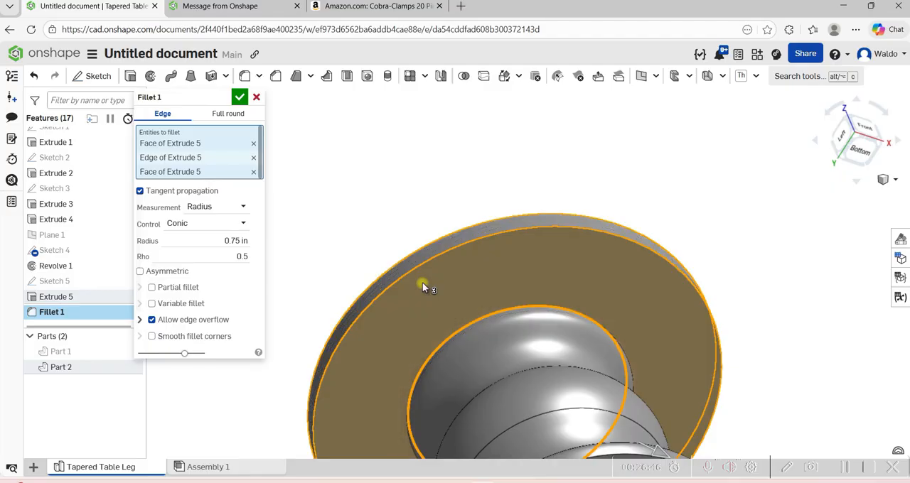
{"action": "left_click", "coordinate": [422, 284]}
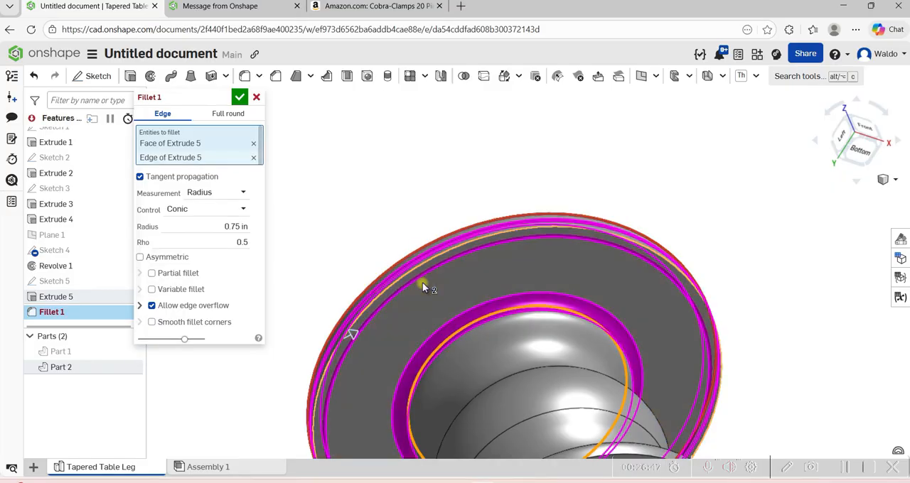
{"action": "left_click", "coordinate": [258, 98]}
Cancel the open fillet and toggle the visibility of Part 1 and Part 2, leaving only Part 2 shown.
{"action": "right_click_drag", "start_coordinate": [270, 106], "coordinate": [187, 319]}
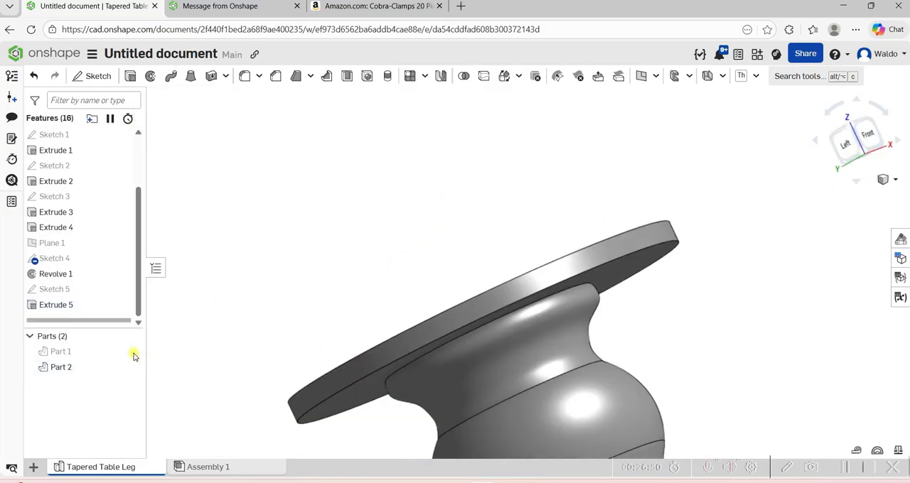
{"action": "left_click", "coordinate": [105, 356]}
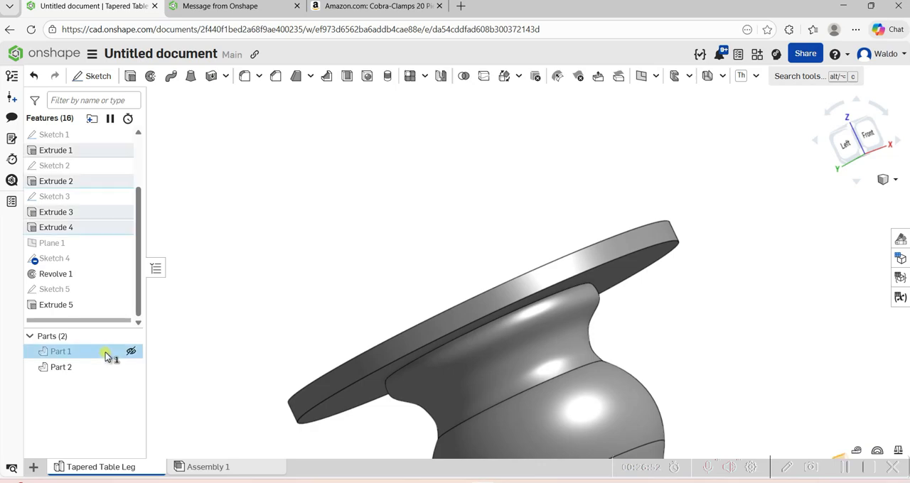
{"action": "left_click", "coordinate": [131, 369]}
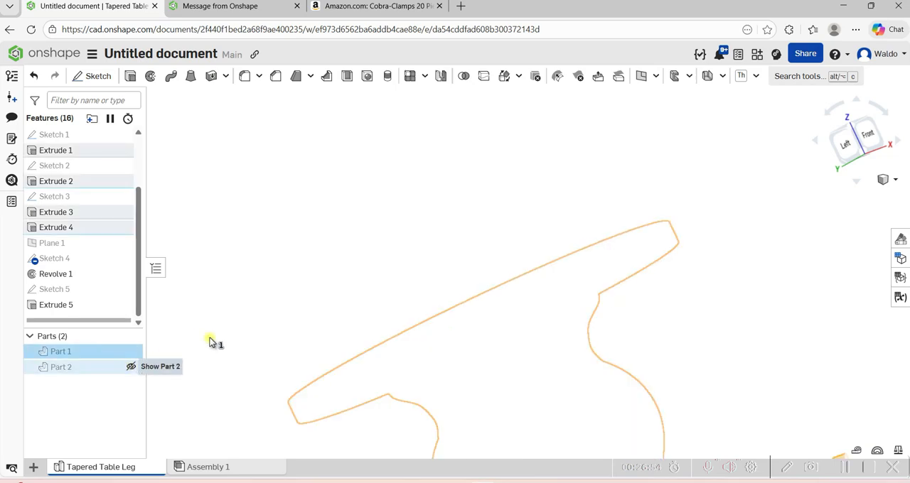
{"action": "left_click", "coordinate": [101, 372]}
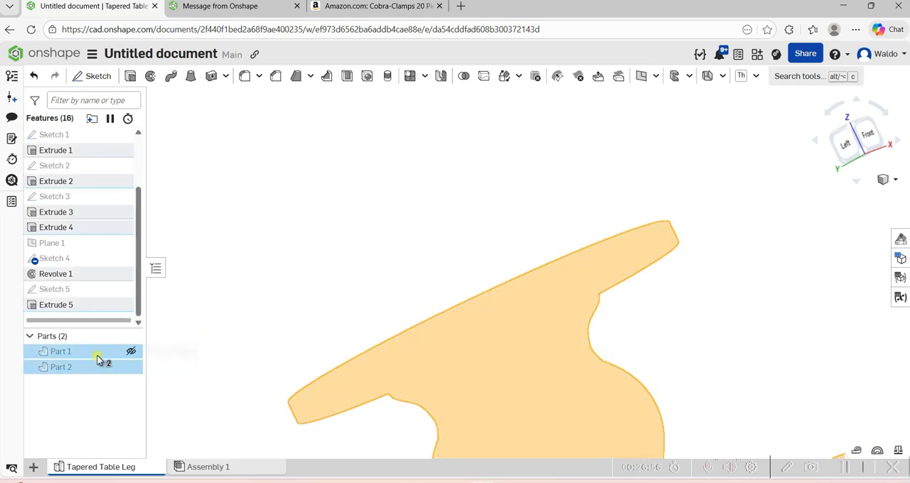
{"action": "left_click", "coordinate": [97, 366]}
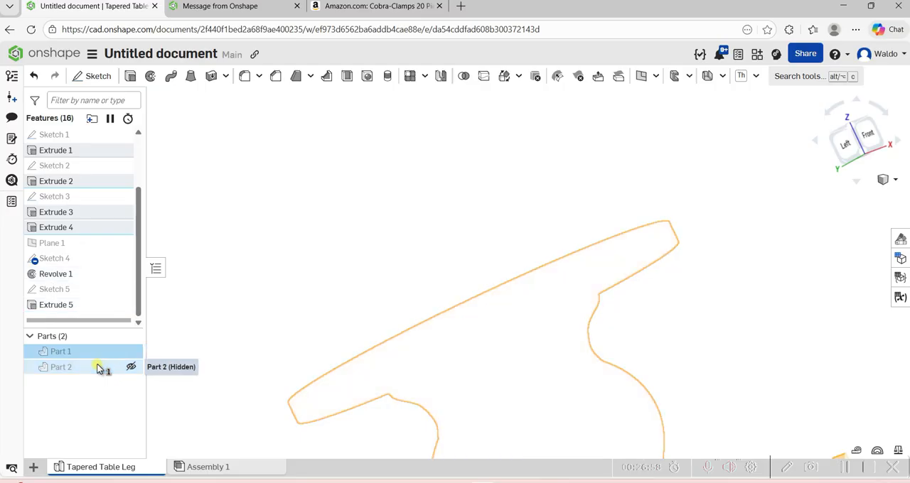
{"action": "left_click", "coordinate": [179, 344]}
{"action": "left_click", "coordinate": [69, 350]}
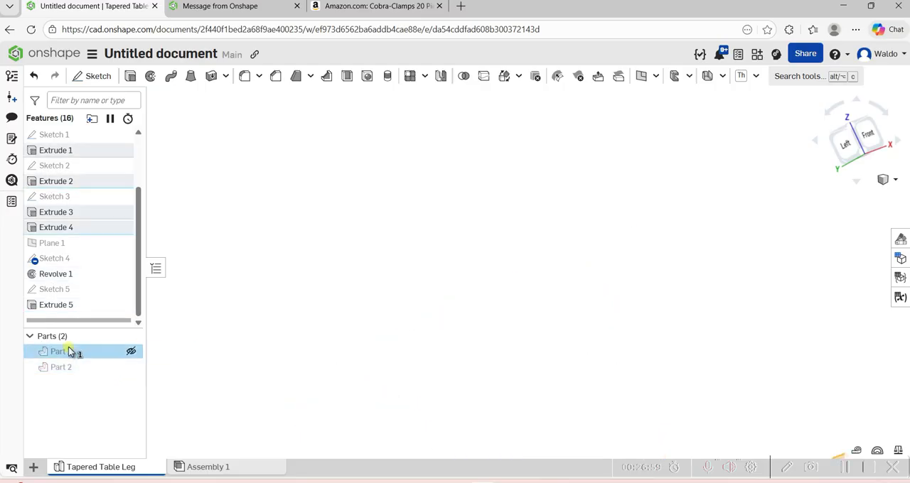
{"action": "left_click", "coordinate": [131, 352]}
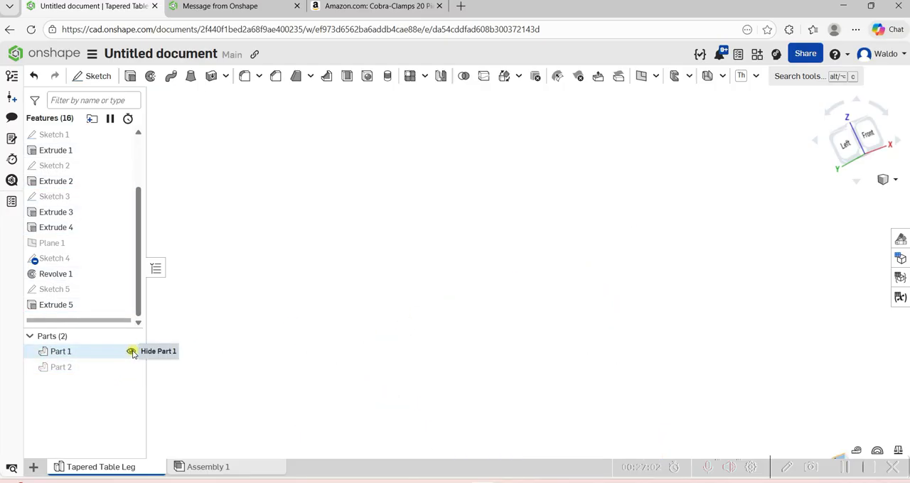
{"action": "left_click", "coordinate": [135, 352]}
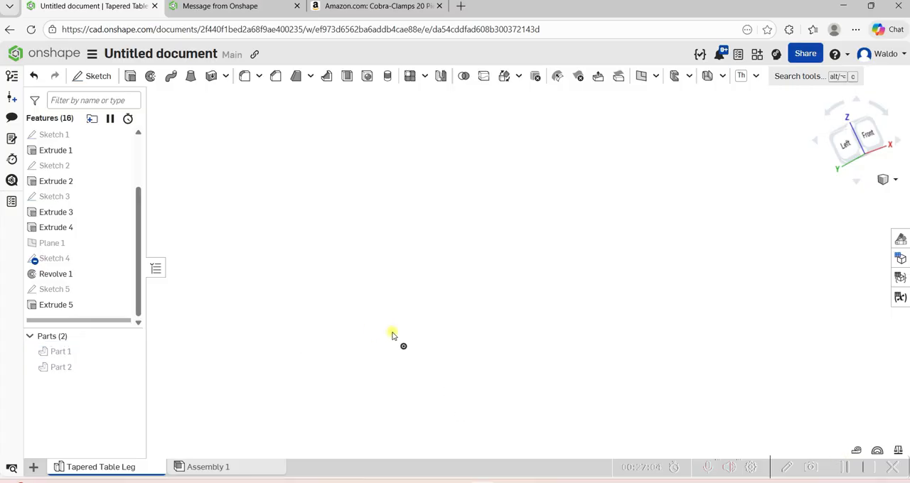
{"action": "left_click", "coordinate": [132, 367]}
Delete Sketch 5, which defines the round tabletop, so that only the revolved pedestal remains in Part 2.
{"action": "scroll", "coordinate": [401, 345], "scroll_direction": "up", "scroll_amount": 10}
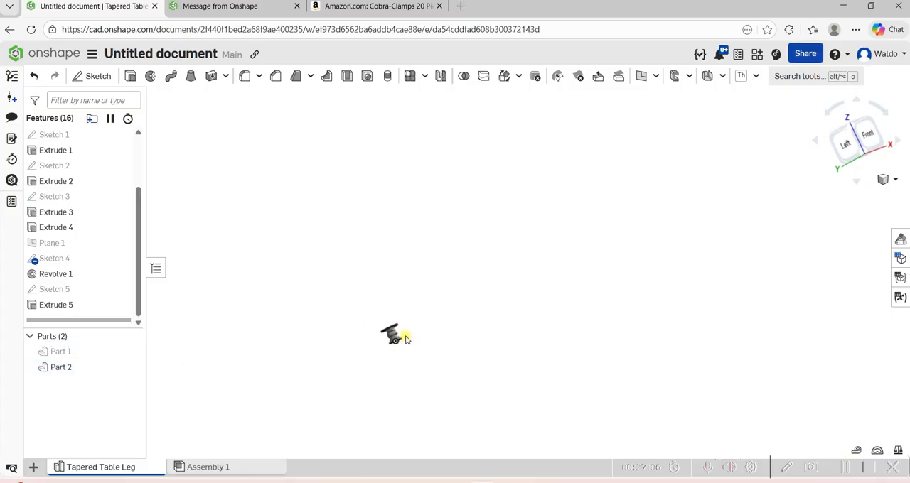
{"action": "right_click", "coordinate": [85, 291]}
{"action": "left_click", "coordinate": [108, 287]}
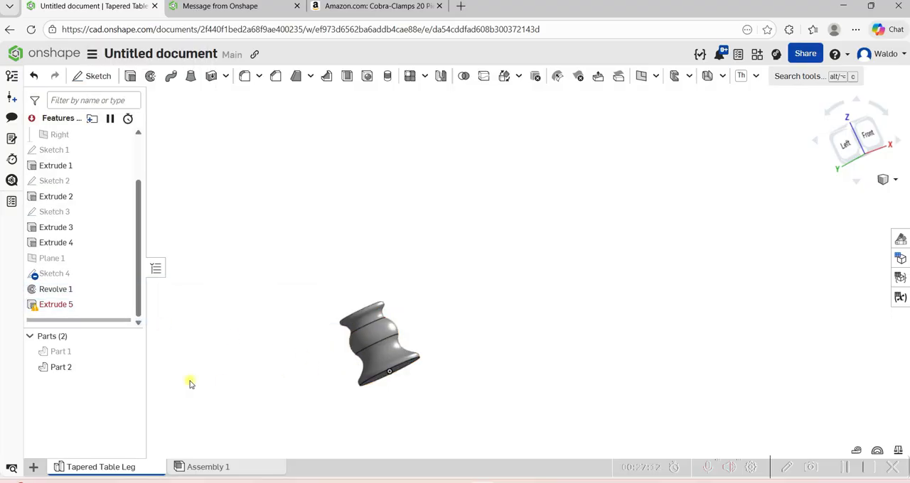
Export Part 2 as a downloaded binary STL in inches with Fine resolution, named Tapered Table Leg - Part 2.
{"action": "right_click", "coordinate": [116, 369]}
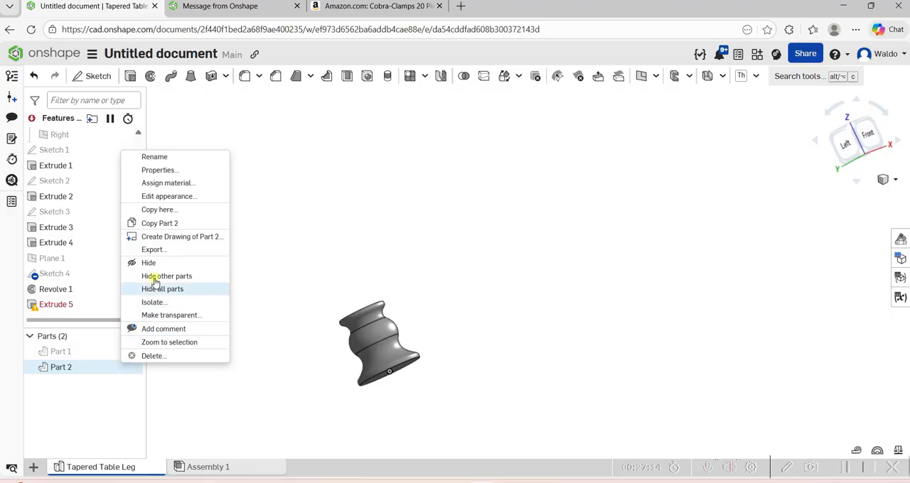
{"action": "left_click", "coordinate": [157, 249]}
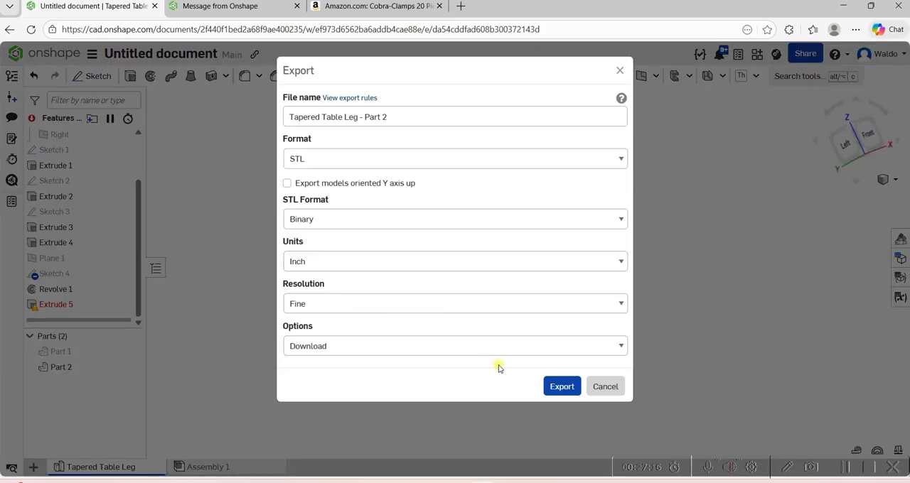
{"action": "left_click", "coordinate": [571, 388]}
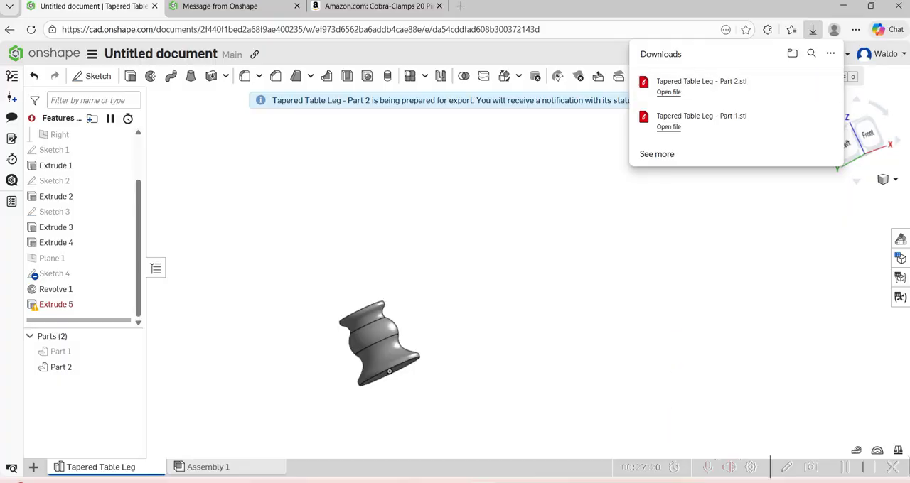
Switch to Aspire, show the 2D layout and add a new 50 x 50 in sheet to the taperedlegtable file.
{"action": "left_click", "coordinate": [667, 482]}
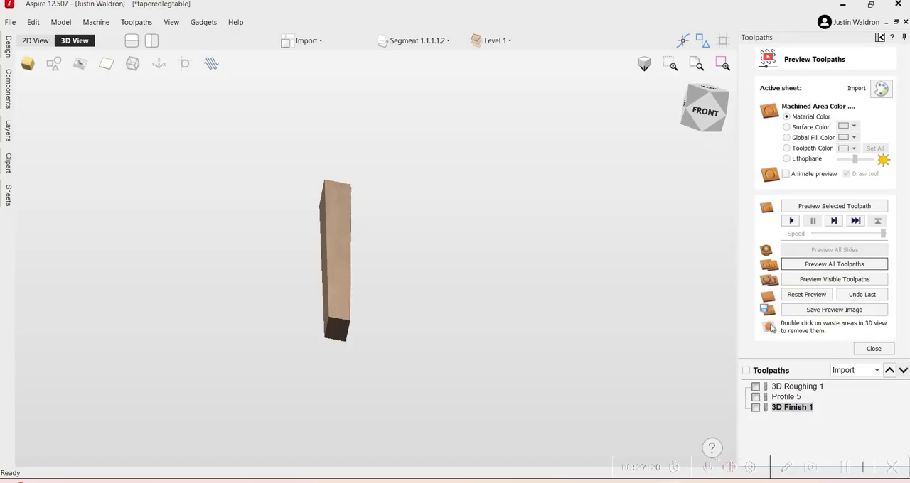
{"action": "left_click", "coordinate": [880, 37]}
{"action": "left_click", "coordinate": [175, 40]}
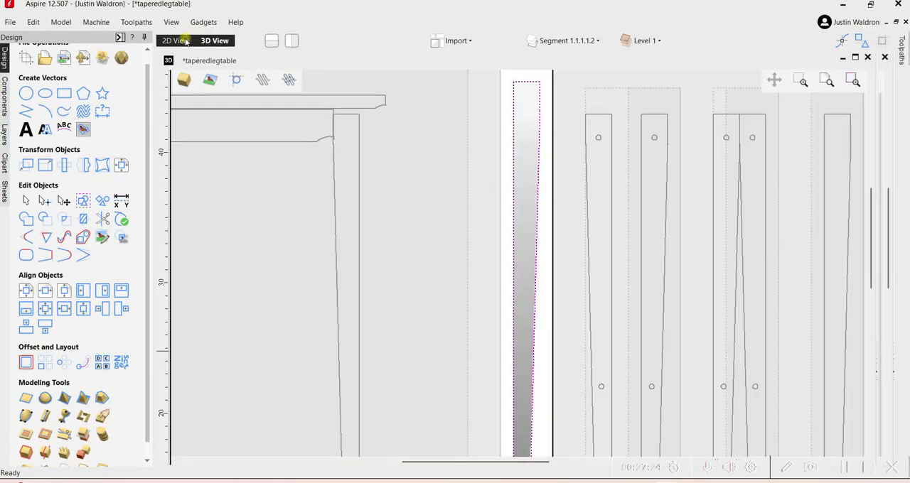
{"action": "scroll", "coordinate": [326, 244], "scroll_direction": "down", "scroll_amount": 5}
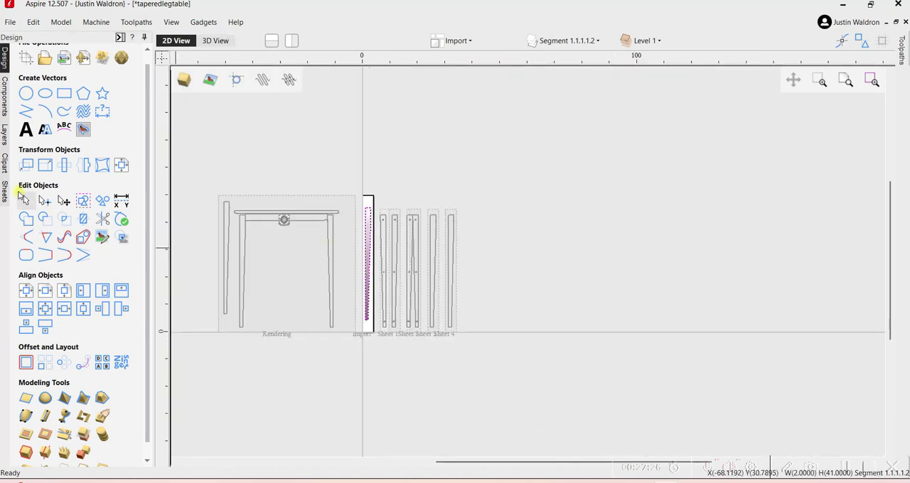
{"action": "left_click", "coordinate": [5, 191]}
{"action": "left_click", "coordinate": [51, 95]}
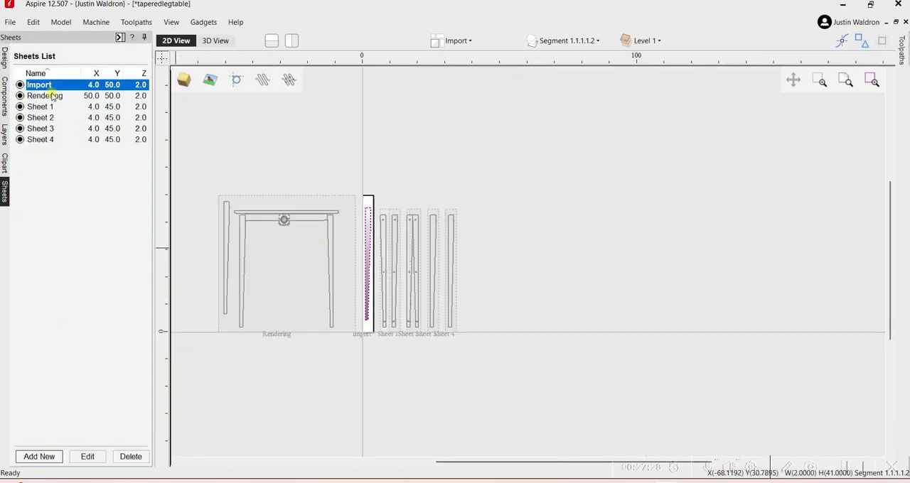
{"action": "left_click", "coordinate": [39, 456]}
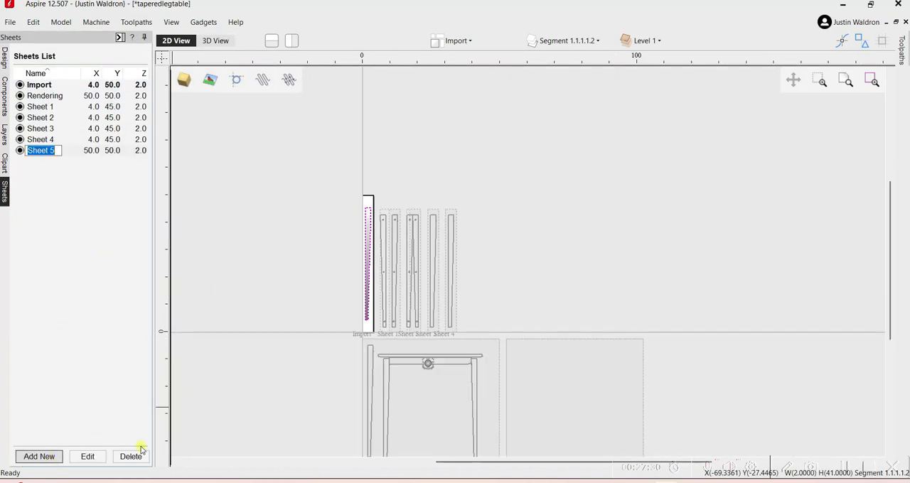
{"action": "scroll", "coordinate": [417, 423], "scroll_direction": "down", "scroll_amount": 2}
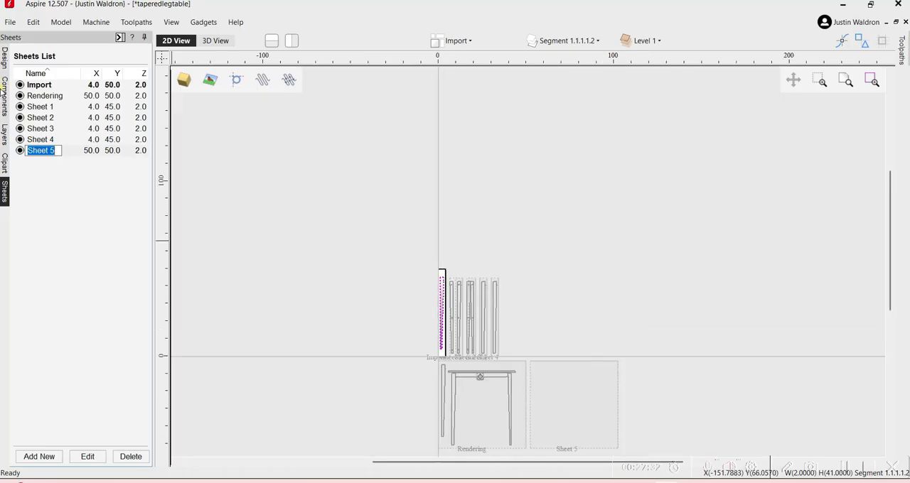
Make the new empty Sheet 5 active and import the Tapered Table Leg - Part 2 STL model into it.
{"action": "left_click", "coordinate": [4, 59]}
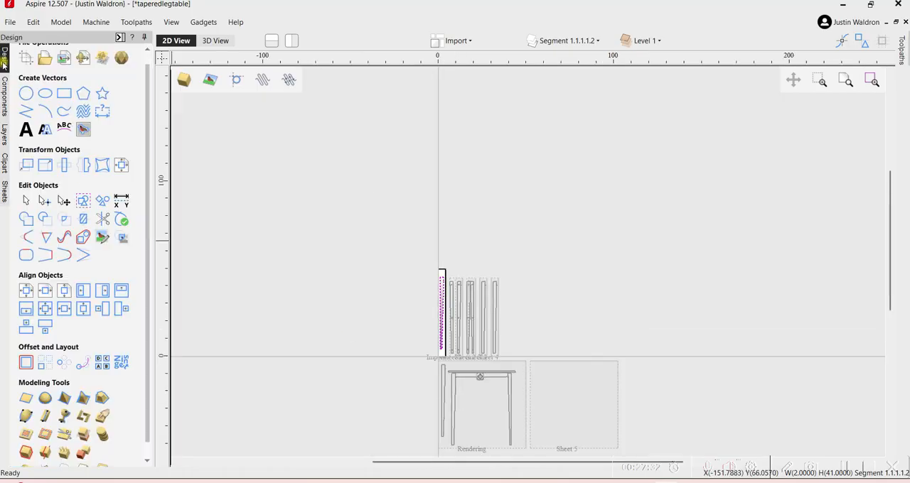
{"action": "left_click", "coordinate": [548, 413]}
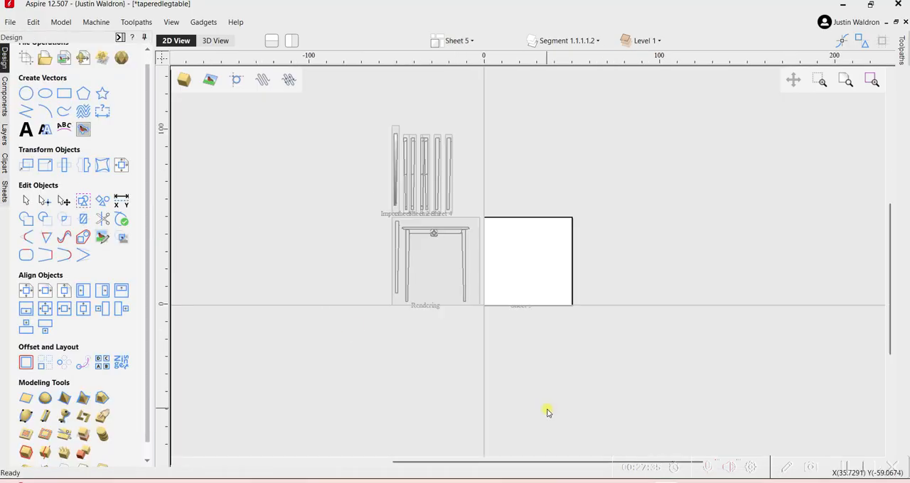
{"action": "left_click", "coordinate": [82, 57]}
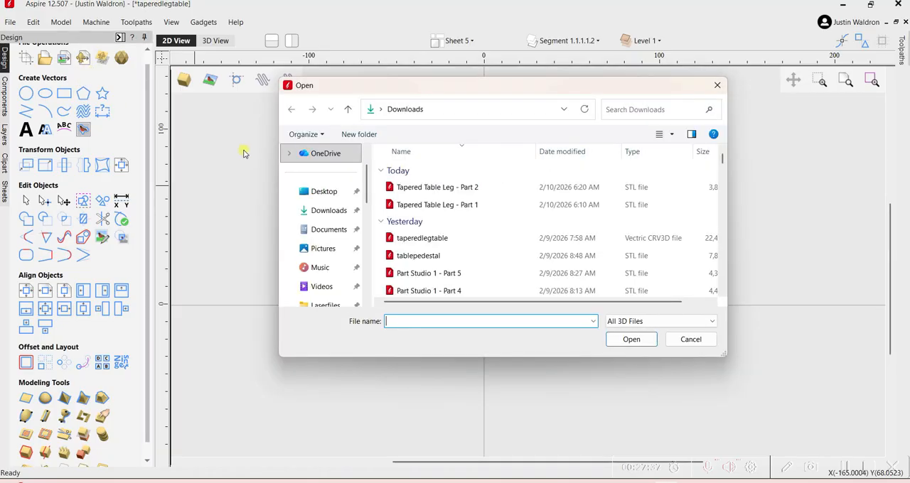
{"action": "left_click", "coordinate": [430, 189]}
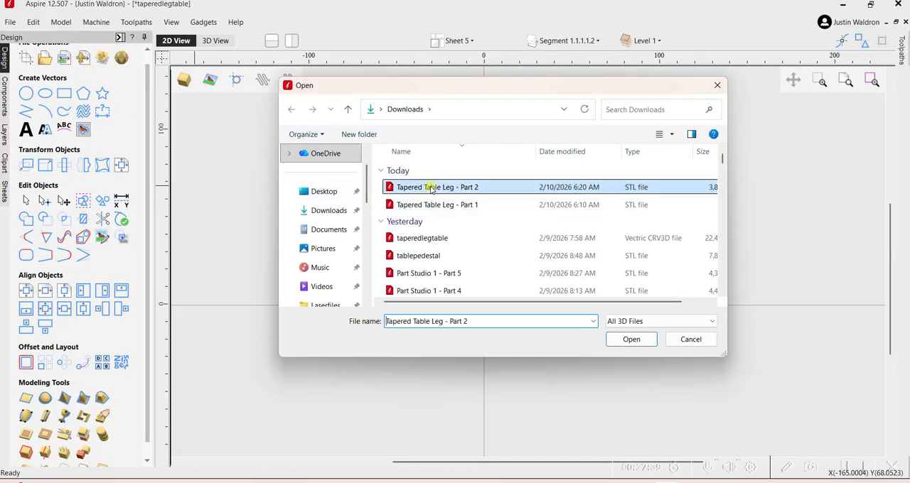
{"action": "left_click", "coordinate": [631, 339]}
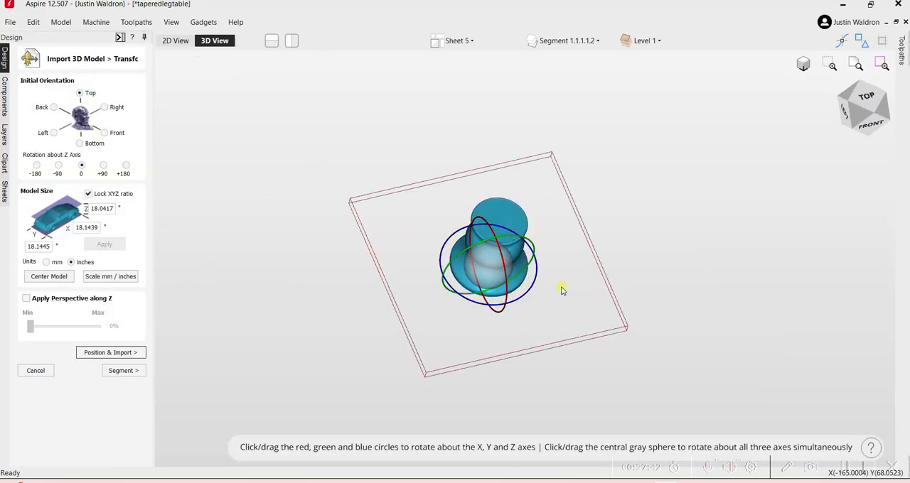
Rotate the imported pedestal about the Y axis until it lies on its side, and center the model.
{"action": "left_click_drag", "start_coordinate": [510, 281], "coordinate": [497, 192]}
{"action": "scroll", "coordinate": [487, 256], "scroll_direction": "up", "scroll_amount": 5}
{"action": "scroll", "coordinate": [488, 256], "scroll_direction": "down", "scroll_amount": 3}
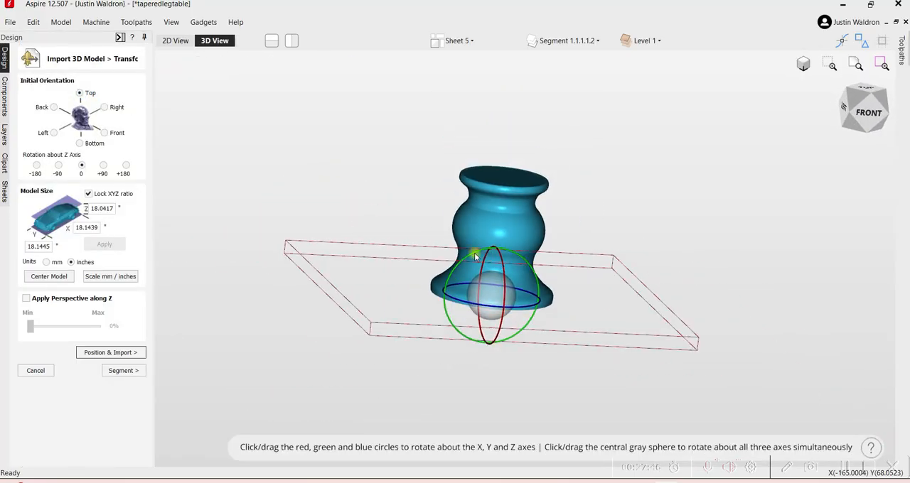
{"action": "left_click_drag", "start_coordinate": [475, 256], "coordinate": [555, 248]}
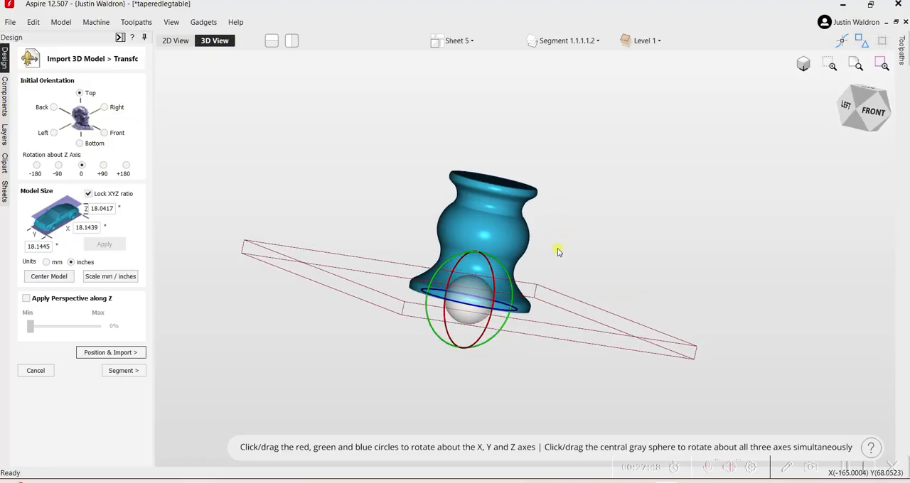
{"action": "left_click_drag", "start_coordinate": [508, 274], "coordinate": [353, 290]}
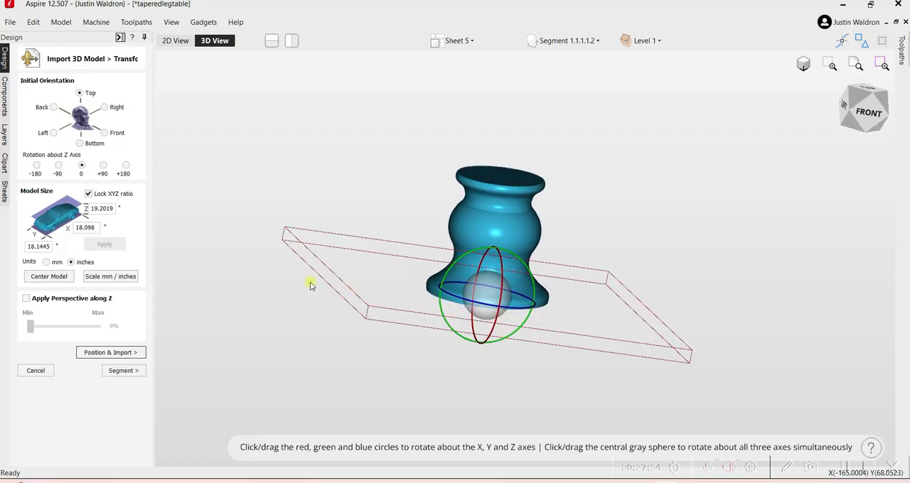
{"action": "left_click", "coordinate": [51, 278]}
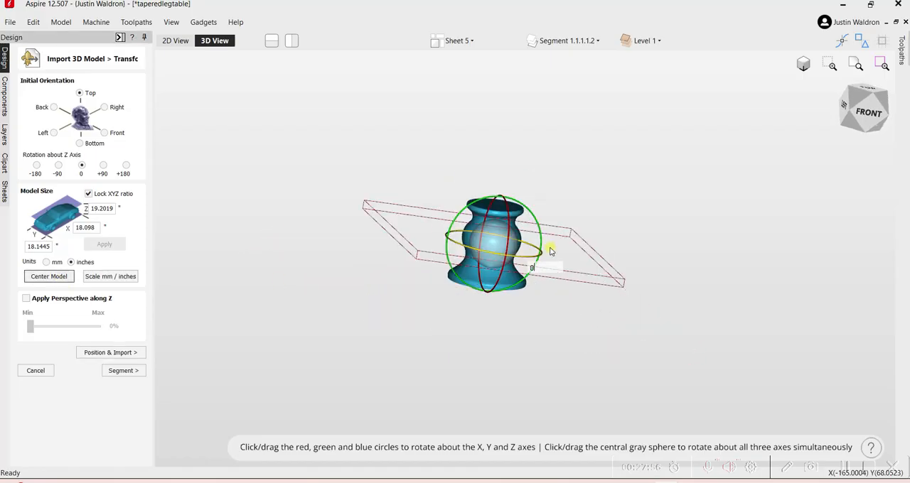
{"action": "left_click_drag", "start_coordinate": [439, 221], "coordinate": [415, 221]}
{"action": "scroll", "coordinate": [544, 235], "scroll_direction": "up", "scroll_amount": 5}
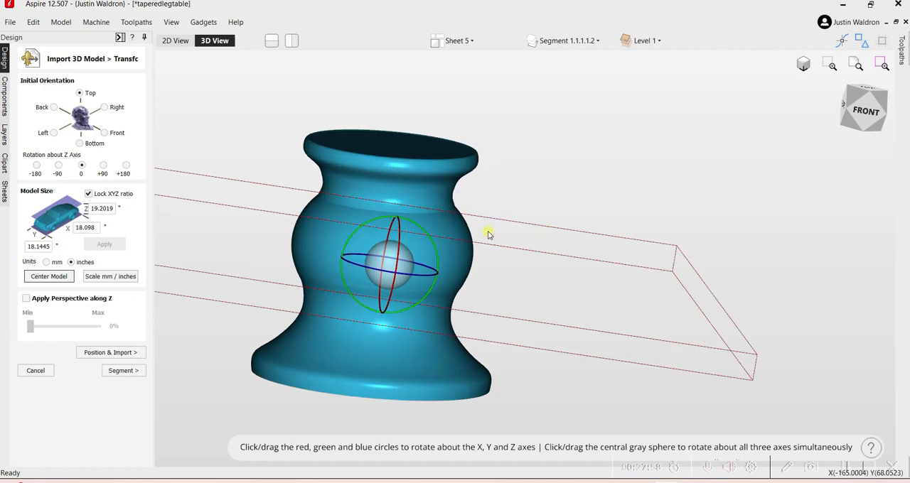
{"action": "scroll", "coordinate": [446, 266], "scroll_direction": "down", "scroll_amount": 5}
{"action": "left_click_drag", "start_coordinate": [446, 266], "coordinate": [278, 283]}
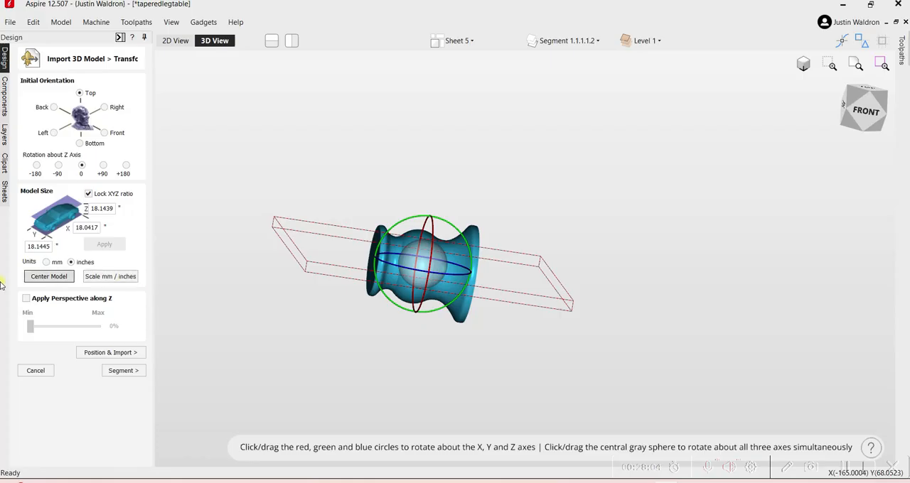
{"action": "left_click", "coordinate": [48, 276]}
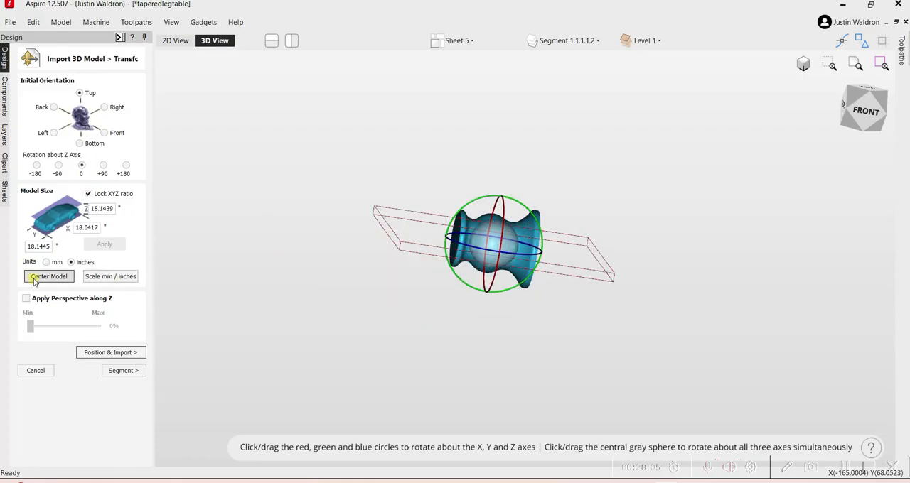
{"action": "left_click", "coordinate": [131, 372]}
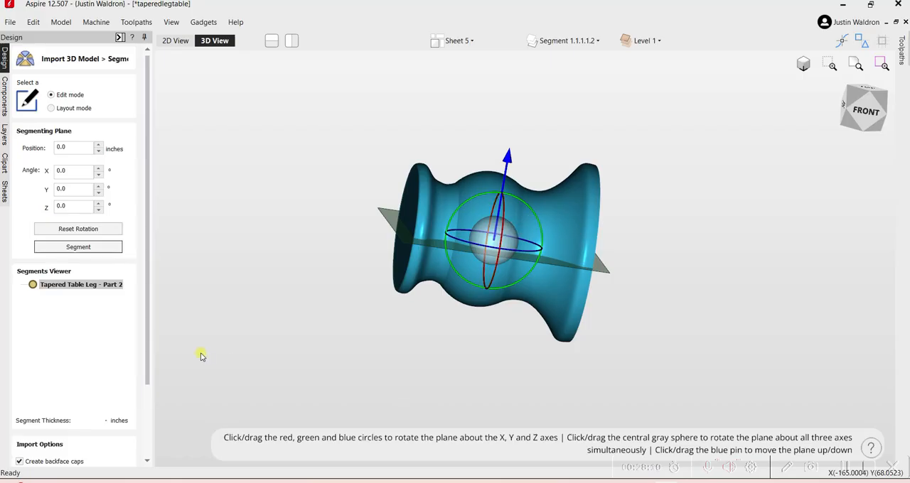
{"action": "scroll", "coordinate": [167, 449], "scroll_direction": "down", "scroll_amount": 4}
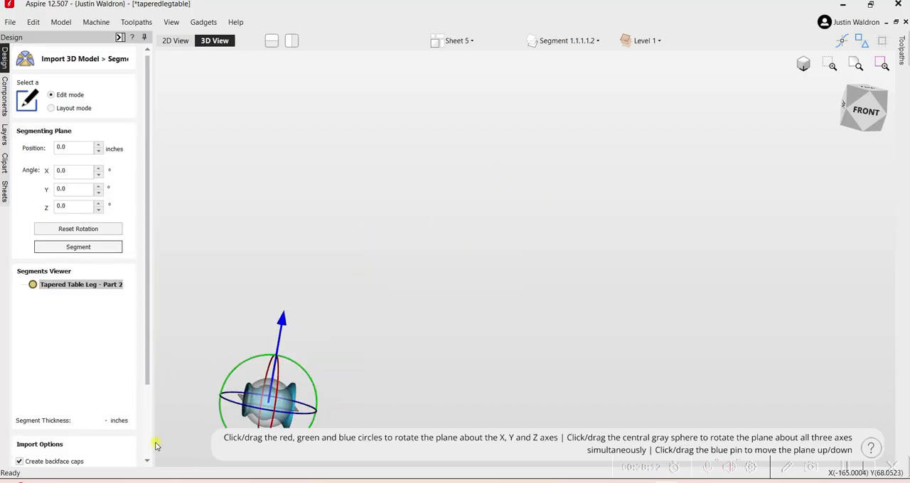
{"action": "scroll", "coordinate": [149, 443], "scroll_direction": "down", "scroll_amount": 3}
{"action": "left_click", "coordinate": [31, 439]}
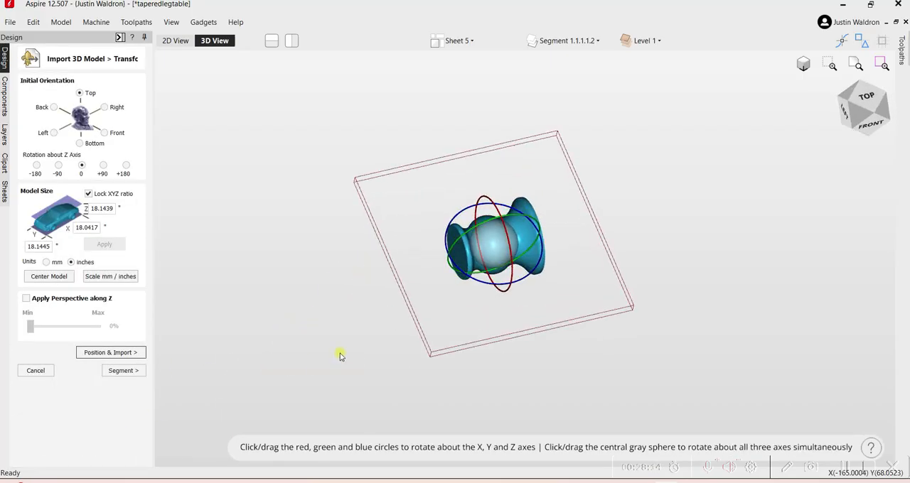
{"action": "left_click_drag", "start_coordinate": [398, 332], "coordinate": [371, 205]}
{"action": "scroll", "coordinate": [462, 221], "scroll_direction": "up", "scroll_amount": 6}
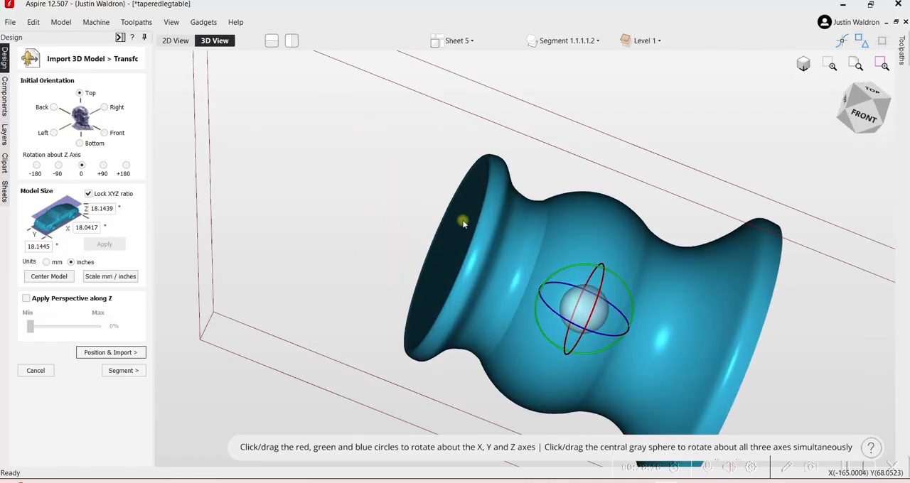
{"action": "left_click_drag", "start_coordinate": [463, 222], "coordinate": [514, 143]}
{"action": "left_click_drag", "start_coordinate": [677, 339], "coordinate": [528, 276]}
{"action": "scroll", "coordinate": [631, 315], "scroll_direction": "down", "scroll_amount": 4}
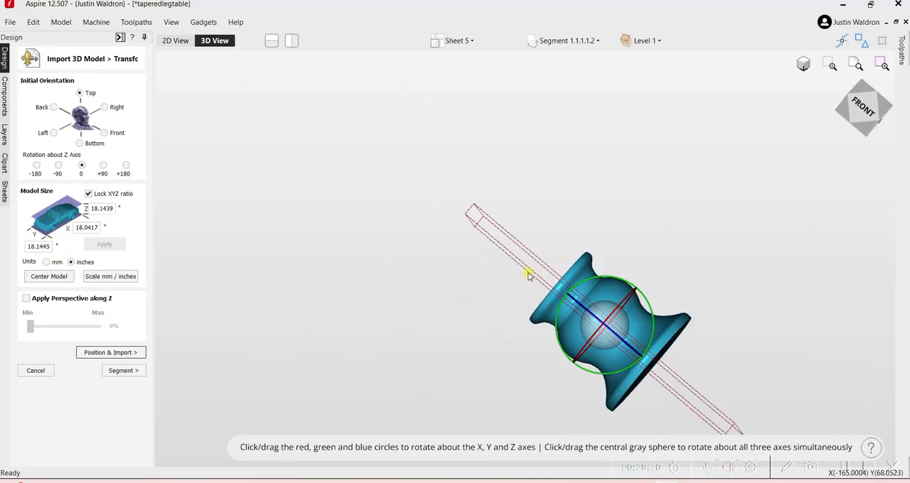